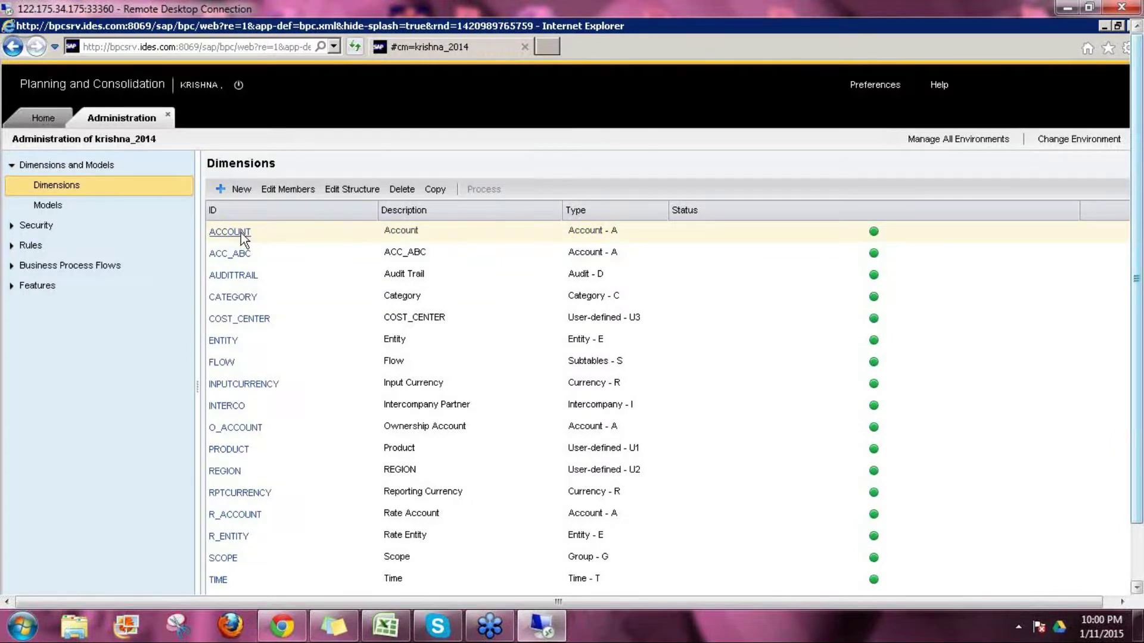
- Open the members of the ACCOUNT dimension and show them in List view
left_click(241, 232)
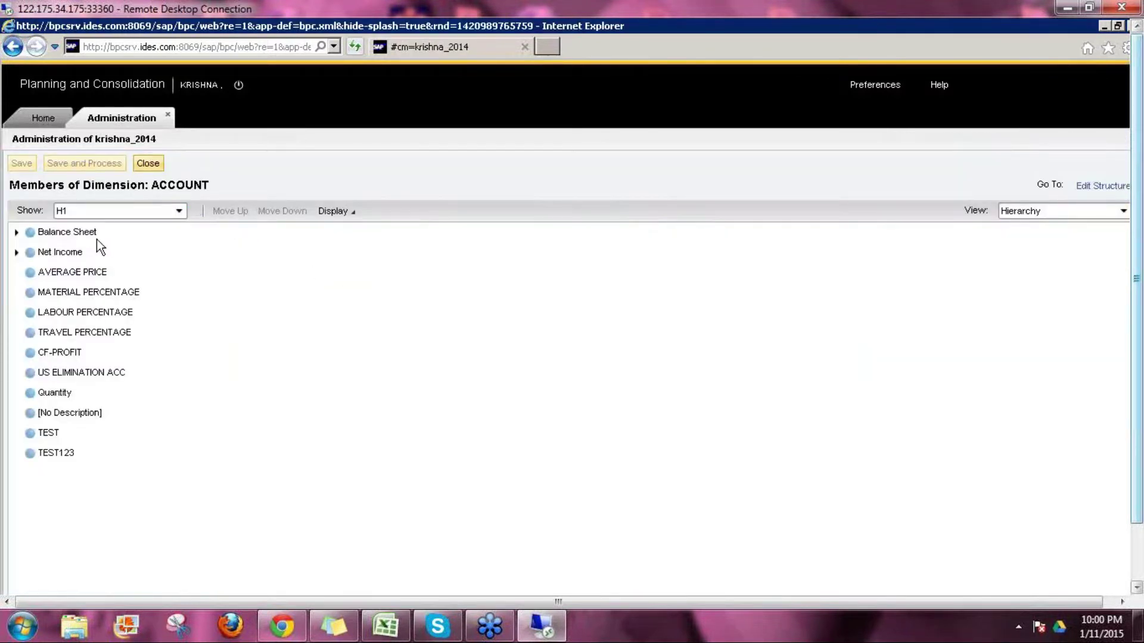
left_click(1036, 217)
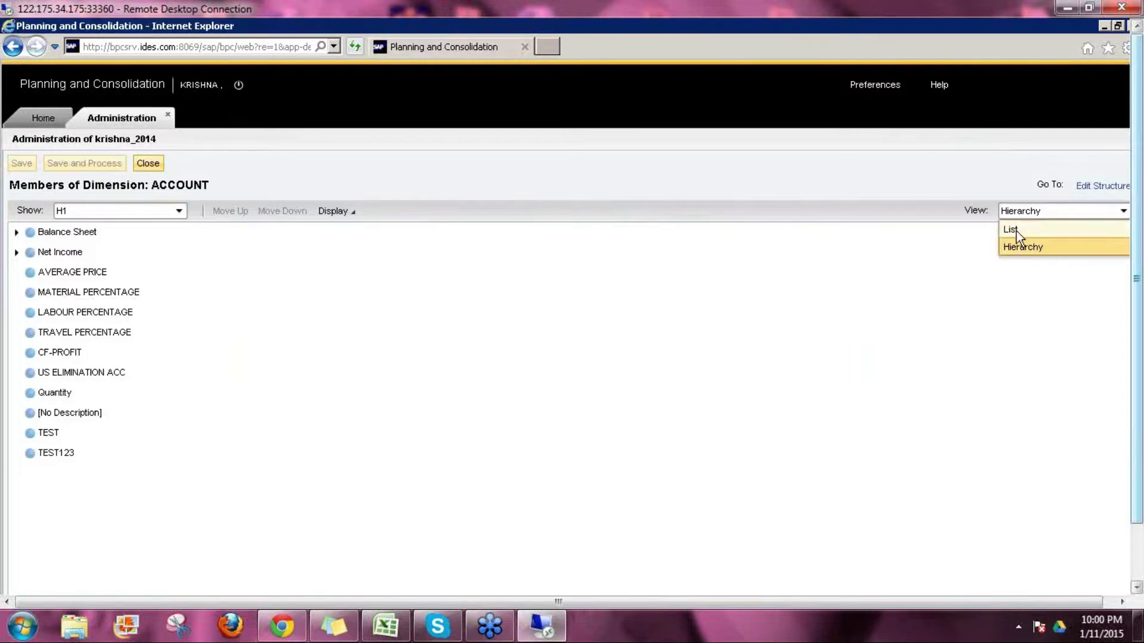
left_click(1016, 229)
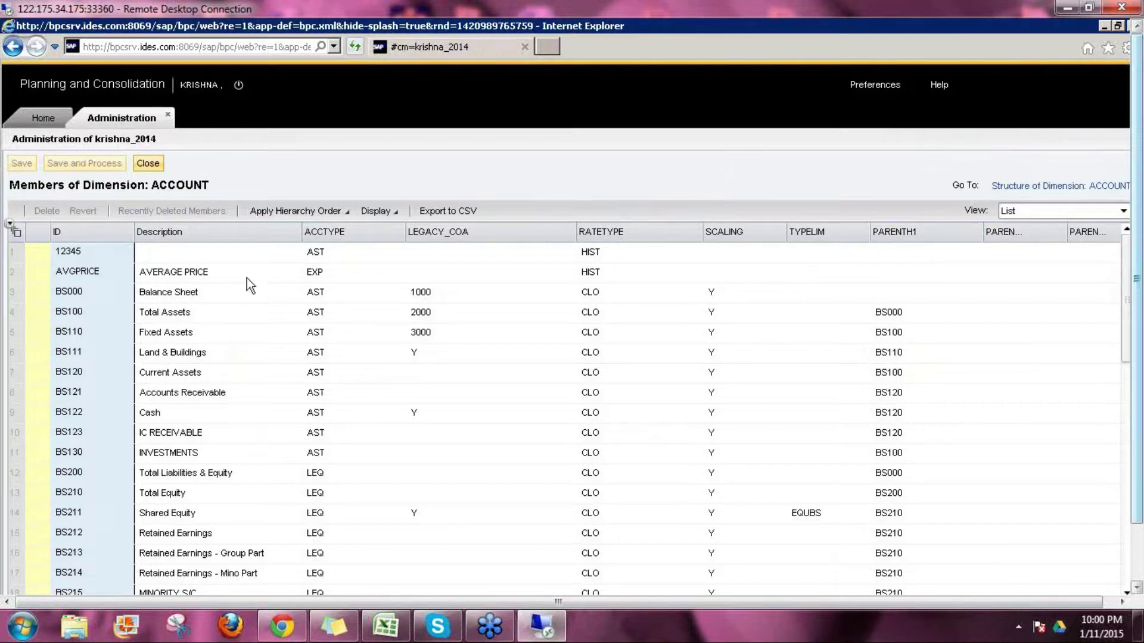
- Compare the PARENTH1 entry of the Total Assets member with the ID of the Balance Sheet member
left_click(911, 320)
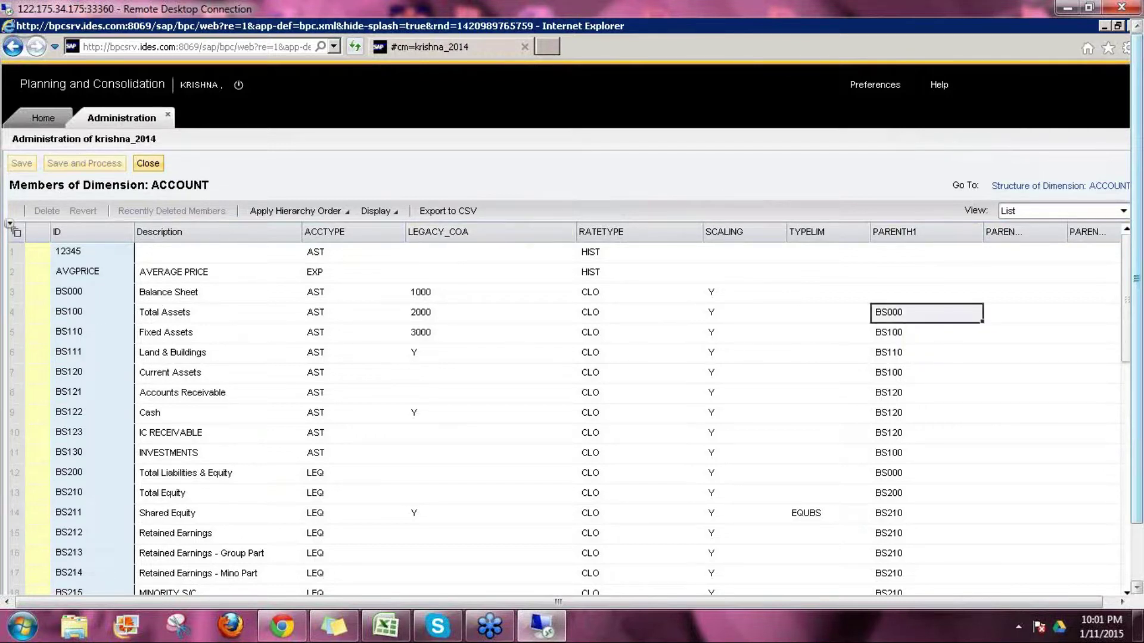
left_click(76, 295)
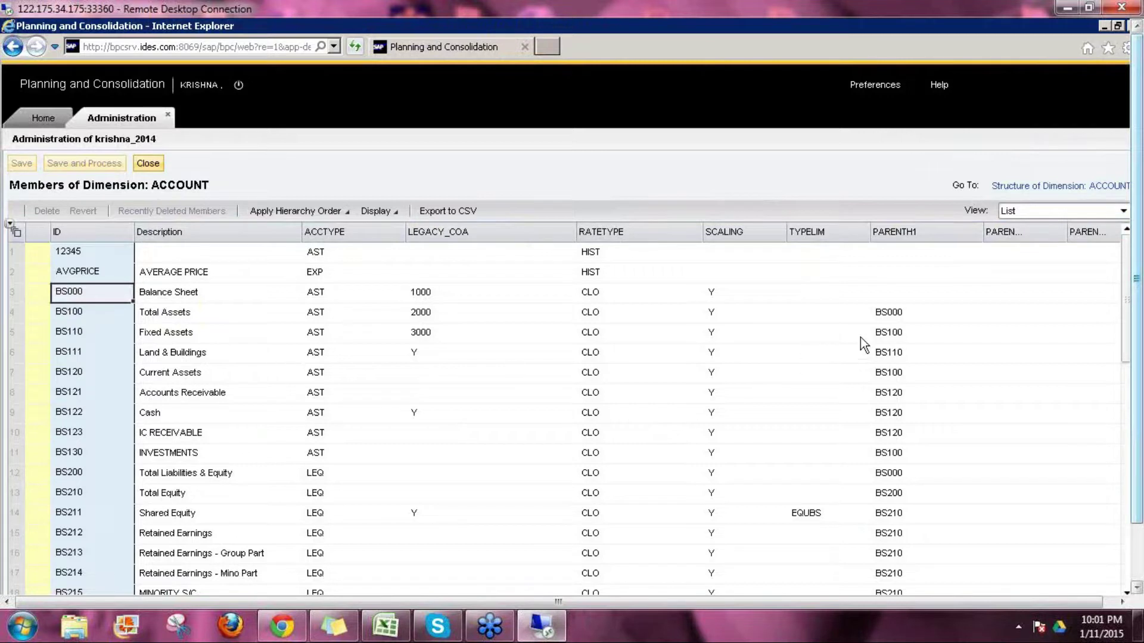
left_click(900, 314)
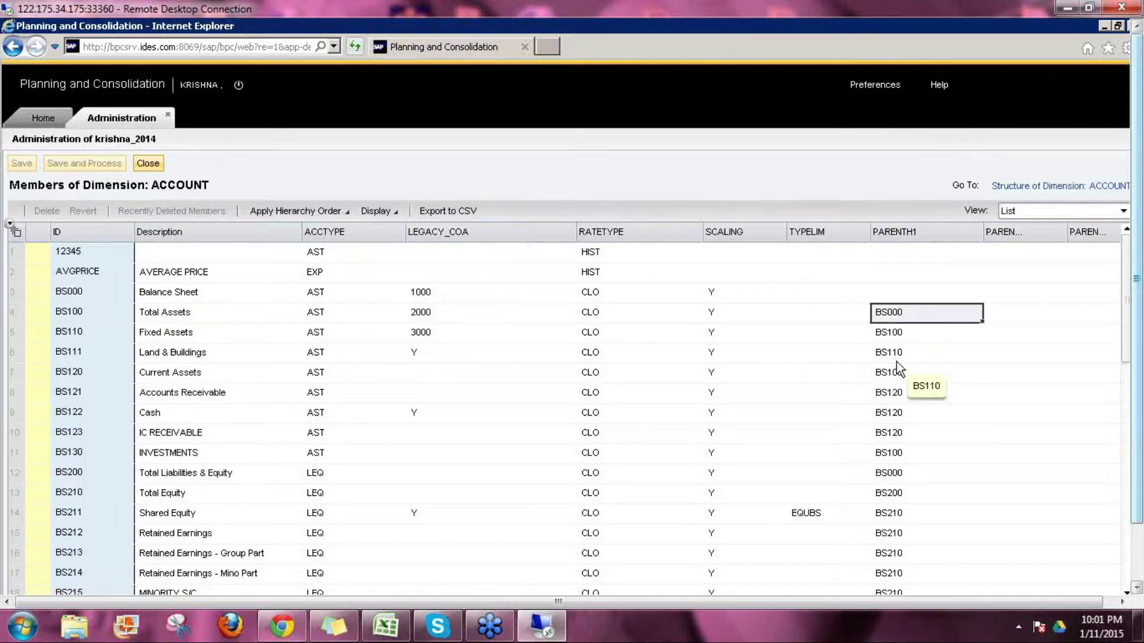
left_click(69, 295)
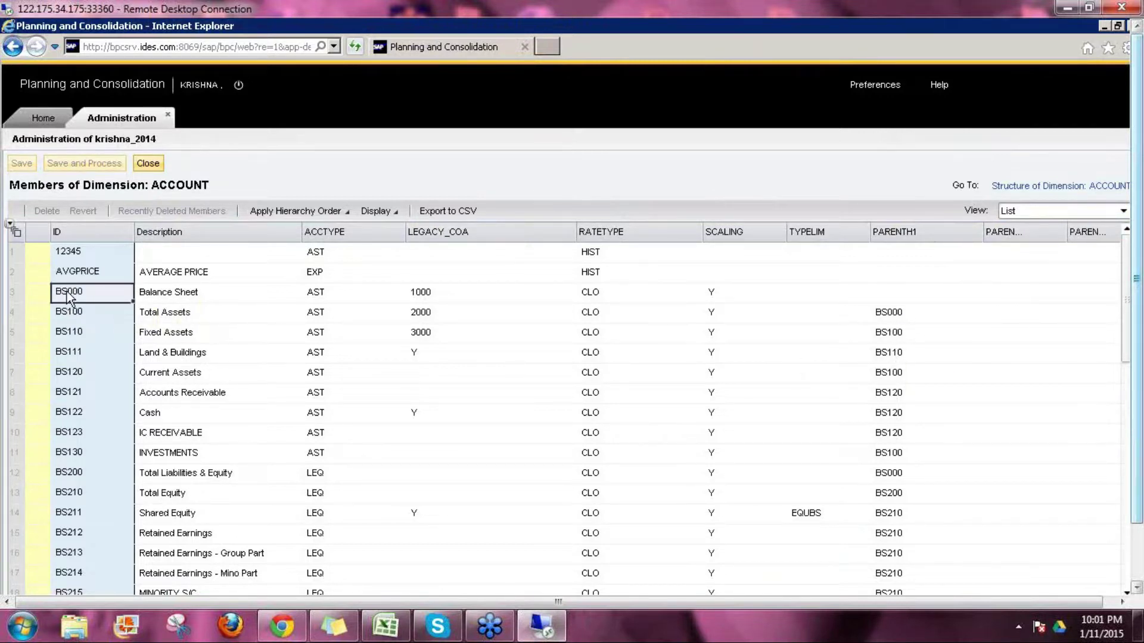
left_click(893, 318)
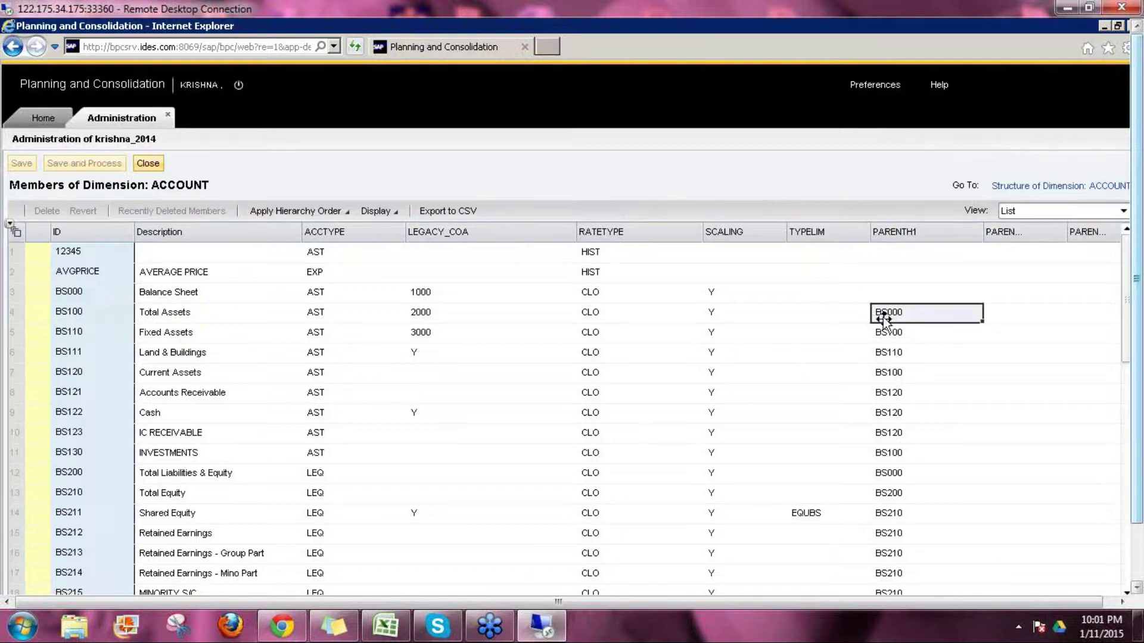
left_click(83, 291)
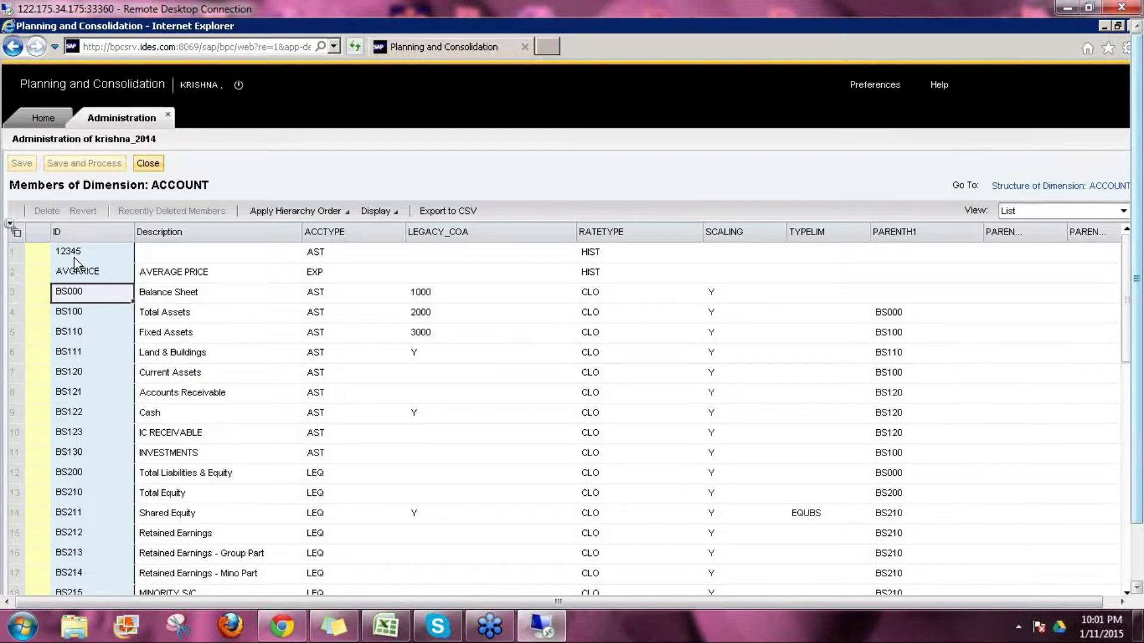
- Set the PARENTH1 value of the Total Assets member BS100 to BS999
double_click(874, 316)
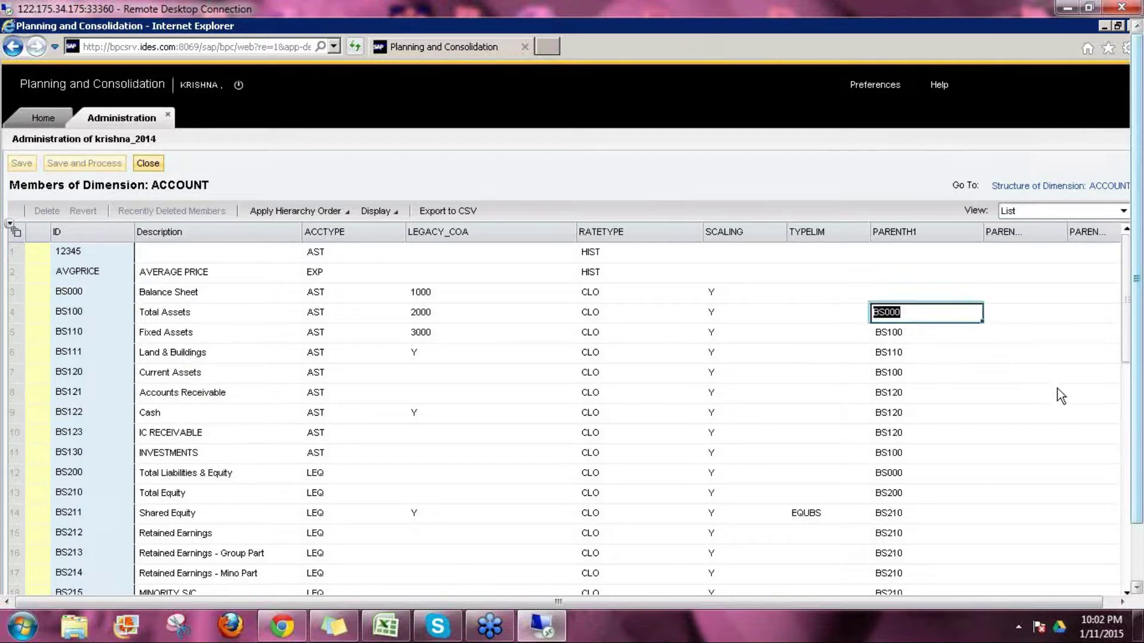
type("S99")
key("BackSpace")
key("BackSpace")
key("BackSpace")
type("B")
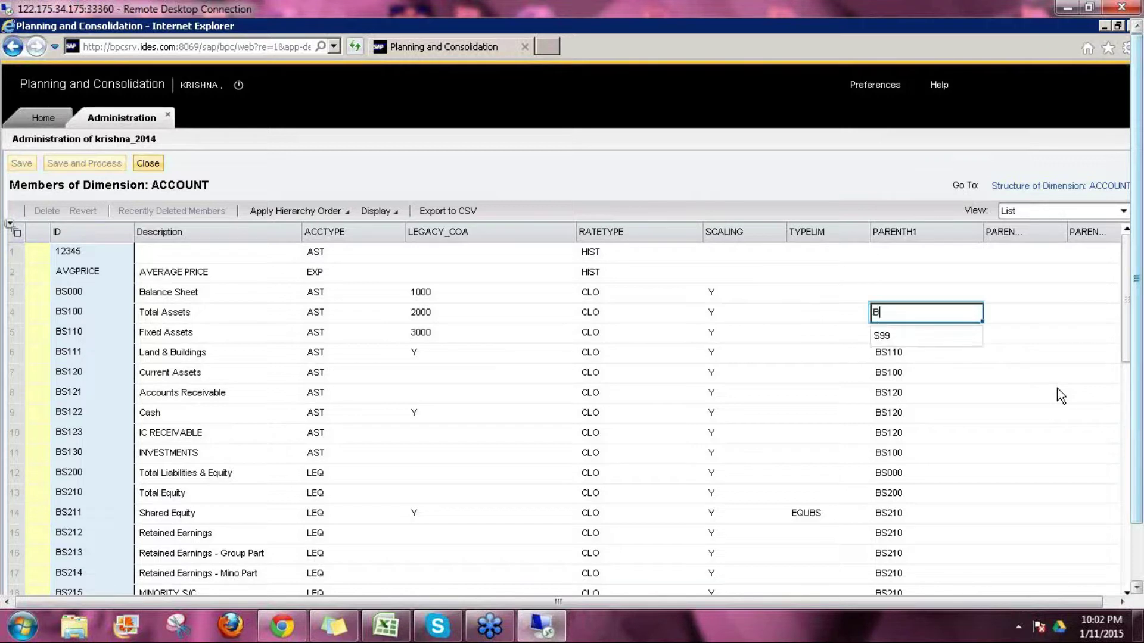
type("S")
type("(((")
key("BackSpace")
key("BackSpace")
key("BackSpace")
type("999")
key("Return")
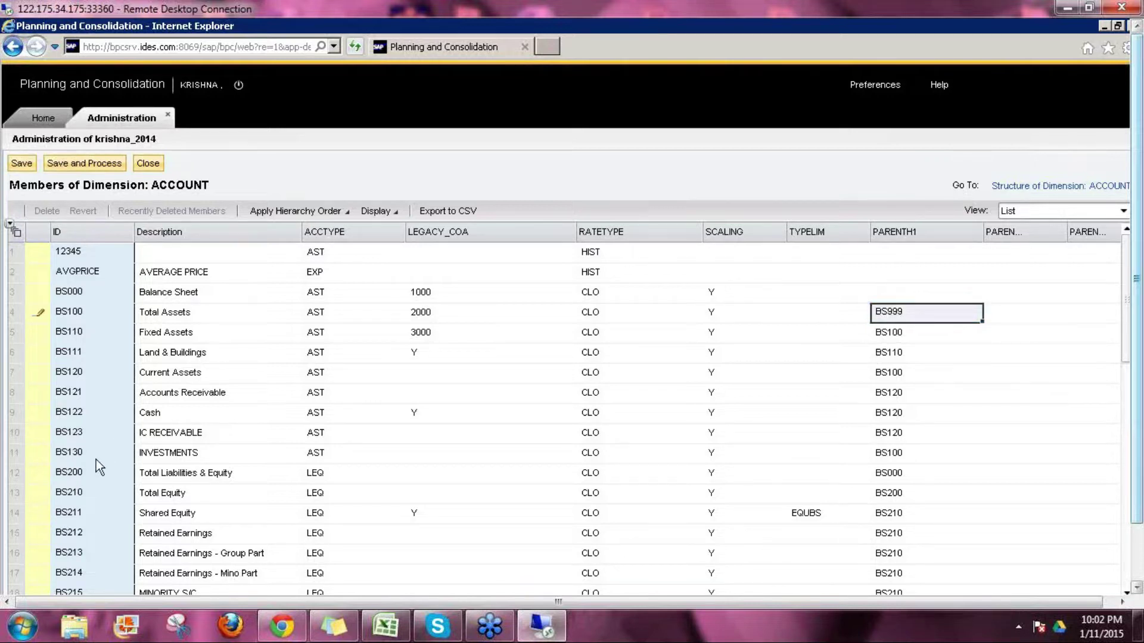
- Check the member IDs and try to save and process the ACCOUNT dimension without taking the environment offline
scroll(96, 460, "down", 4)
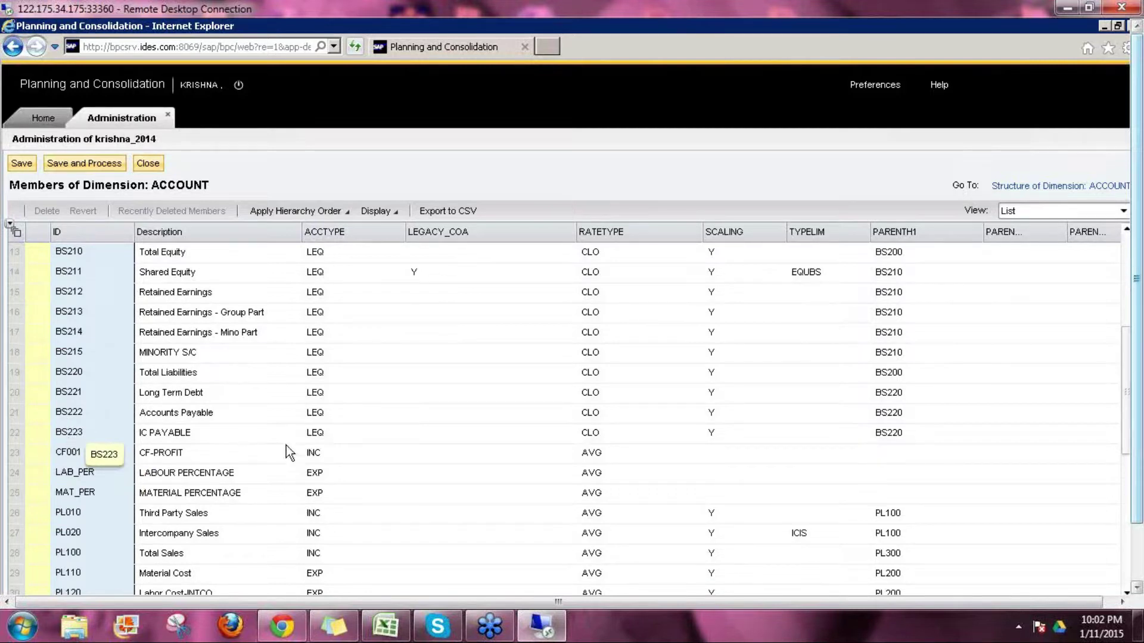
scroll(410, 462, "up", 1)
scroll(410, 462, "up", 3)
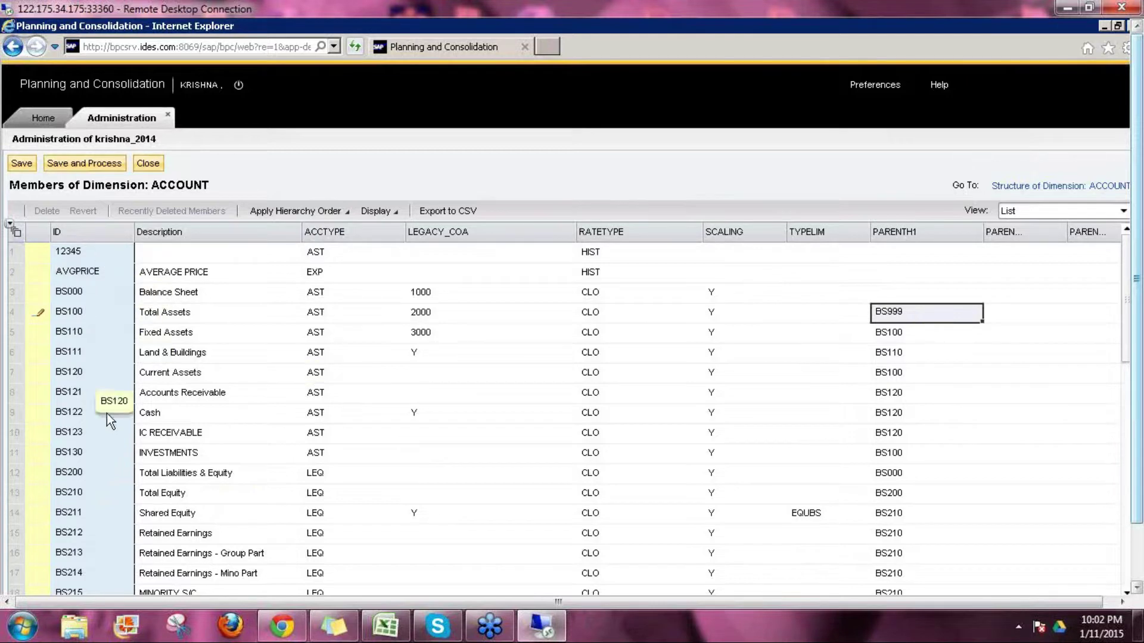
left_click(118, 163)
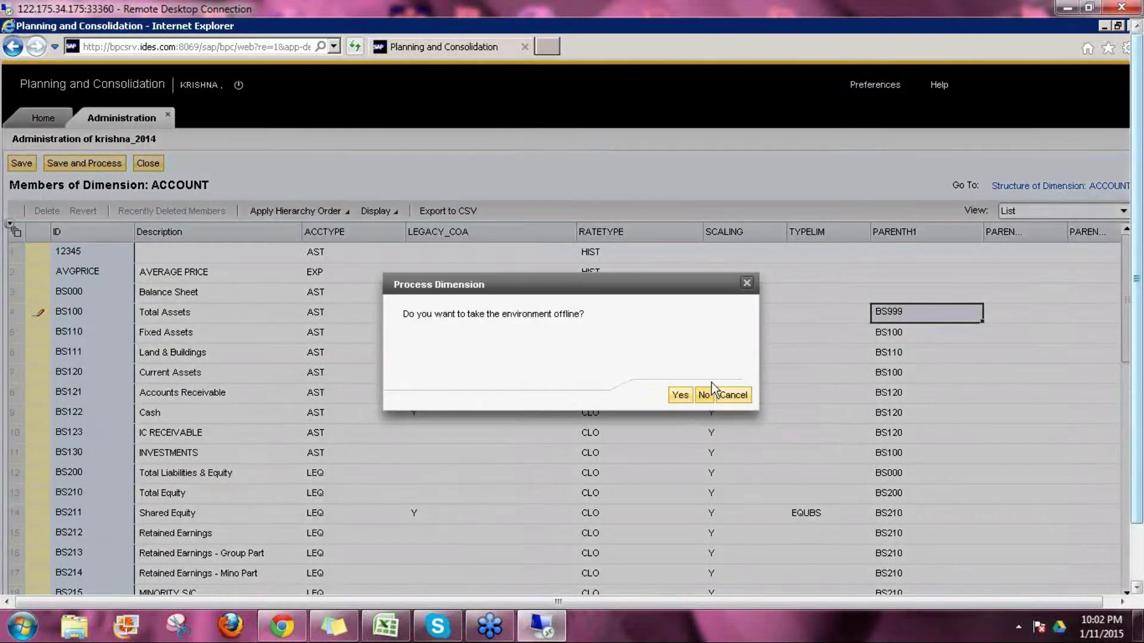
left_click(708, 395)
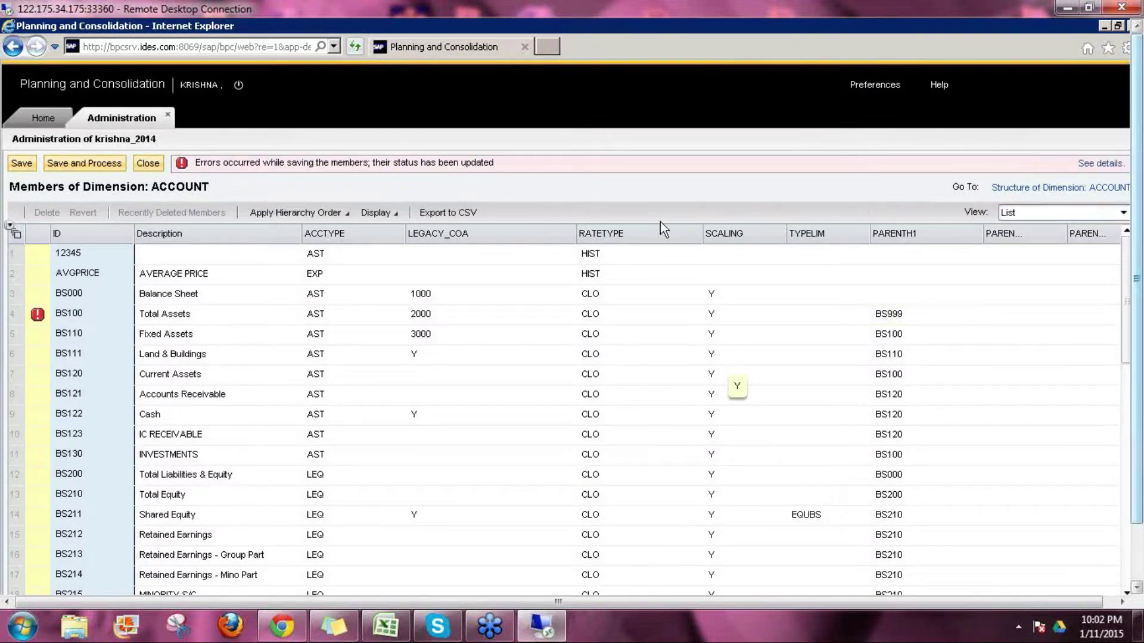
- Read the details of the errors from saving the ACCOUNT members and close them
left_click(1100, 164)
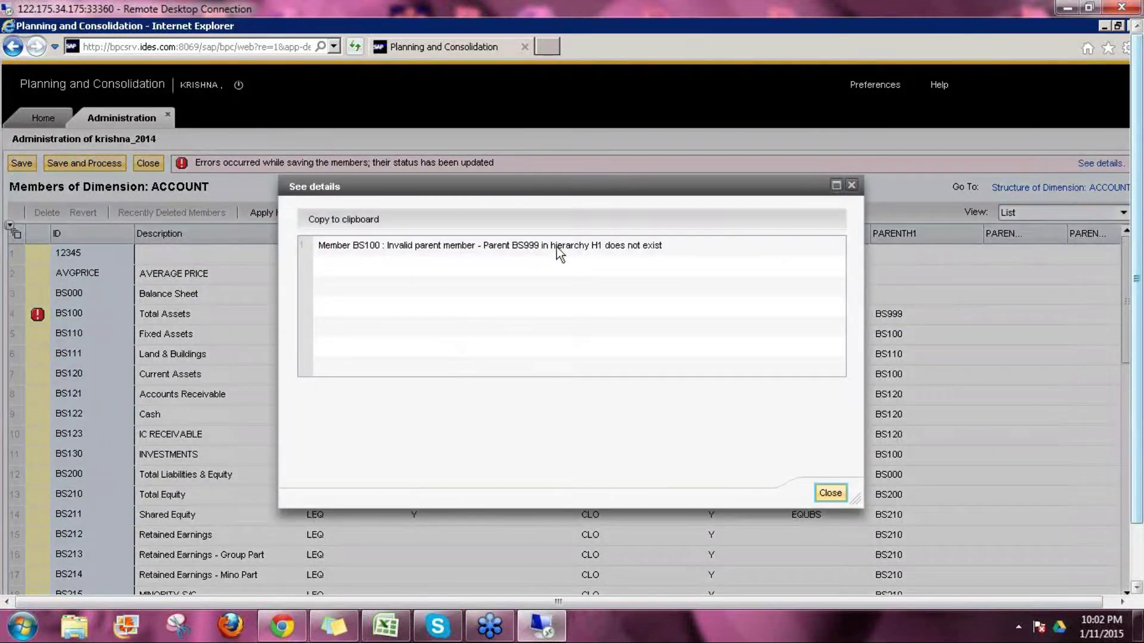
left_click(556, 248)
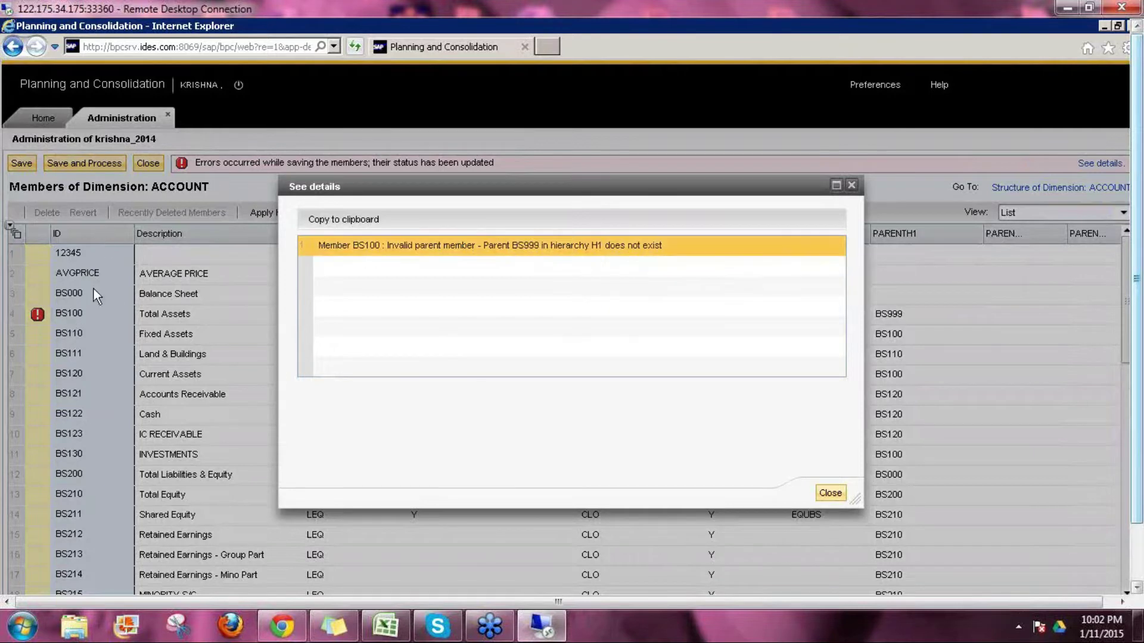
left_click(831, 492)
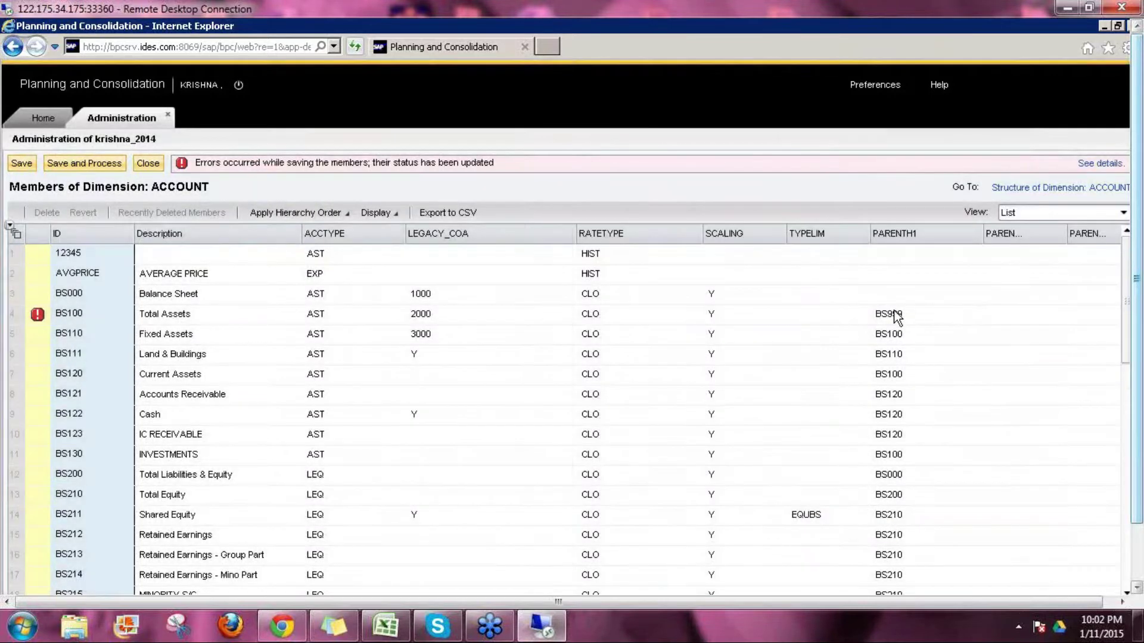
- Set the PARENTH1 value of BS100 to BS000, and save and process the dimension without taking the environment offline
double_click(897, 317)
type("BS000")
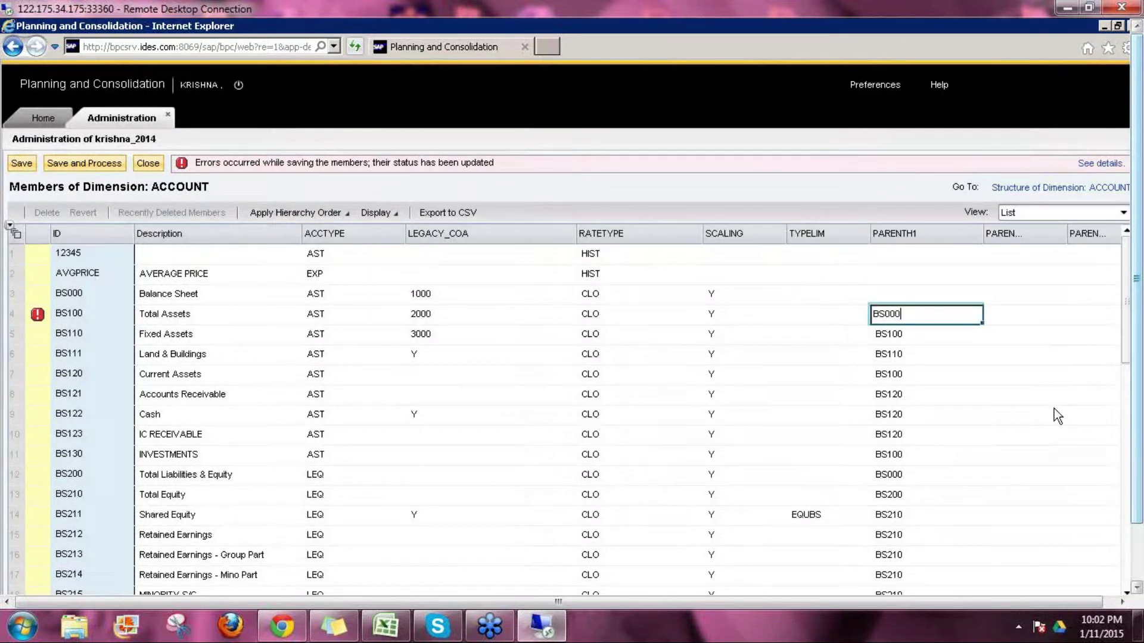
key("Return")
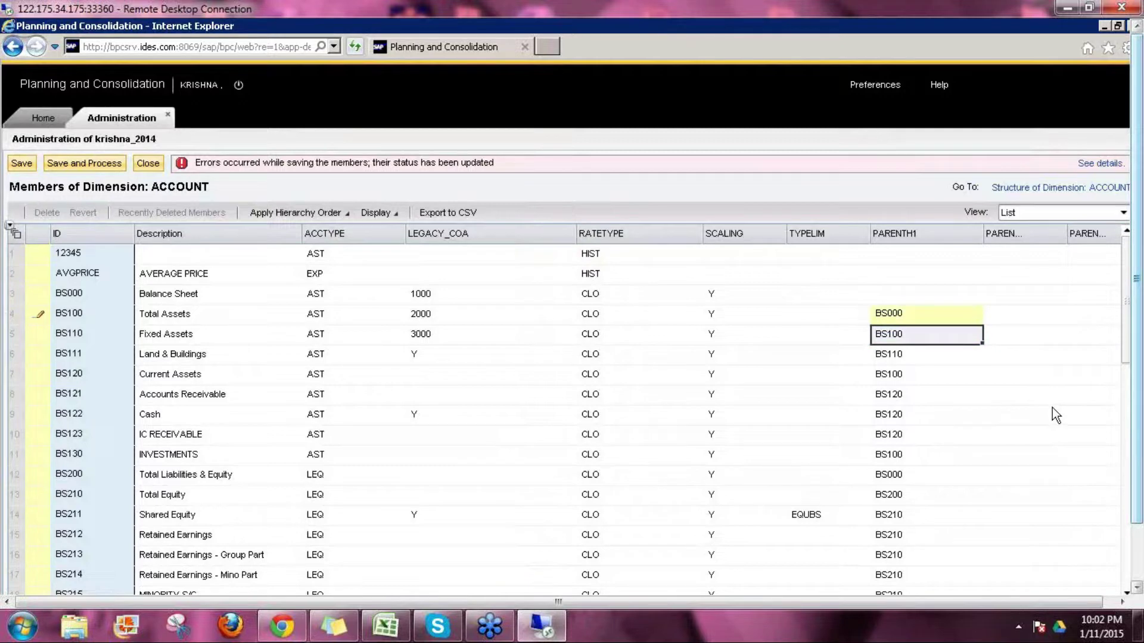
left_click(88, 166)
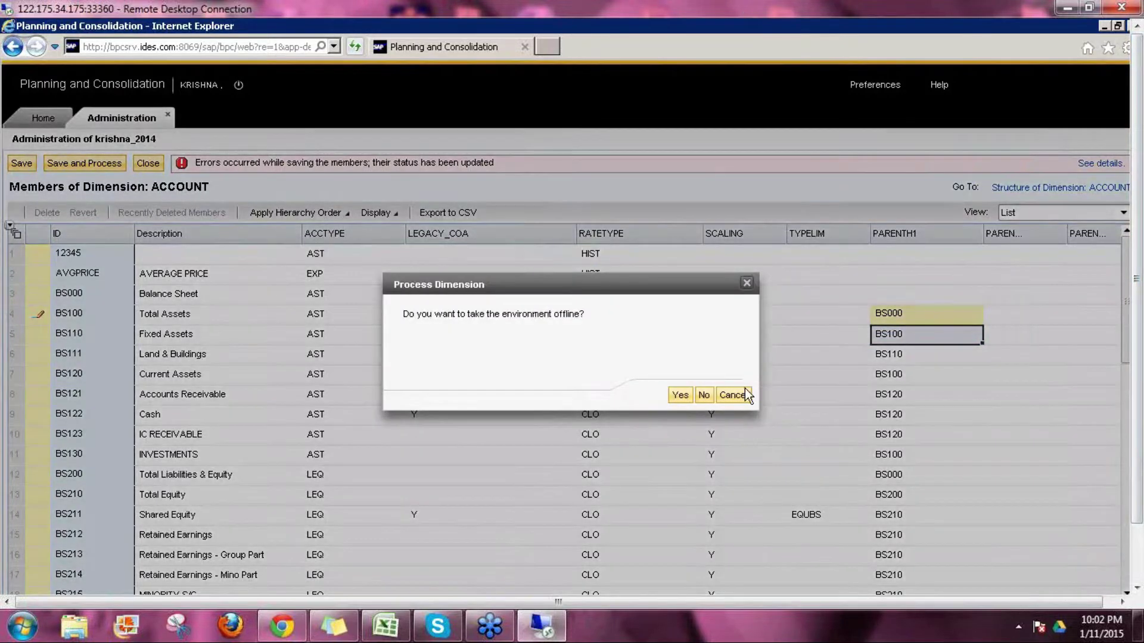
left_click(706, 395)
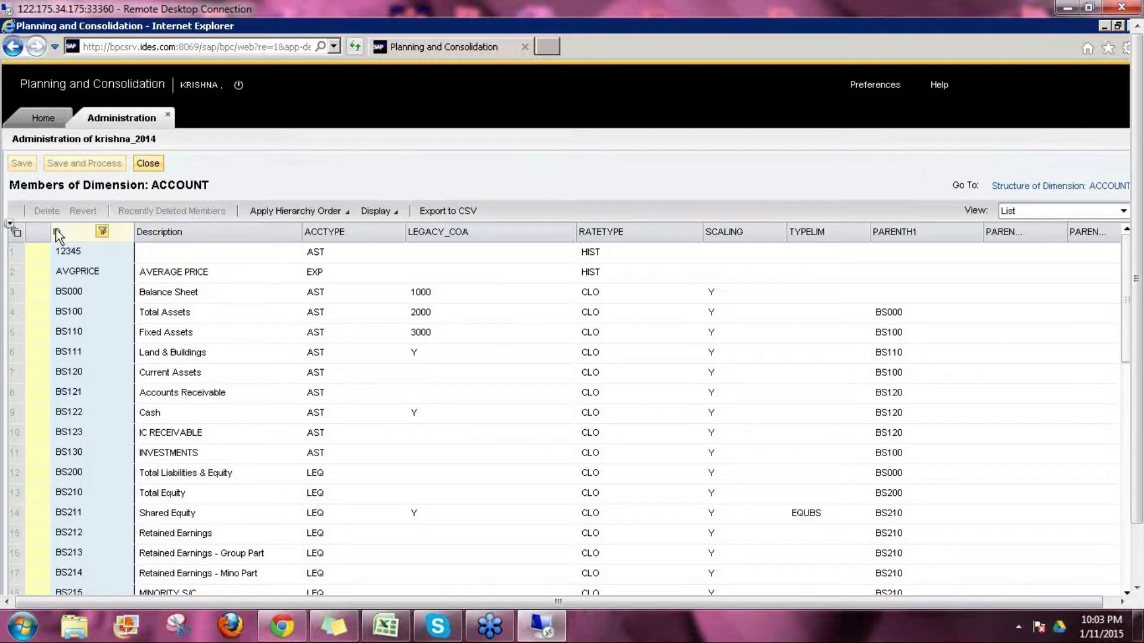
- Filter the ACCOUNT members by the ID text PL, review their parents, and clear the filter
left_click(103, 233)
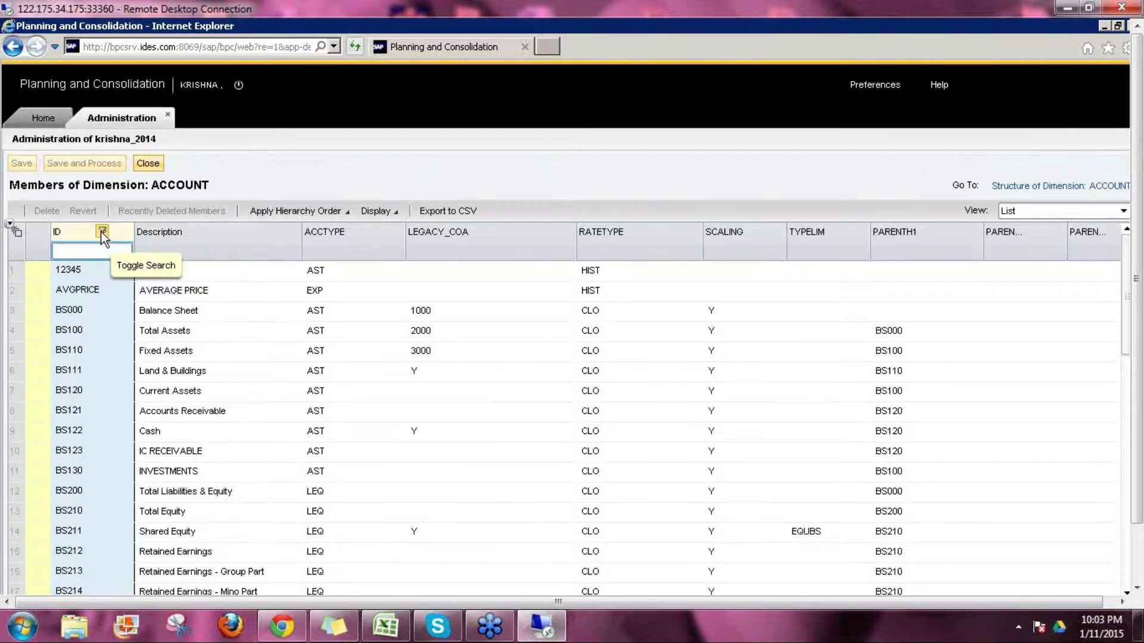
type("PL")
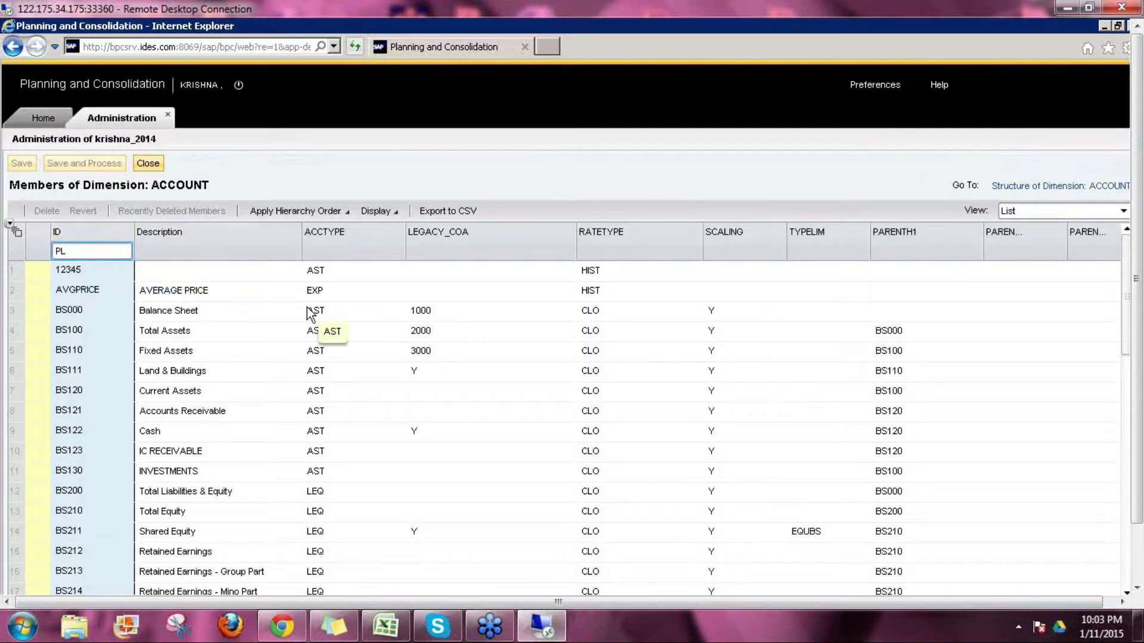
key("Return")
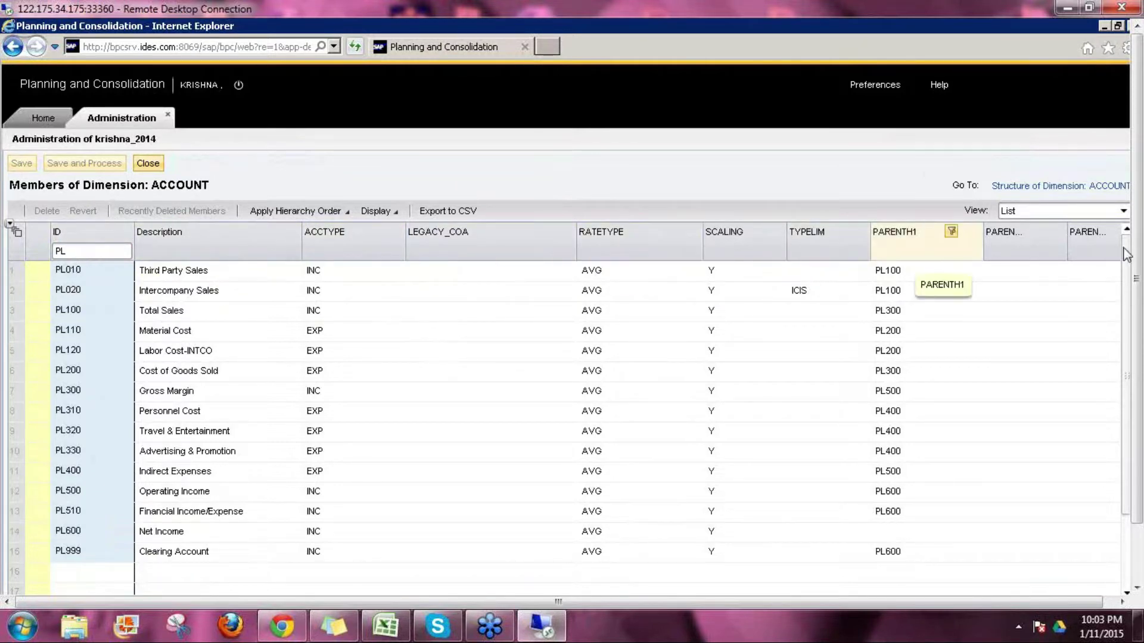
double_click(60, 251)
key("BackSpace")
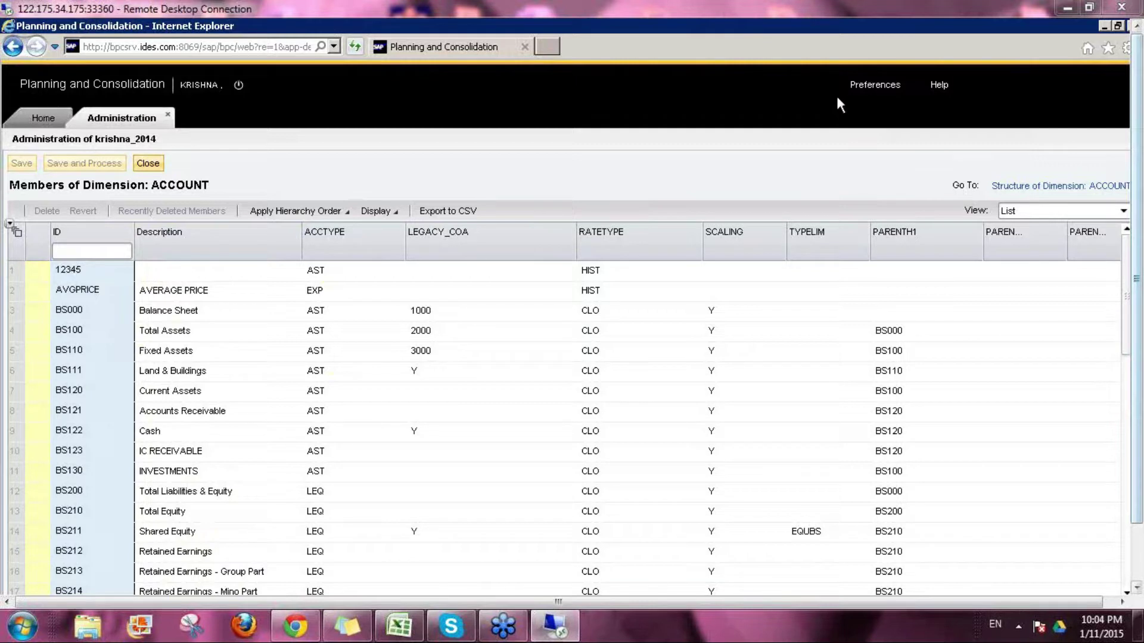
- Examine the Land & Buildings member's ID and PARENTH1 entry, and the ID of the Balance Sheet member
left_click(70, 374)
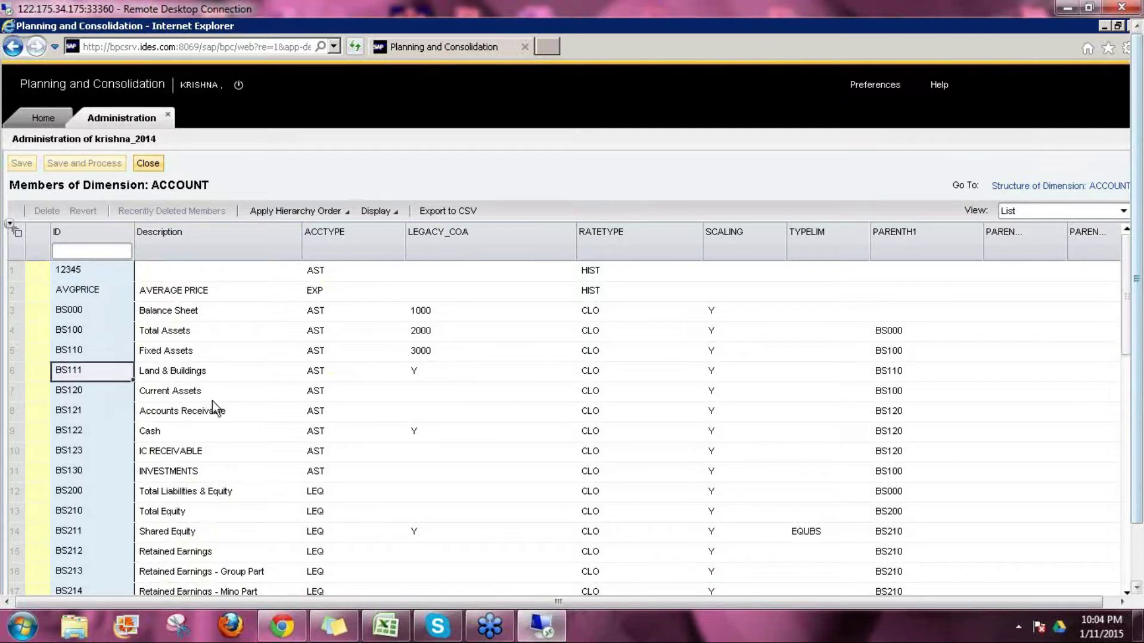
left_click(902, 372)
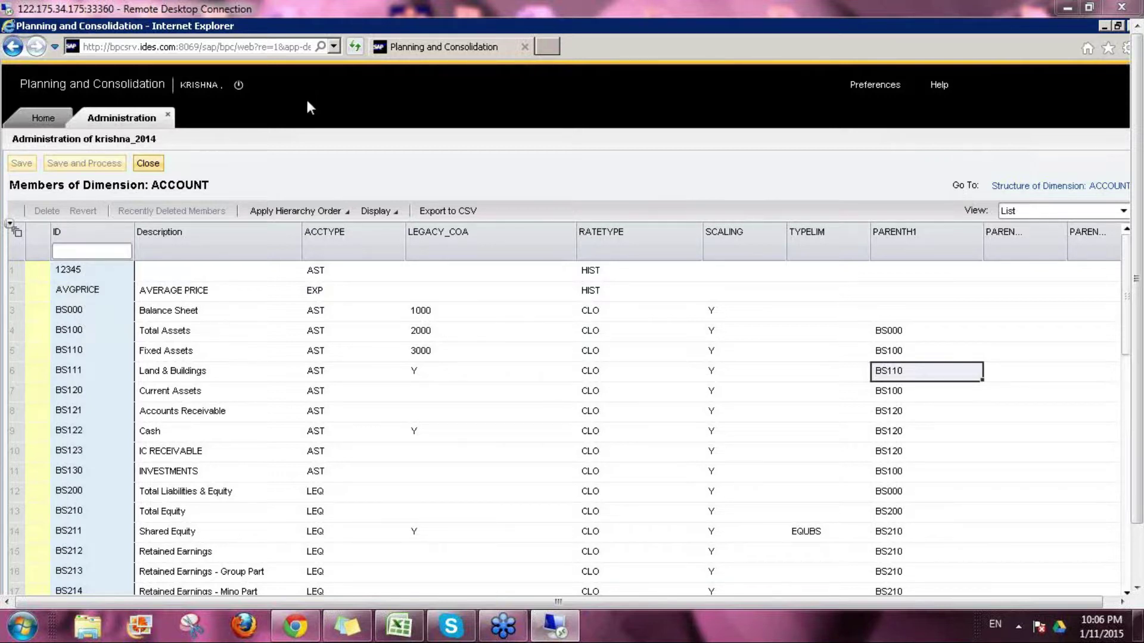
left_click(76, 313)
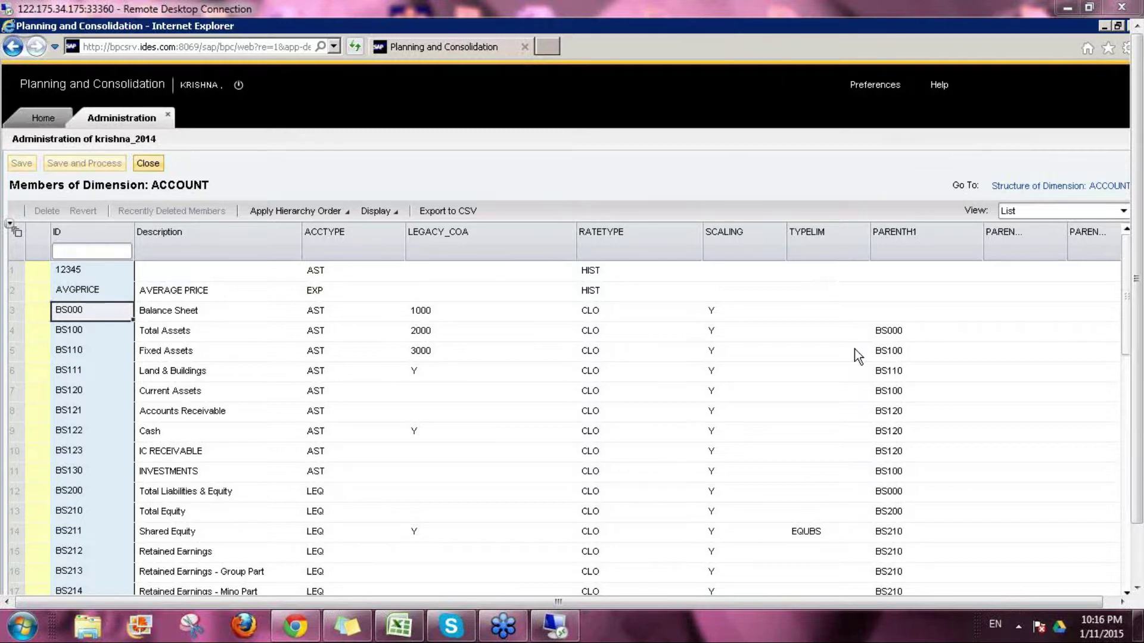
- Close the ACCOUNT member list and examine the types of the ACCOUNT and AUDITTRAIL dimensions
mouse_move(1137, 411)
left_mouse_down()
mouse_move(1142, 502)
mouse_move(1140, 410)
left_mouse_up()
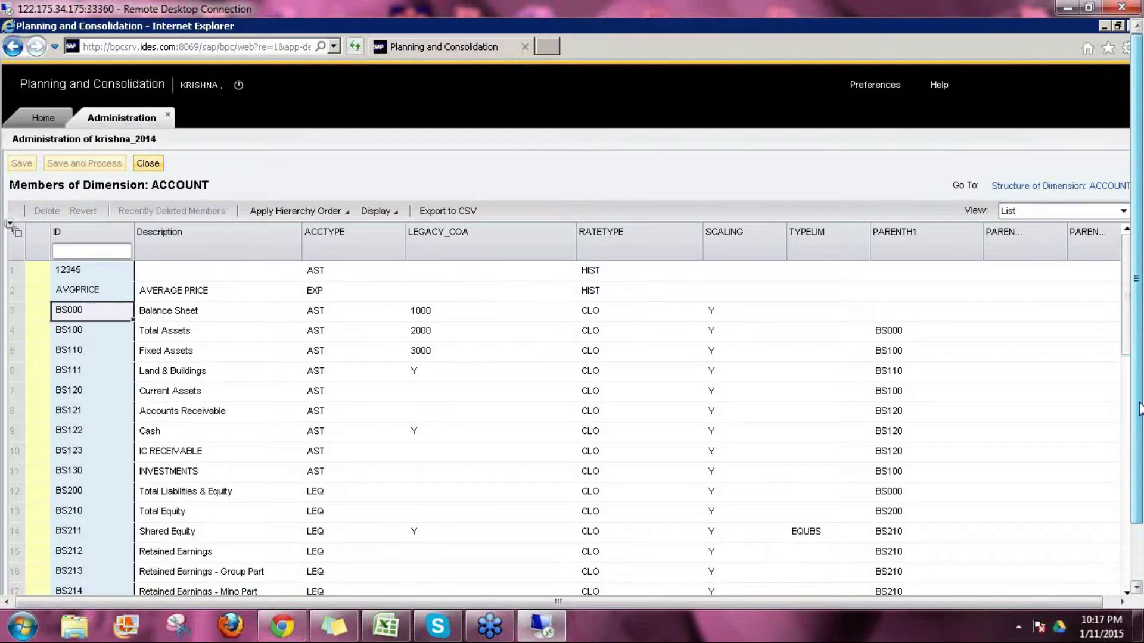
left_click(148, 163)
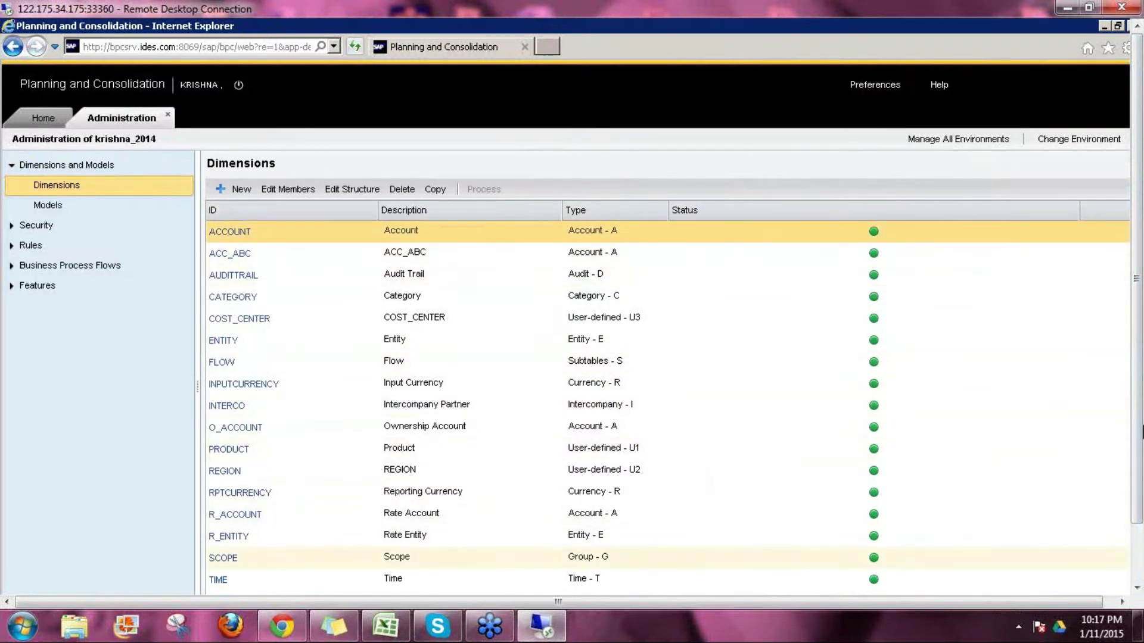
left_click_drag(1139, 402, 1141, 468)
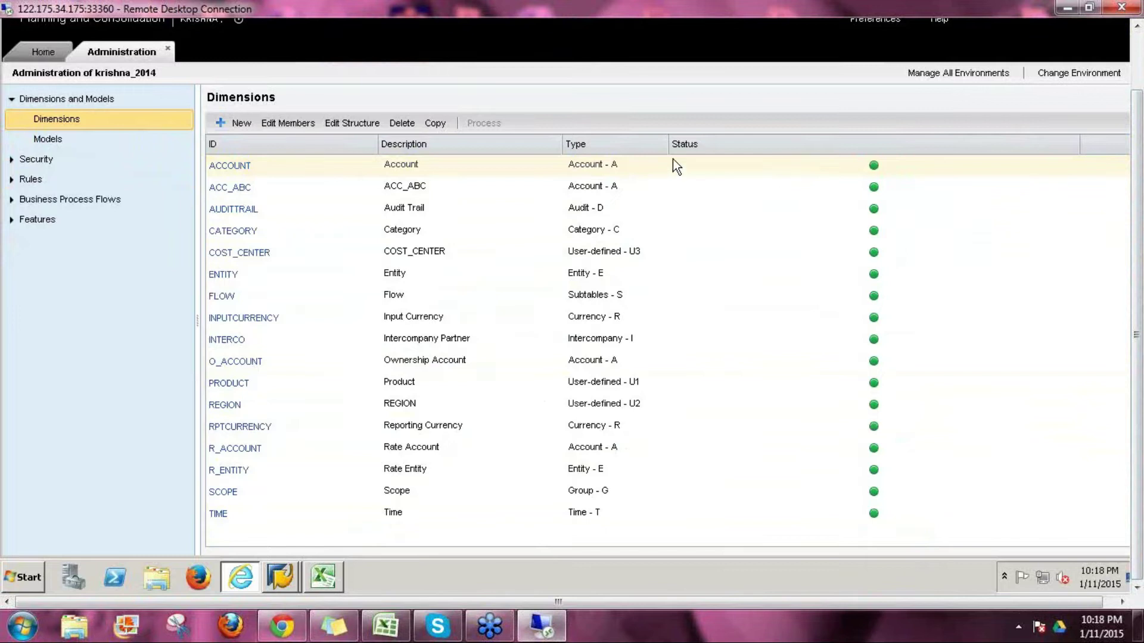
left_click(674, 159)
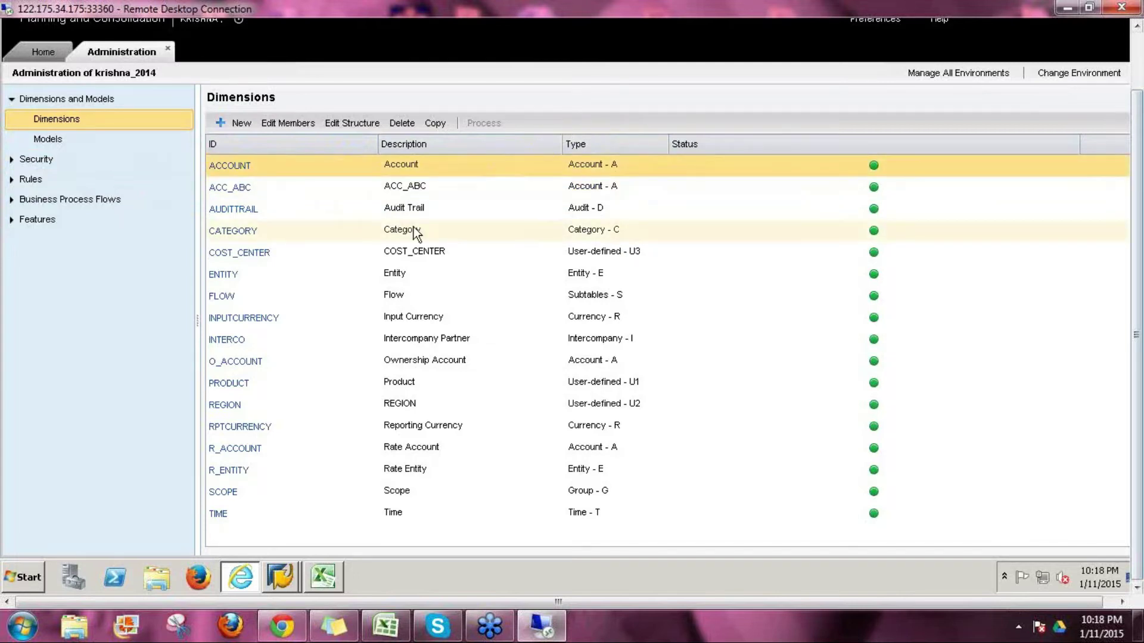
left_click(637, 213)
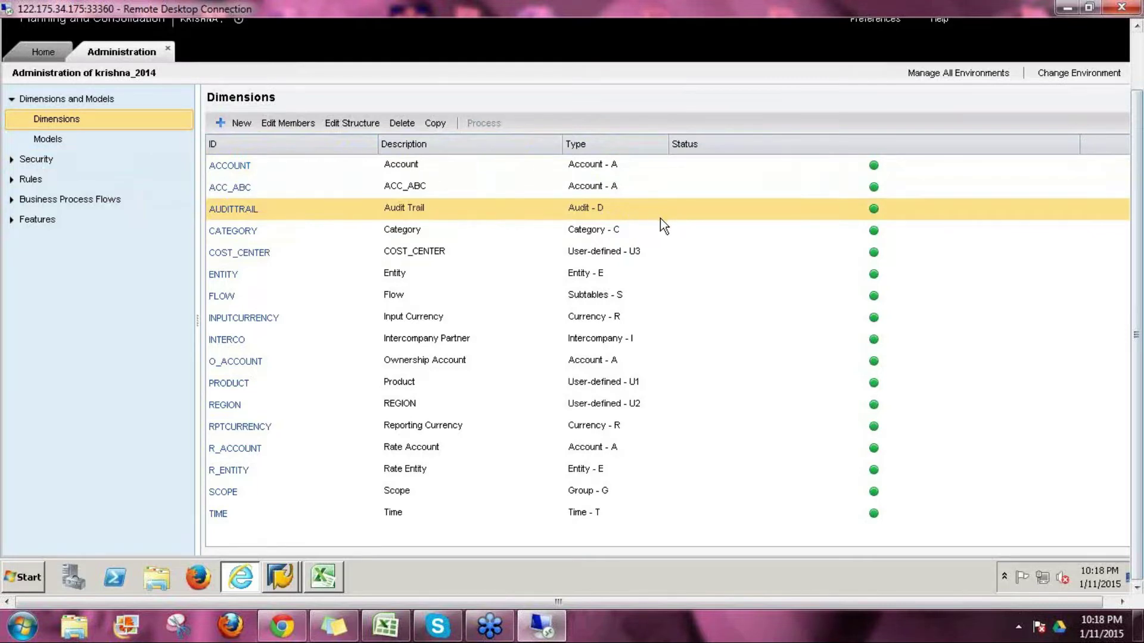
- Examine the types of the AUDITTRAIL, ACCOUNT and ACC_ABC dimensions
left_click(655, 216)
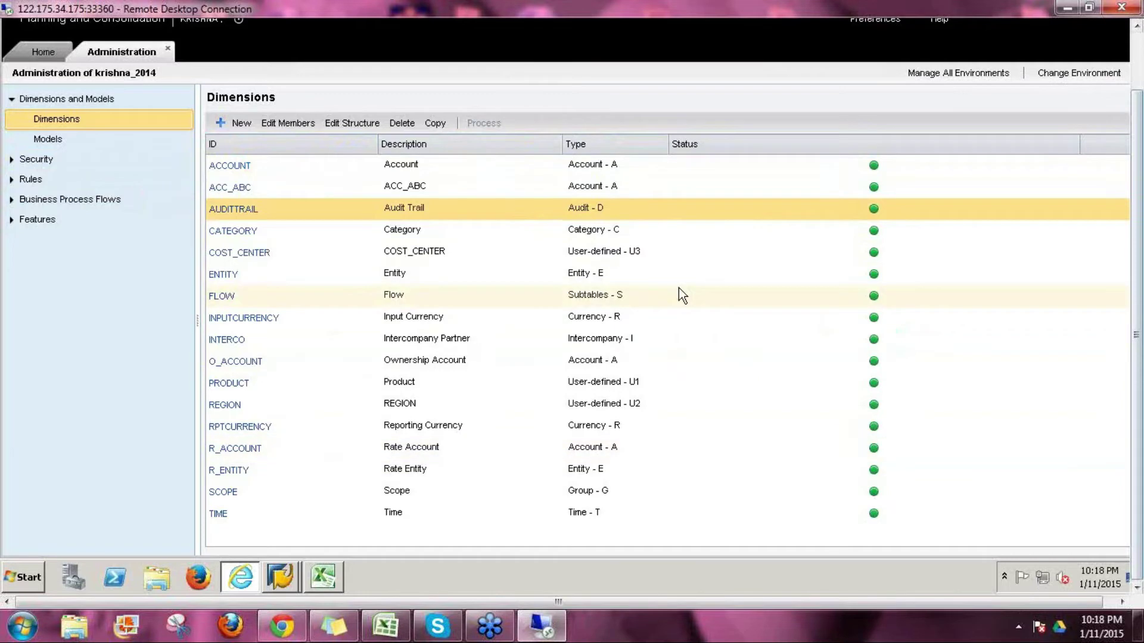
left_click(634, 171)
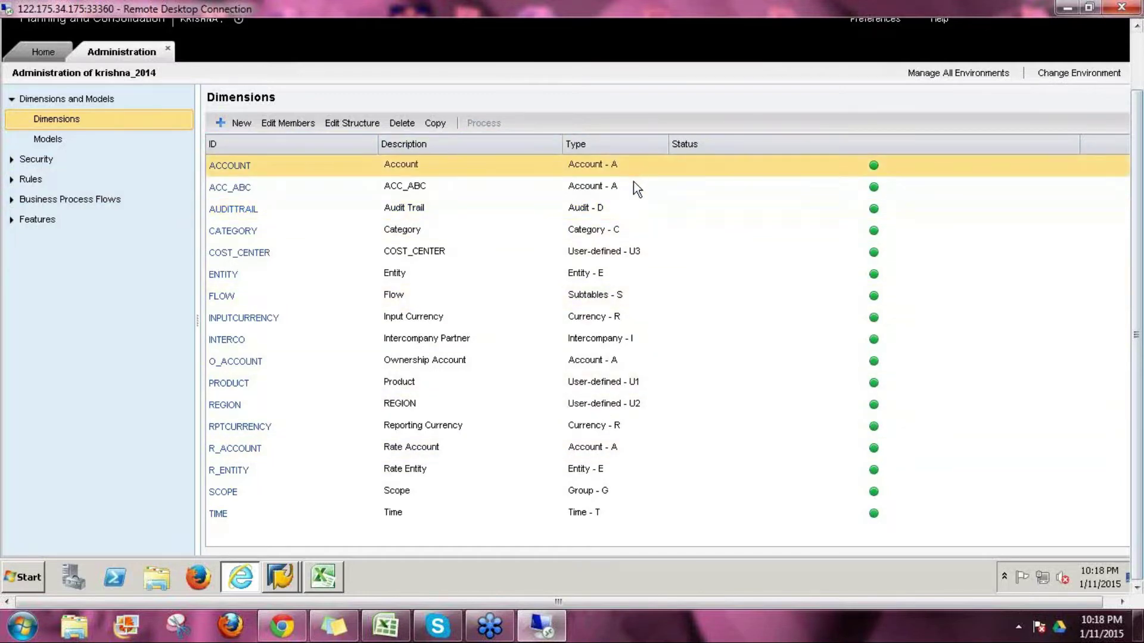
left_click(630, 184)
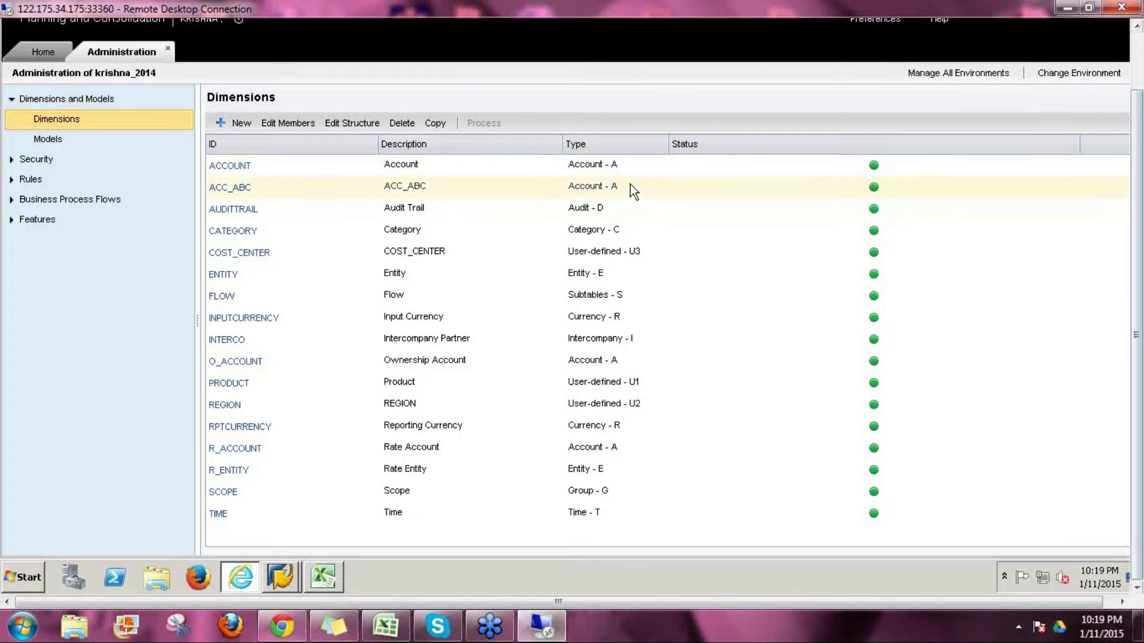
left_click(623, 166)
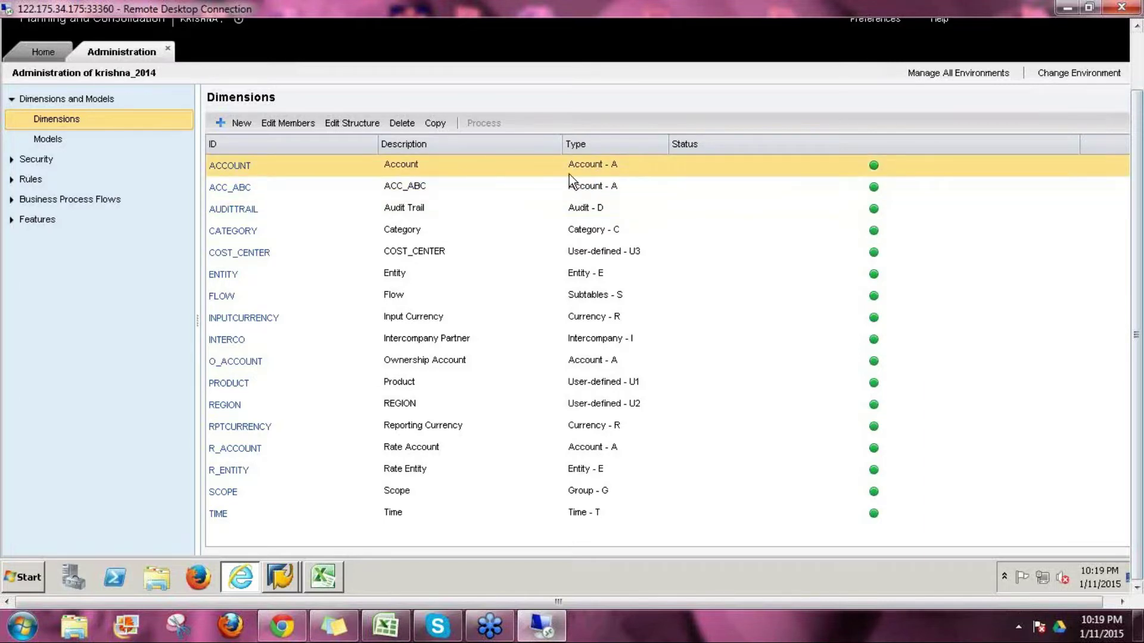
- Open the ACCOUNT dimension's members, examine the RATETYPE of the Total Assets member, and close the member list
left_click(600, 171)
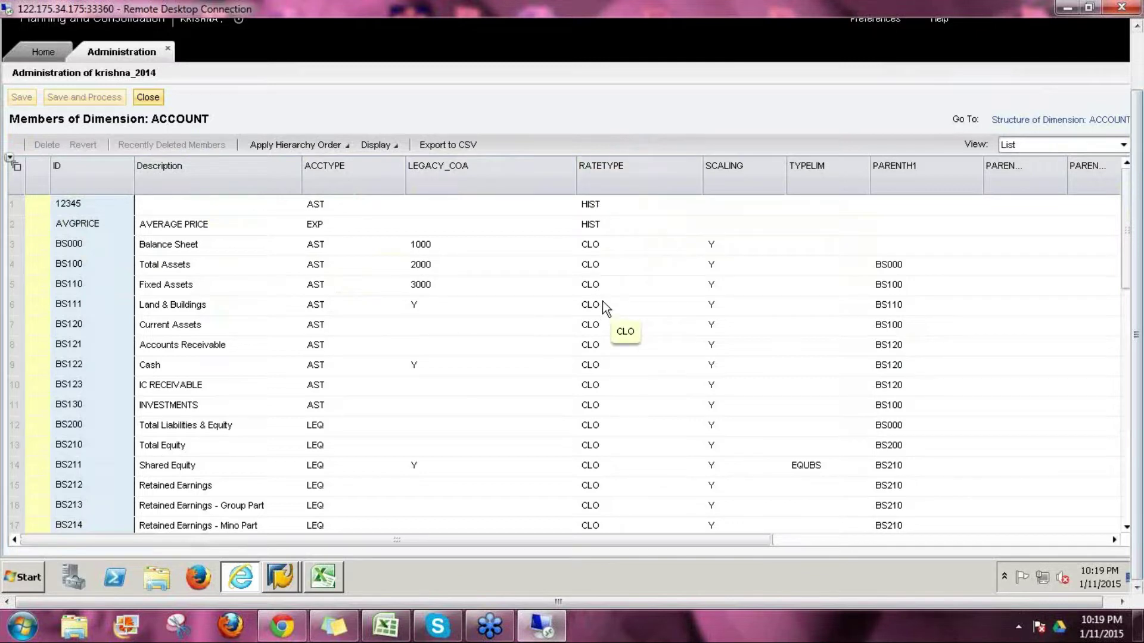
left_click(605, 268)
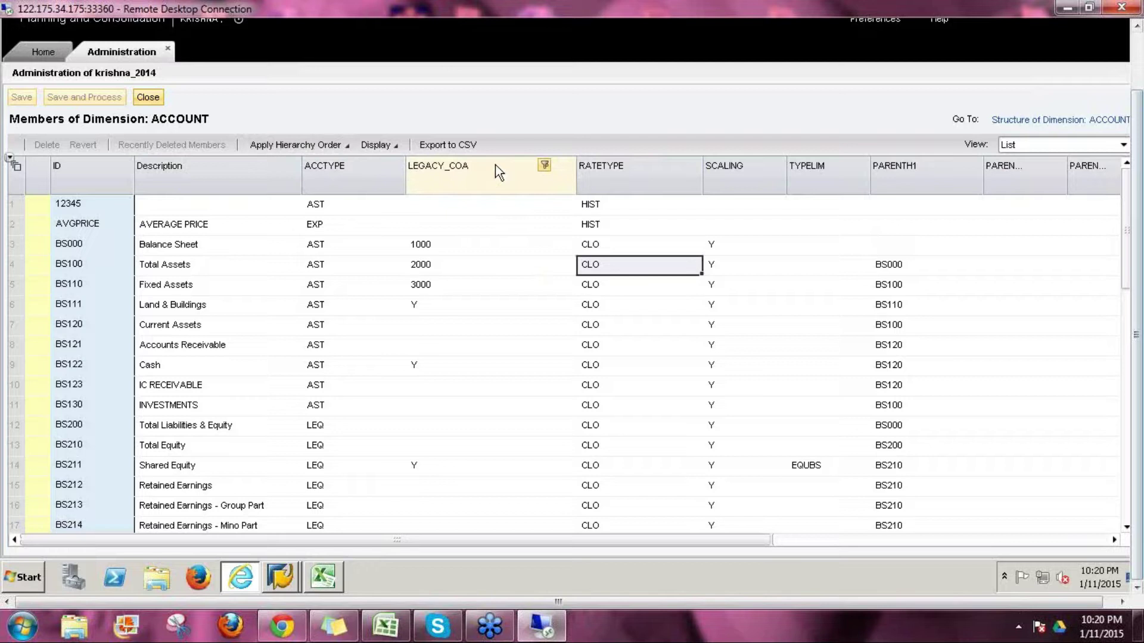
left_click(146, 97)
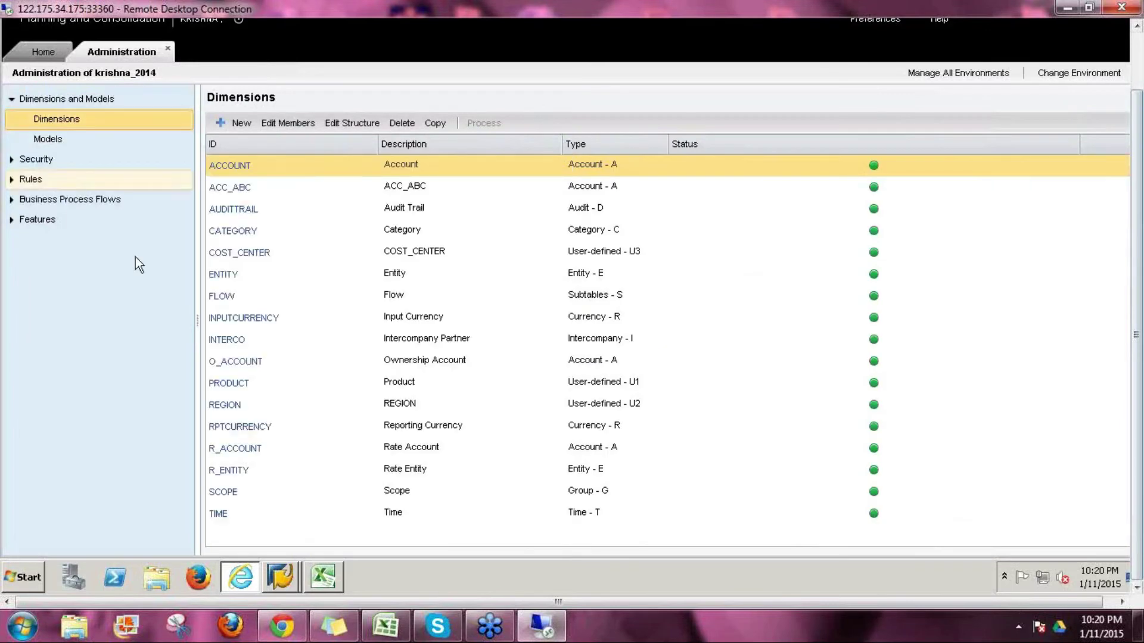
- Open the members of the Category-type dimension CATEGORY and widen the ID column until the full member IDs fit
left_click(613, 209)
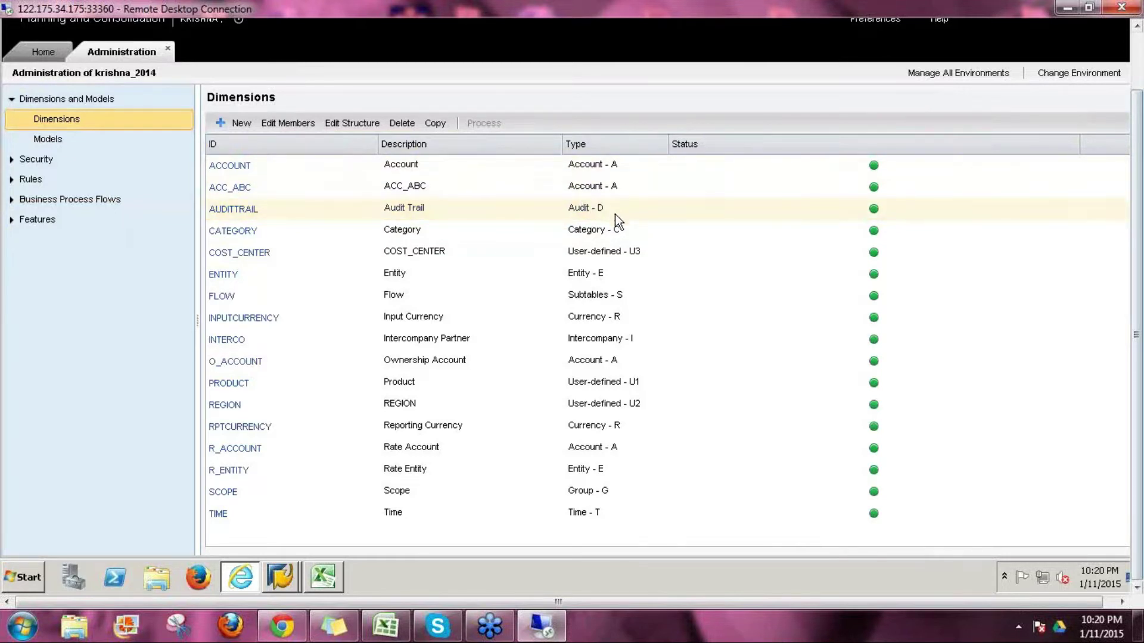
left_click(615, 213)
left_click(624, 231)
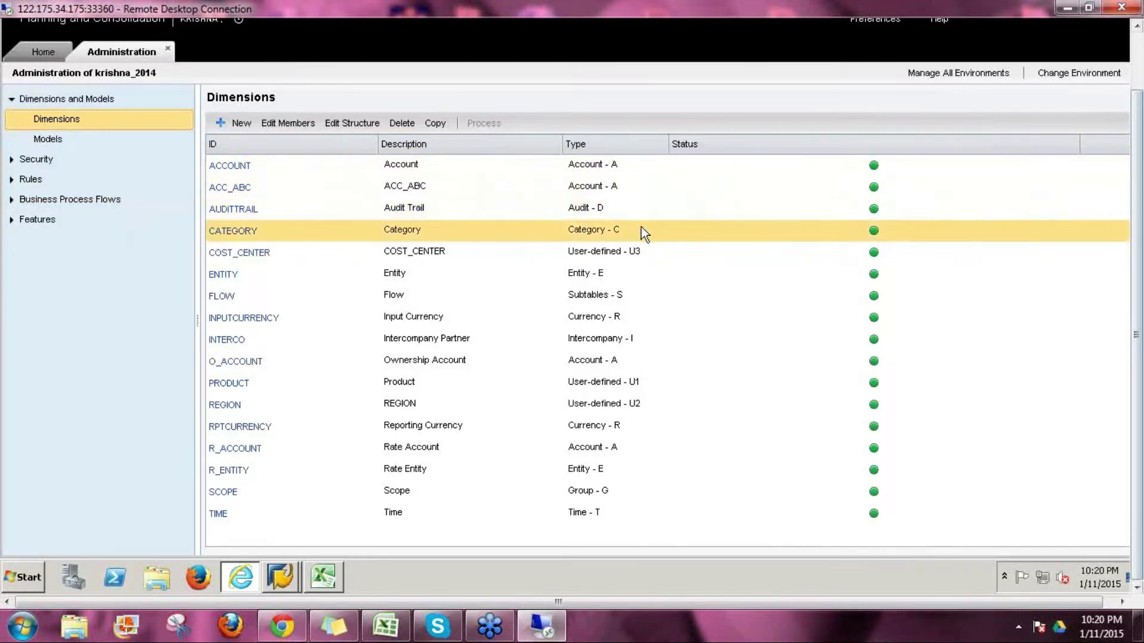
left_click(242, 234)
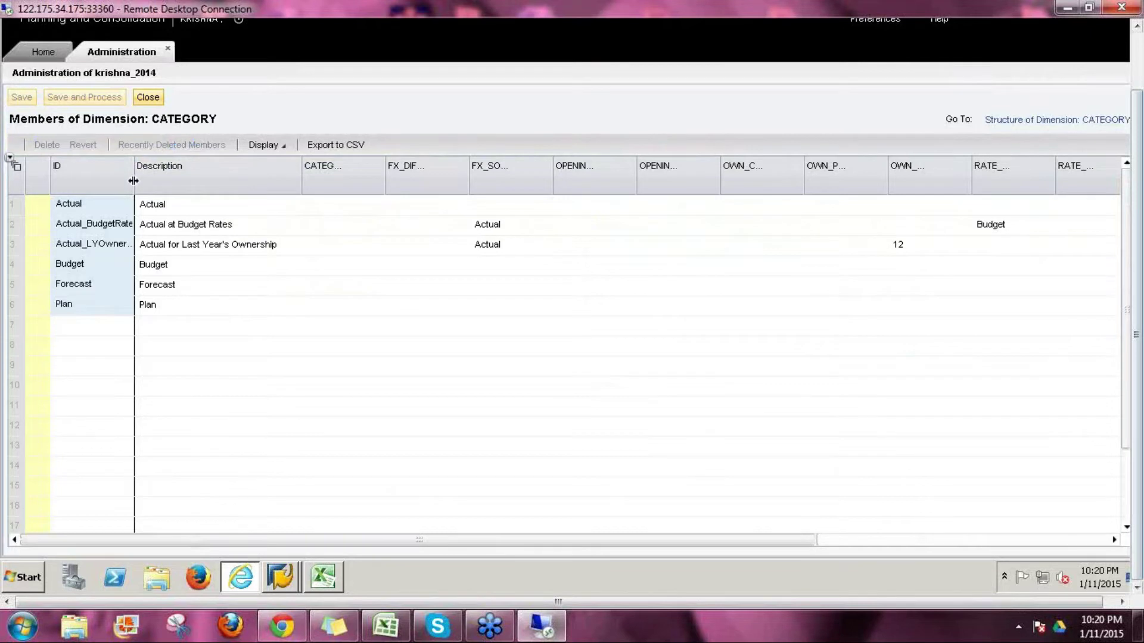
left_click_drag(134, 181, 202, 188)
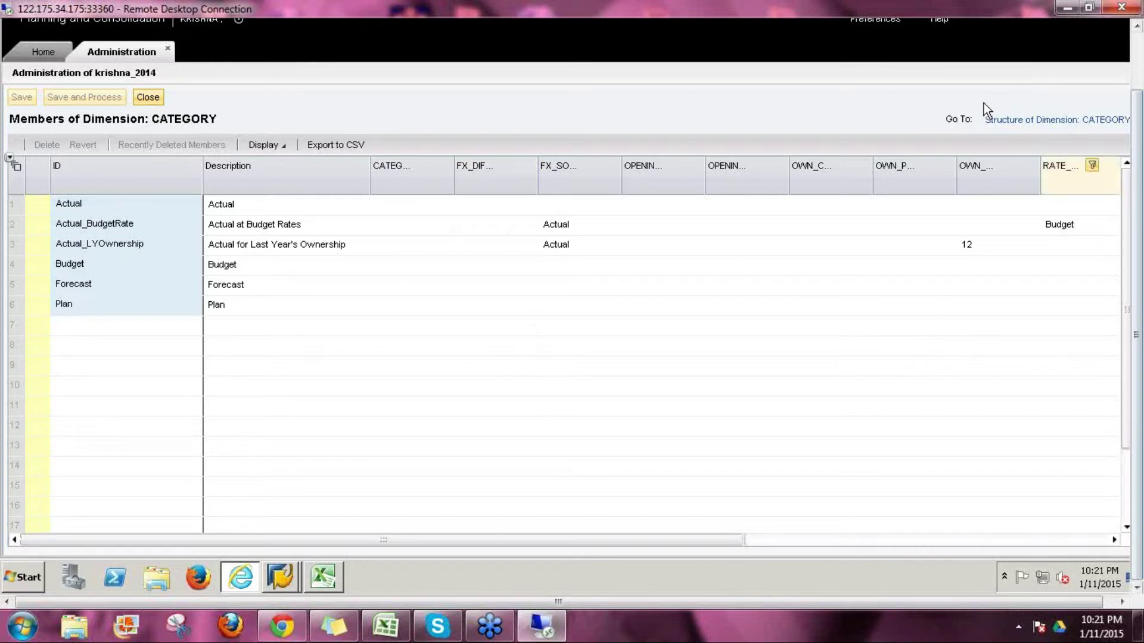
- Review the property list in the CATEGORY dimension's structure, close it, and reopen the CATEGORY members
left_click(1012, 126)
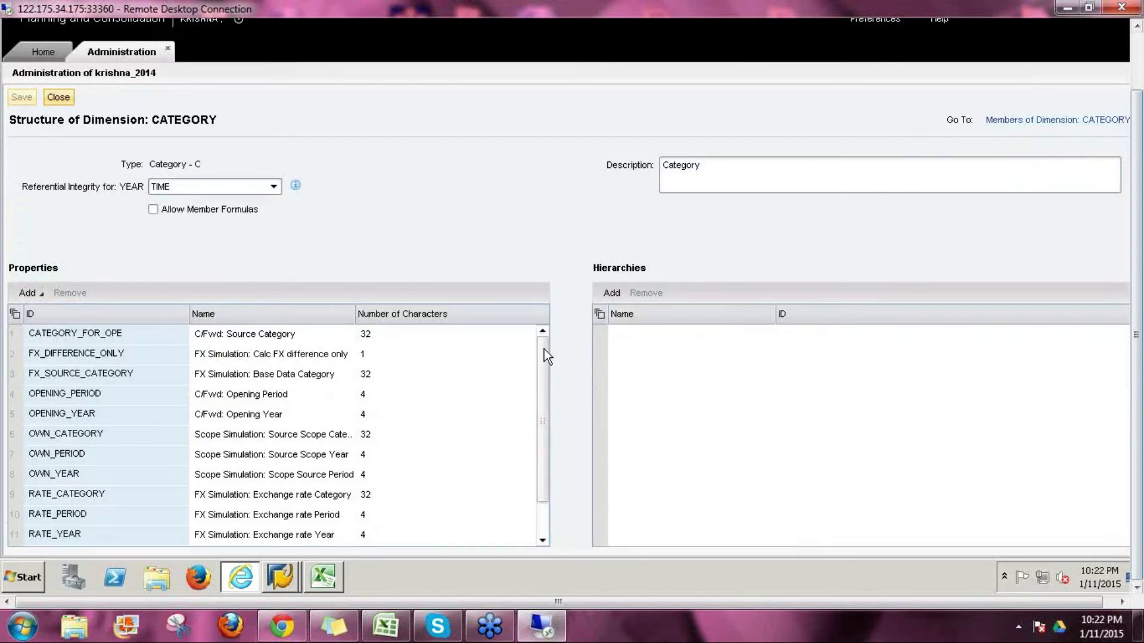
left_click_drag(545, 359, 549, 470)
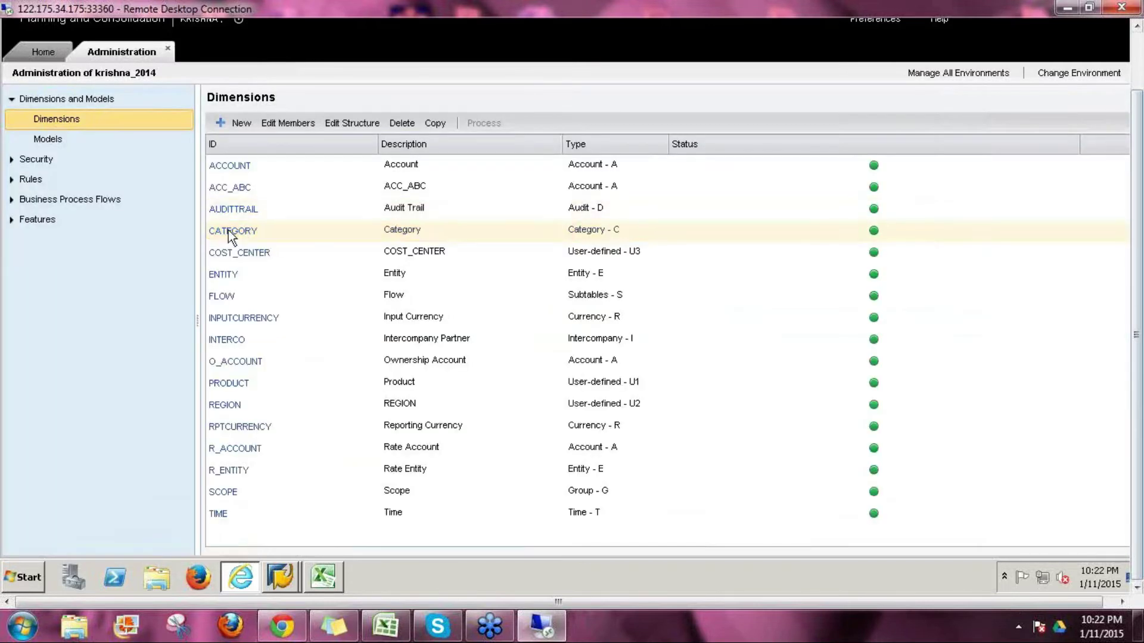
left_click(230, 231)
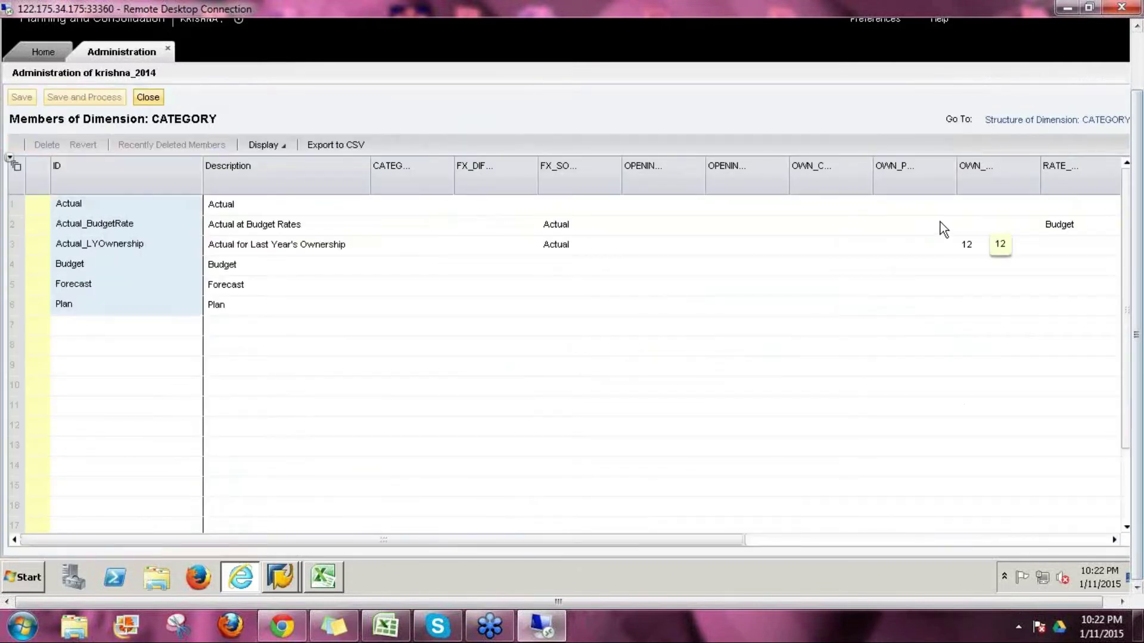
- Examine the CATEGORY members' property columns across to YEAR and back, and close the member list
left_click(939, 267)
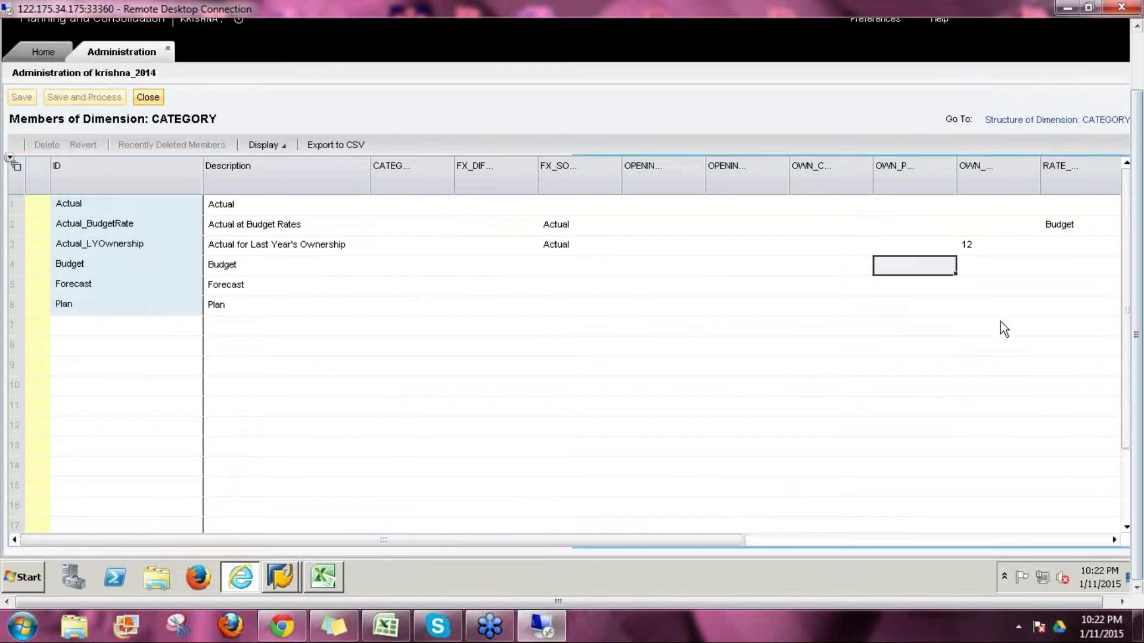
key("Right")
key("Right")
key("Right")
key("Right")
key("Right")
key("Right")
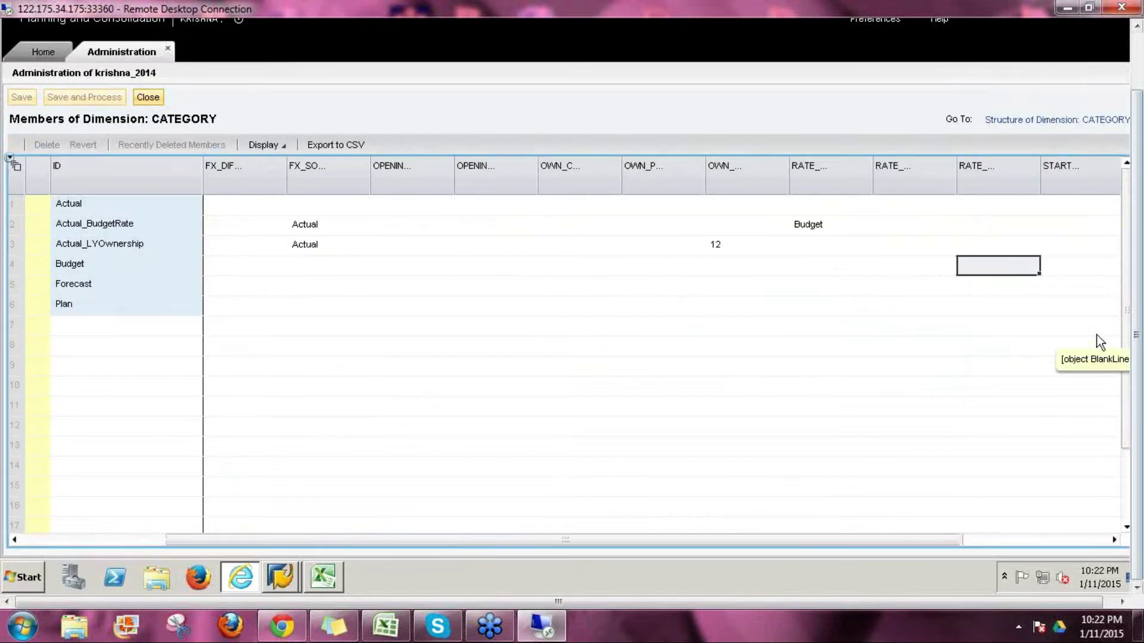
key("Up")
key("Up")
key("Up")
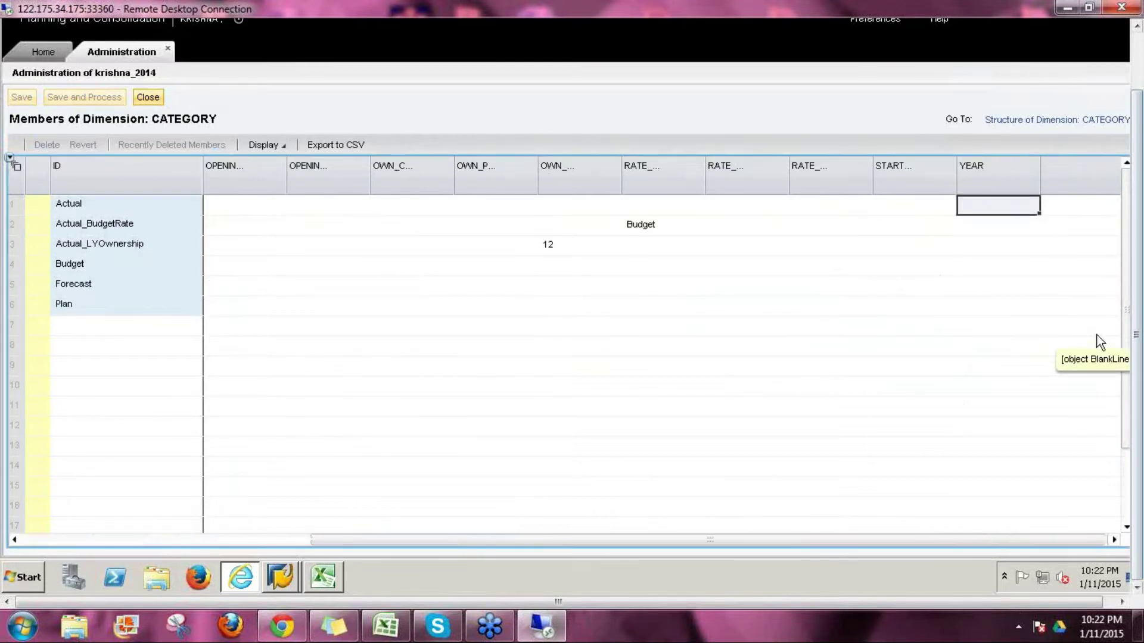
key("Down")
key("Down")
key("Down")
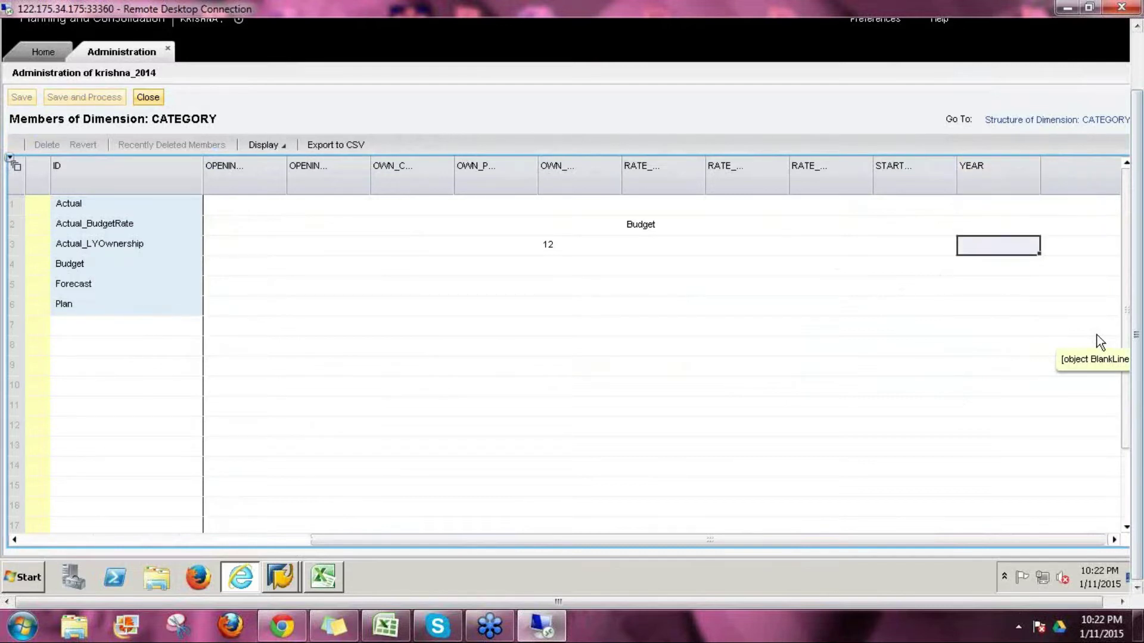
key("Down")
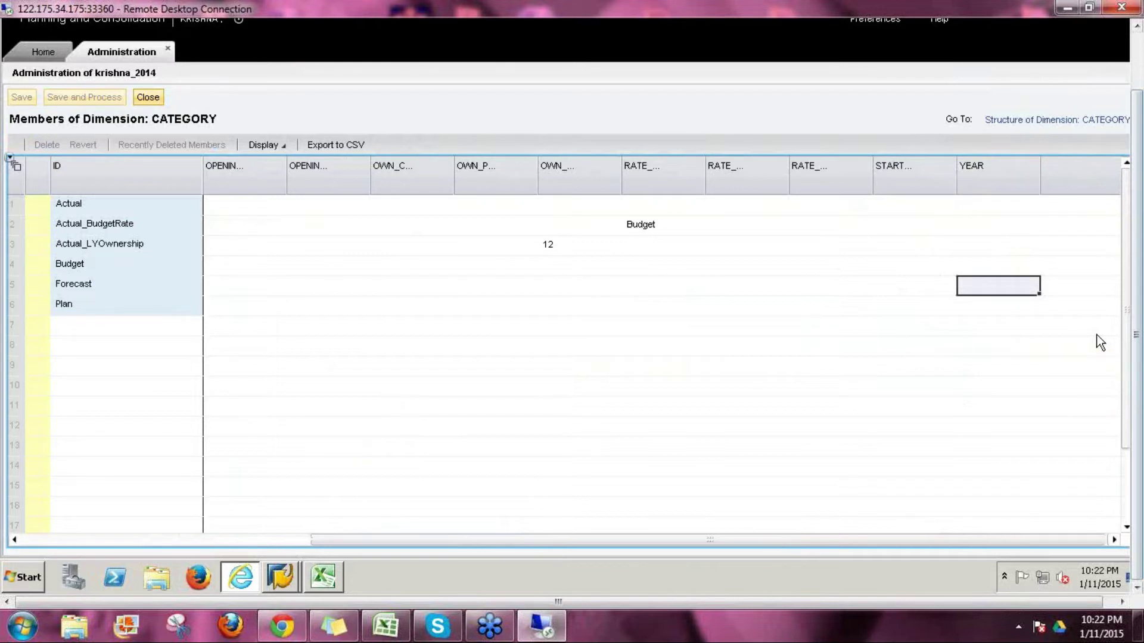
key("Left")
key("Left")
key("Left")
key("Left")
key("Left")
key("Left")
key("Left")
key("Left")
key("Left")
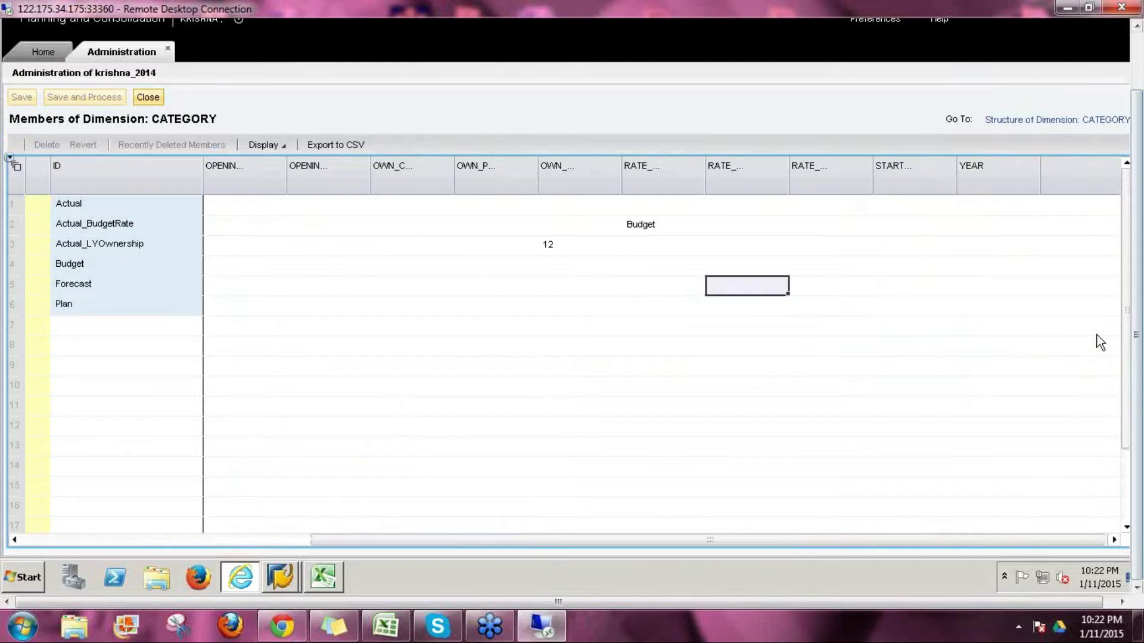
key("Left")
key("Left")
key("Left")
key("Left")
key("Left")
key("Left")
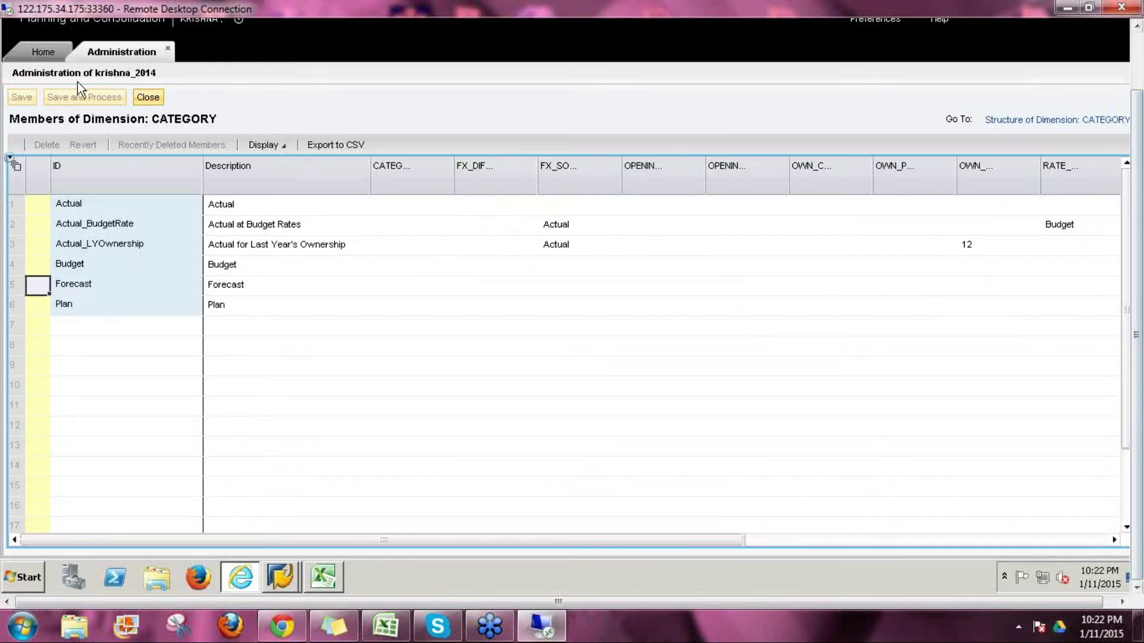
left_click(150, 102)
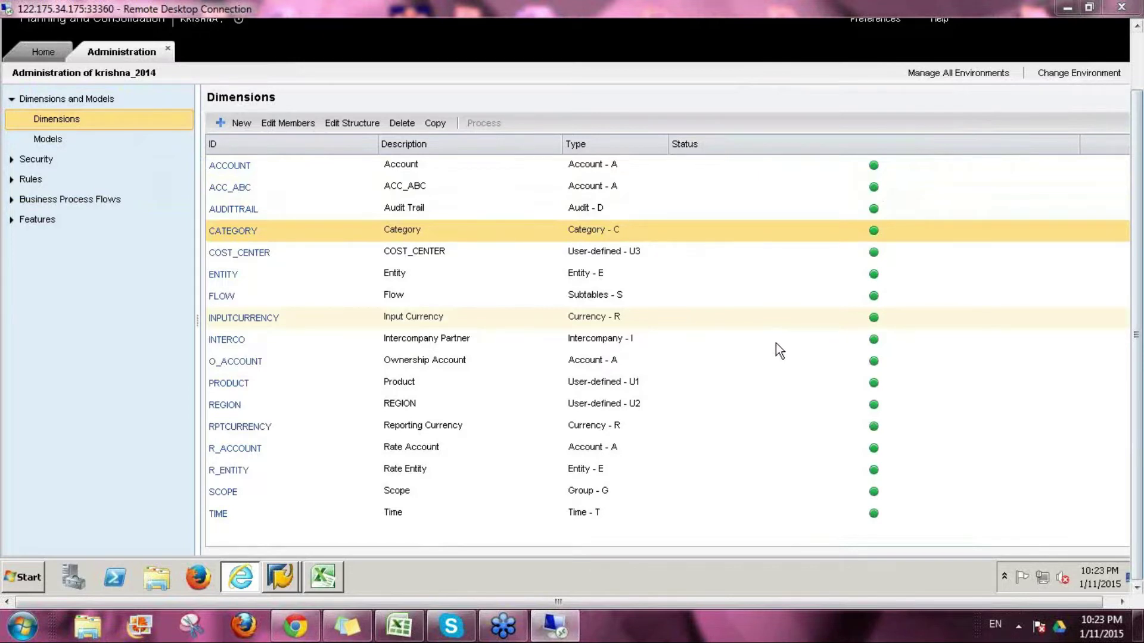
- Open the members of the ENTITY dimension and narrow the ID column
left_click(620, 275)
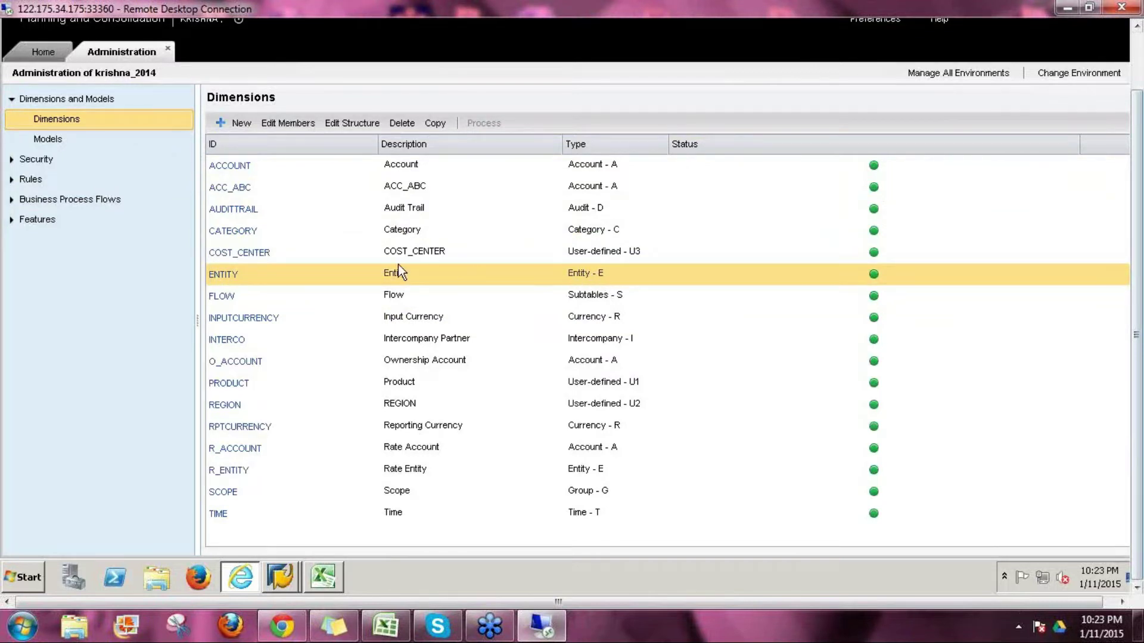
left_click(223, 276)
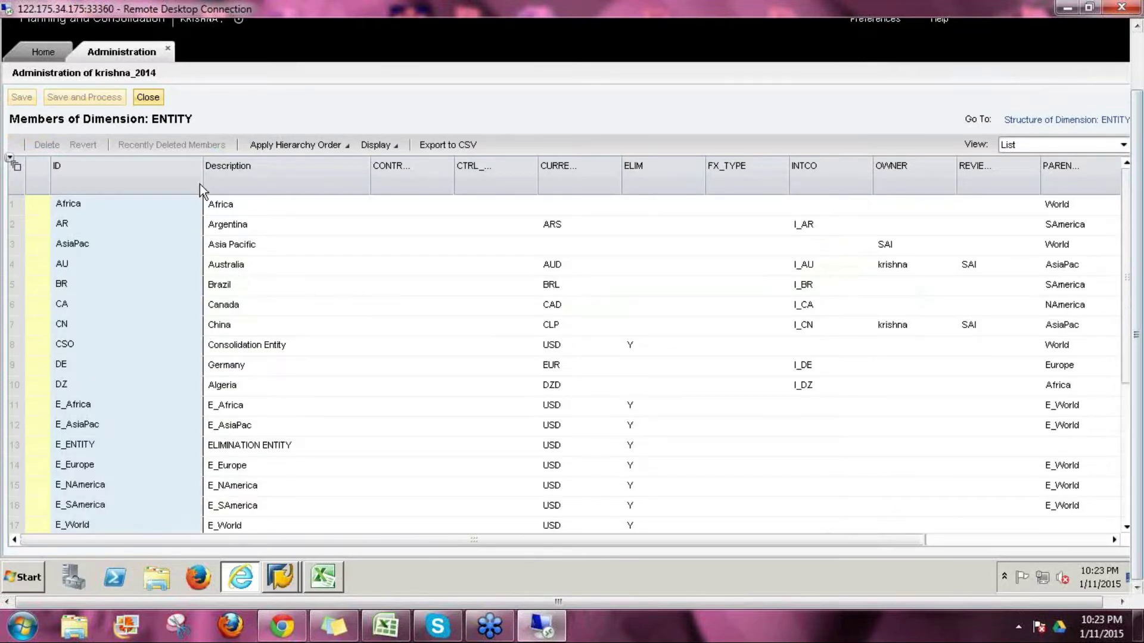
left_click_drag(201, 182, 159, 194)
left_click_drag(157, 187, 157, 188)
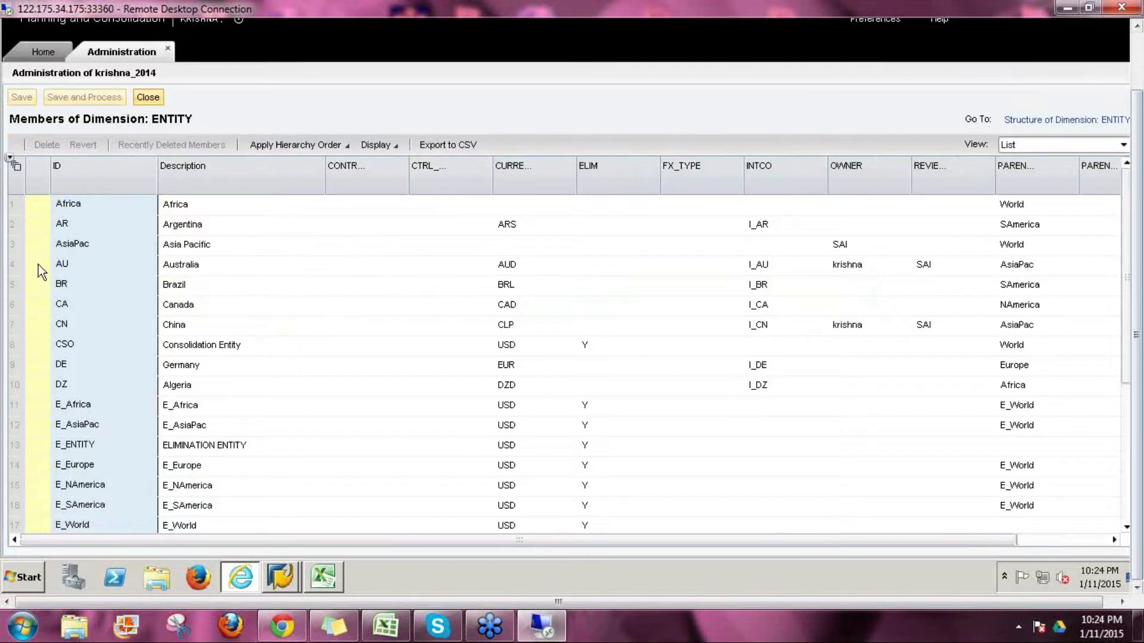
- Widen the CURRENCY column to fit its full heading and examine the currencies of the Australia and Brazil members
left_click(18, 266)
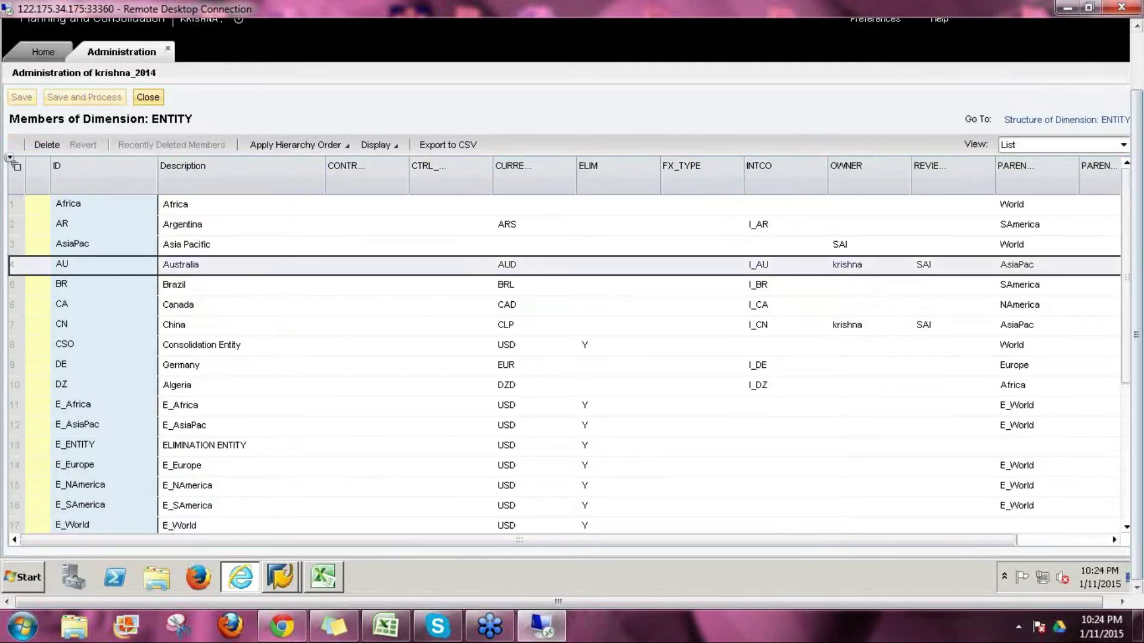
left_click_drag(576, 180, 609, 187)
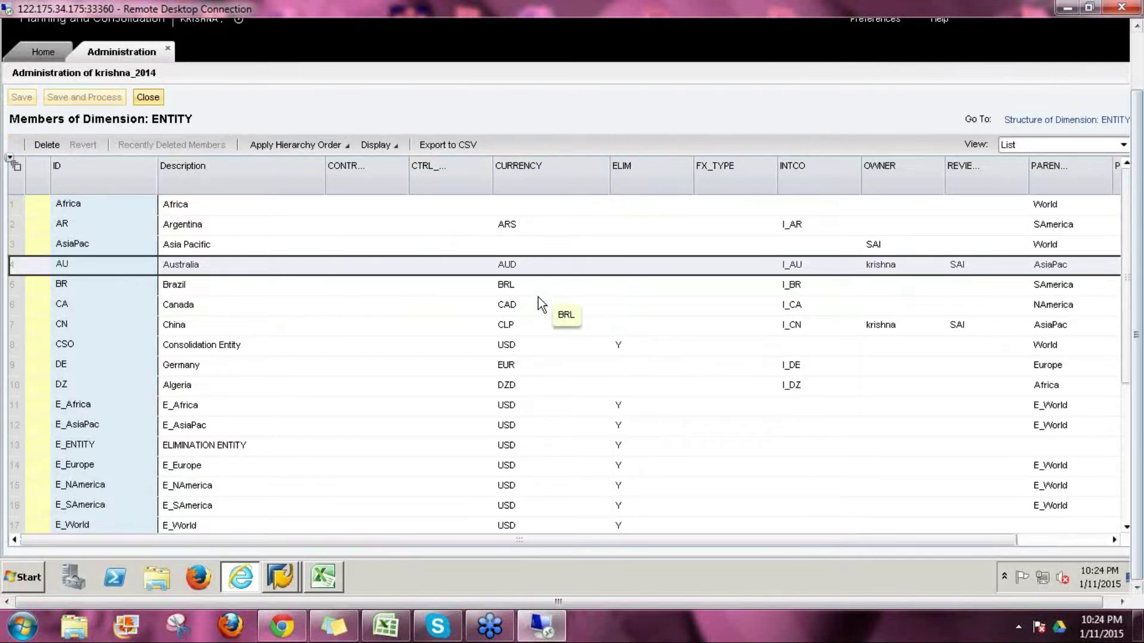
left_click(505, 286)
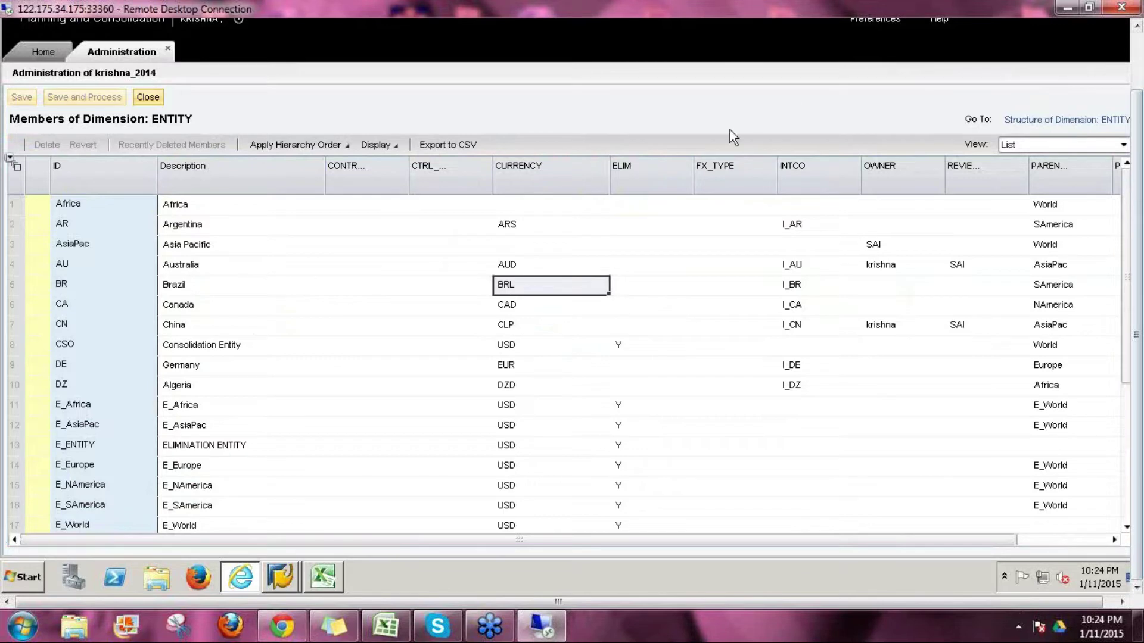
- Open the ENTITY dimension's structure and examine its type and the referential integrity setting for CURRENCY
left_click(1028, 122)
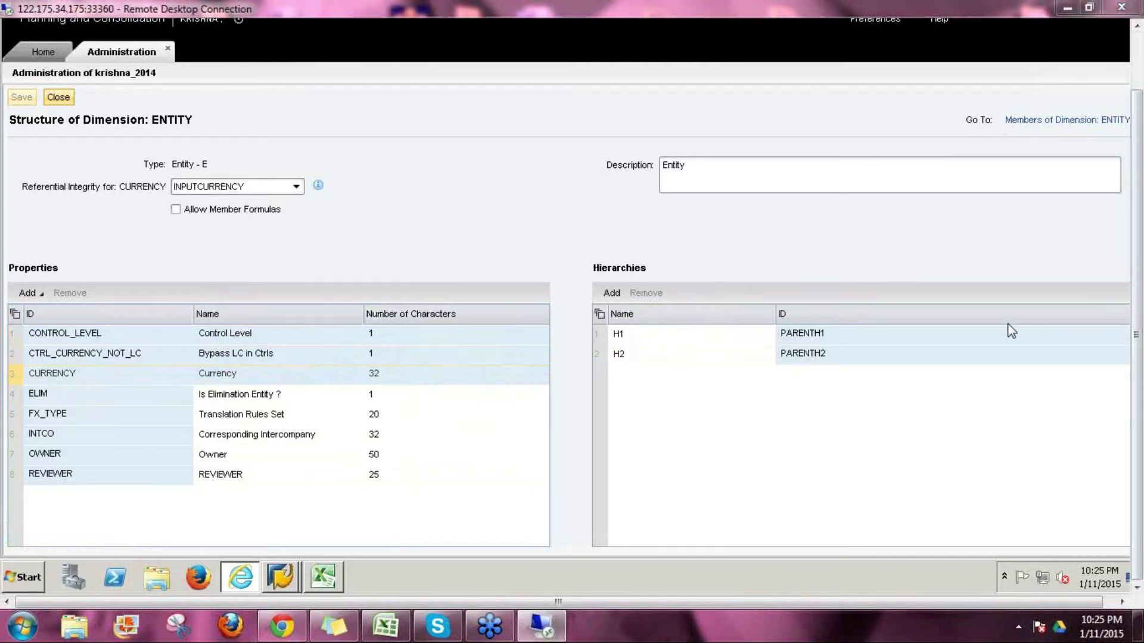
mouse_move(12, 179)
left_mouse_down()
mouse_move(25, 227)
mouse_move(253, 245)
mouse_move(330, 212)
mouse_move(251, 143)
mouse_move(68, 139)
mouse_move(7, 177)
left_mouse_up()
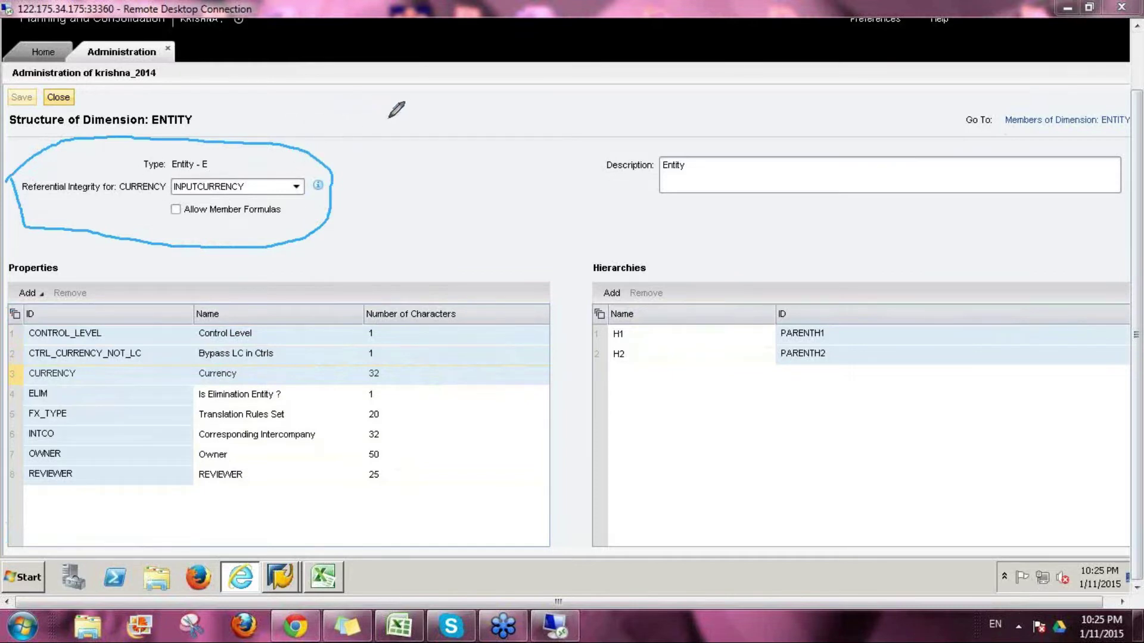
left_click_drag(176, 190, 244, 192)
mouse_move(297, 115)
left_mouse_down()
mouse_move(269, 150)
mouse_move(288, 153)
left_mouse_up()
left_click(1117, 304)
left_click(1022, 390)
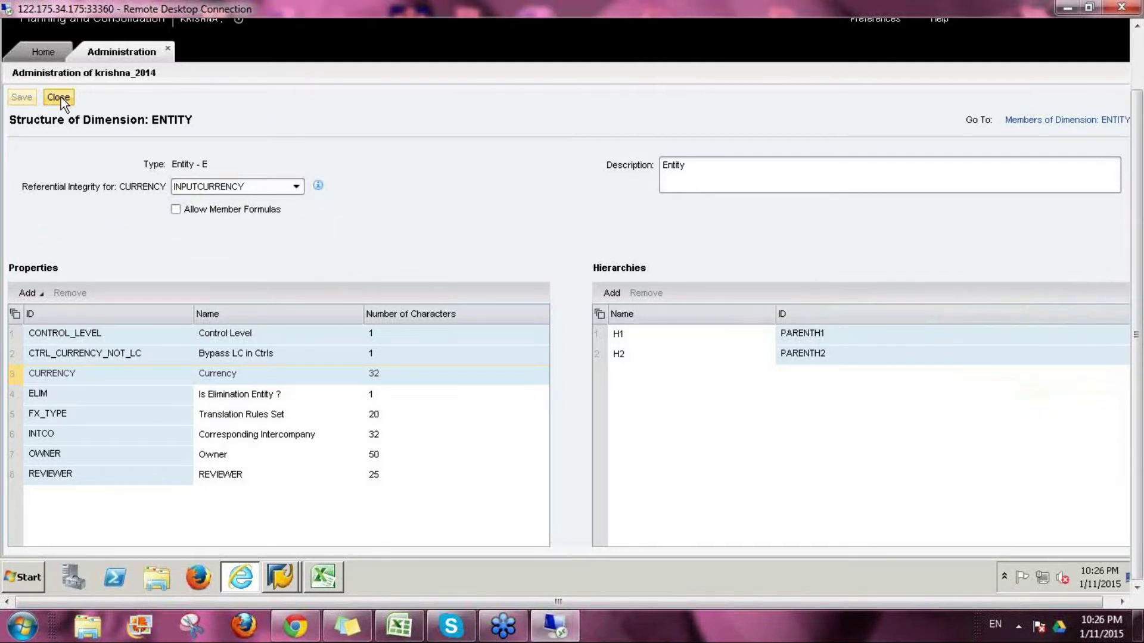
- Return to the ENTITY members, show them in Hierarchy view, and expand the World node
left_click(1036, 122)
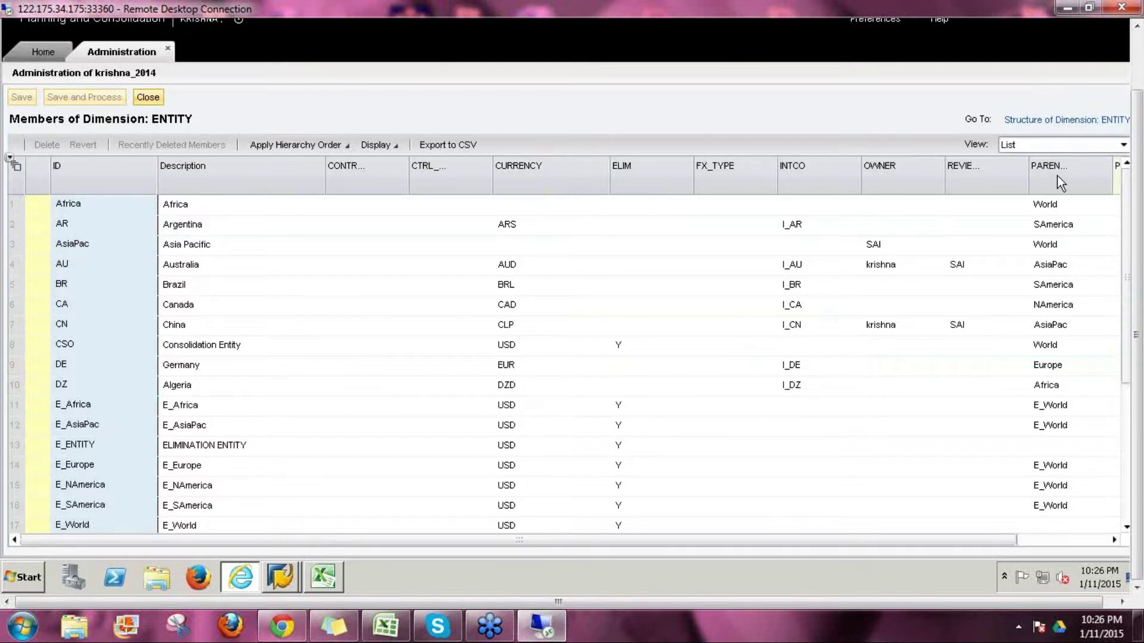
left_click(1039, 148)
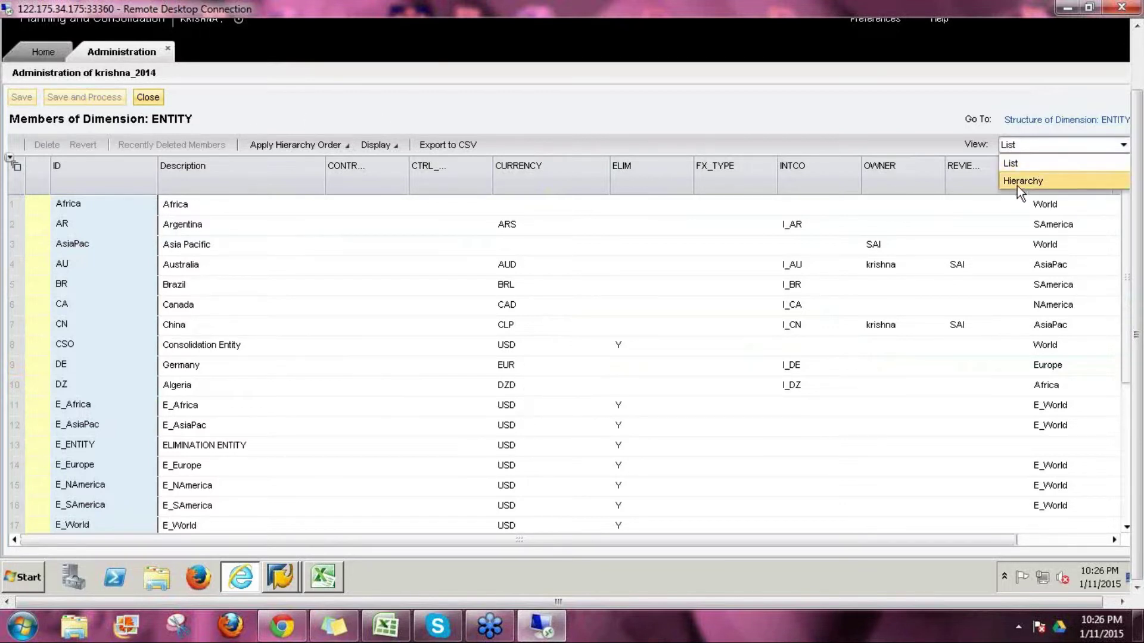
left_click(1018, 182)
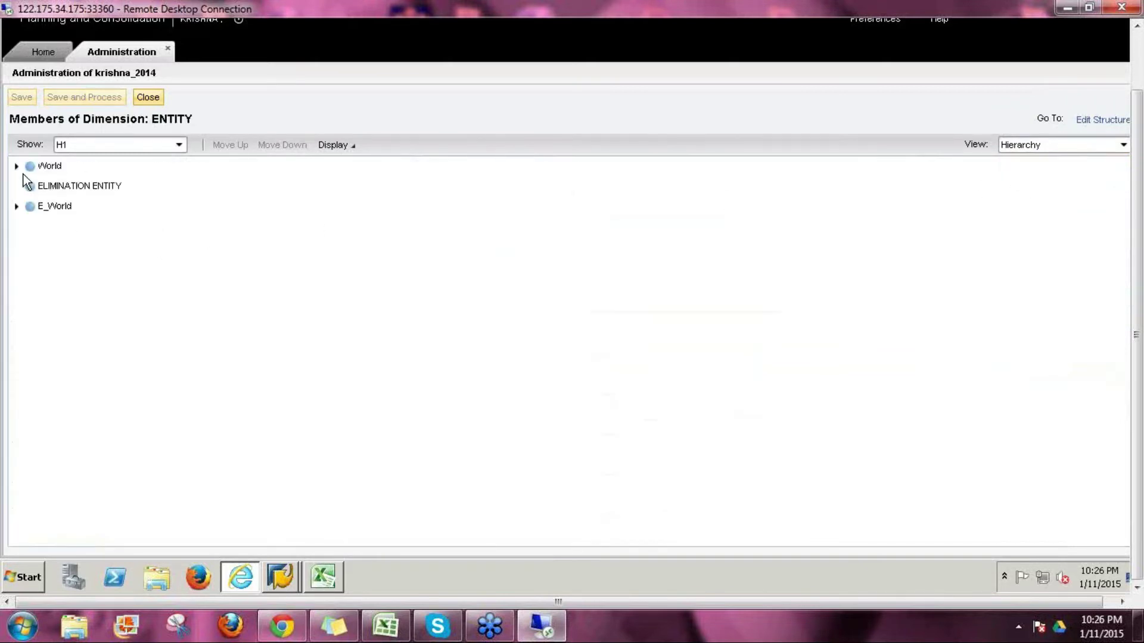
left_click(16, 166)
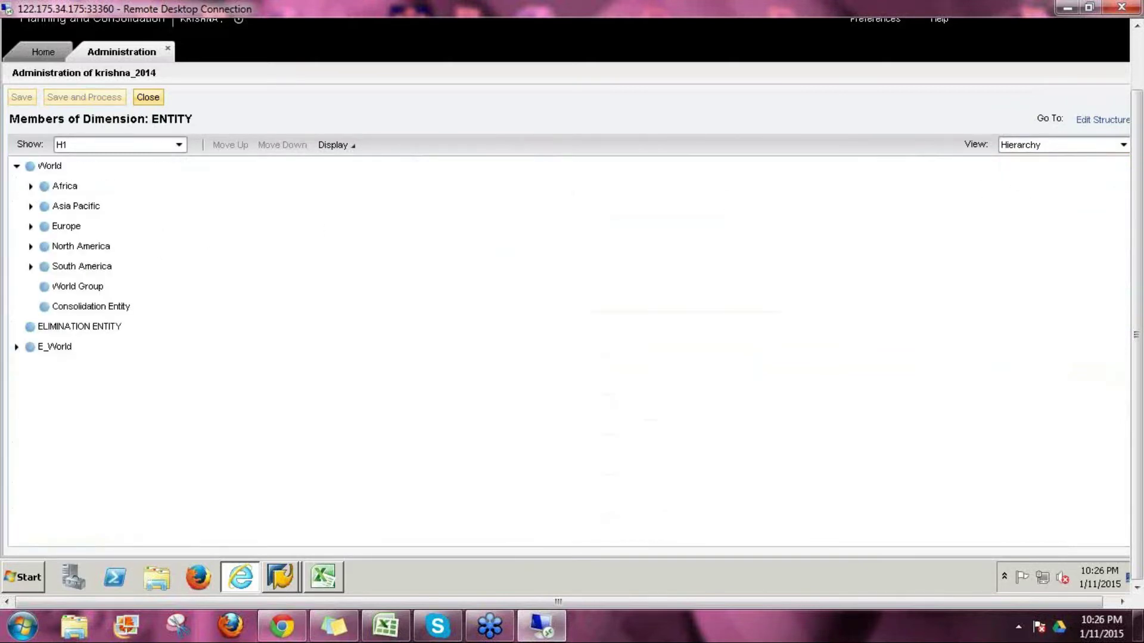
- Expand the Africa node in the ENTITY hierarchy, examine its South Africa member, and close the ENTITY members
left_click(30, 186)
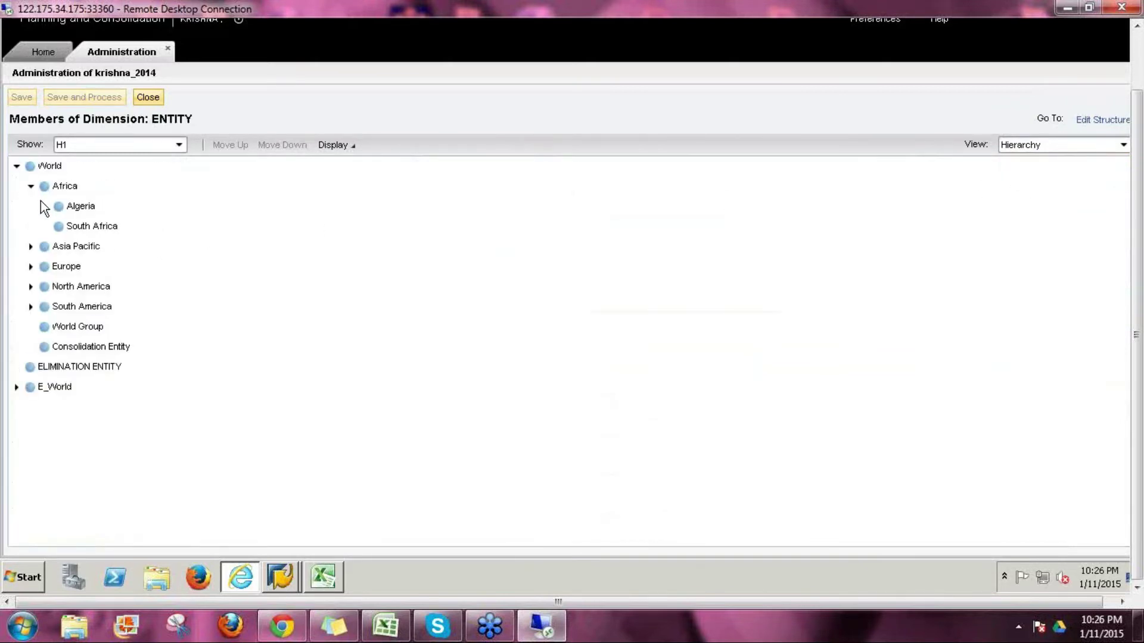
left_click(116, 227)
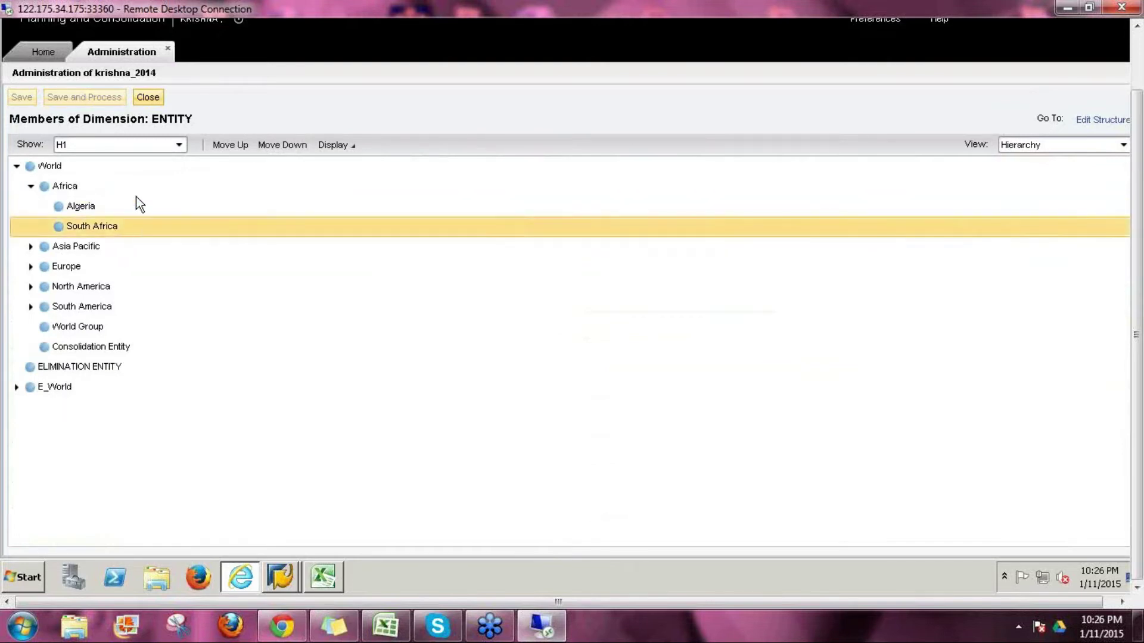
left_click(150, 98)
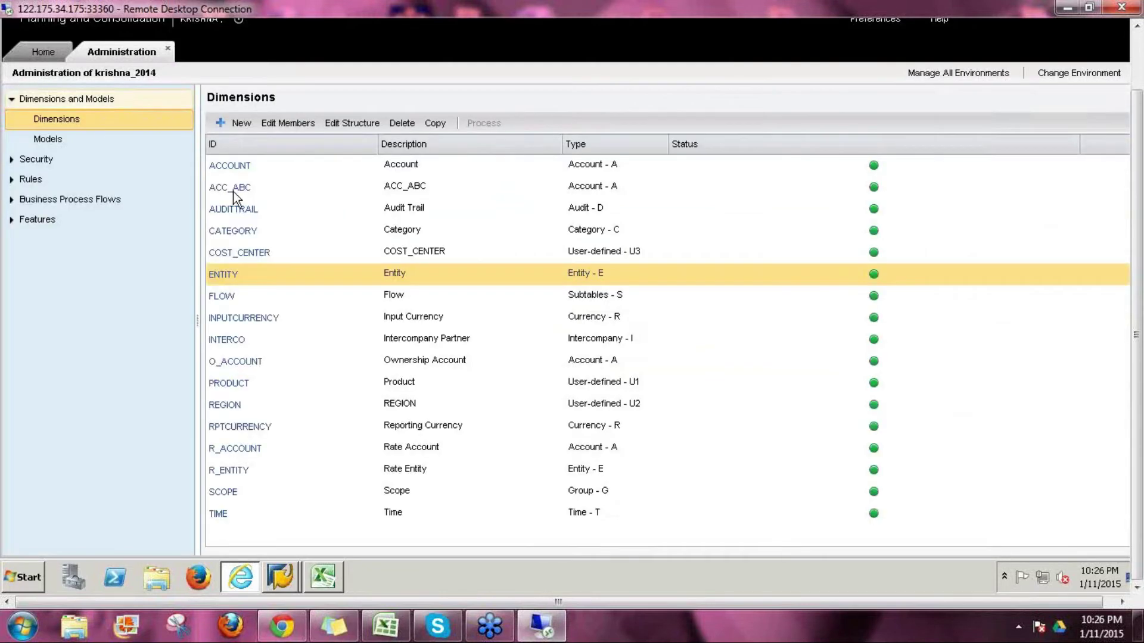
- Check the FLOW dimension's type, examine the currency members of the INPUTCURRENCY dimension, and return to the dimension list
left_click(668, 294)
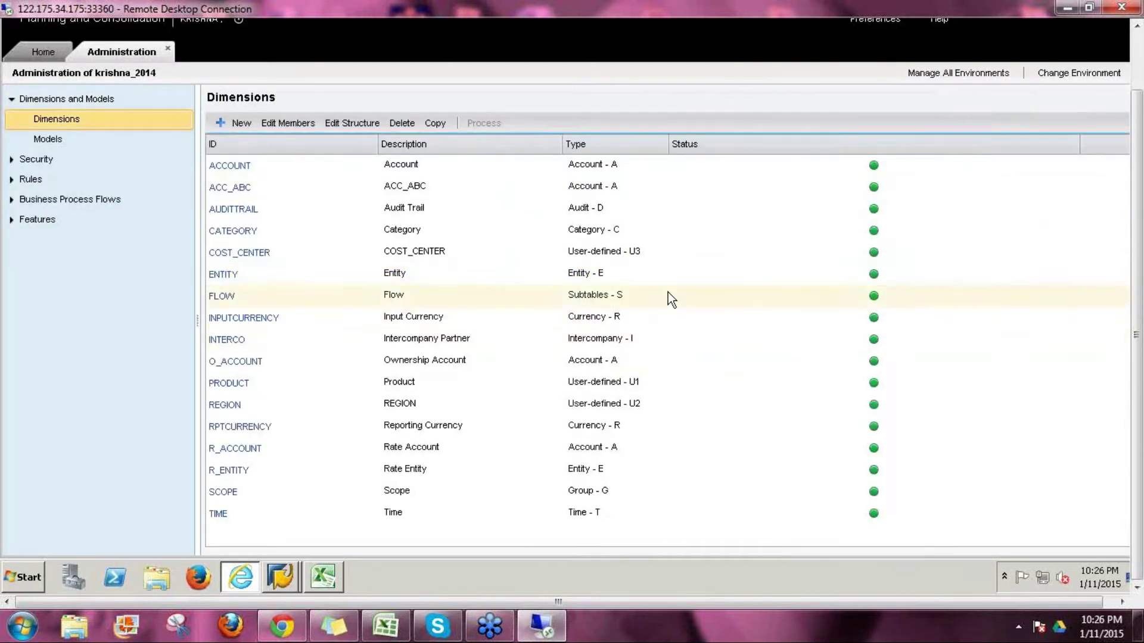
left_click(655, 320)
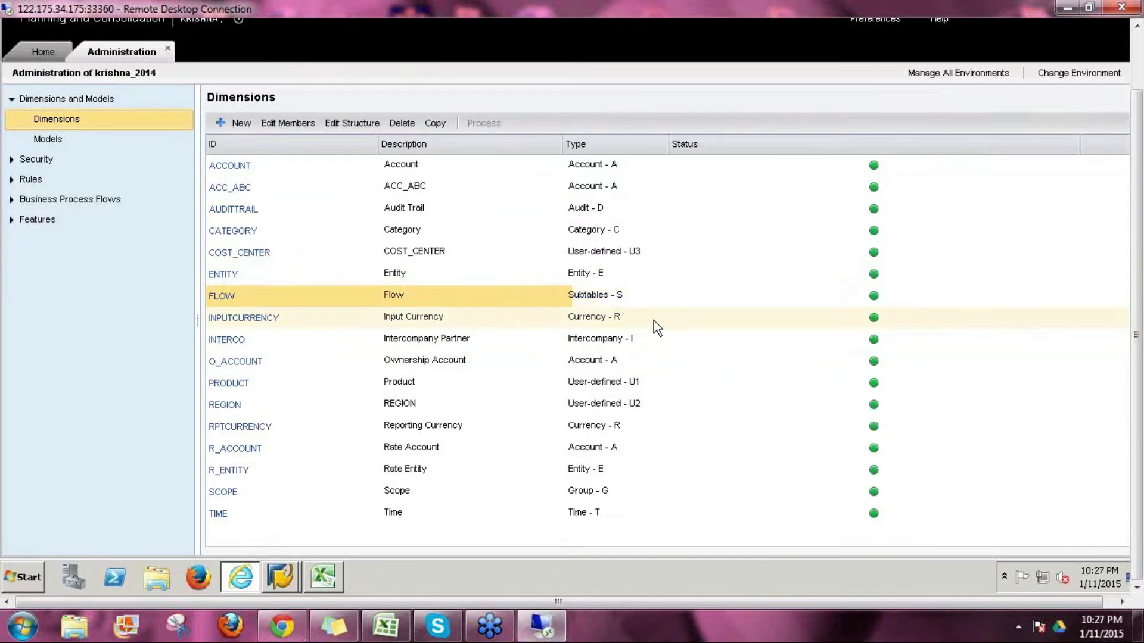
left_click(256, 319)
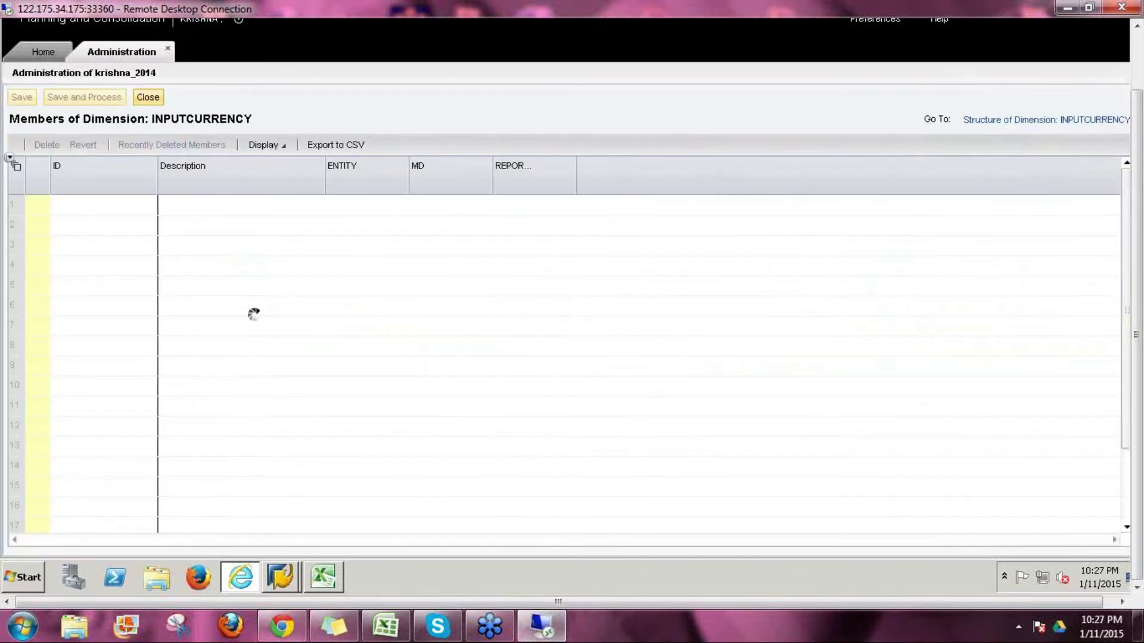
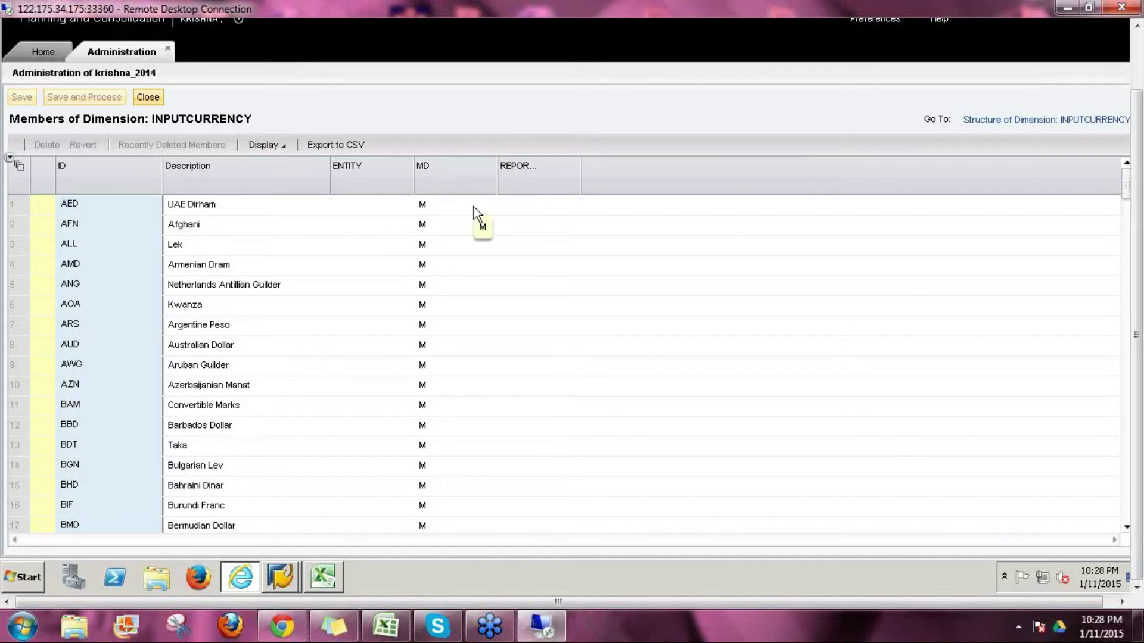
left_click(144, 99)
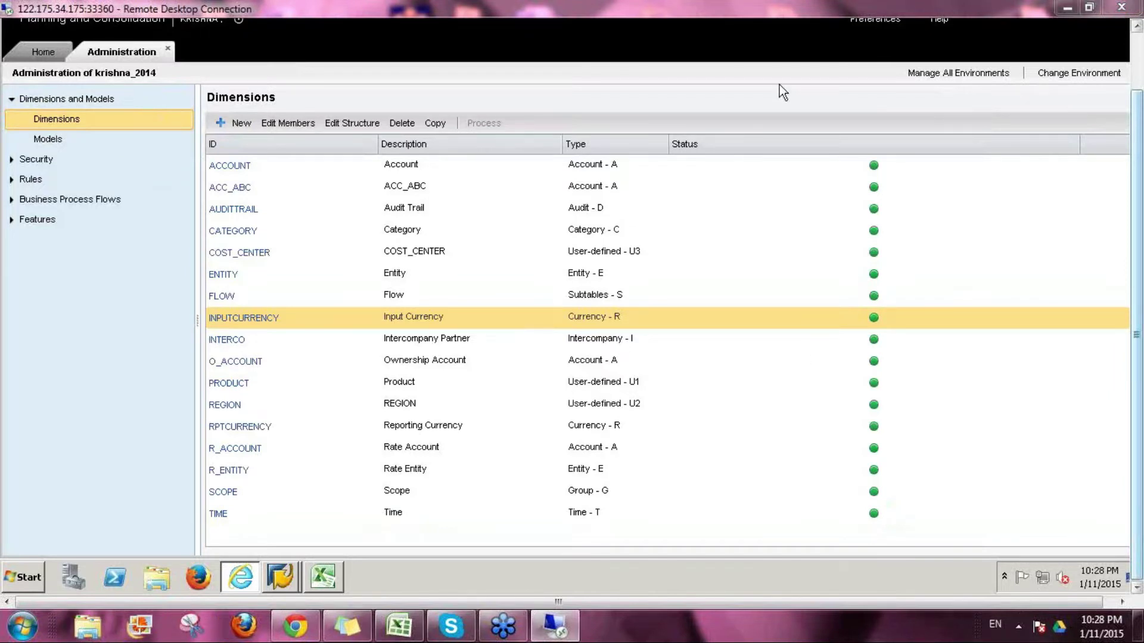
- Examine the types of the INTERCO, O_ACCOUNT and RPTCURRENCY dimensions in the dimension list
left_click(659, 345)
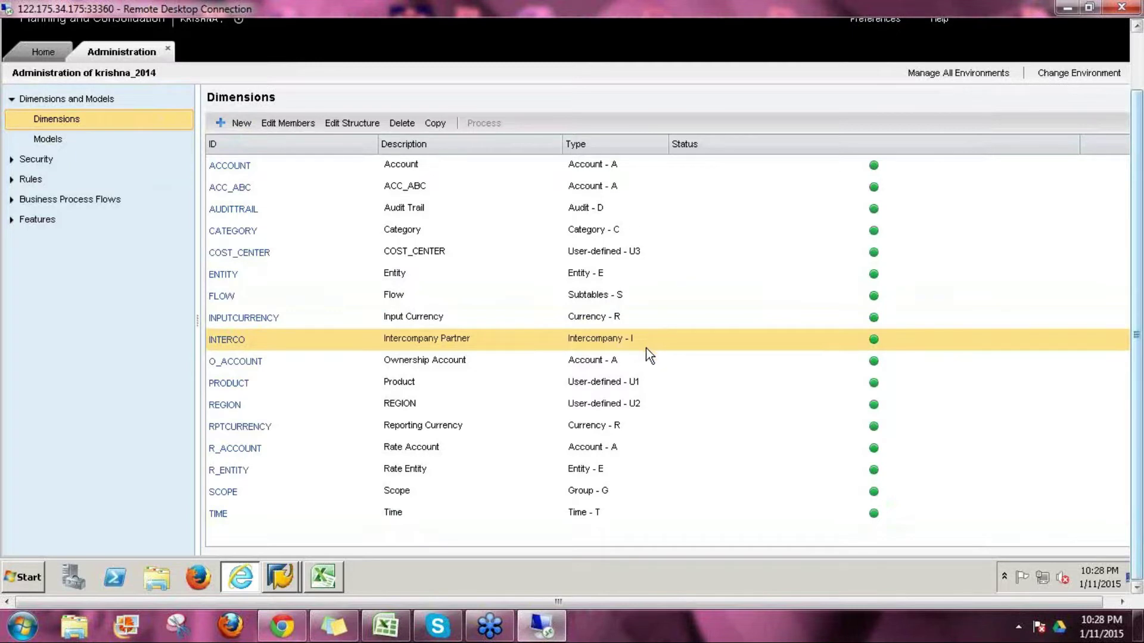
left_click(635, 360)
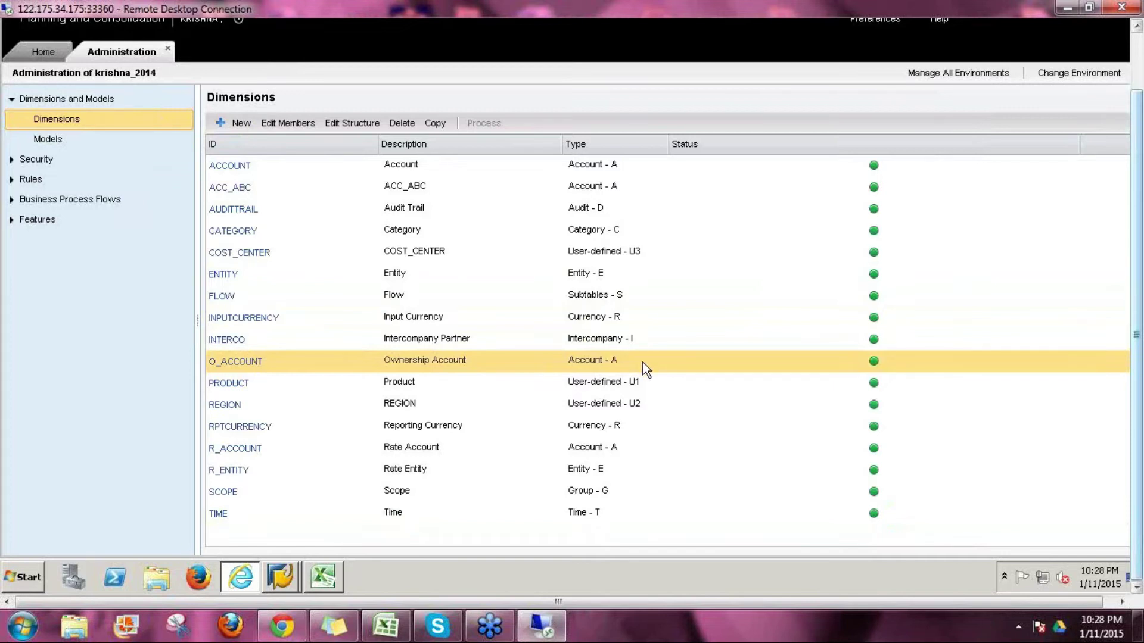
left_click(642, 429)
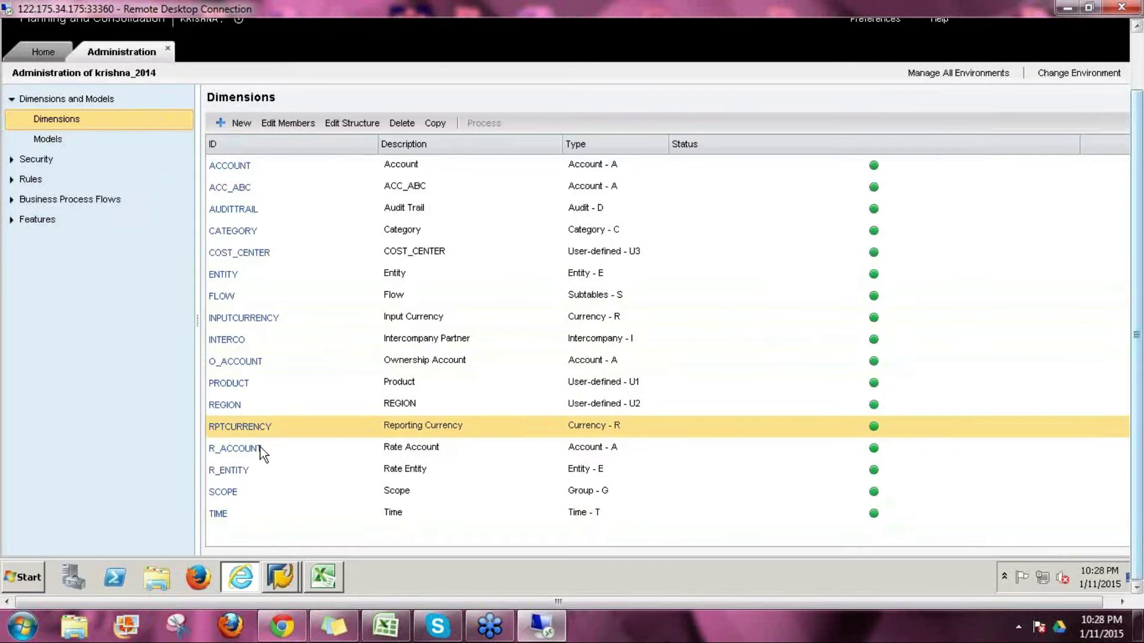
- Open the members of the RPTCURRENCY dimension, examine the EUR and LC members, and return to the dimension list
left_click(256, 429)
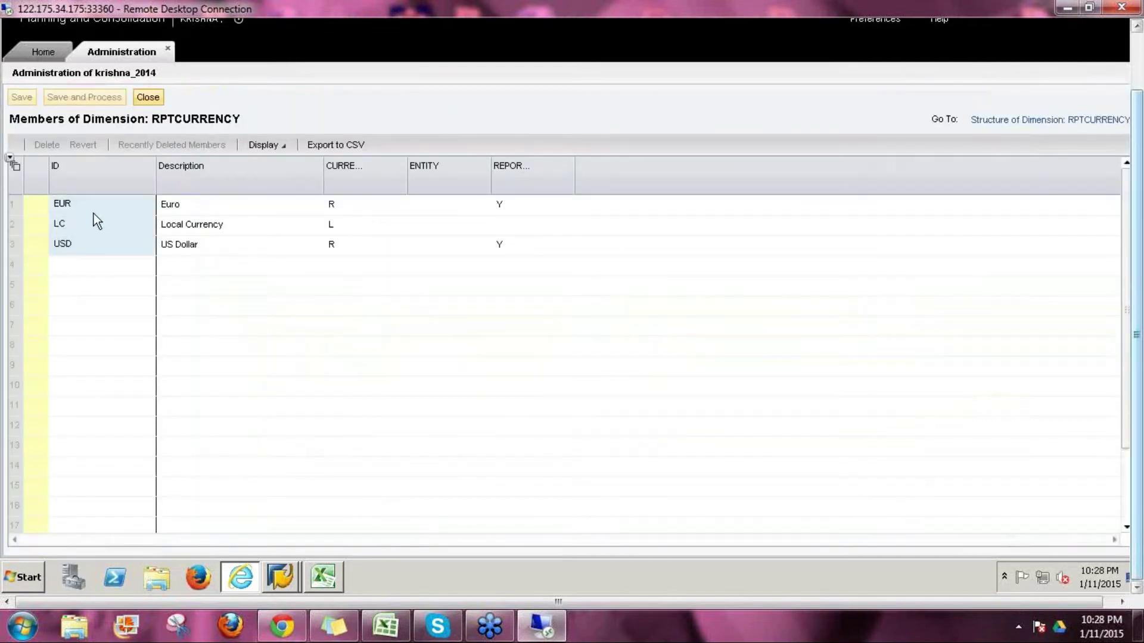
left_click(82, 209)
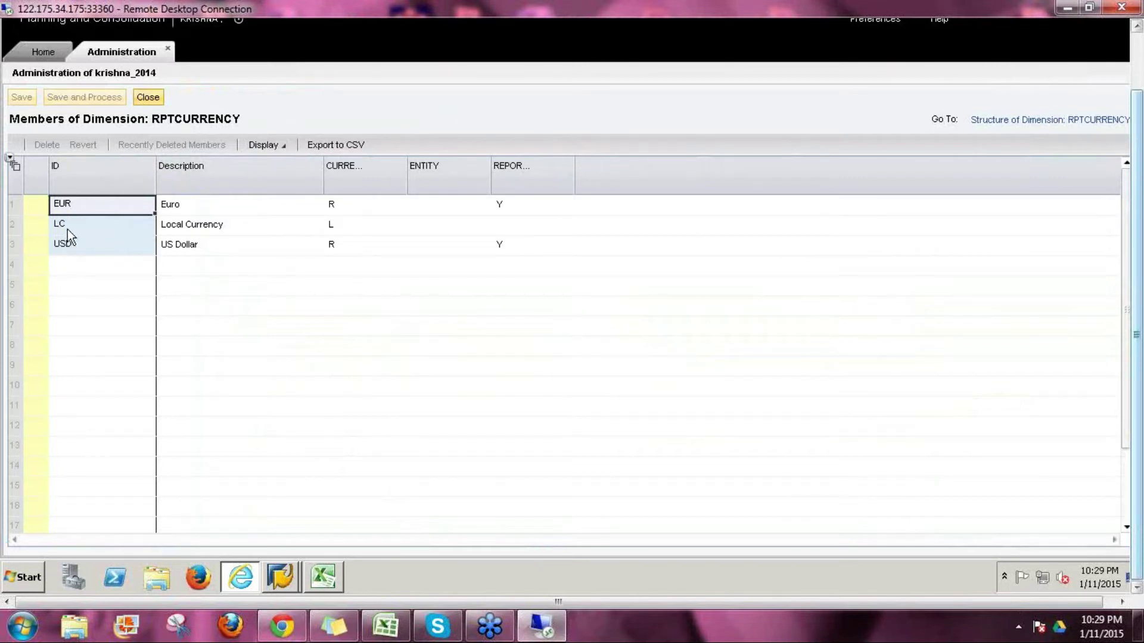
left_click(16, 222)
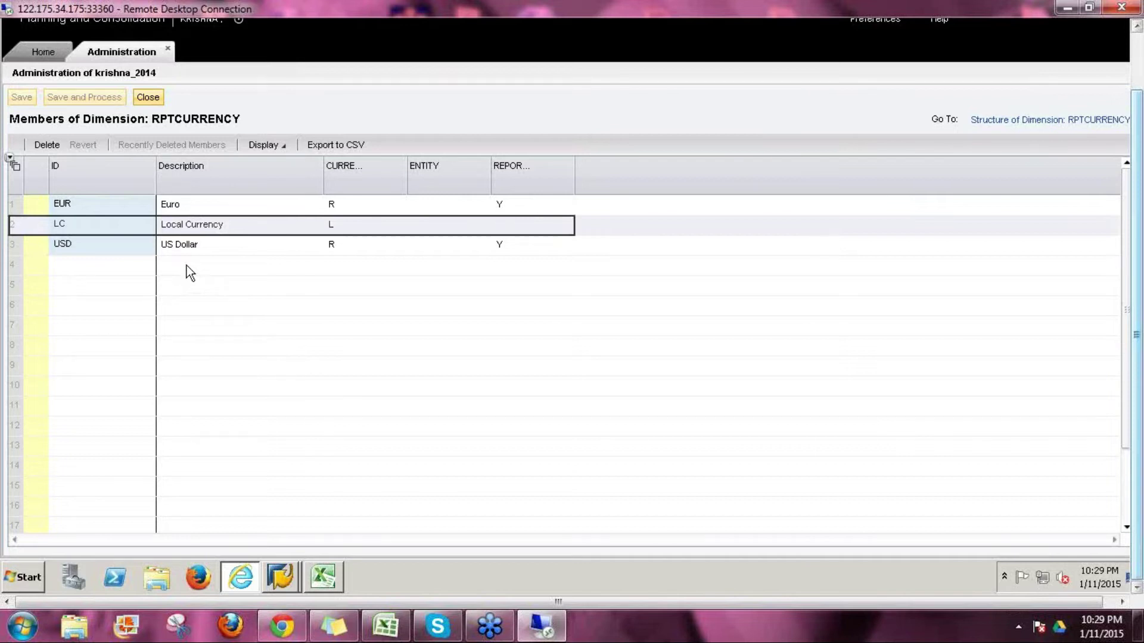
left_click(58, 52)
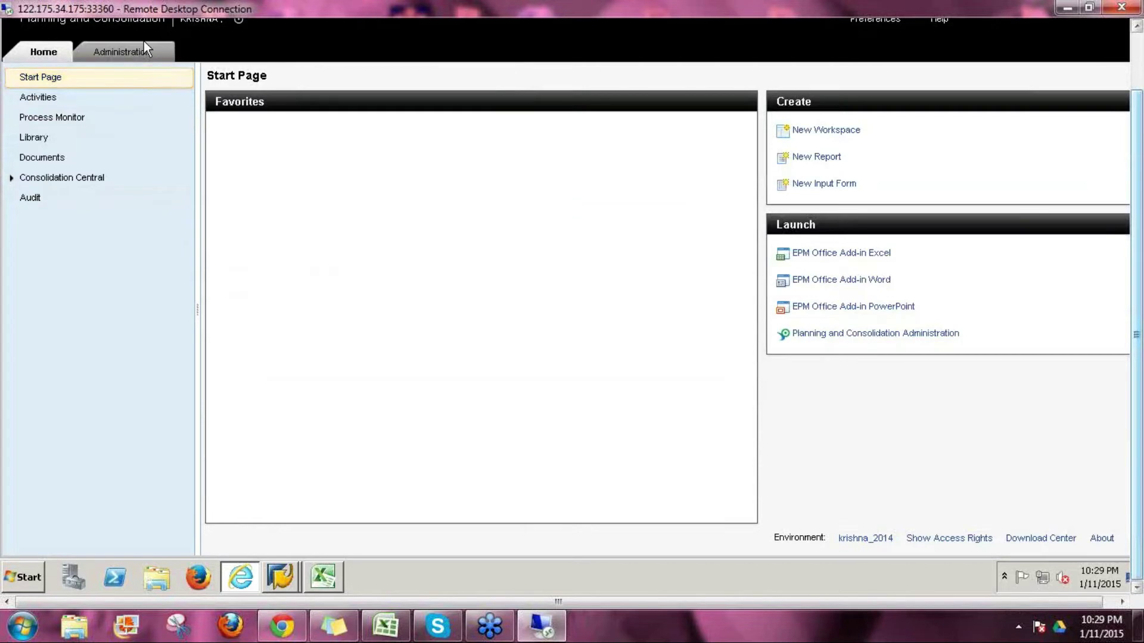
left_click(120, 54)
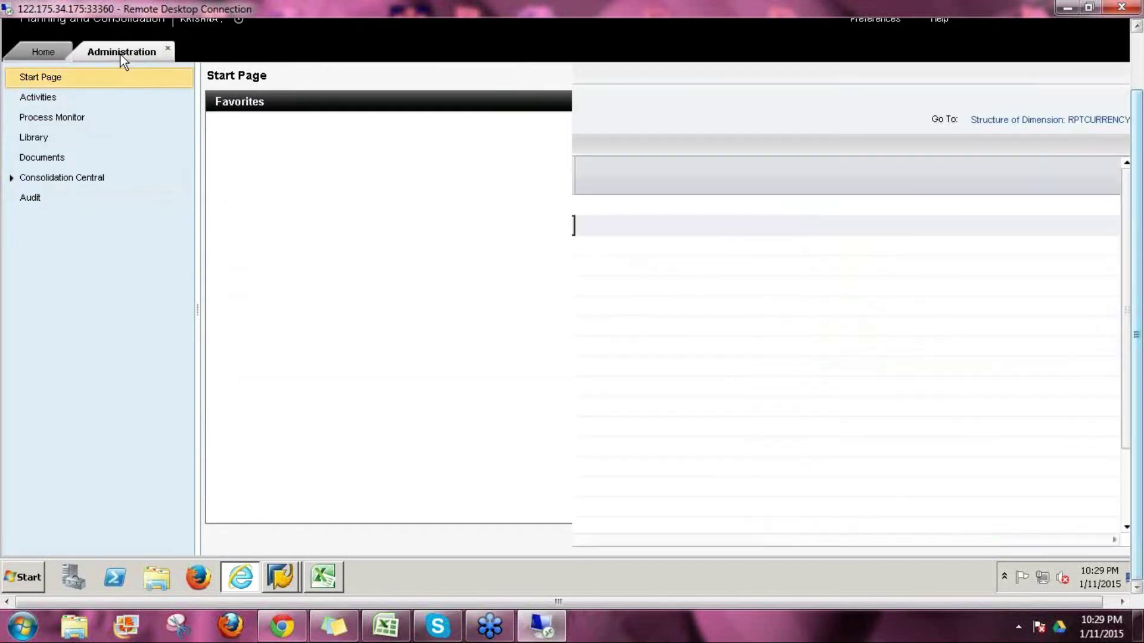
left_click(78, 229)
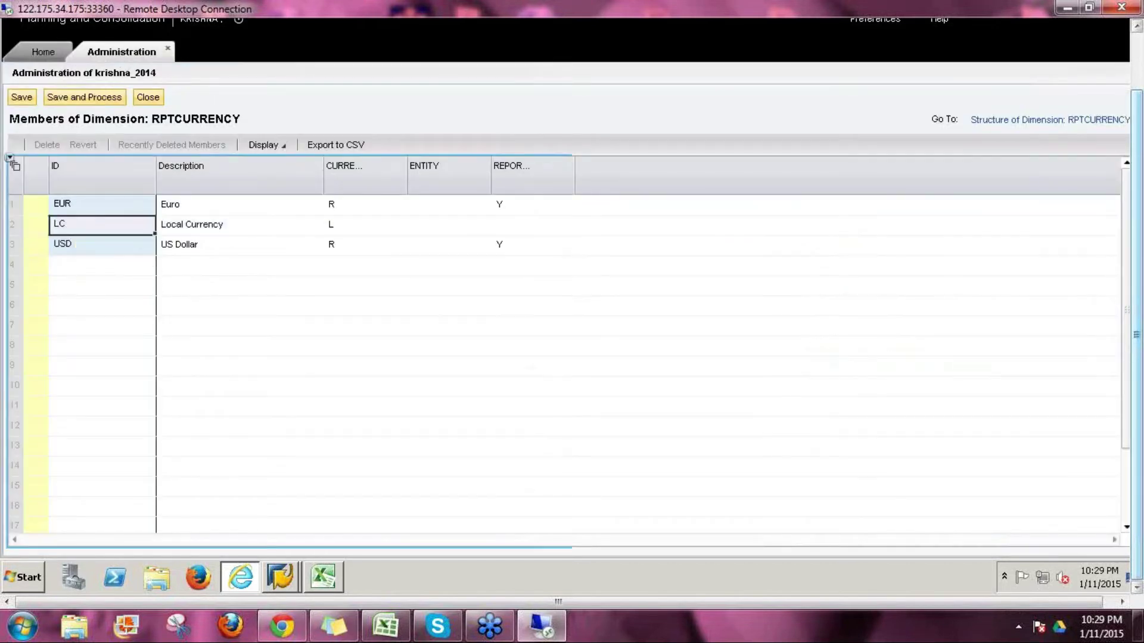
left_click(146, 97)
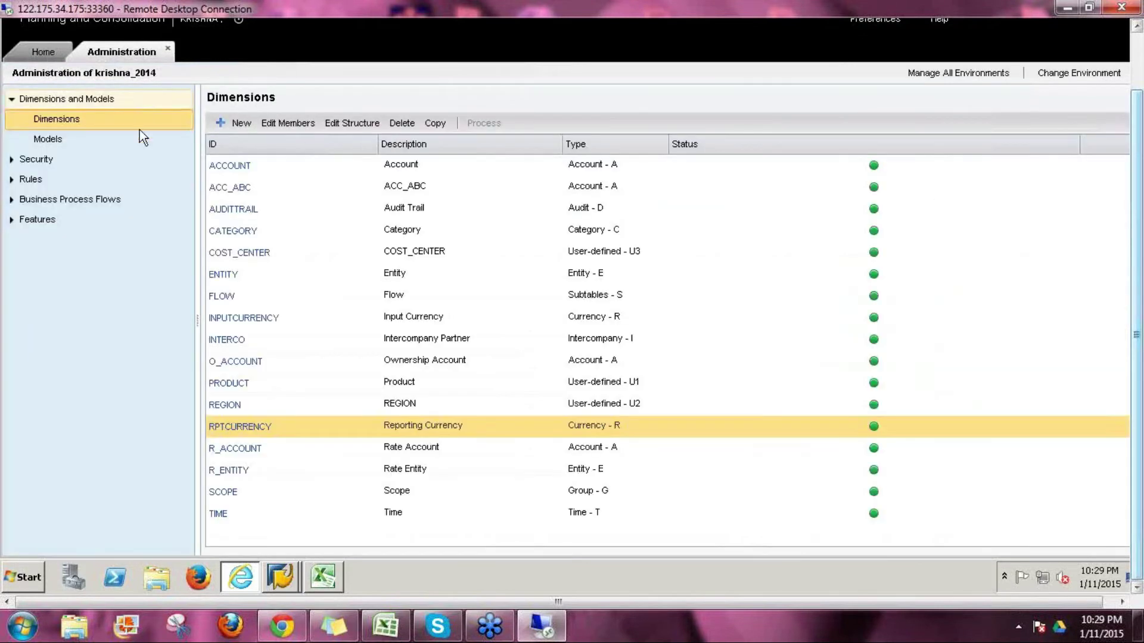
- Open the members of the ENTITY dimension and show them in List view
double_click(223, 276)
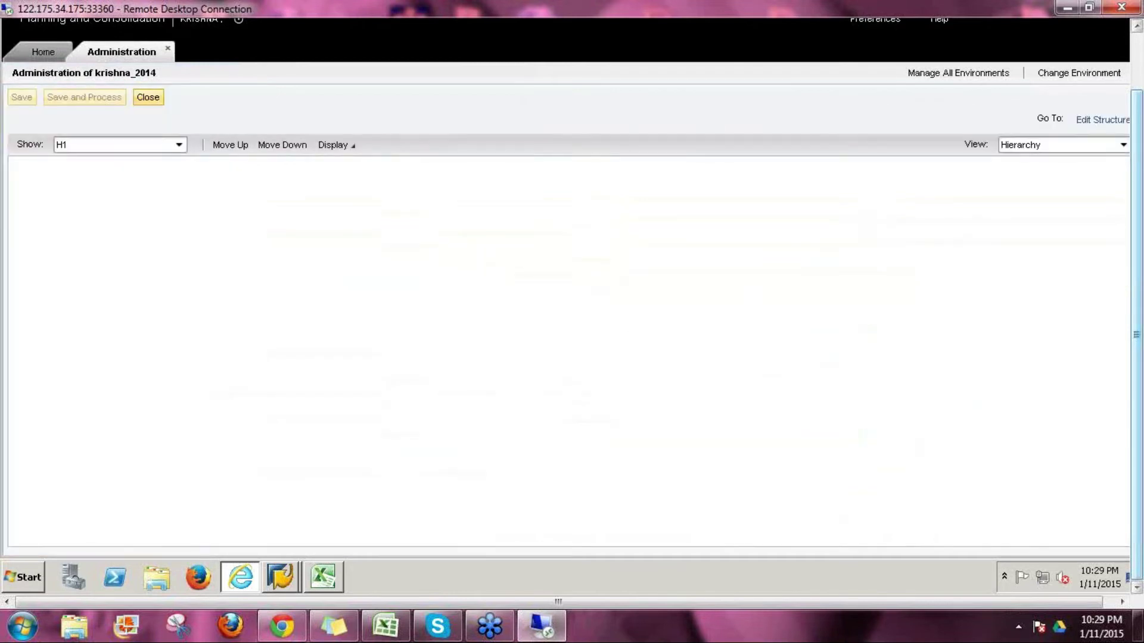
left_click(1032, 151)
left_click(1029, 166)
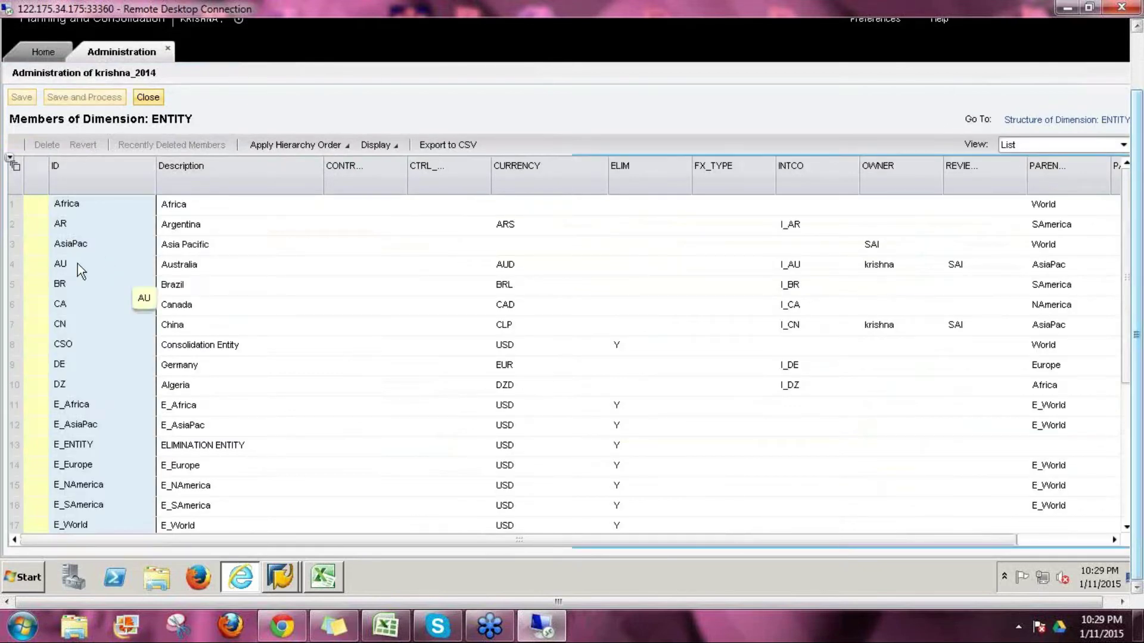
- Examine the local currencies assigned to the Australia and Canada members, and close the ENTITY members
left_click(77, 264)
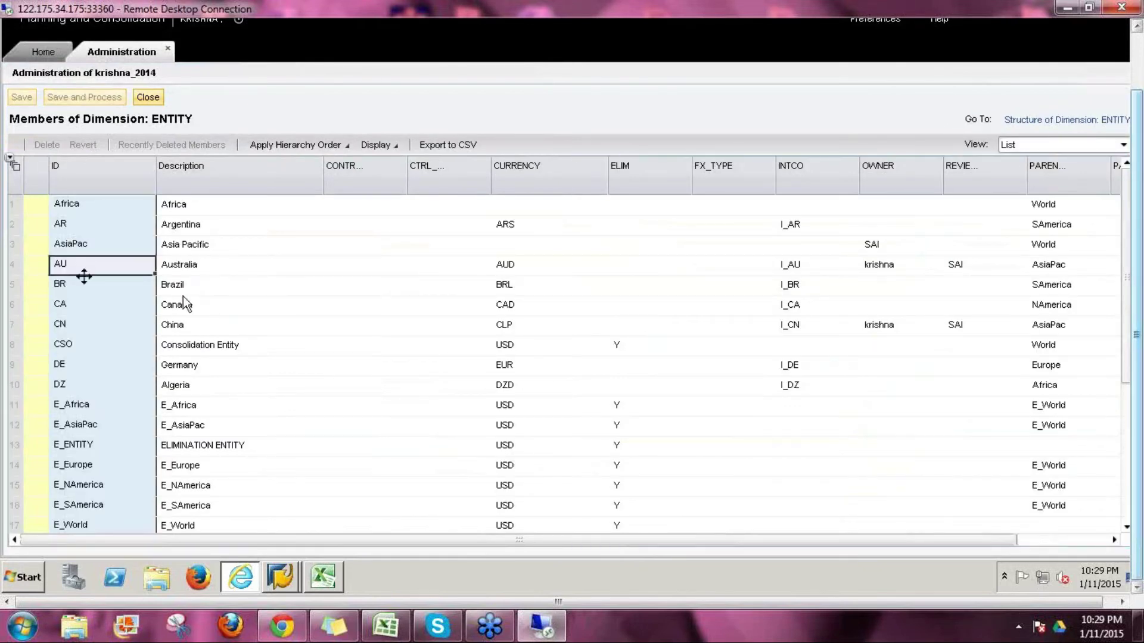
left_click(512, 268)
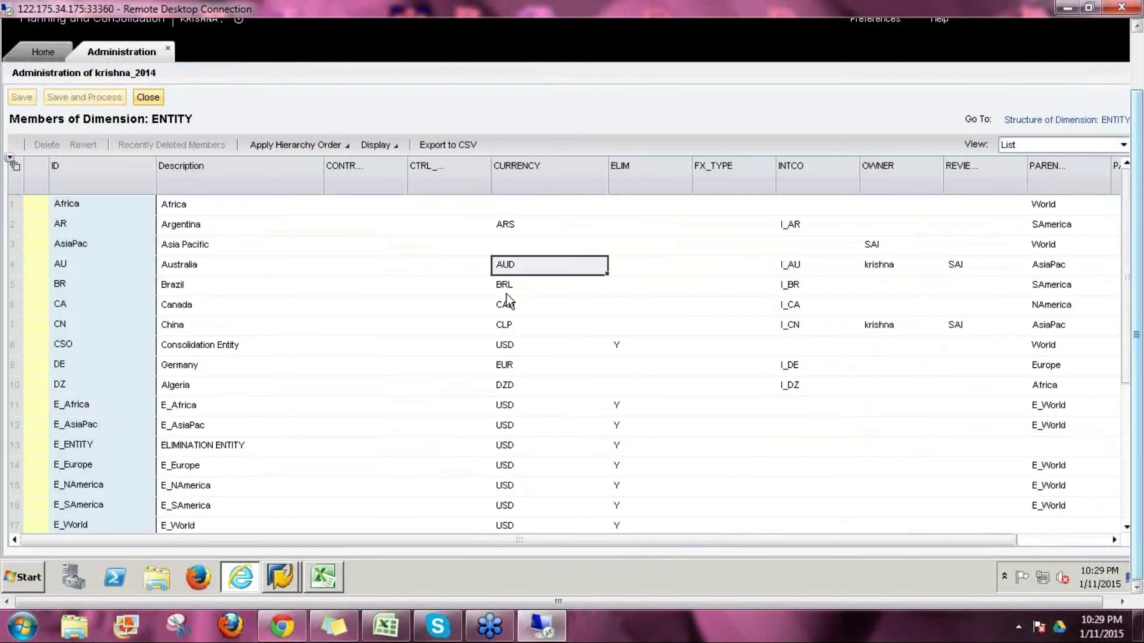
left_click(70, 303)
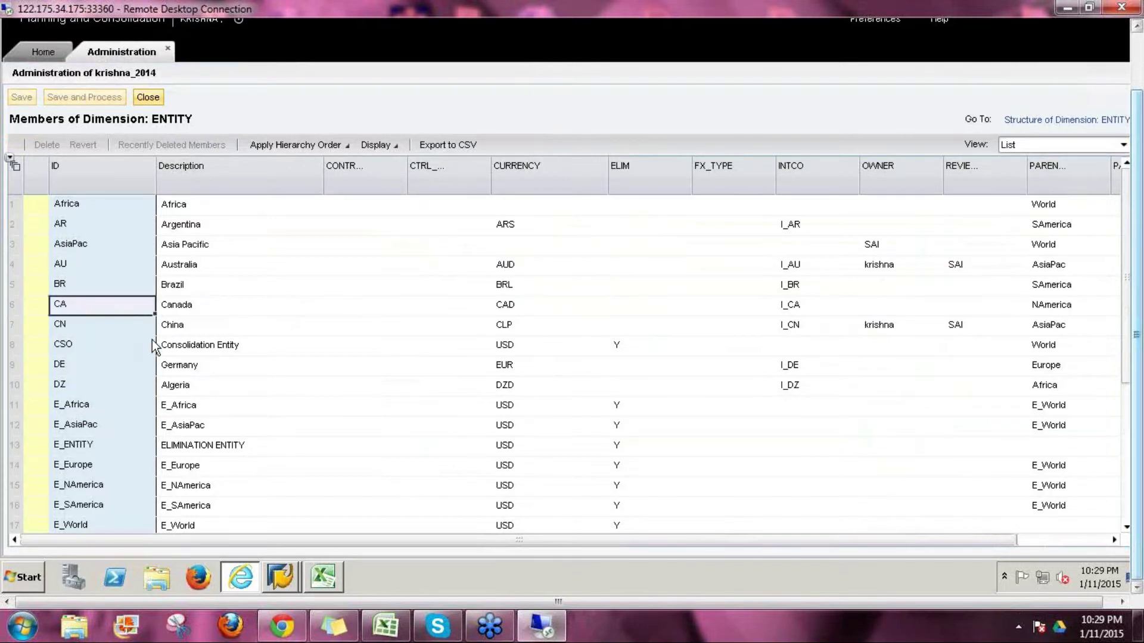
left_click(507, 305)
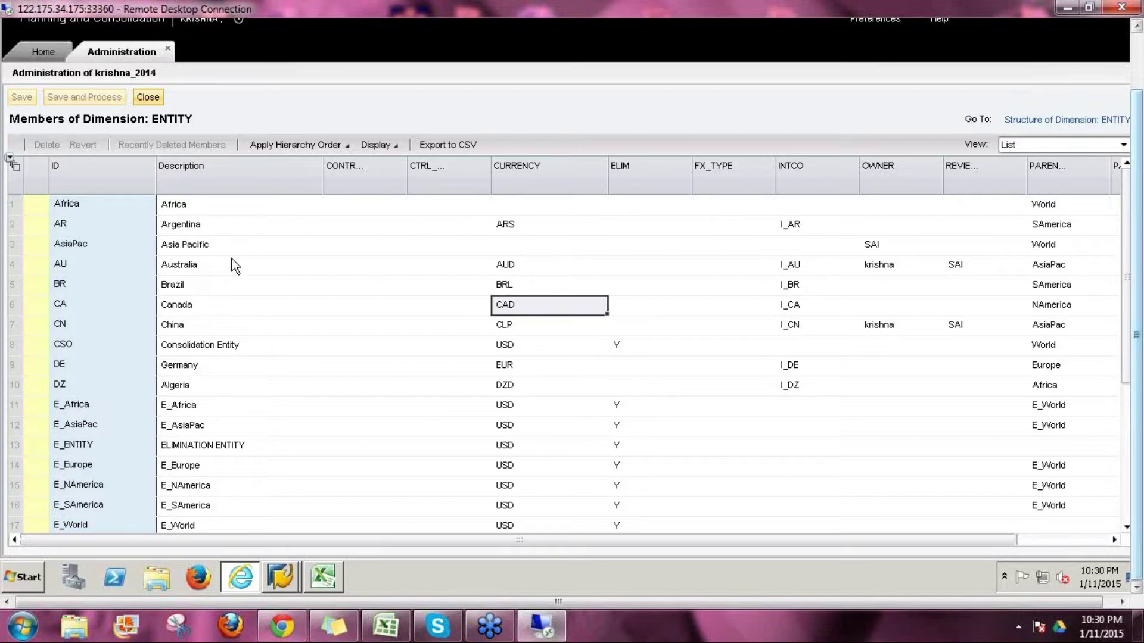
left_click(68, 266)
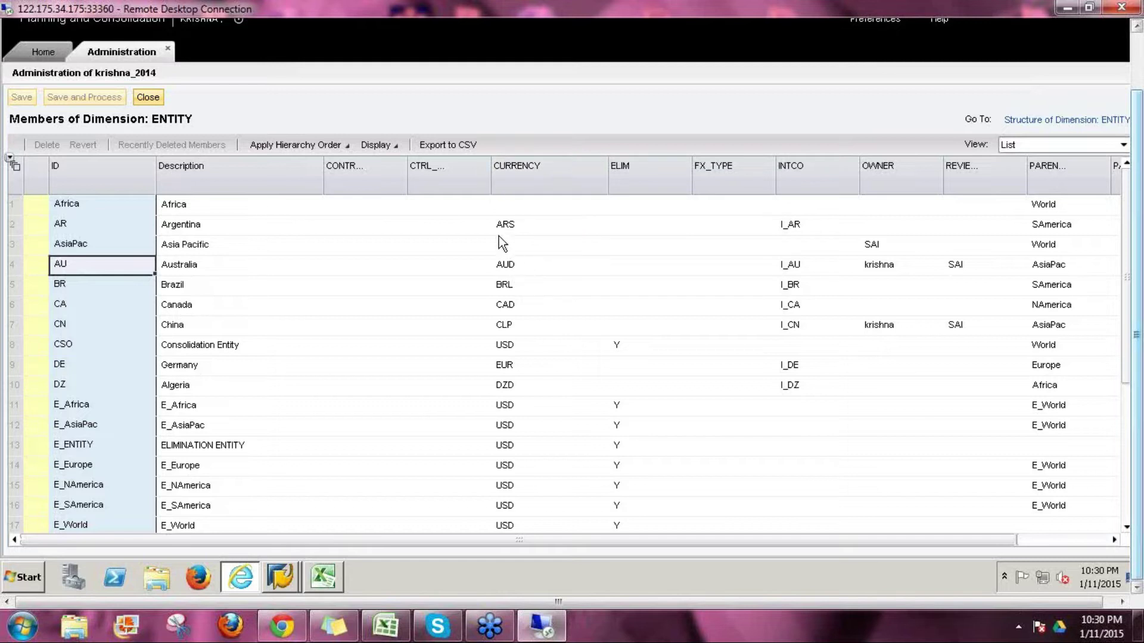
left_click(150, 97)
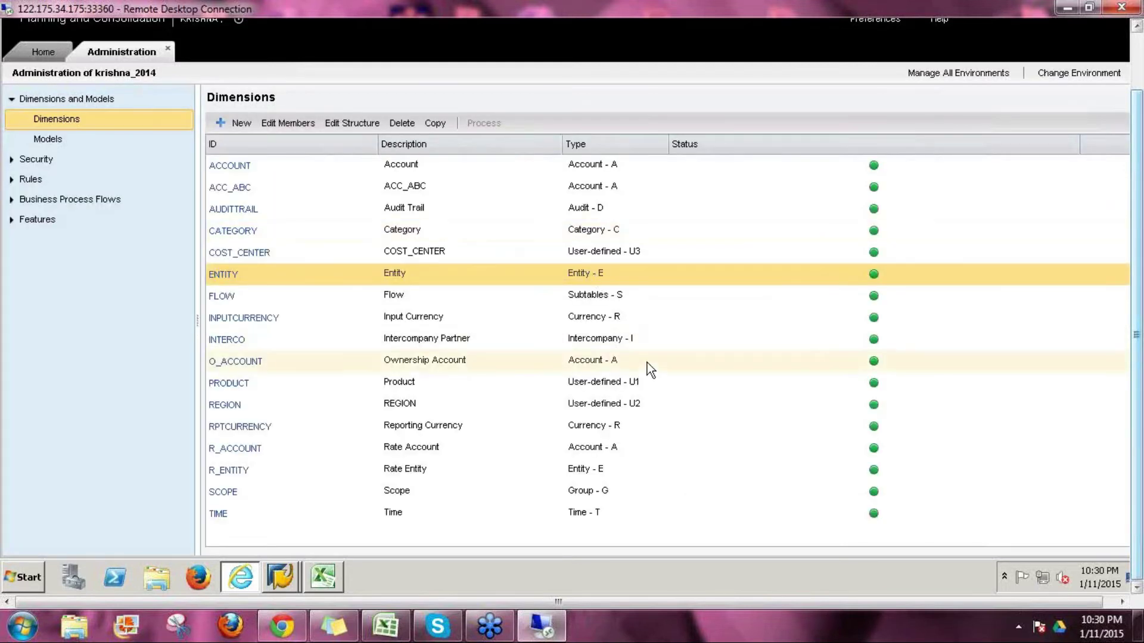
- Locate R_ACCOUNT in the dimension list, then examine the RATETYPE of the Balance Sheet member in the ACCOUNT dimension and close it
left_click(634, 423)
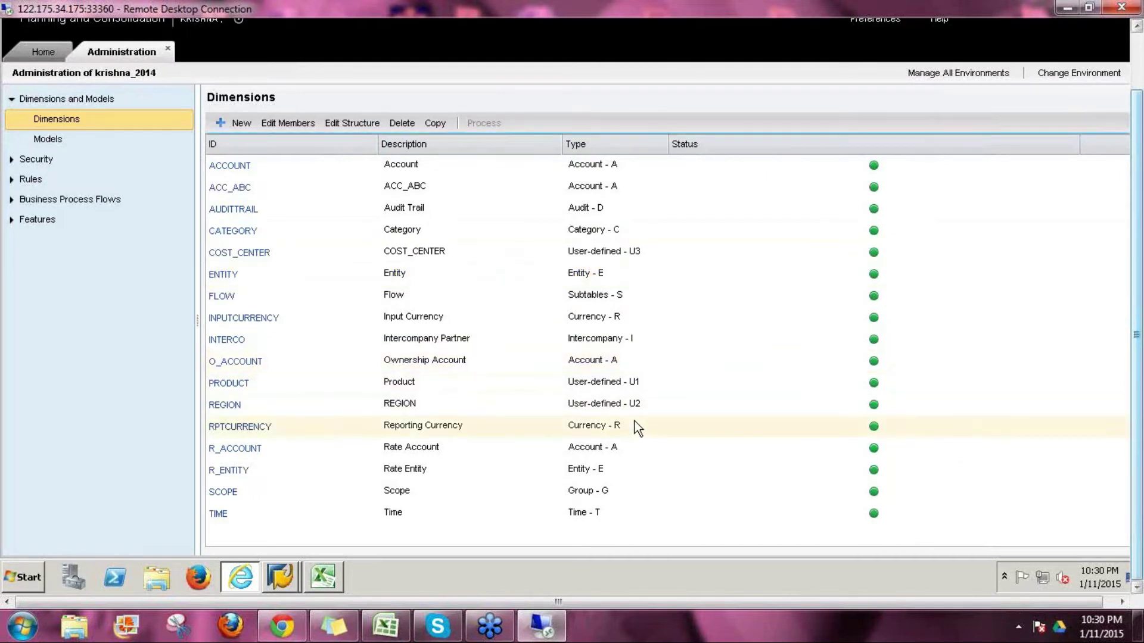
left_click(639, 454)
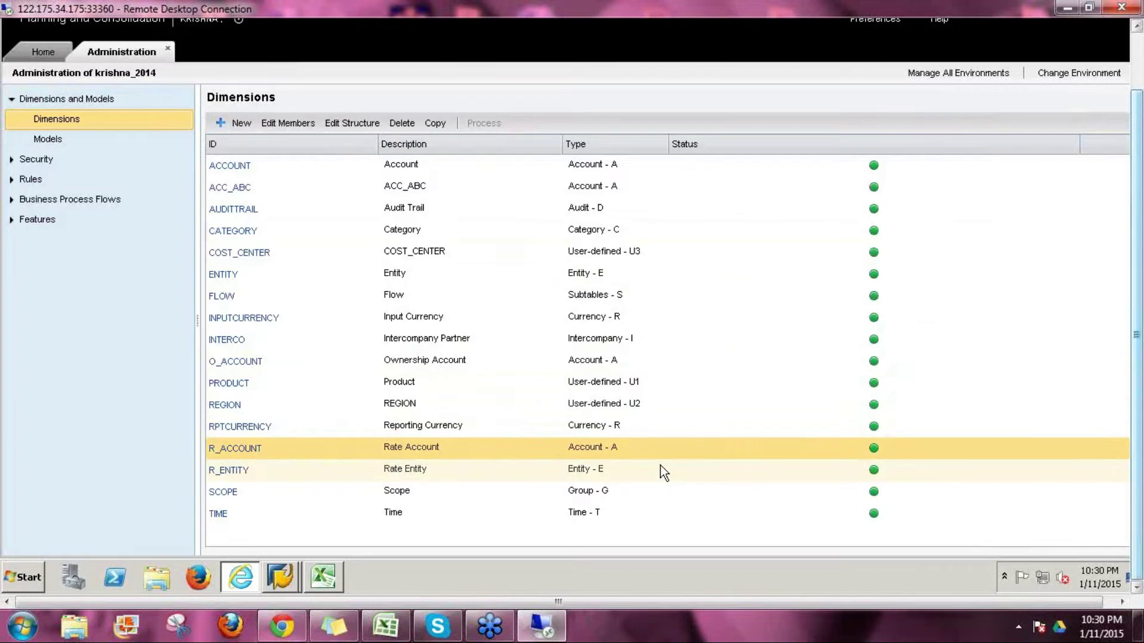
left_click(242, 168)
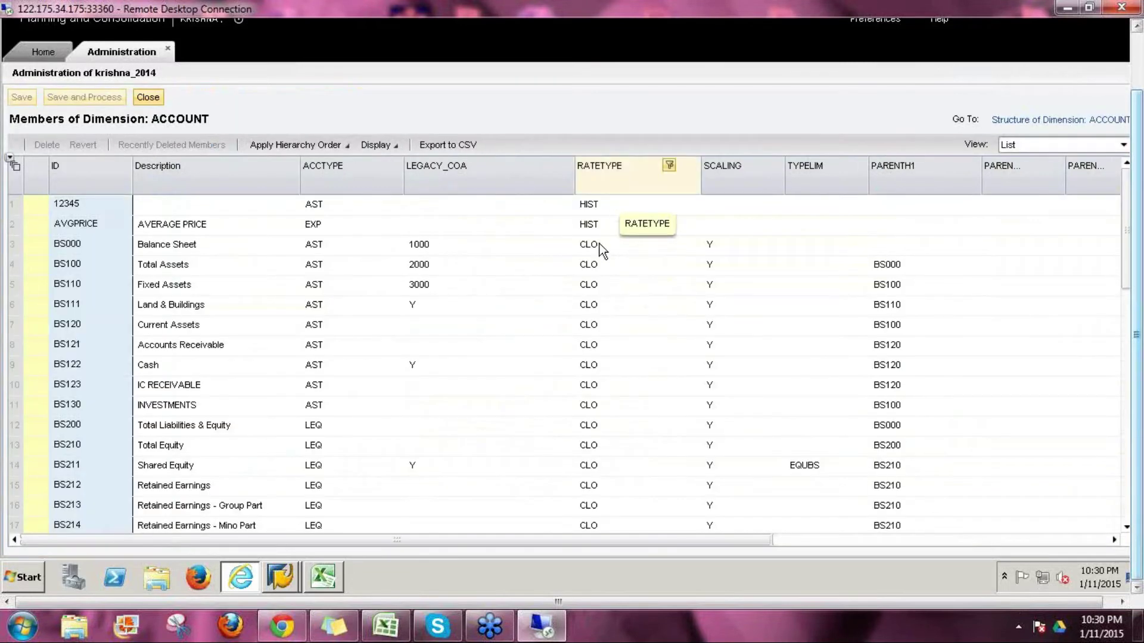
left_click(599, 245)
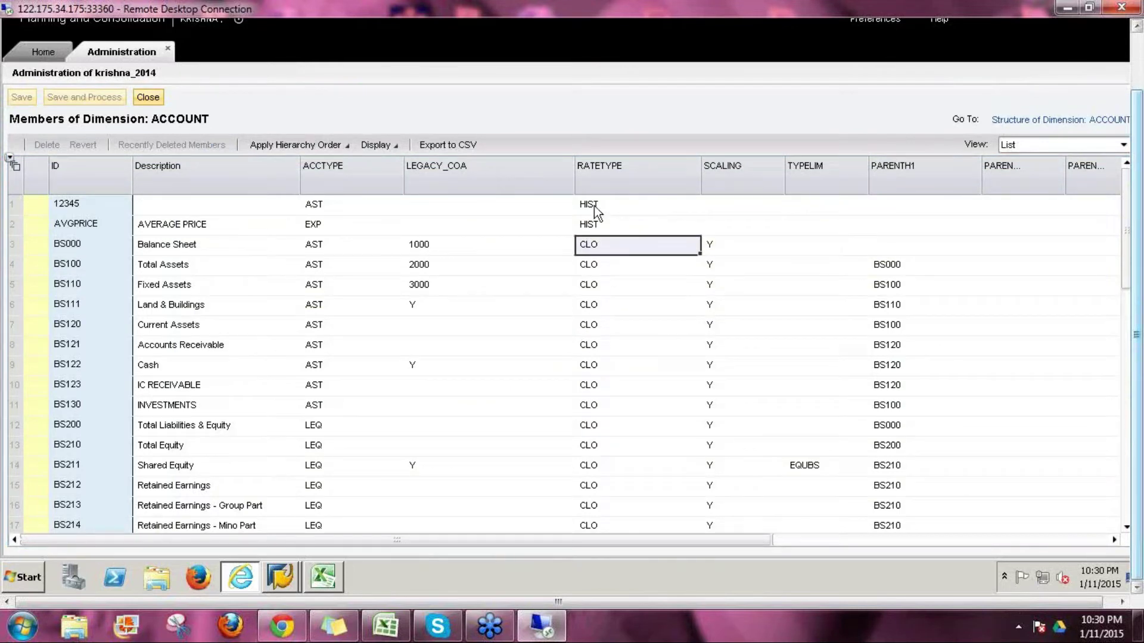
left_click(146, 98)
- Open the members of the R_ACCOUNT dimension and examine the CLO and HIST rate accounts
left_click(234, 449)
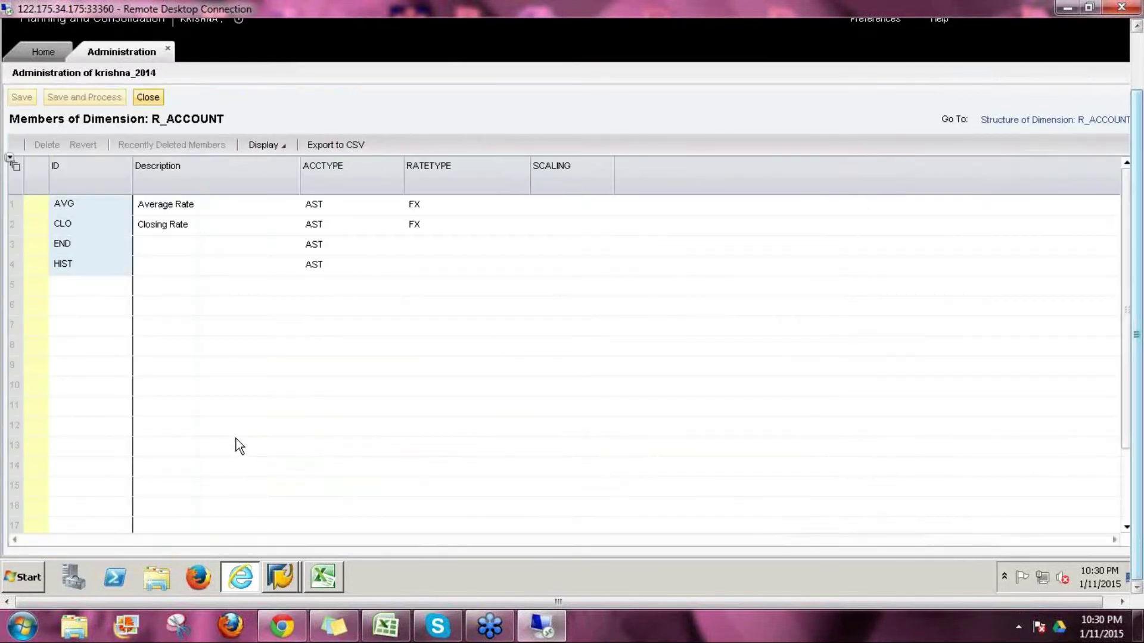
left_click(84, 225)
left_click(79, 263)
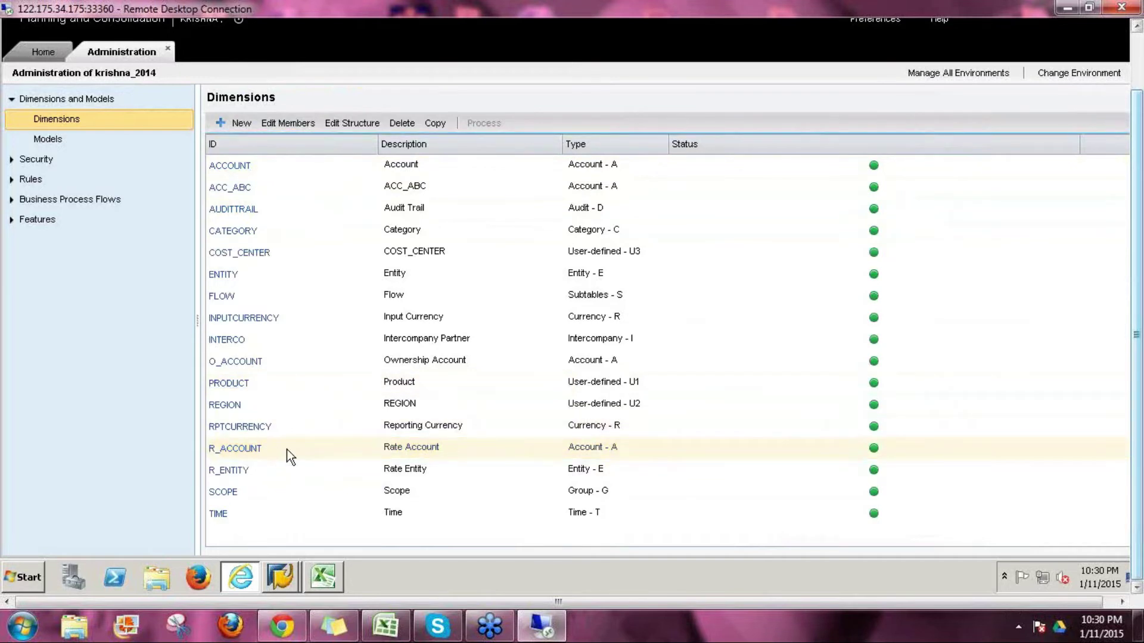
- Locate the R_ENTITY rate dimension in the dimension list and open its members
left_click(261, 447)
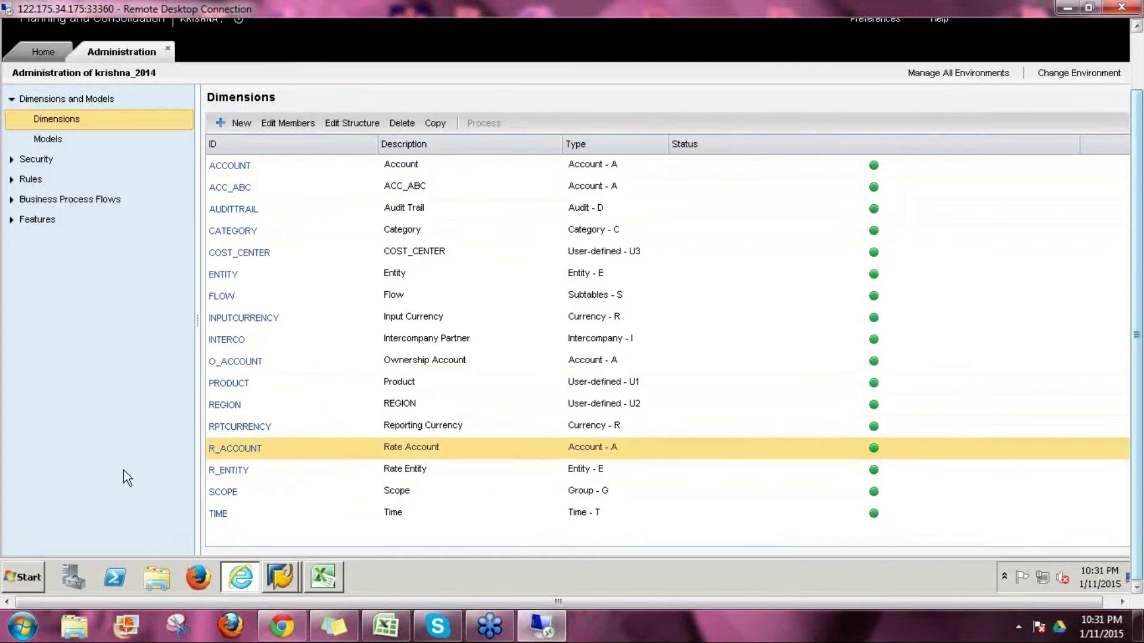
left_click(257, 474)
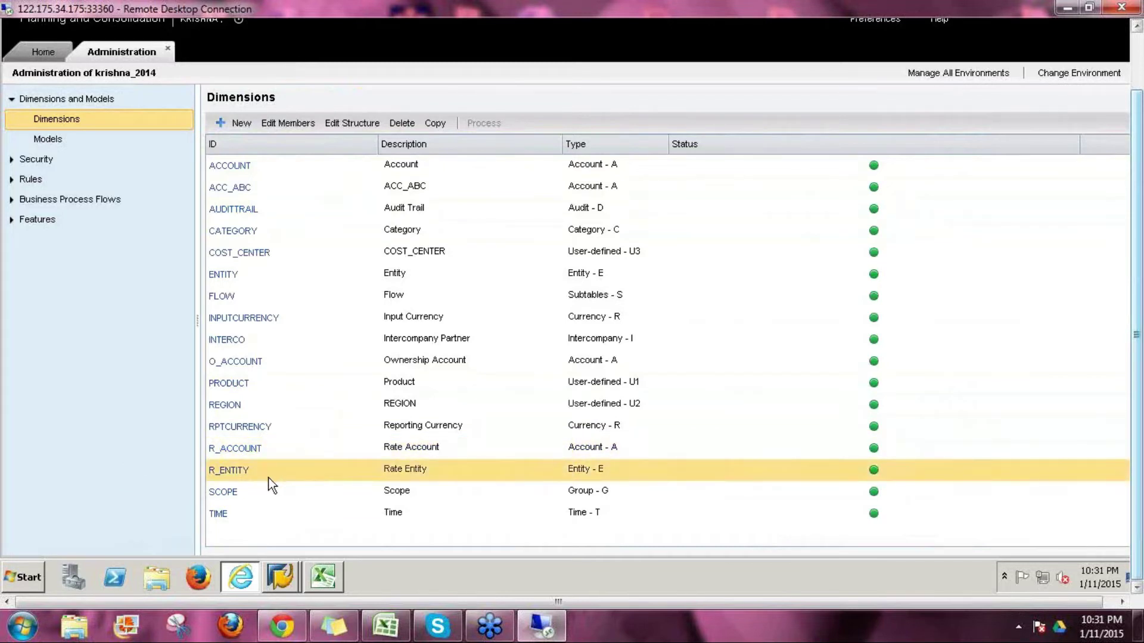
left_click(237, 471)
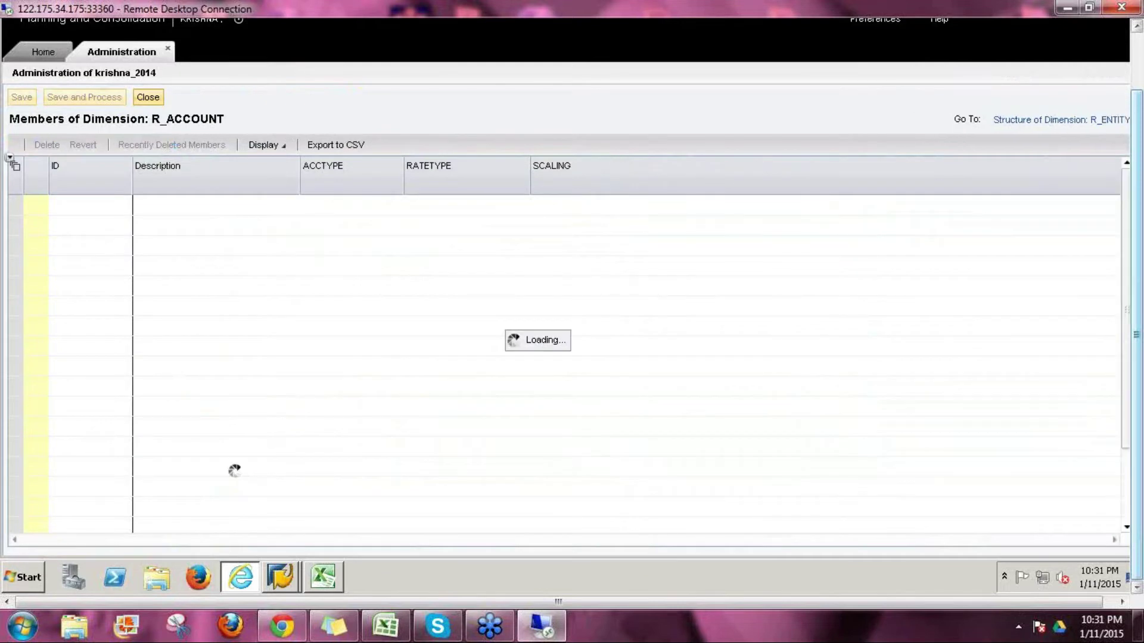
- Examine the Global member of the R_ENTITY dimension and close the member list
left_click(82, 208)
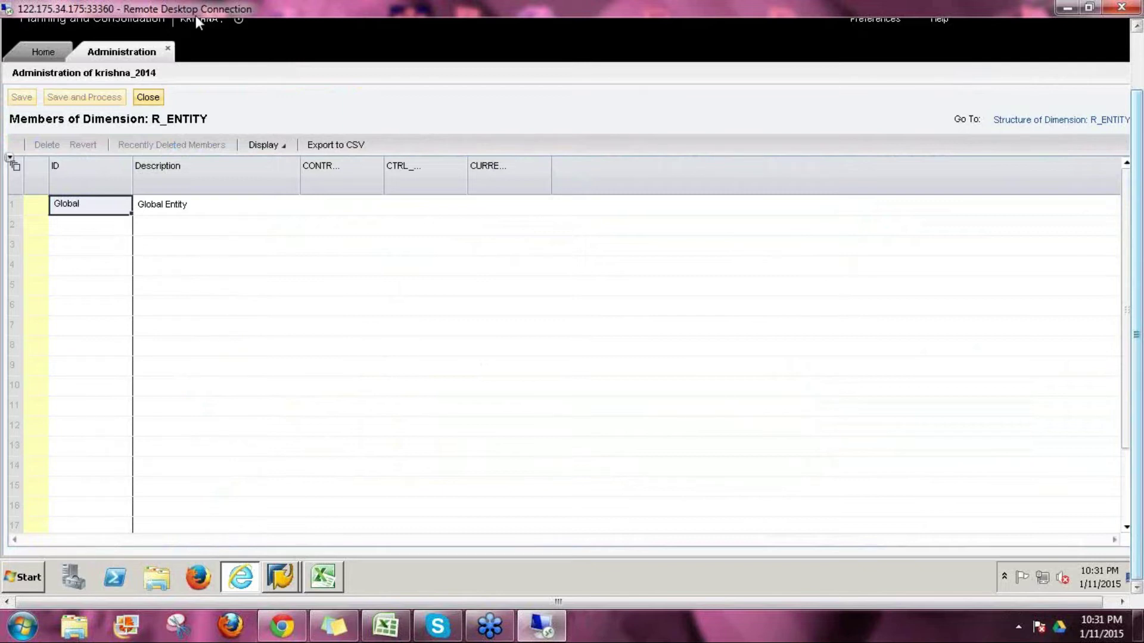
left_click(94, 229)
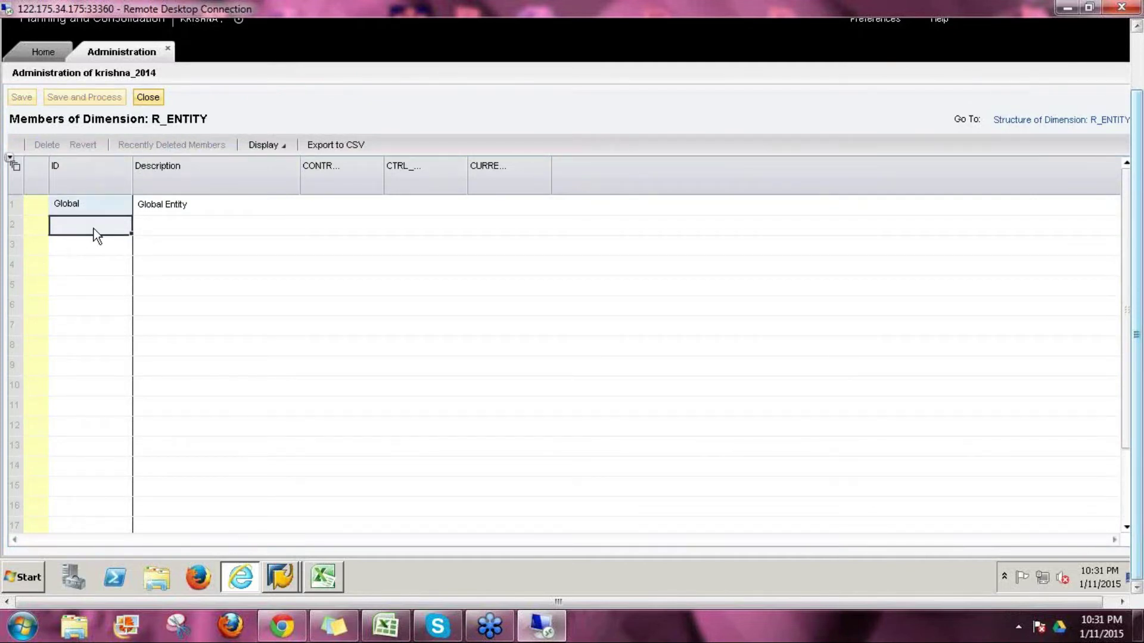
left_click(154, 96)
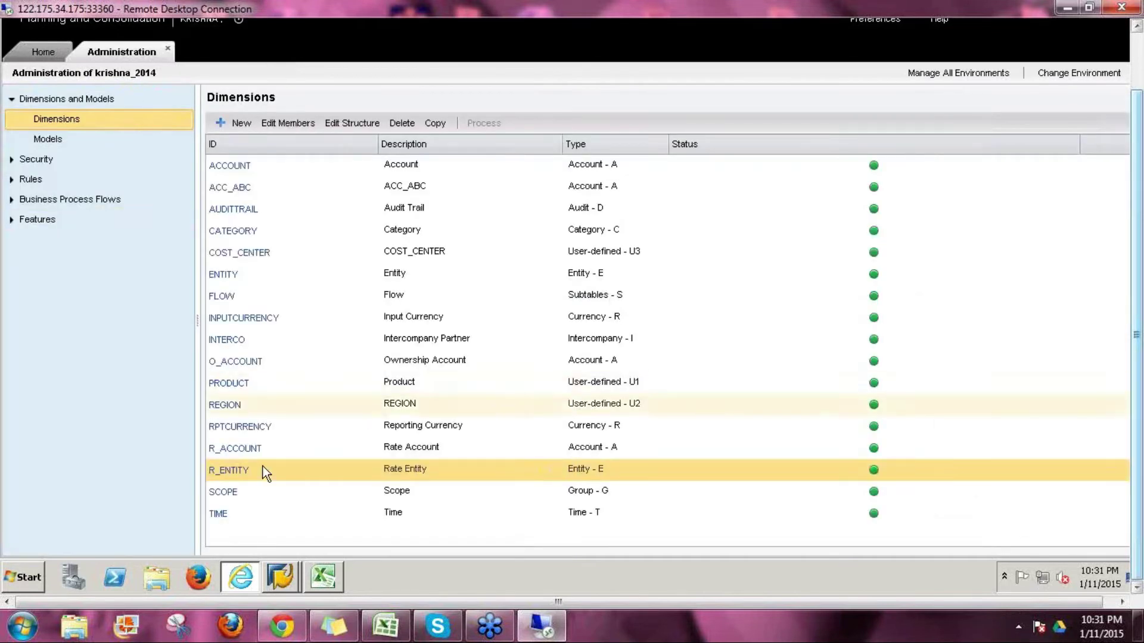
- Locate the SCOPE dimension in the dimension list and examine its Group type
left_click(411, 479)
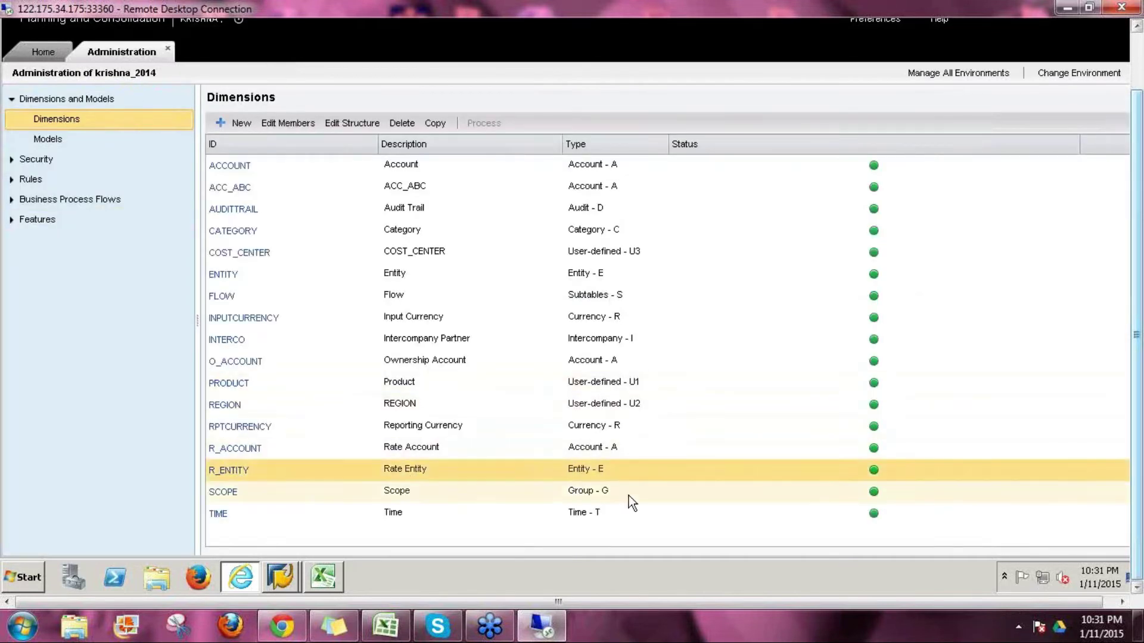
left_click(633, 488)
left_click(630, 483)
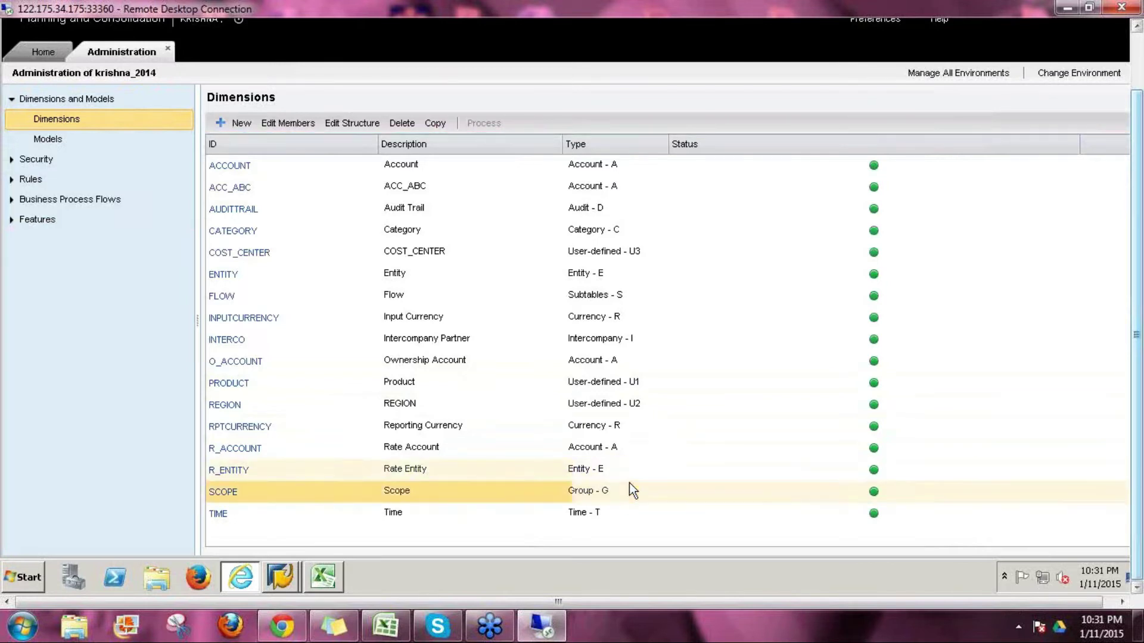
left_click(613, 483)
left_click(610, 482)
left_click(610, 482)
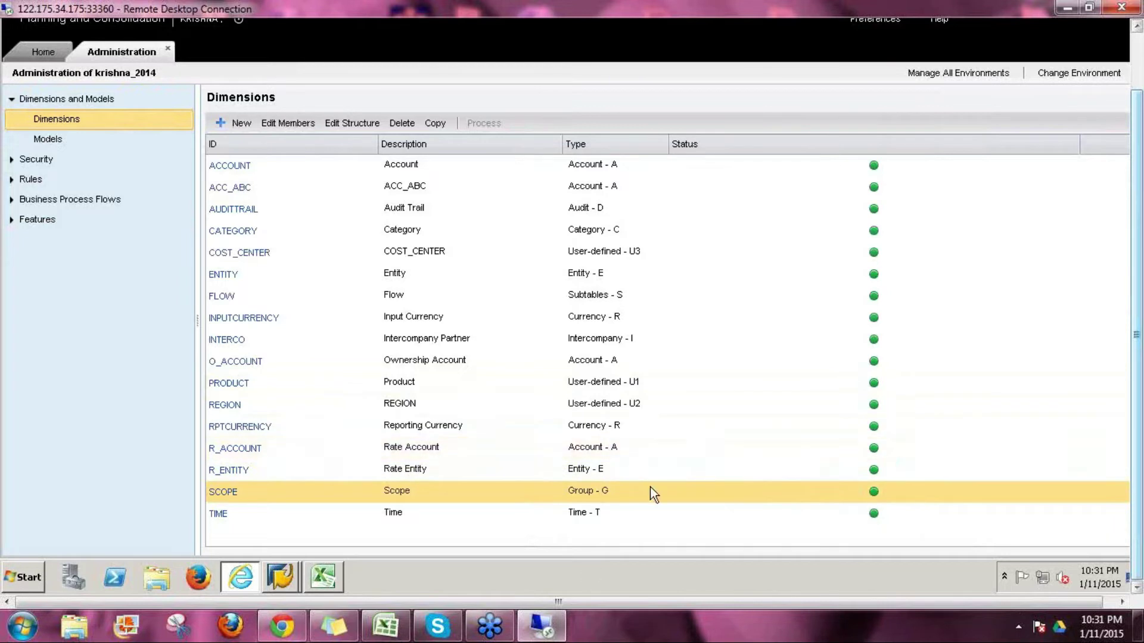
left_click(619, 494)
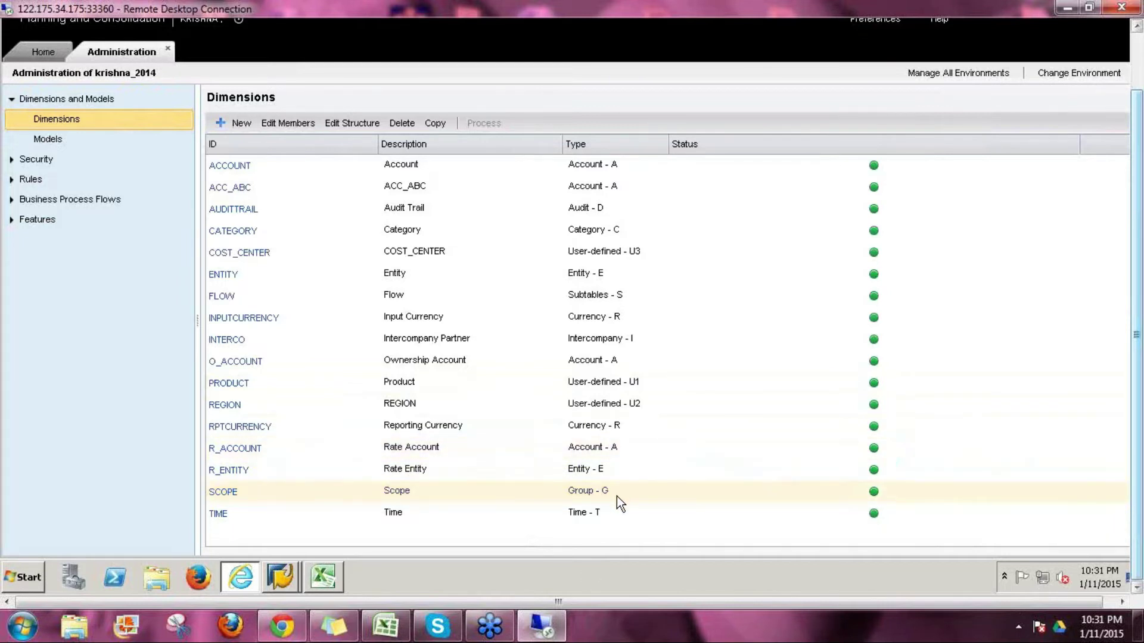
- Open the members of the TIME dimension and examine the month, quarter and total IDs of 2006
left_click(614, 509)
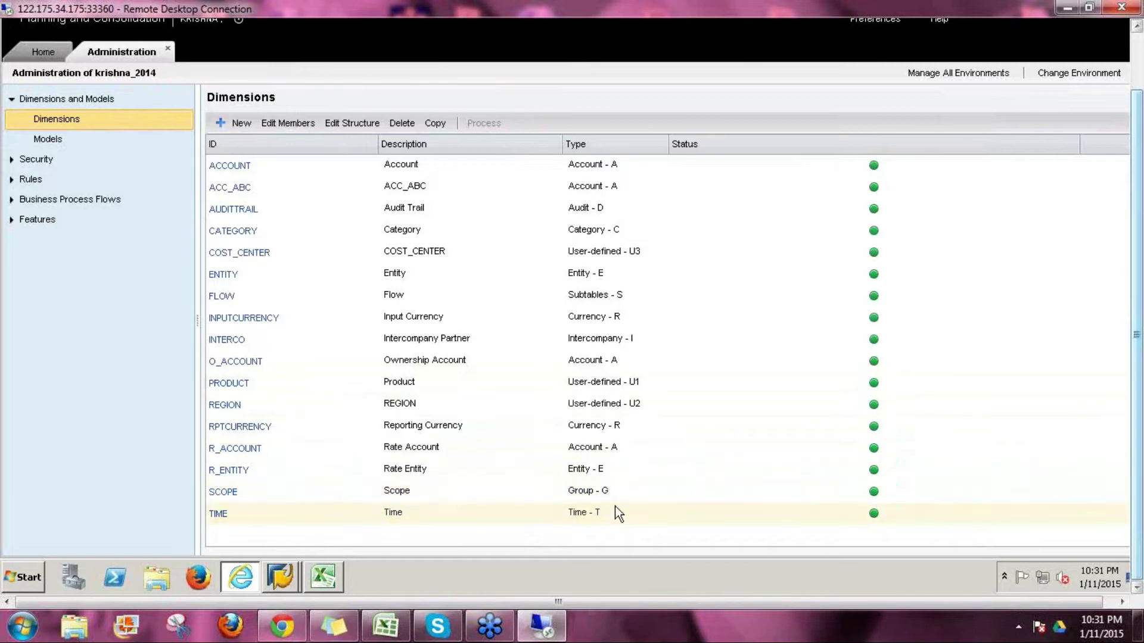
left_click(219, 516)
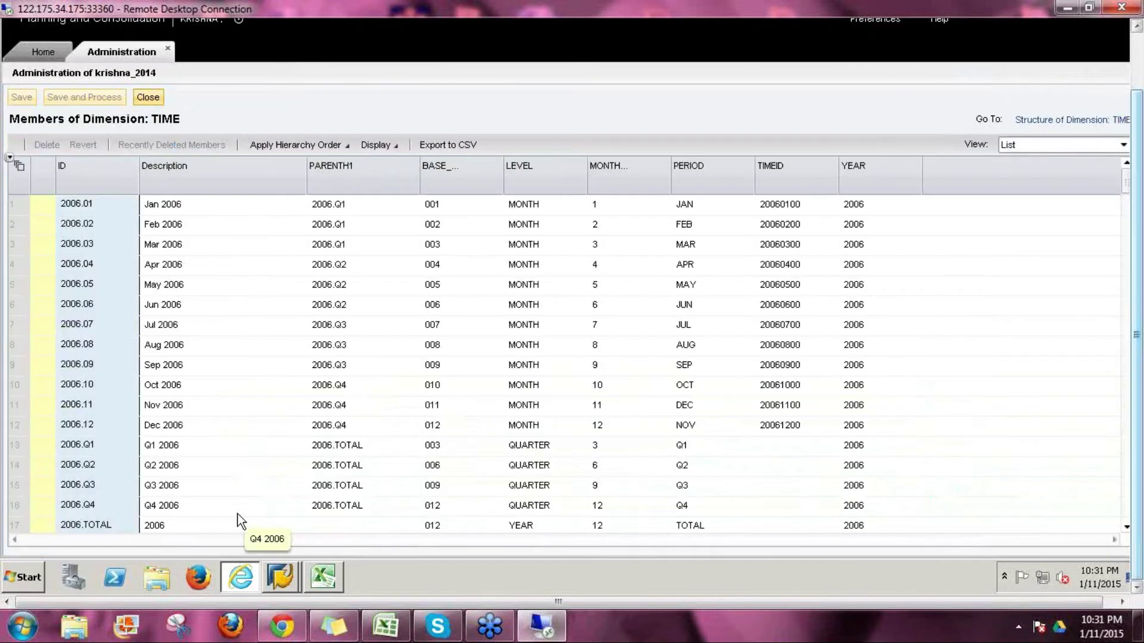
left_click(69, 209)
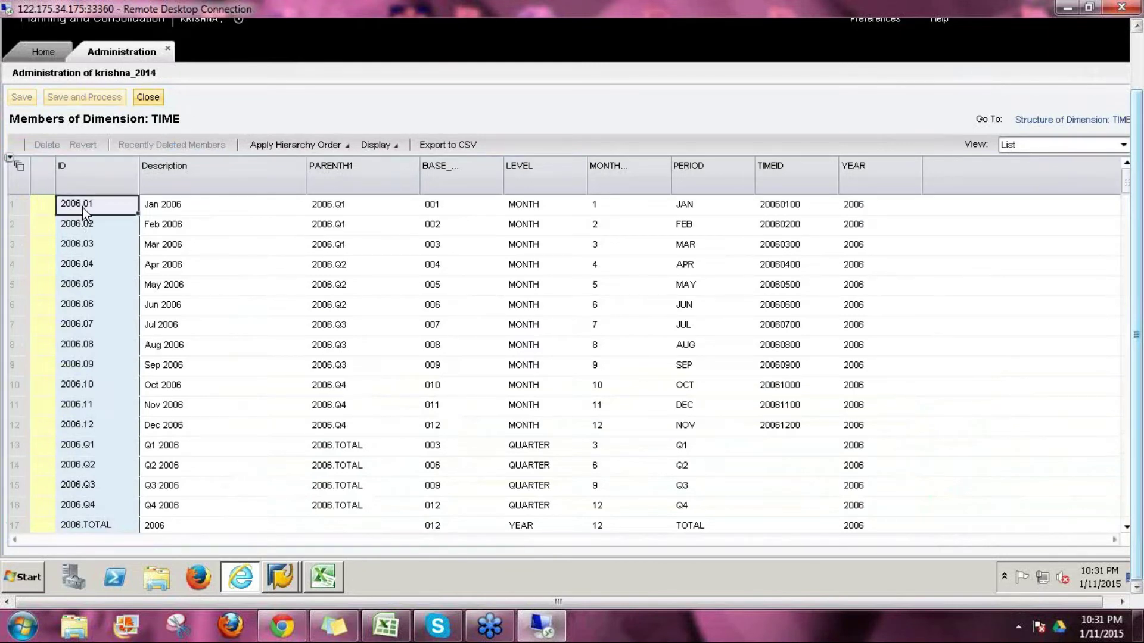
left_click(91, 247)
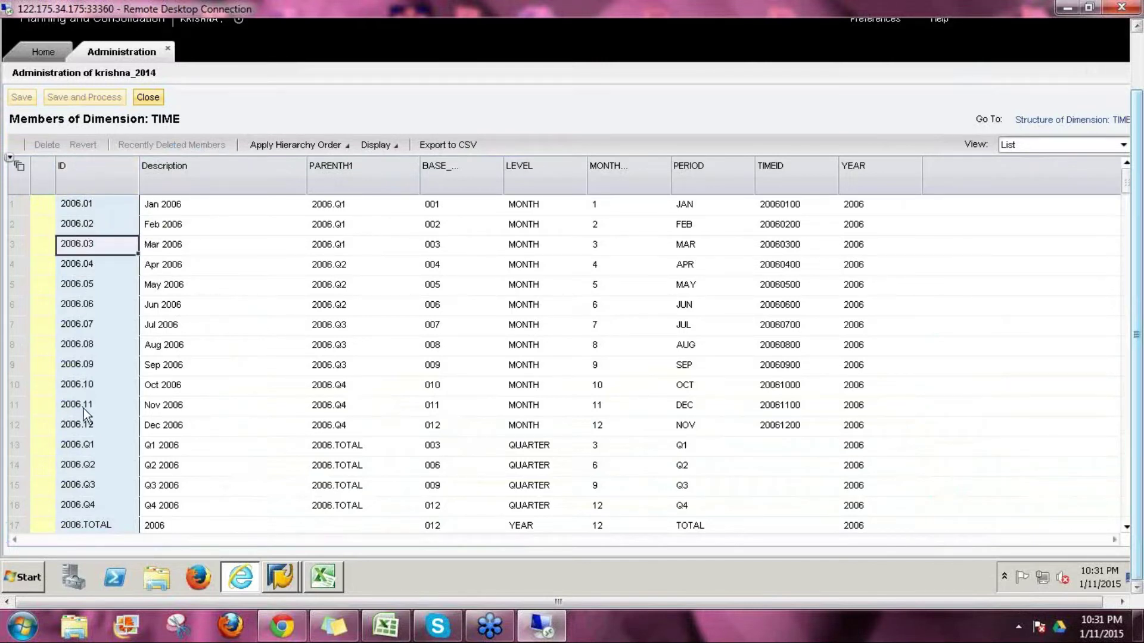
left_click(88, 447)
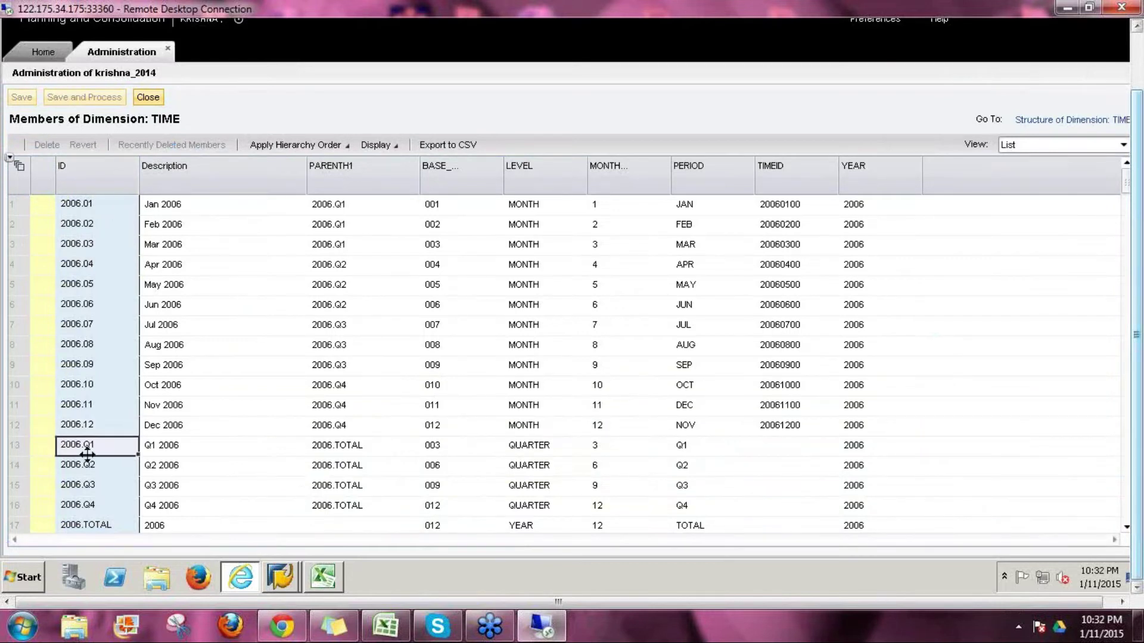
left_click(85, 526)
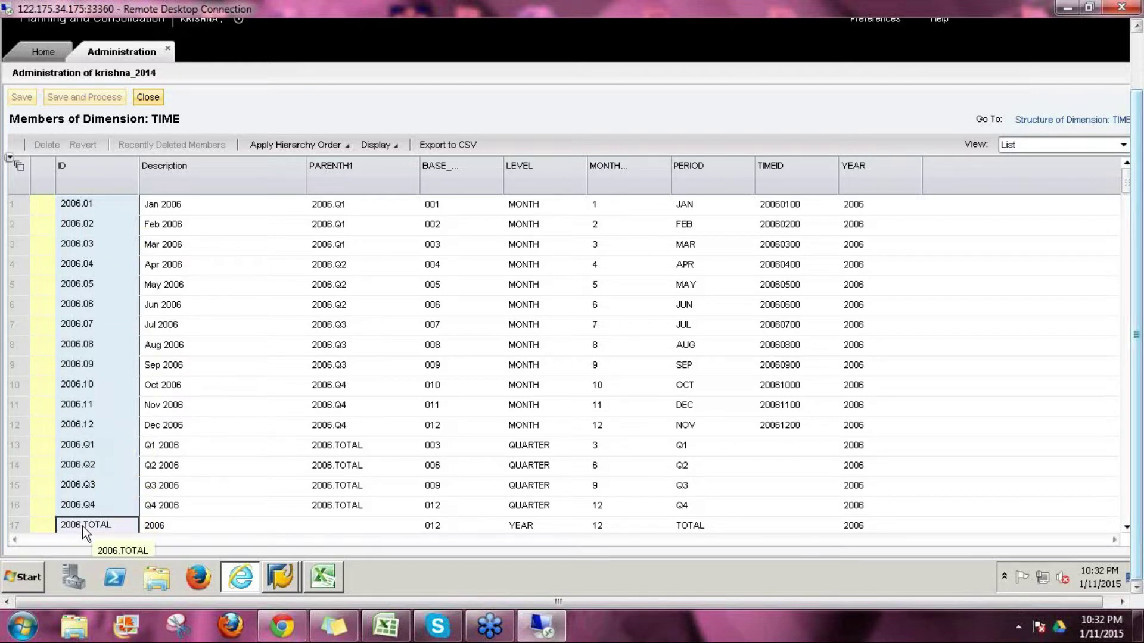
- Examine the description of 2006.01 and the PARENTH1 quarters that the 2006.01 to 2006.05 month members roll up to
left_click(177, 209)
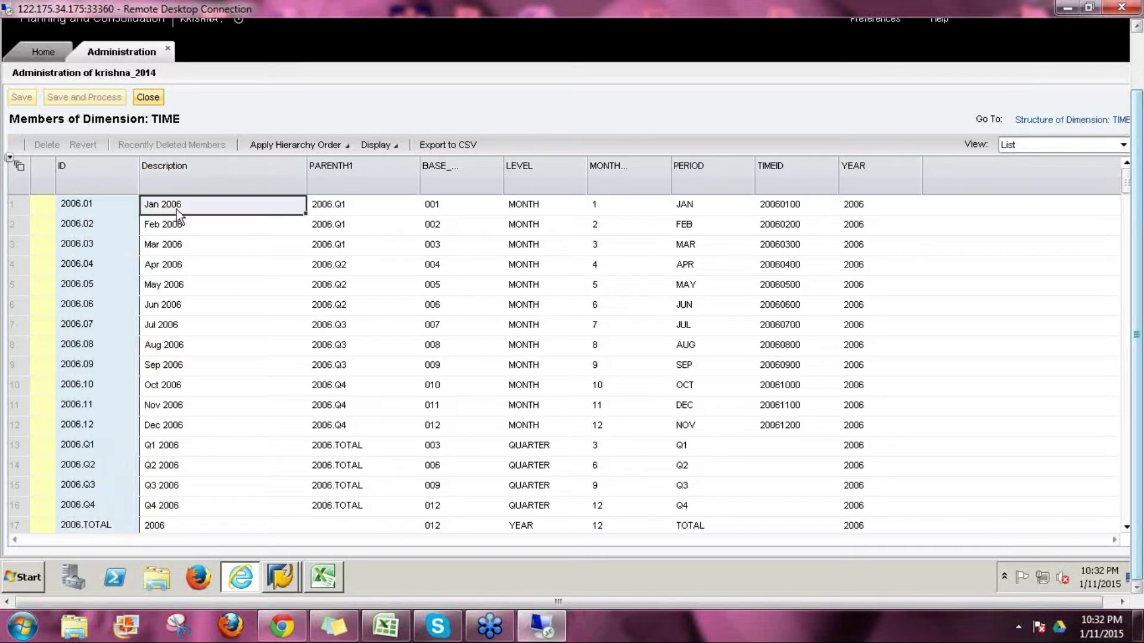
left_click(323, 210)
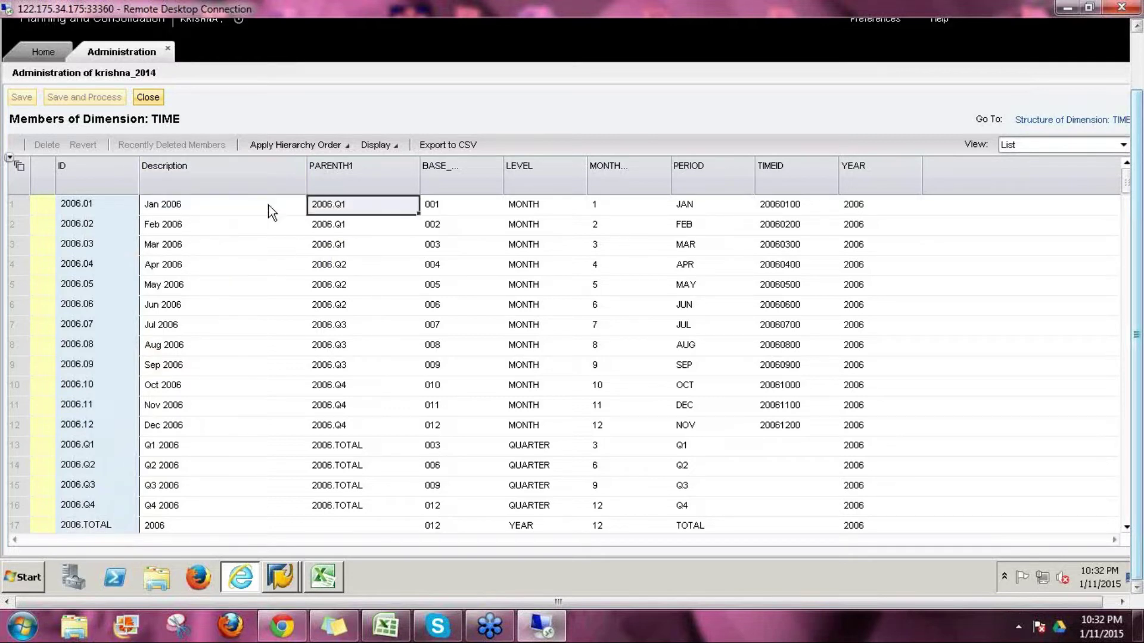
left_click(91, 201)
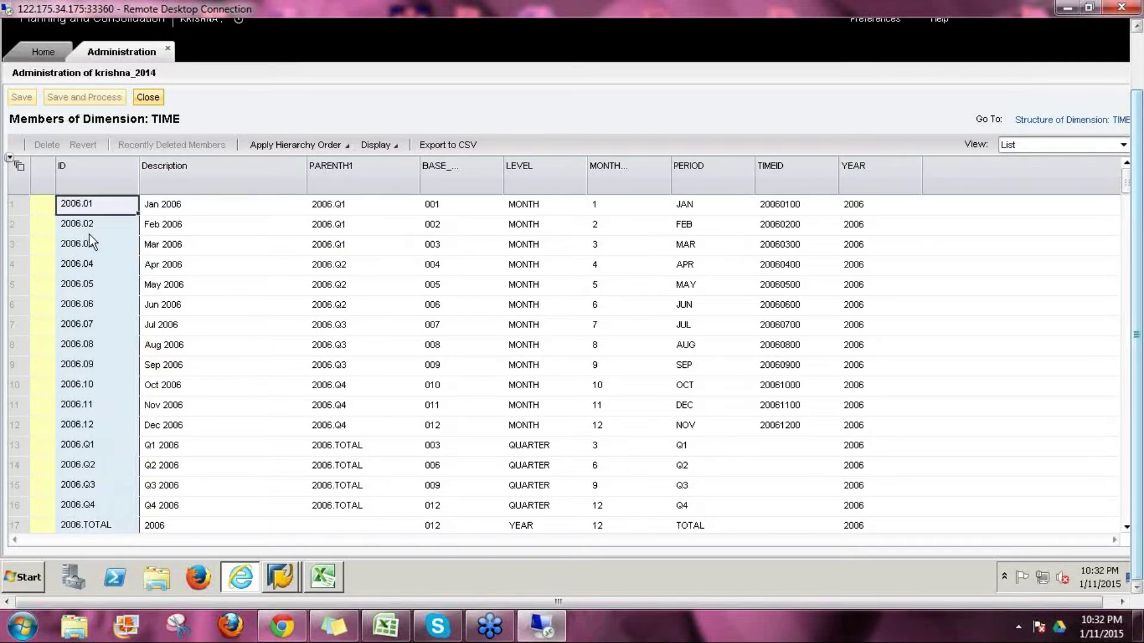
left_click(92, 228)
left_click(89, 245)
left_click(330, 203)
left_click(87, 264)
left_click(81, 290)
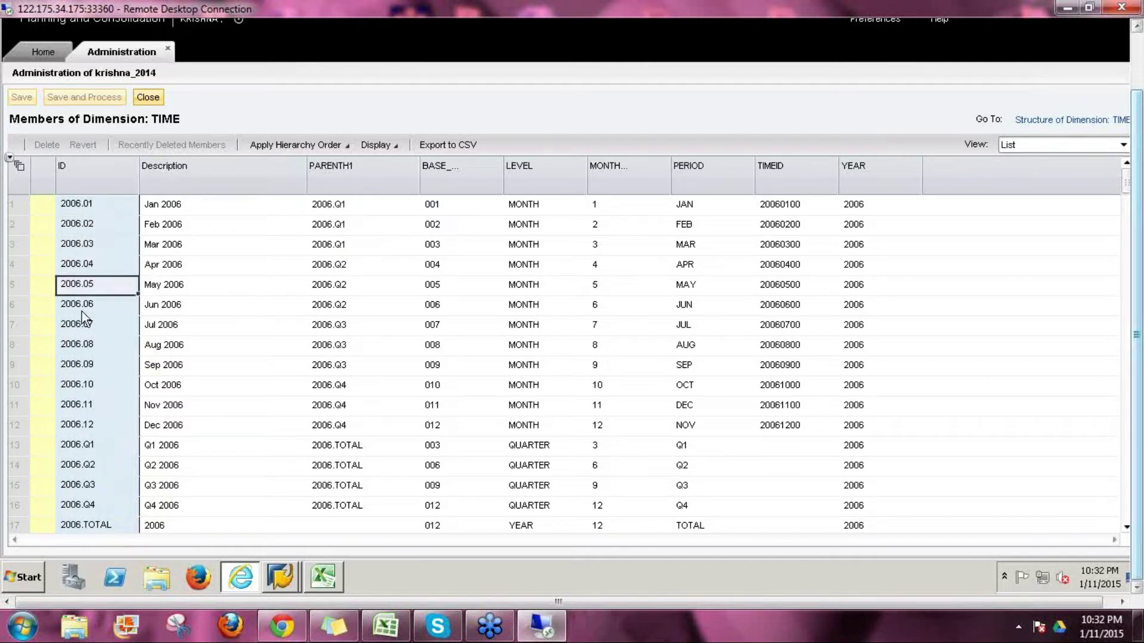
left_click(332, 267)
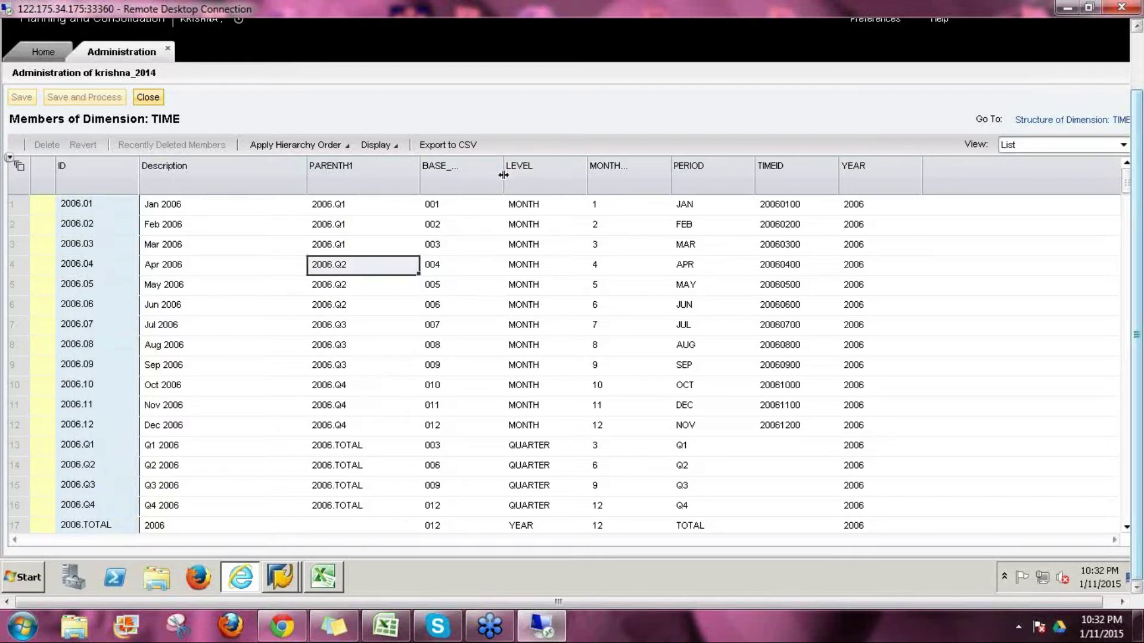
- Widen the BASE_PERIOD column and examine the base periods of the month, quarter and total members of 2006
left_click_drag(504, 174, 570, 194)
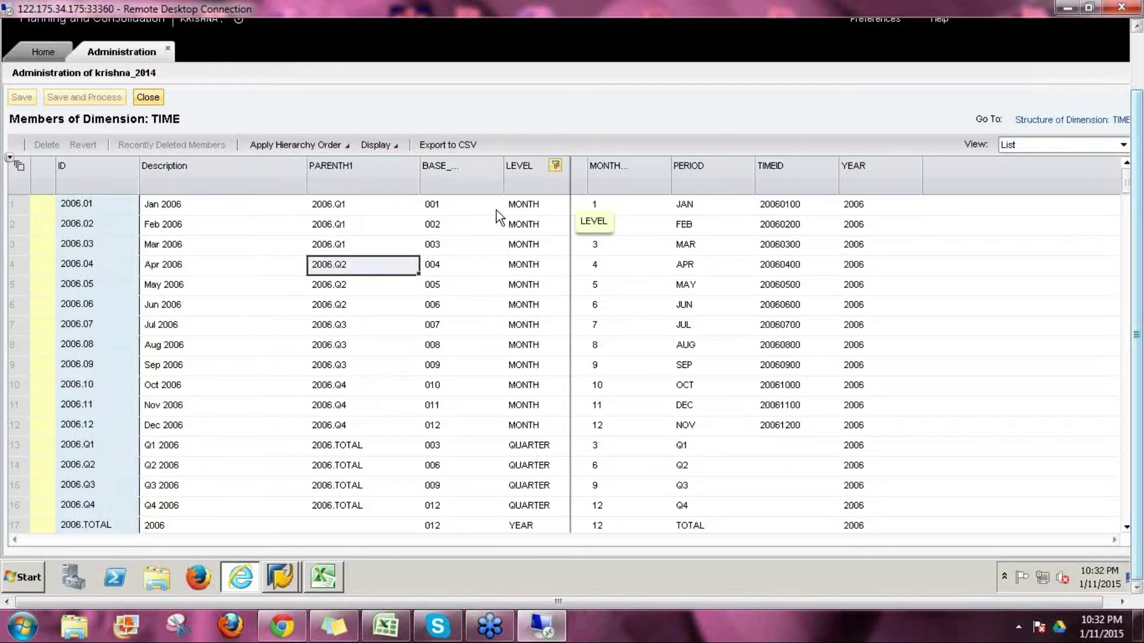
left_click(460, 206)
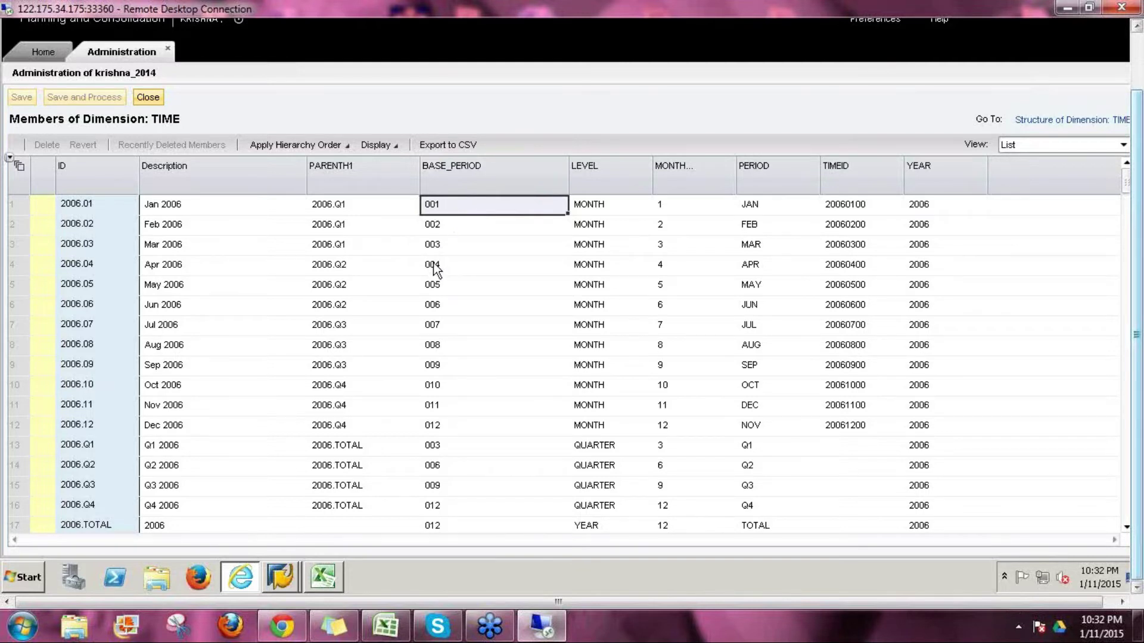
left_click(455, 266)
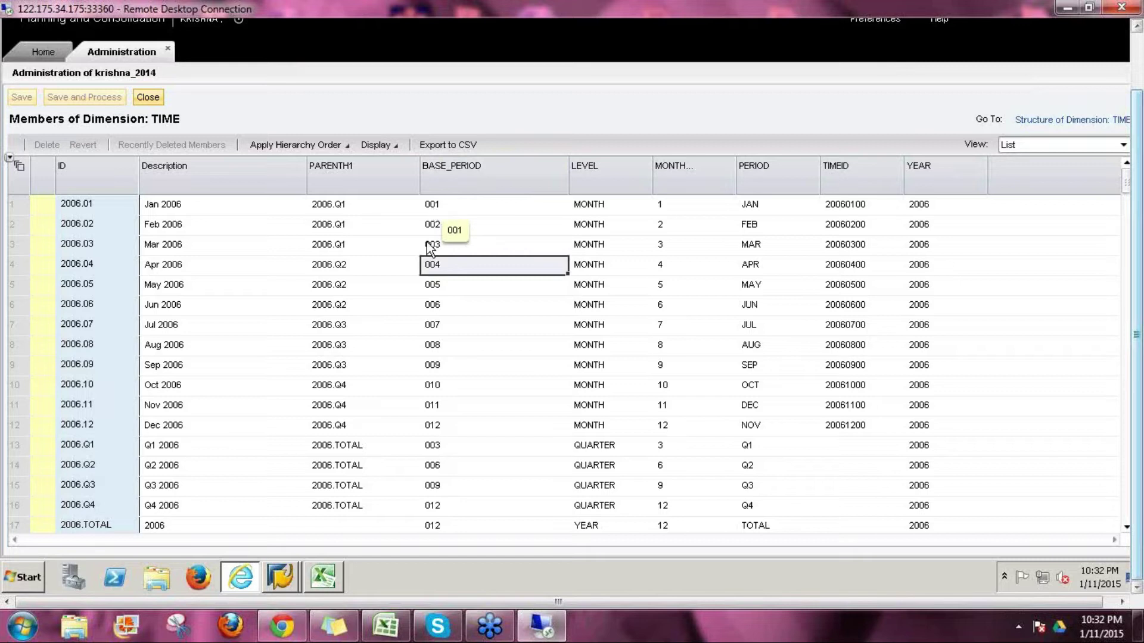
left_click(434, 453)
left_click(440, 469)
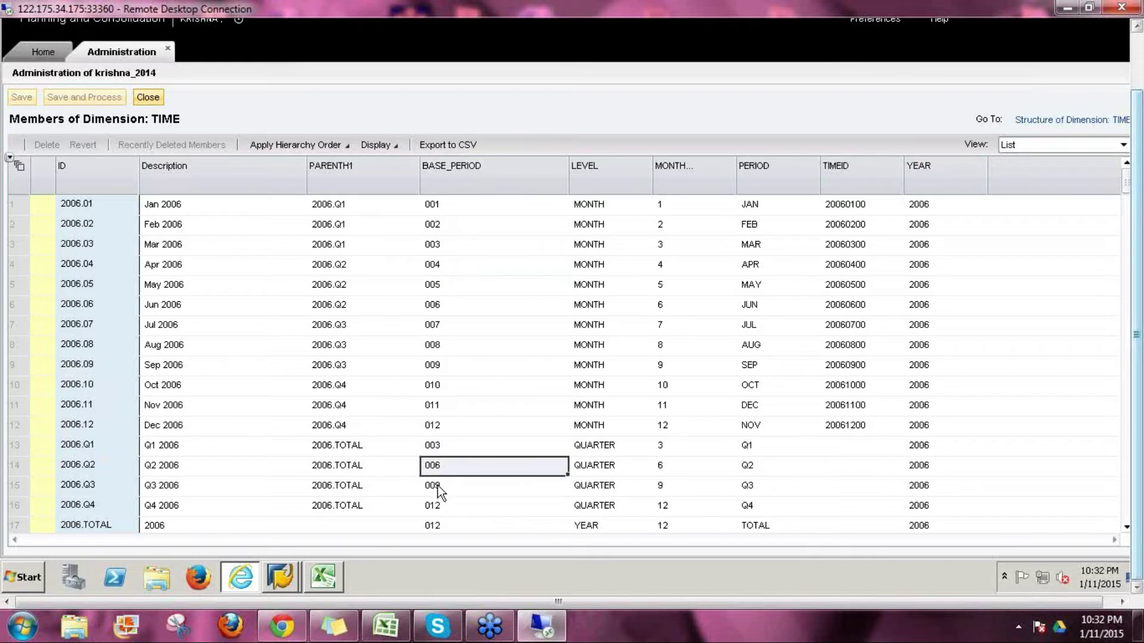
left_click(439, 492)
left_click(438, 510)
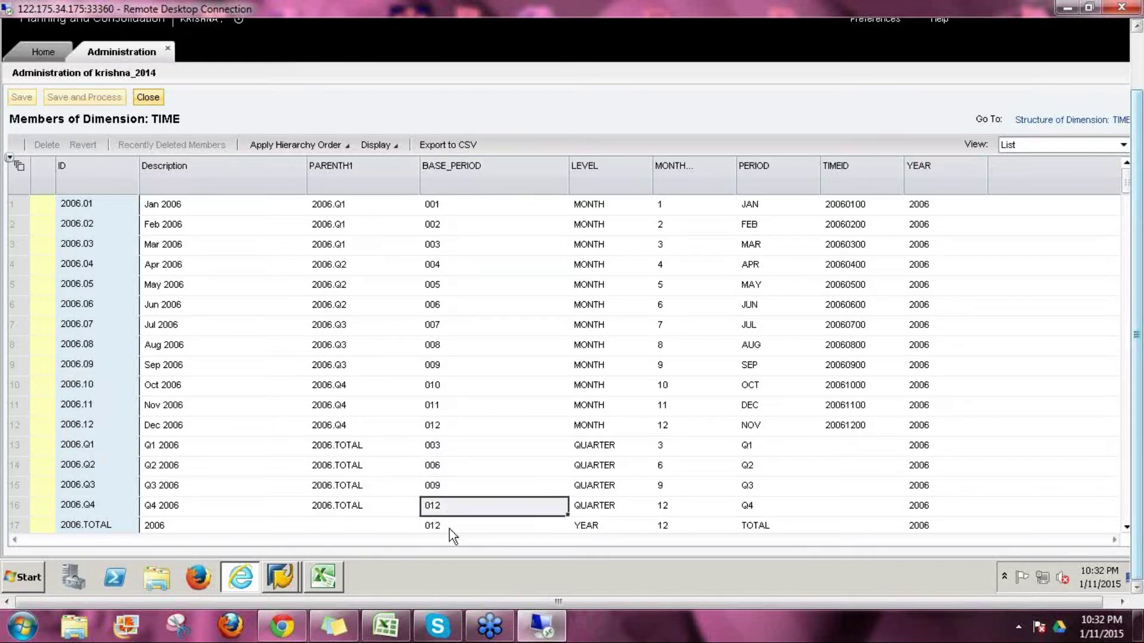
left_click(448, 525)
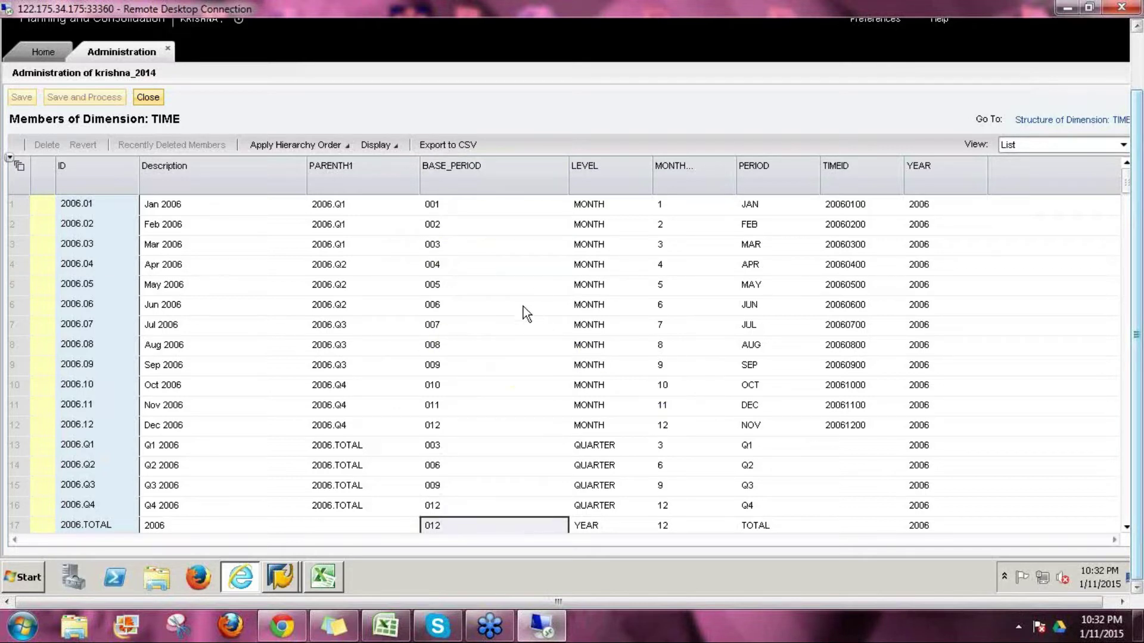
- Examine the LEVEL property of the month, quarter and total members, and the month numbers of 2006.01 and 2006.04
left_click(597, 210)
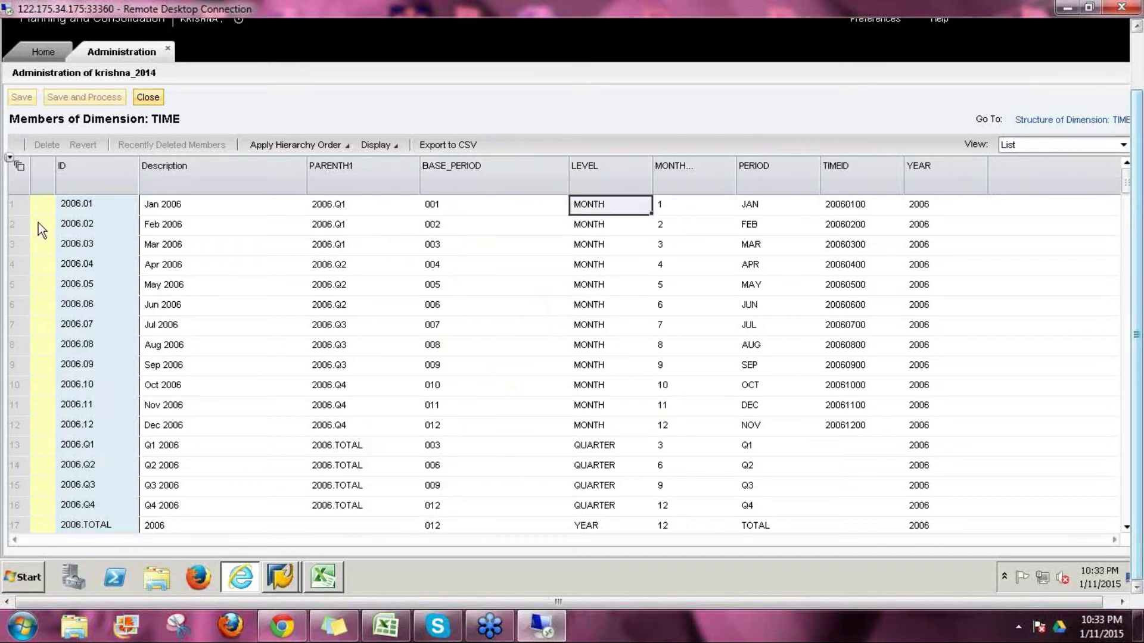
left_click(591, 452)
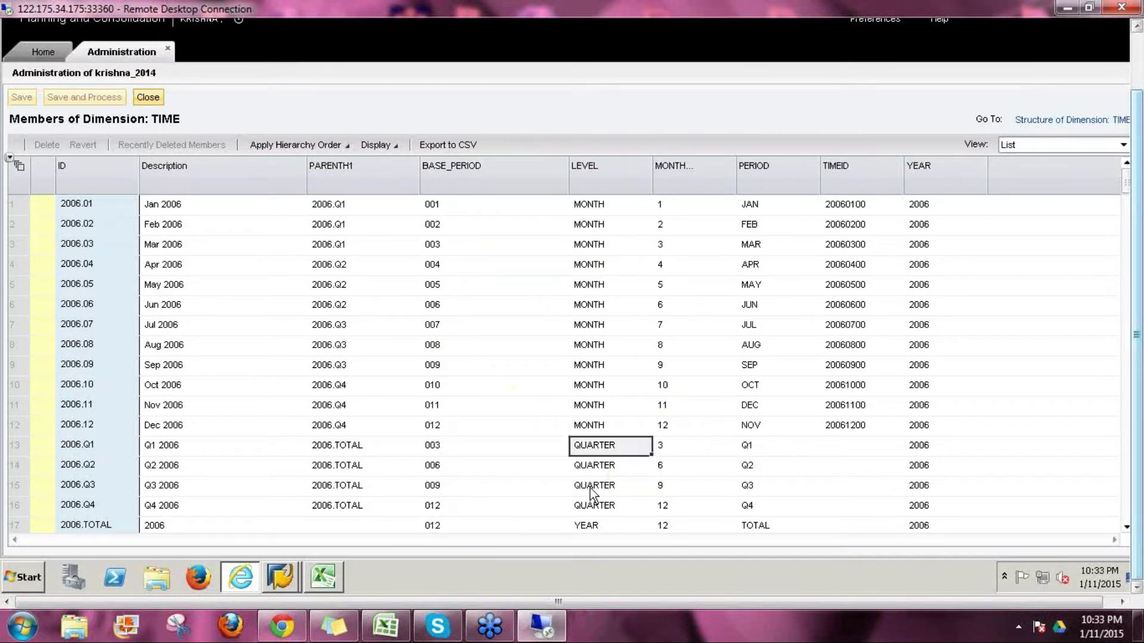
left_click(587, 530)
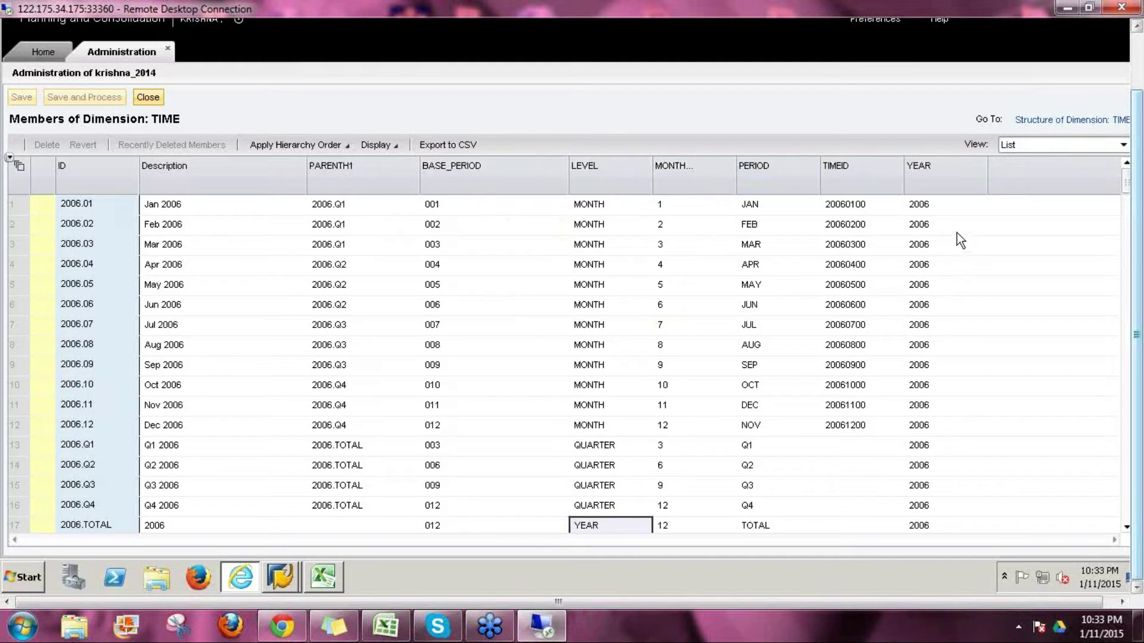
left_click(662, 208)
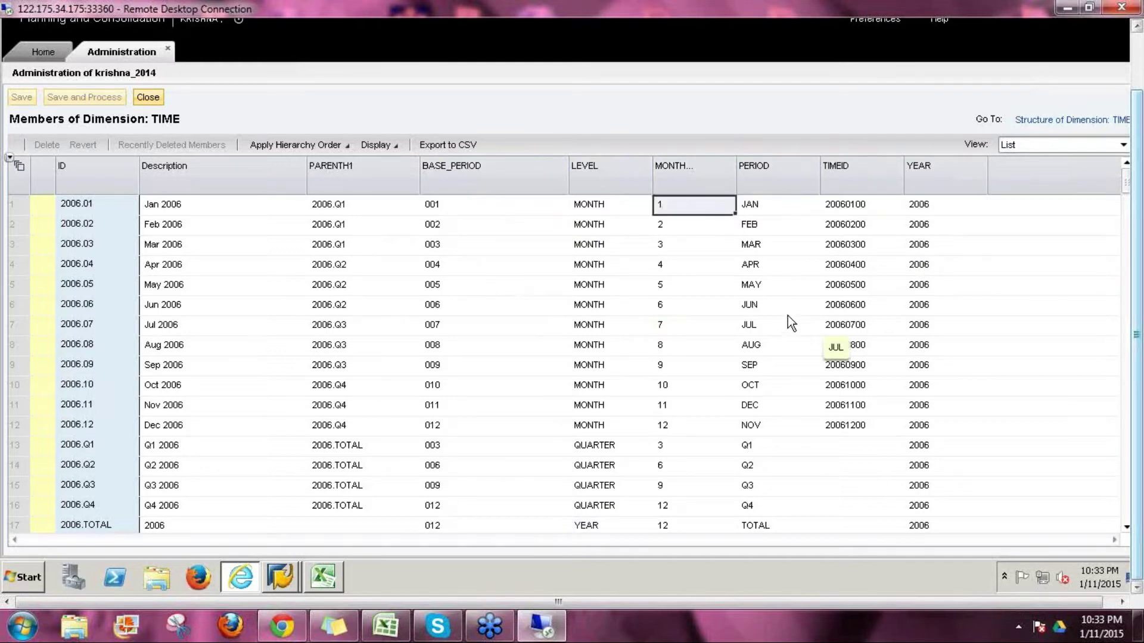
left_click(664, 266)
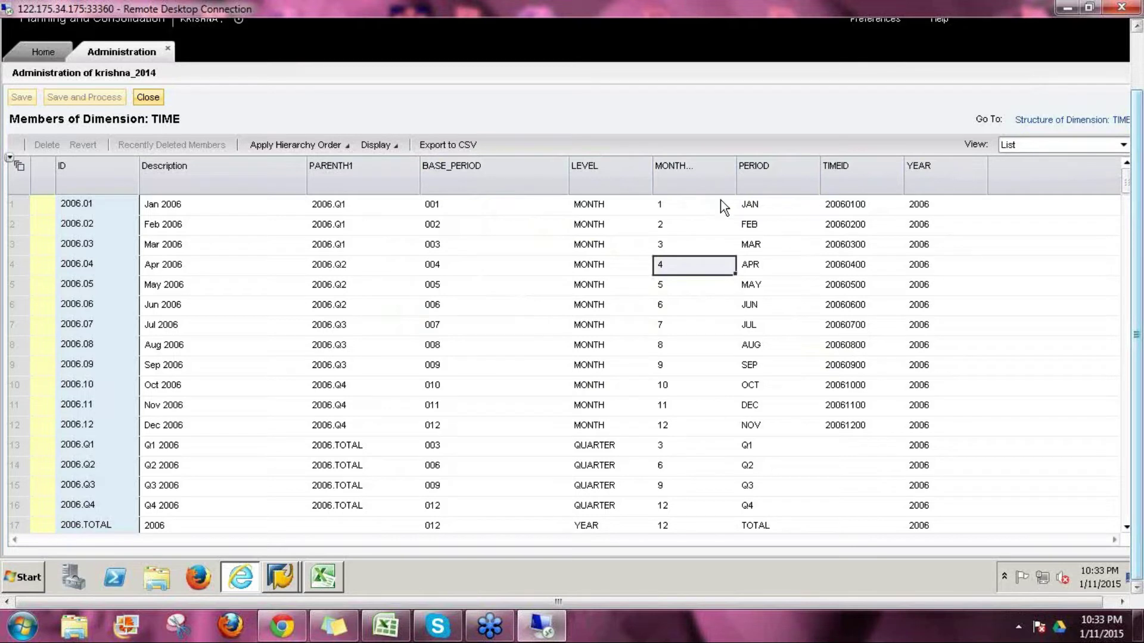
- Examine the PERIOD property of the month, quarter and total members, and the TIMEID of 2006.01 and 2006.02
left_click(752, 207)
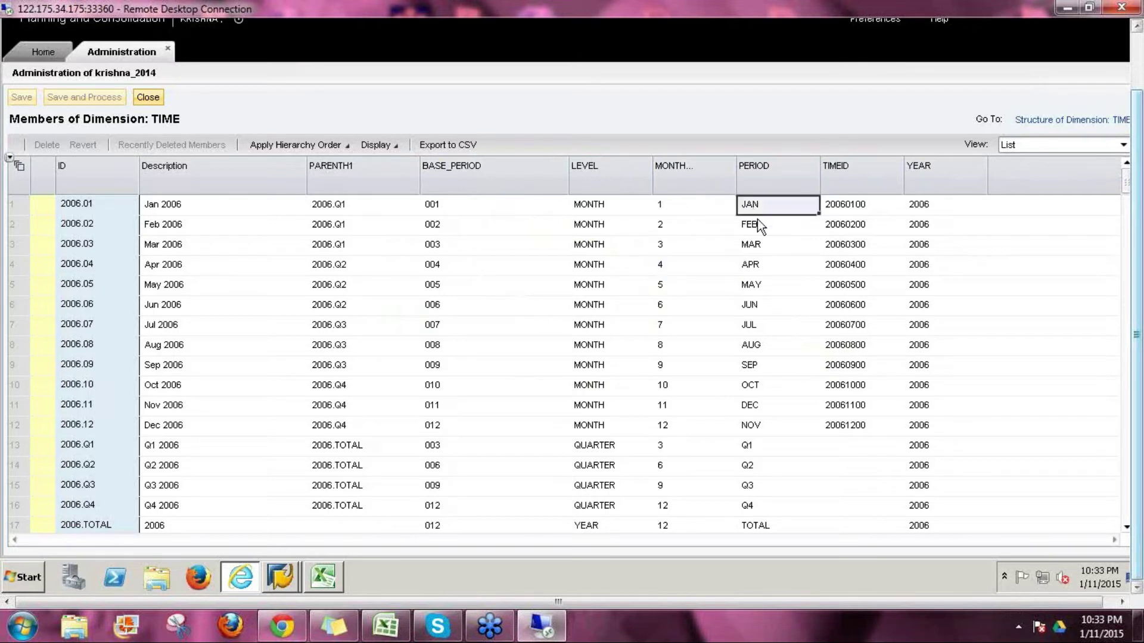
key("Down")
key("Down")
key("Down")
key("Down")
key("Down")
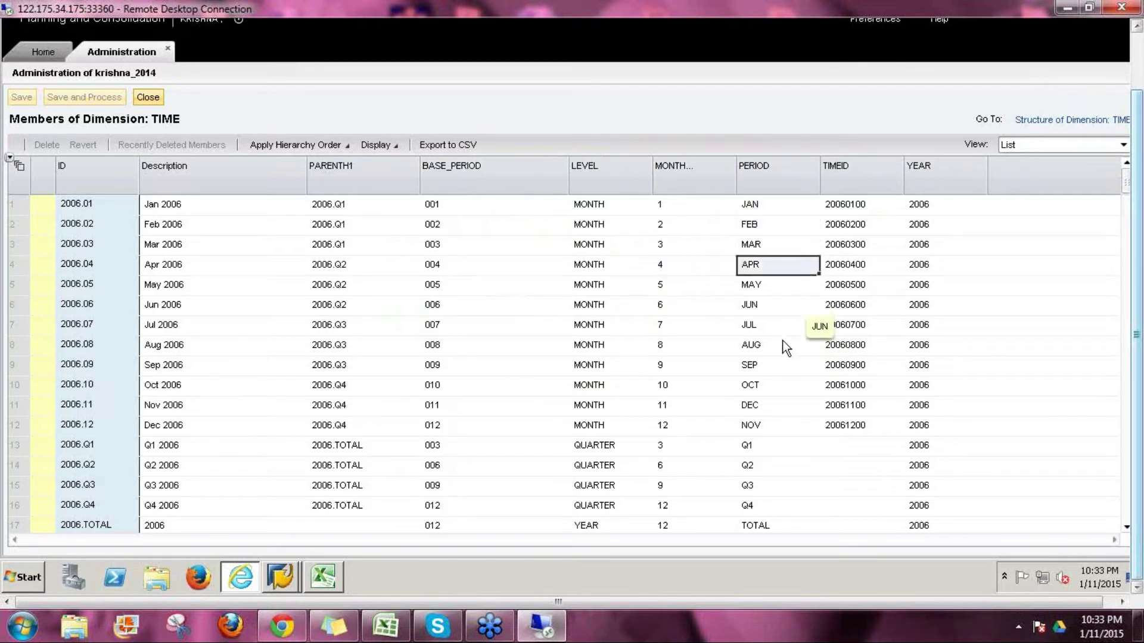
left_click(745, 448)
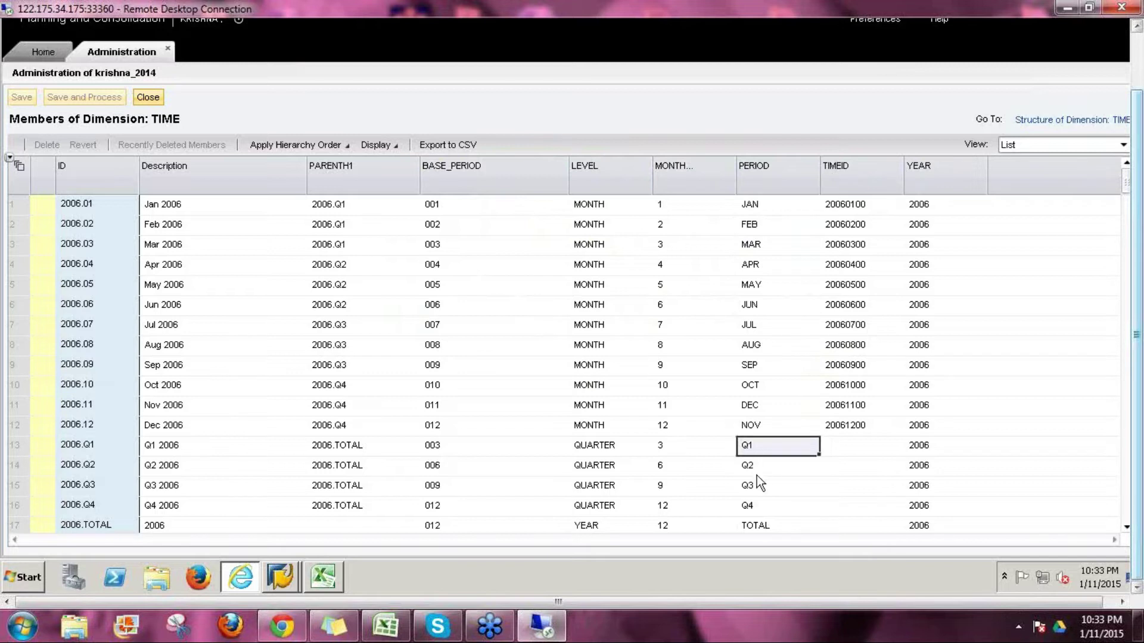
left_click(760, 527)
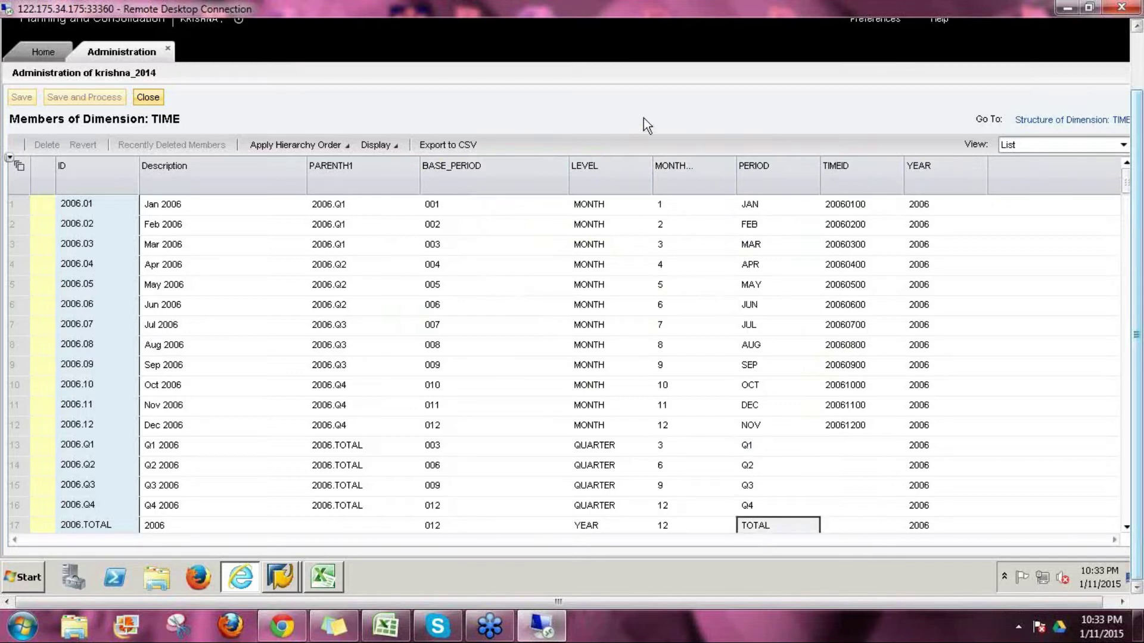
left_click(836, 205)
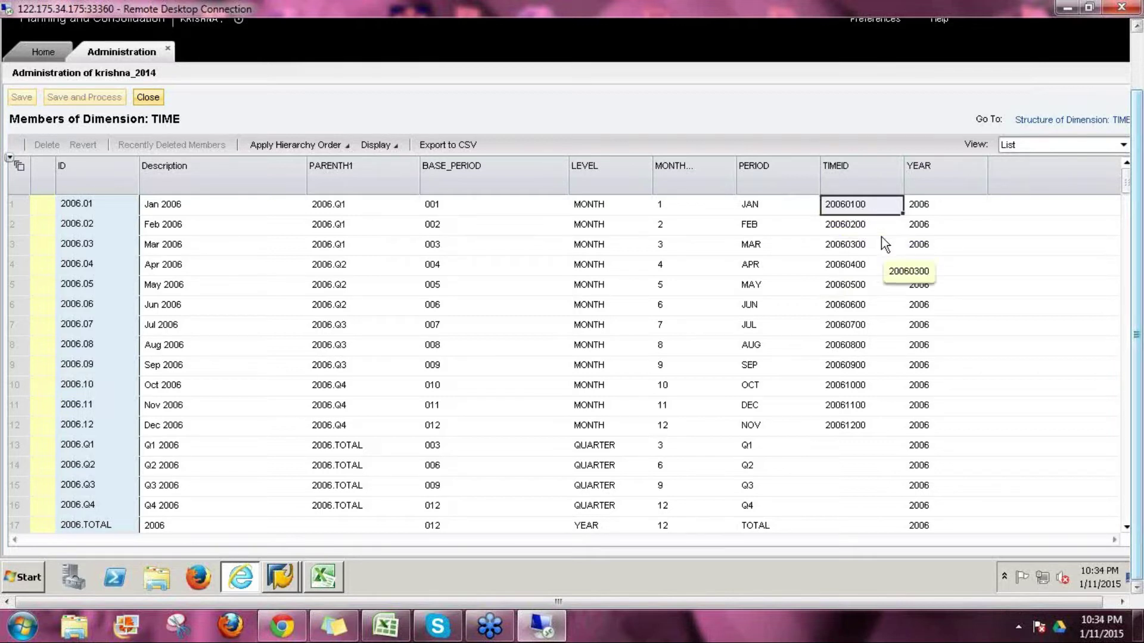
left_click(852, 226)
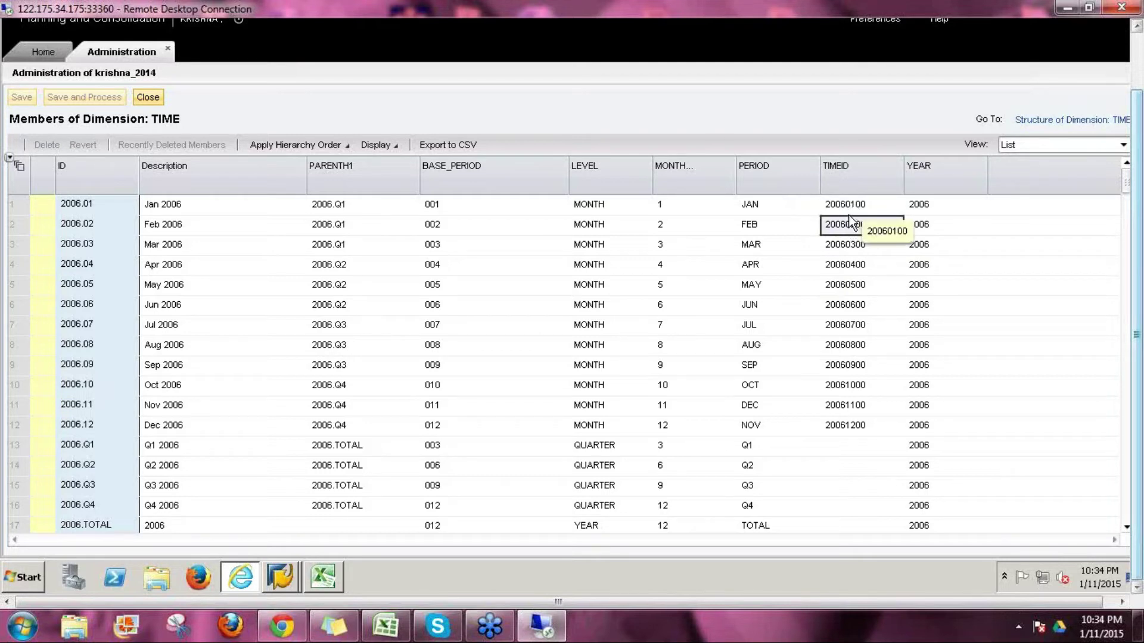
- Examine the TIMEID of member 2006.12 and the YEAR property of member 2006.01
left_click(861, 427)
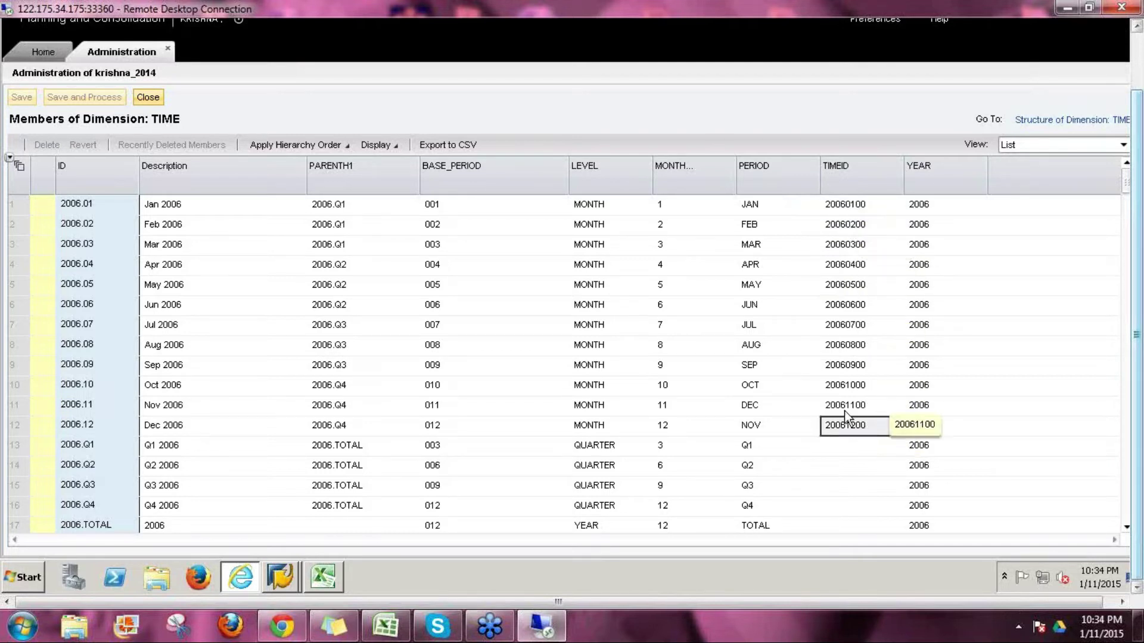
left_click(926, 212)
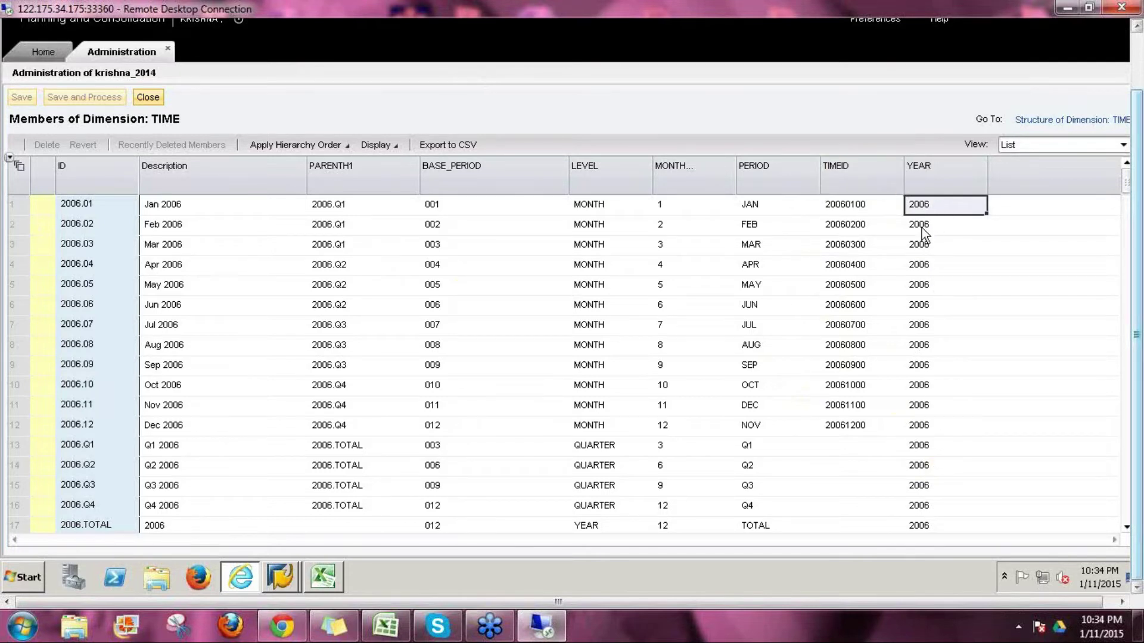
- Show the TIME dimension members as a hierarchy and expand 2006 and Q1 2006 down to the months
left_click(1023, 147)
left_click(1021, 181)
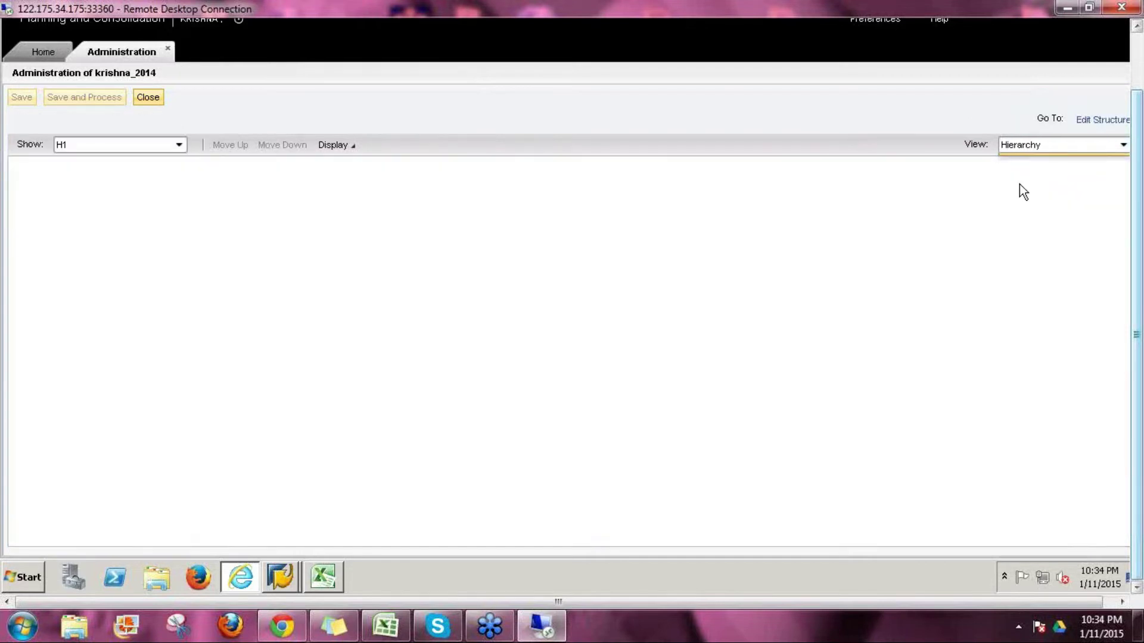
left_click(17, 167)
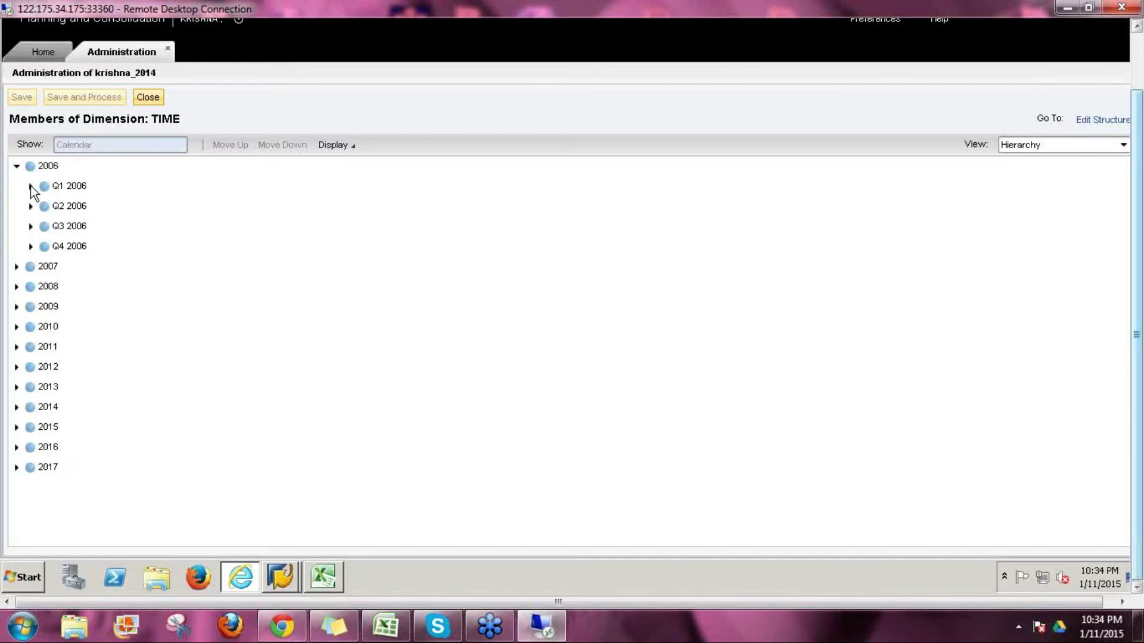
left_click(31, 186)
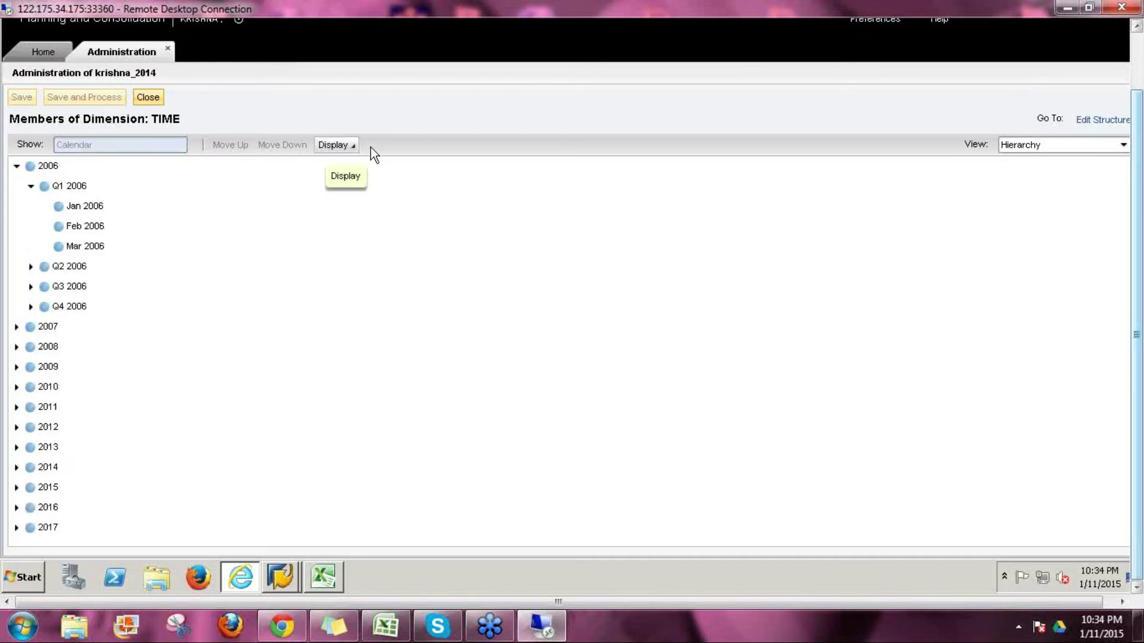
- Display the TIME hierarchy with both IDs and descriptions, examine 2006.TOTAL, and return to the dimensions list
left_click(354, 146)
left_click(385, 167)
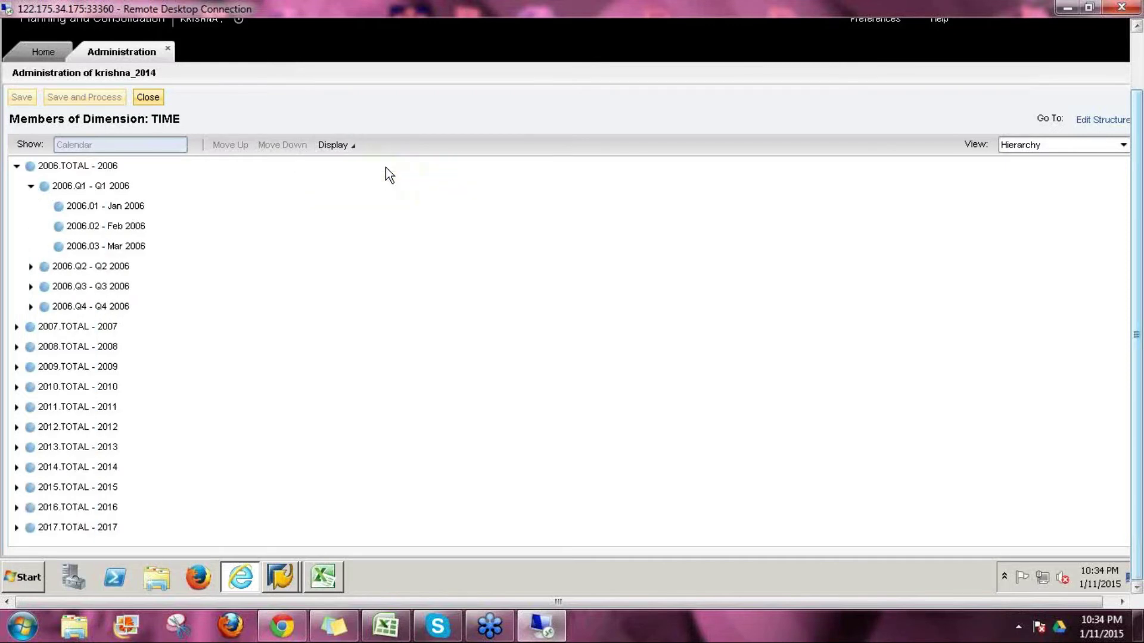
left_click(92, 170)
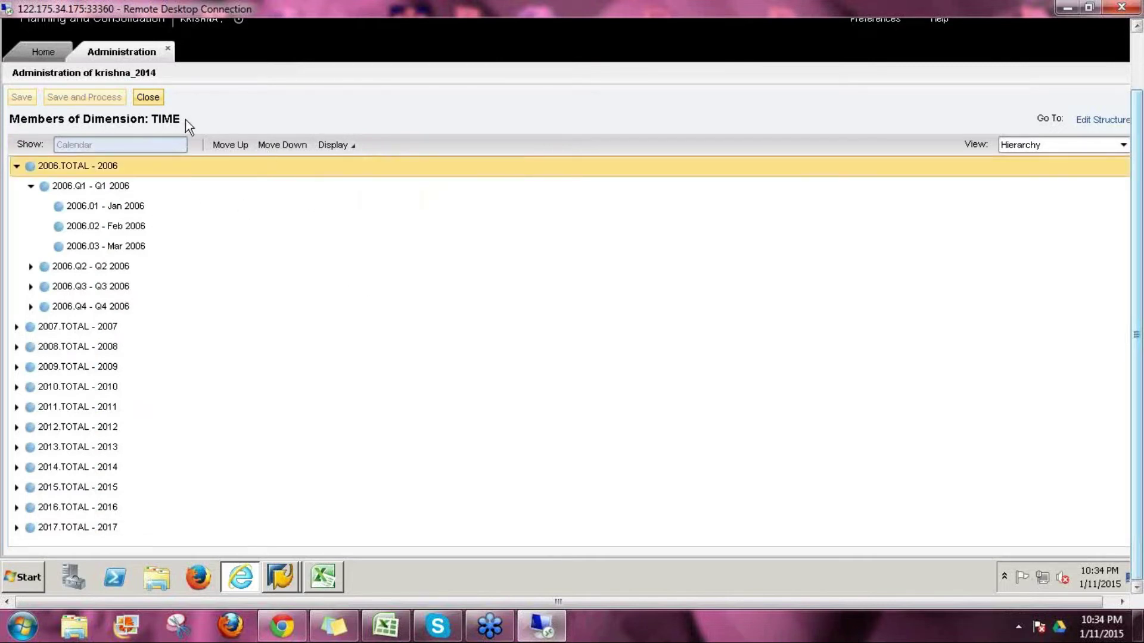
left_click(149, 98)
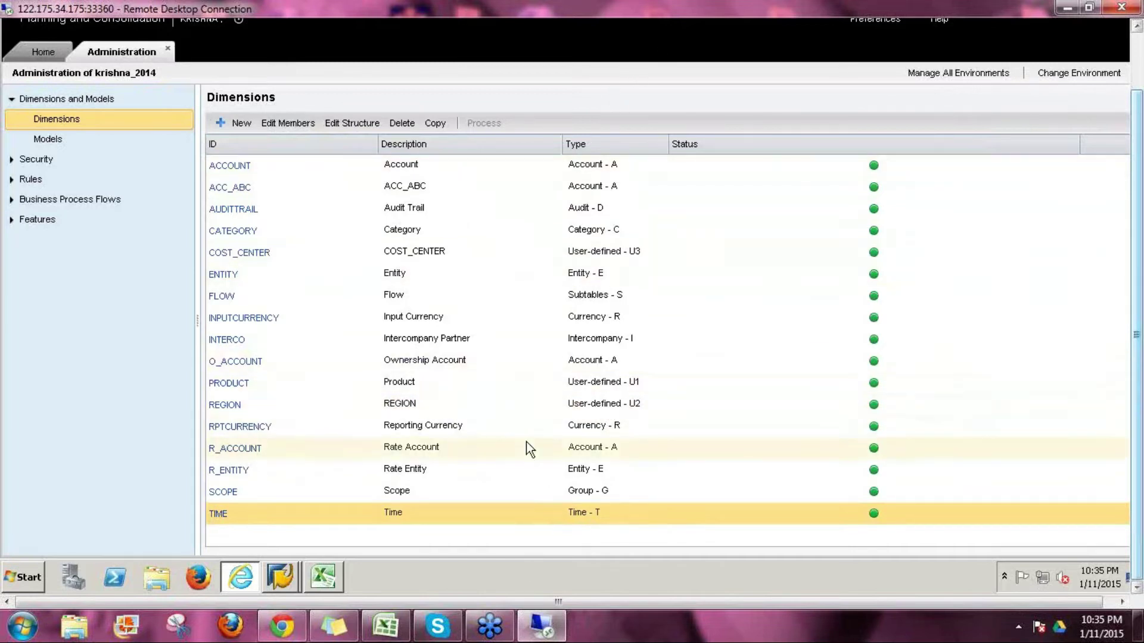
- Examine the user-defined REGION dimension and view the member columns of COST_CENTER, returning to the dimensions list
left_click(614, 404)
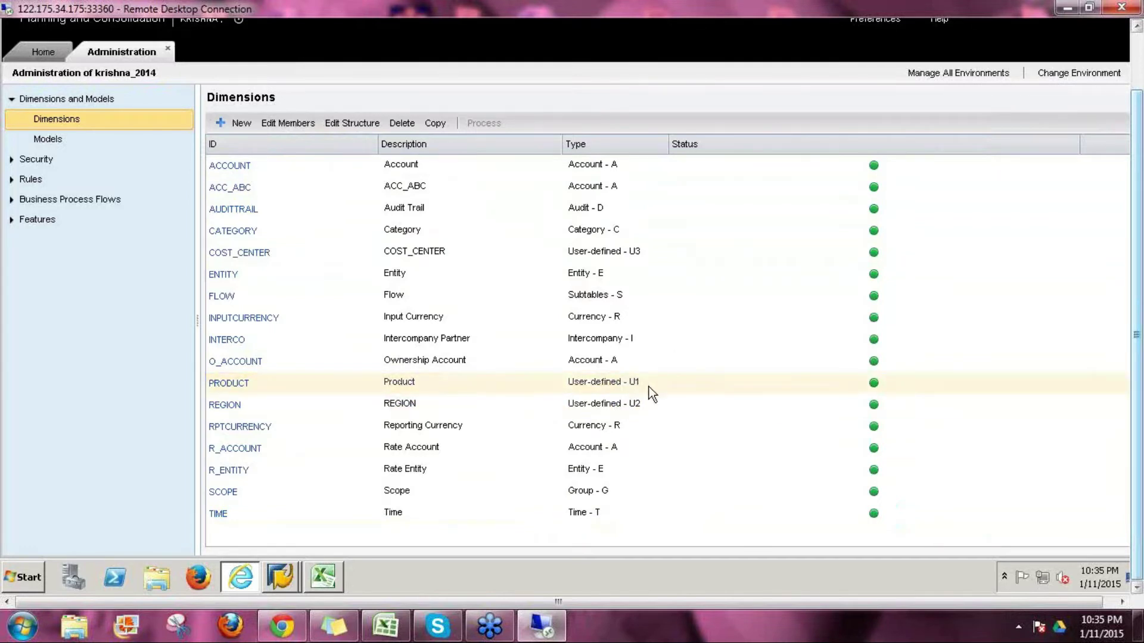
left_click(246, 406)
left_click(221, 255)
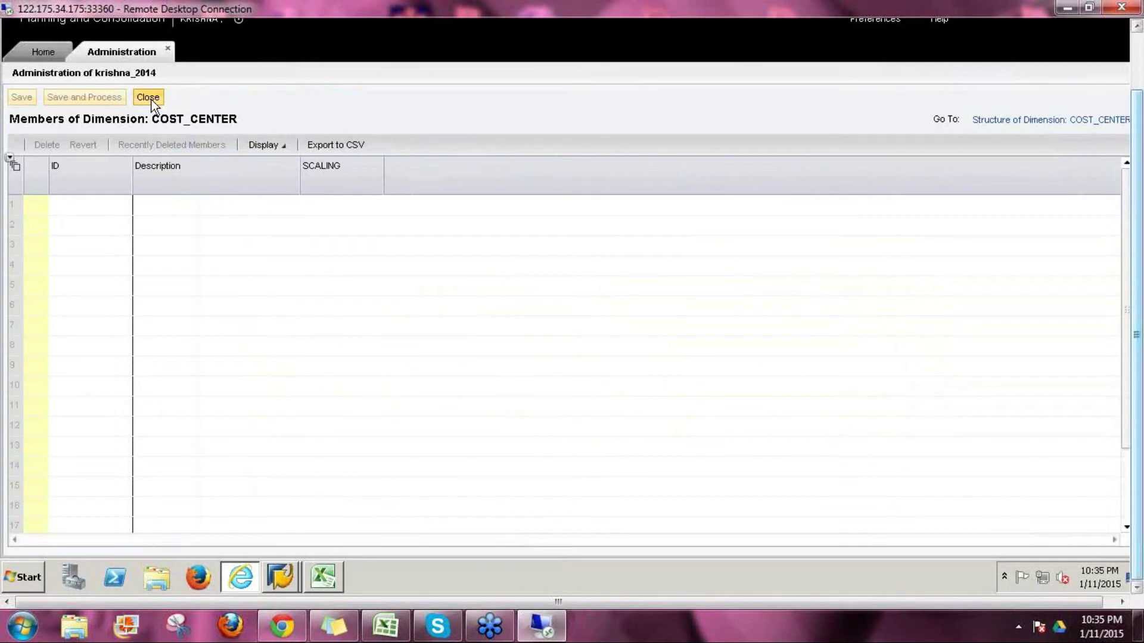
left_click(154, 98)
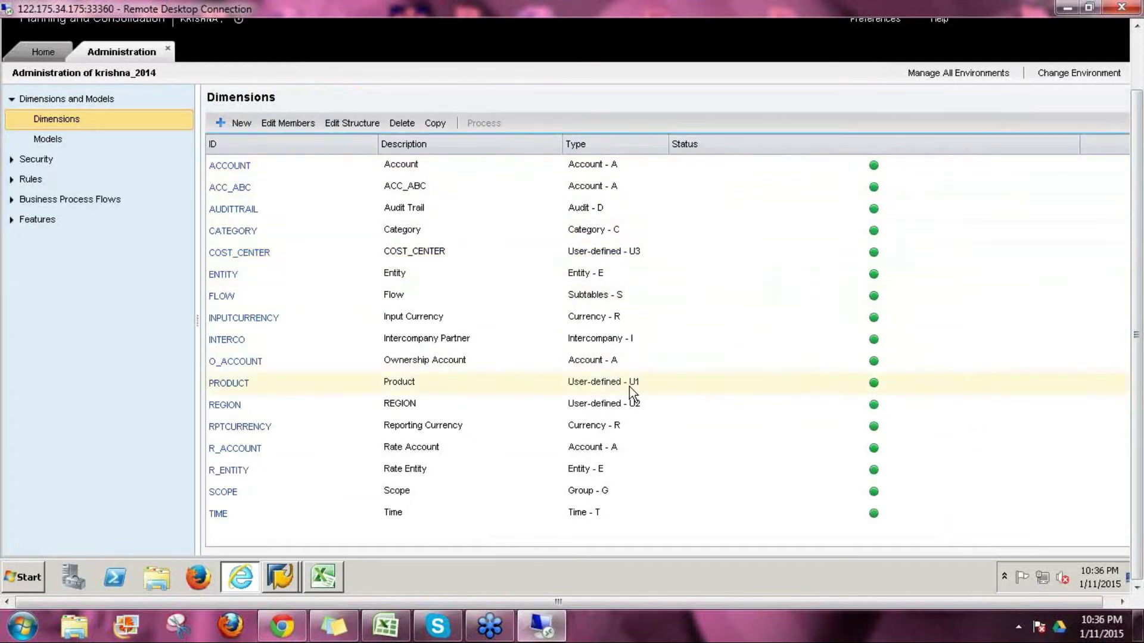
- Compare the types of the REGION, ACCOUNT and ACC_ABC dimensions in the dimensions list
left_click(639, 403)
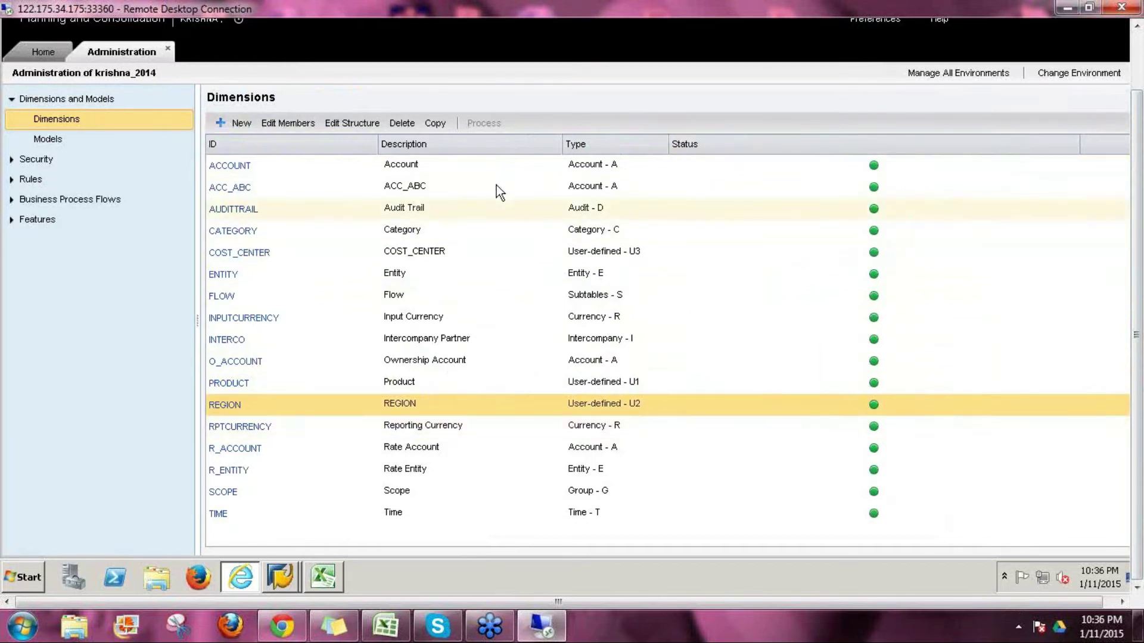
left_click(442, 168)
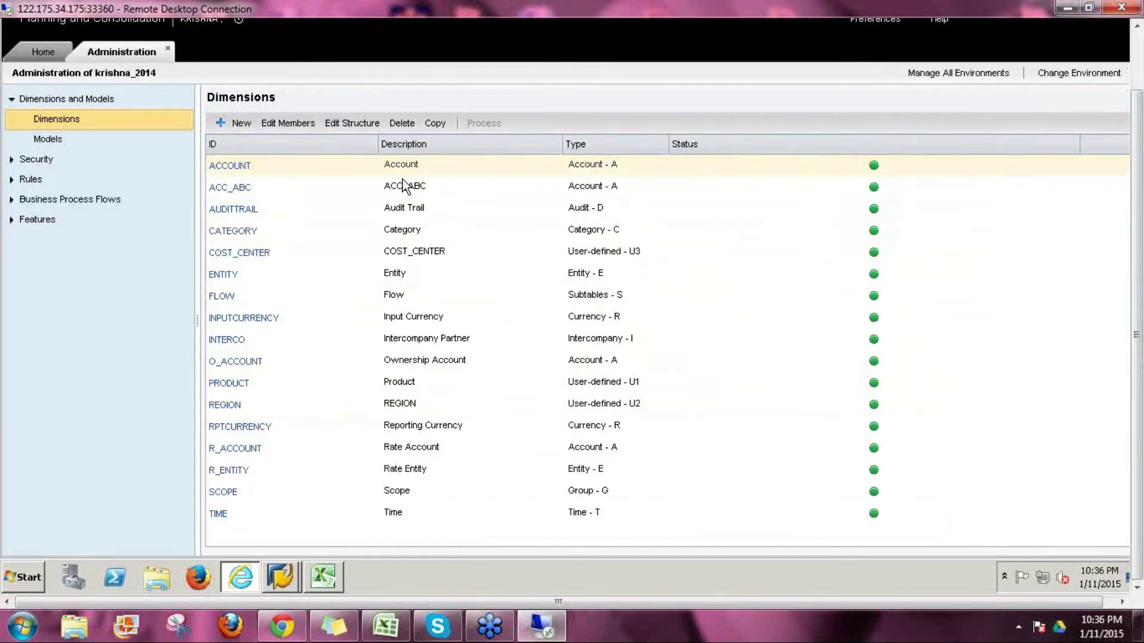
left_click(453, 190)
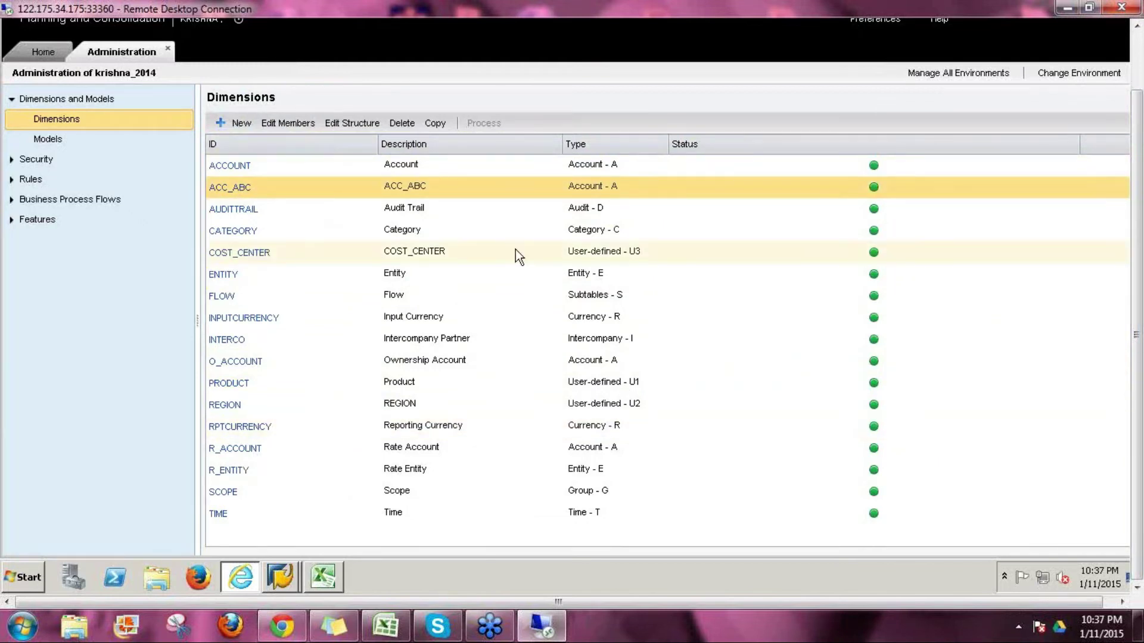
- Create a new dimension of type Account - A with ACC_JAN_2015 as both its ID and description
left_click(240, 122)
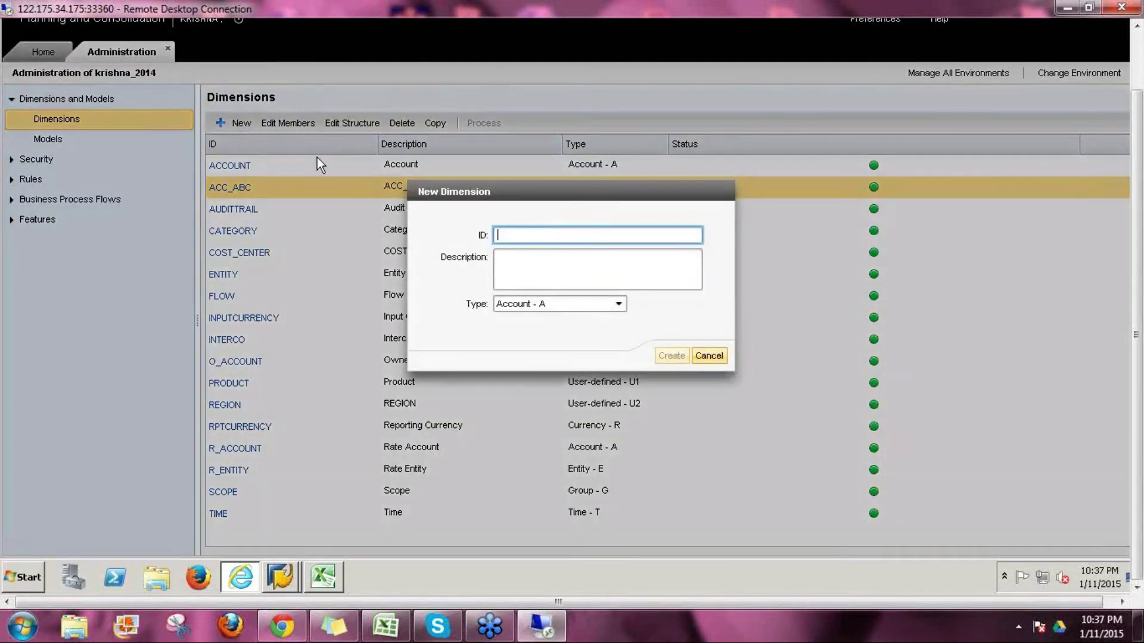
type("ACC_JAN_2015")
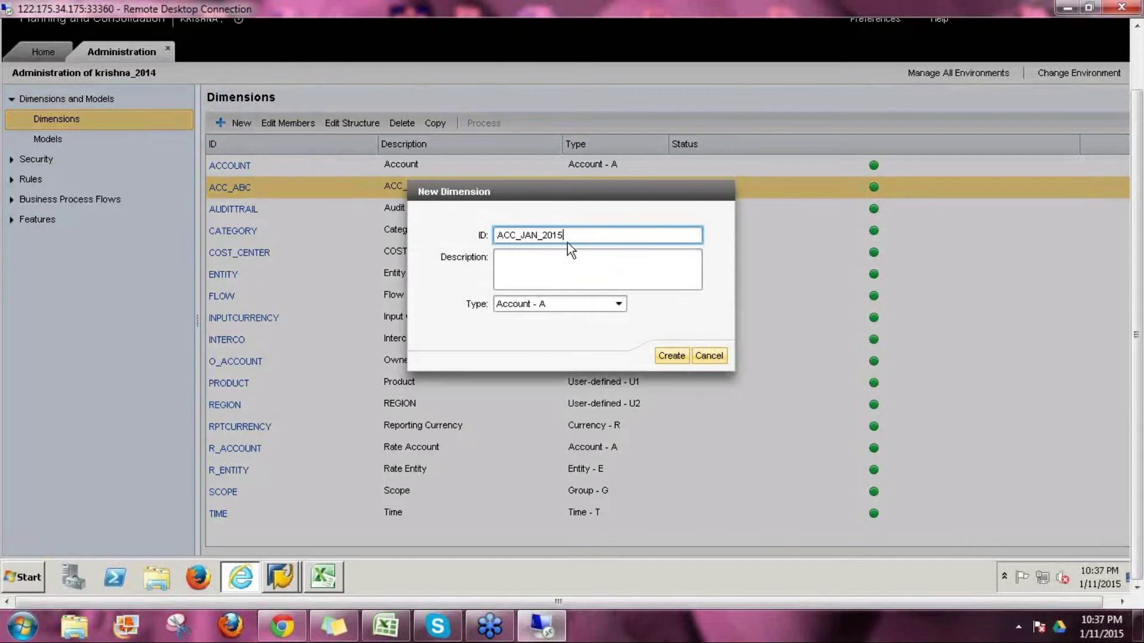
left_click_drag(575, 234, 495, 231)
key("ctrl+c")
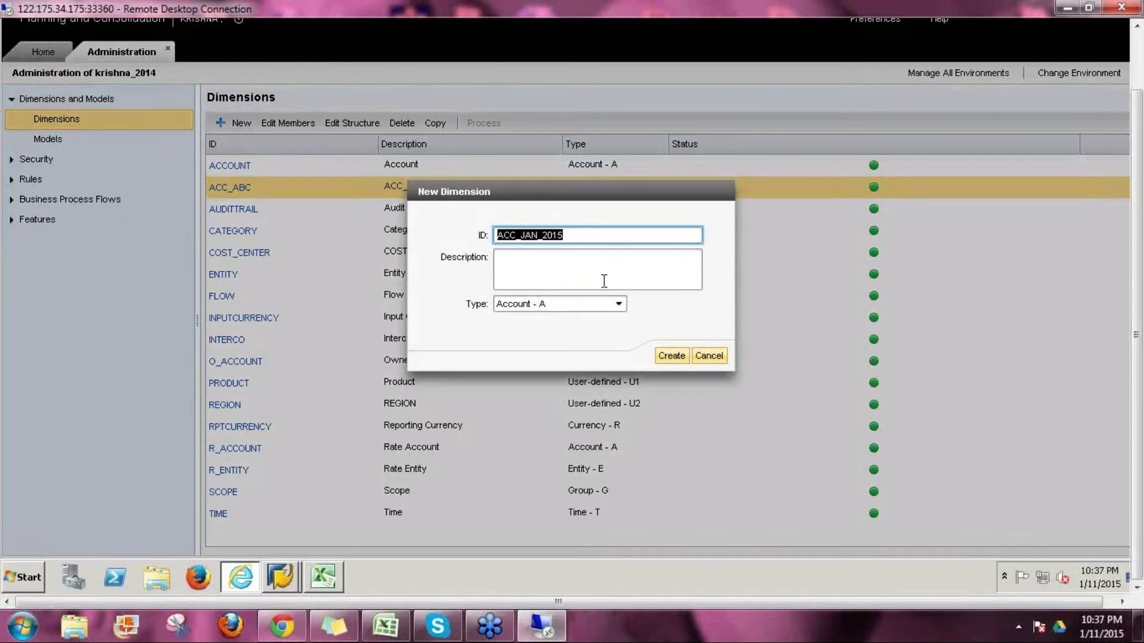
left_click(575, 267)
key("ctrl+v")
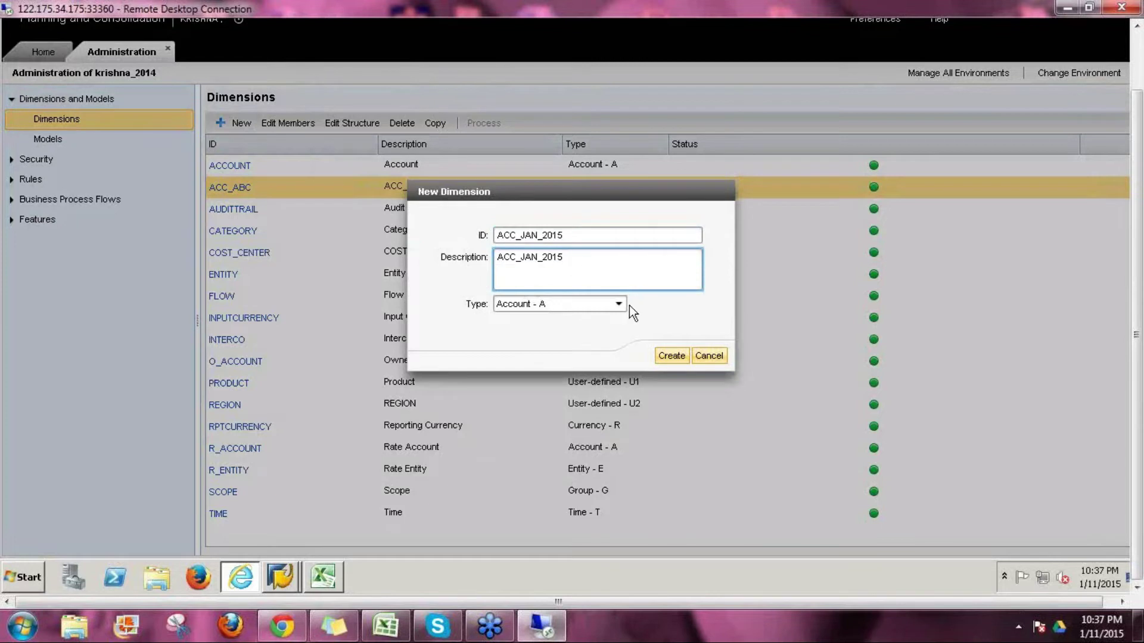
left_click(619, 305)
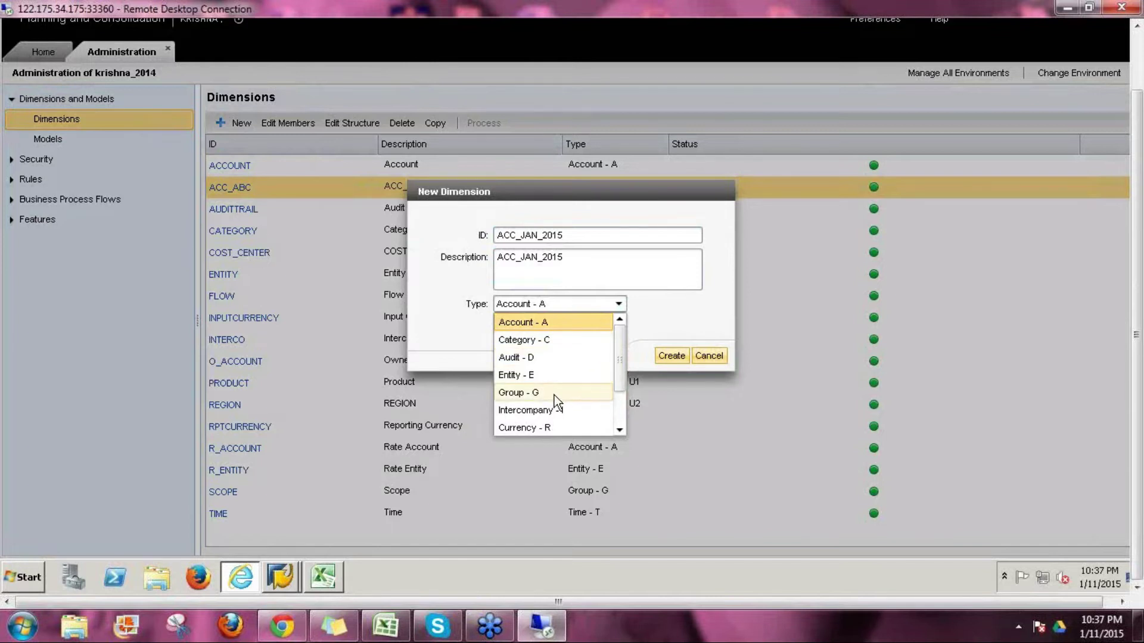
left_click_drag(620, 347, 620, 426)
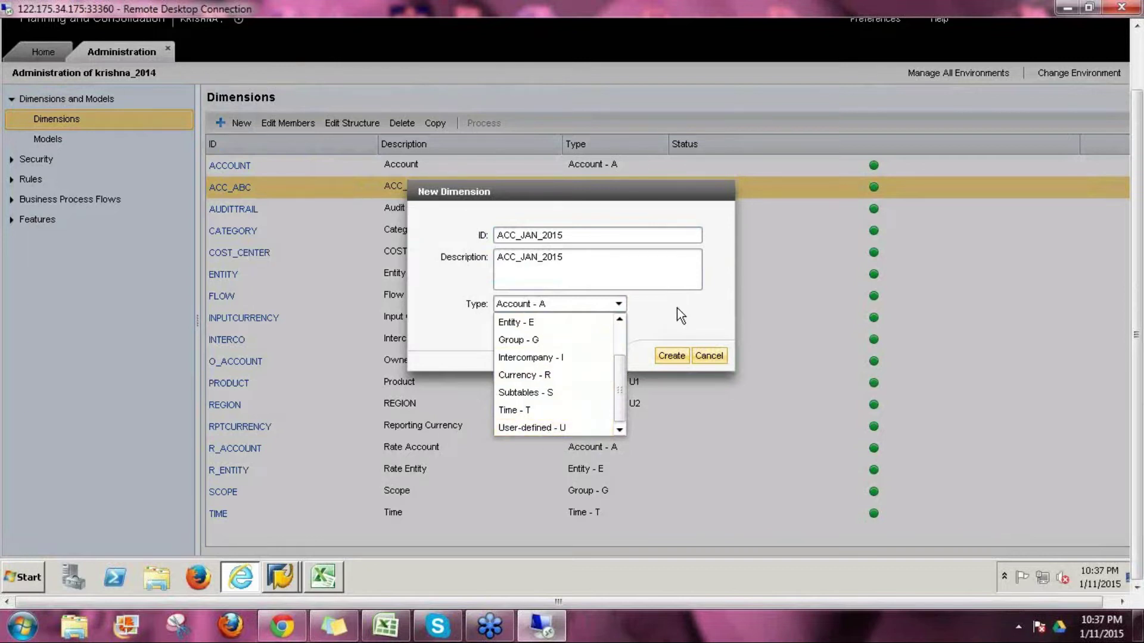
left_click(624, 302)
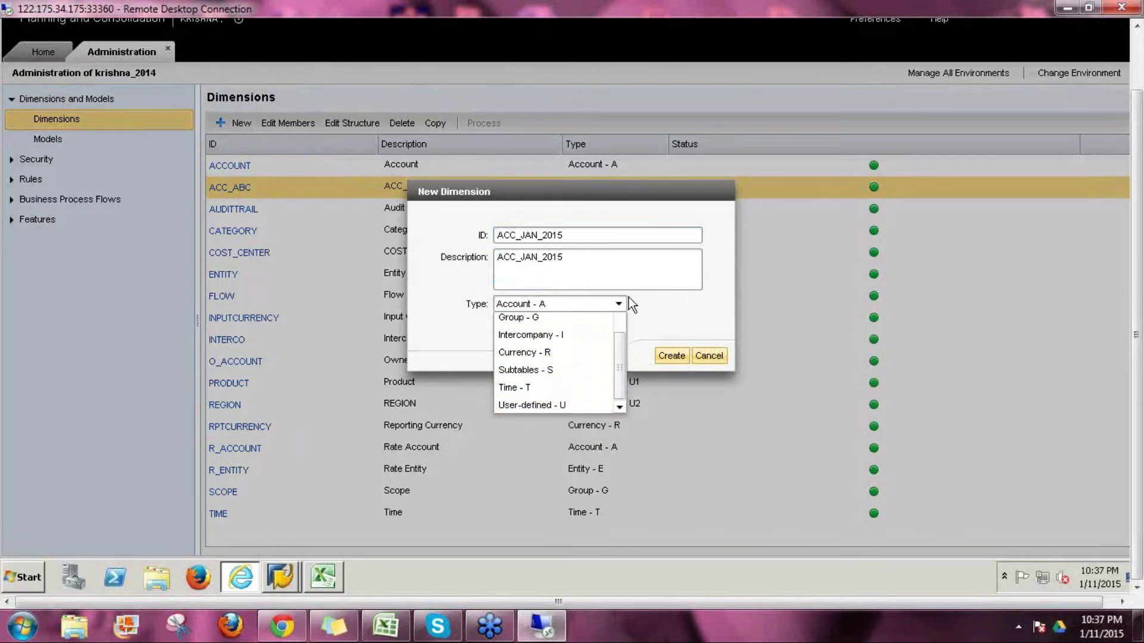
left_click(667, 352)
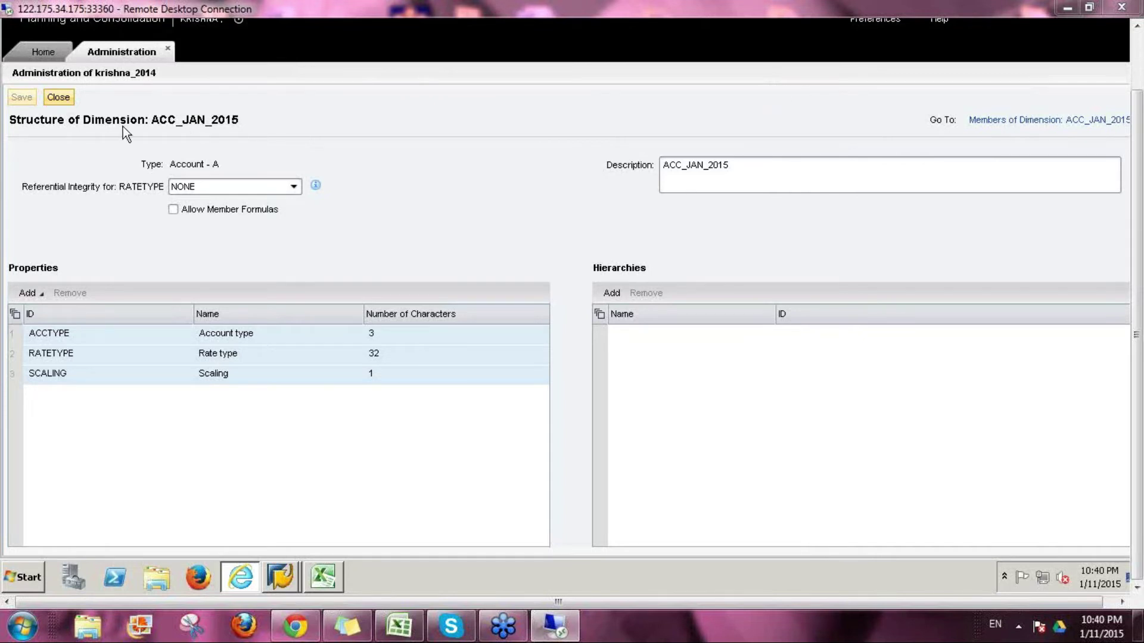
- Add the required properties for consolidation to the ACC_JAN_2015 structure, save it, and check the columns of its members grid
left_click(1024, 120)
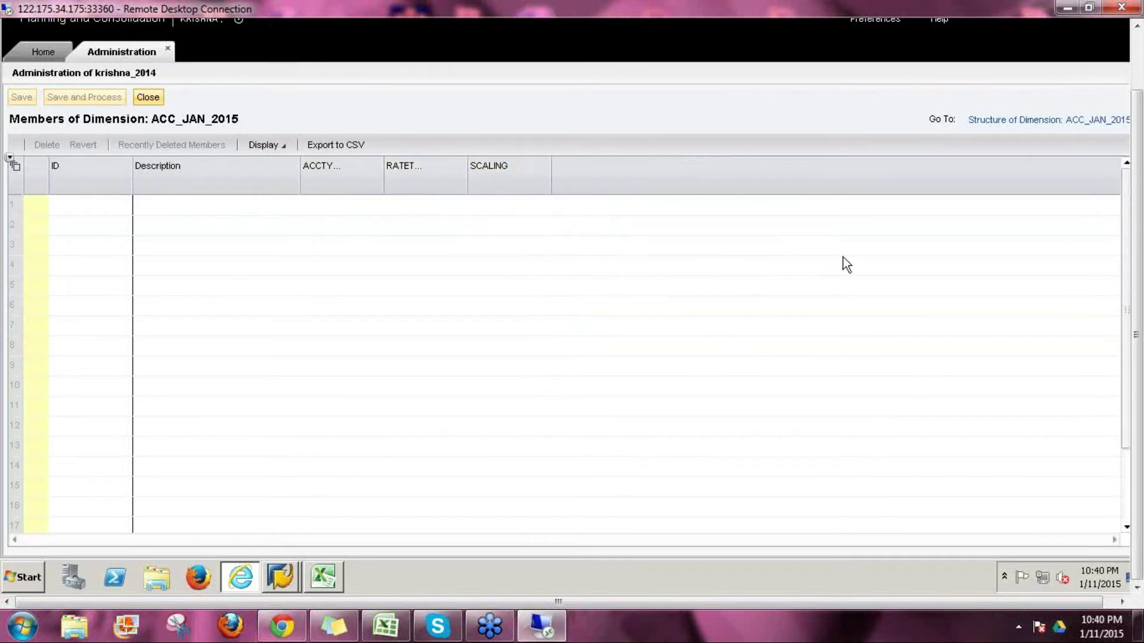
left_click(986, 121)
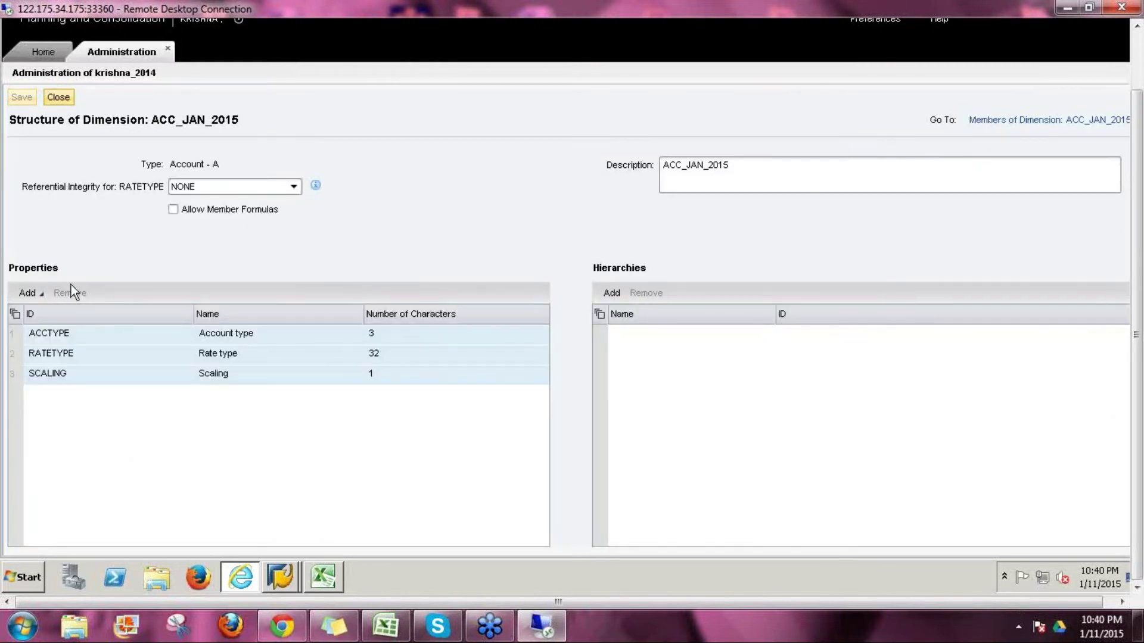
left_click(40, 295)
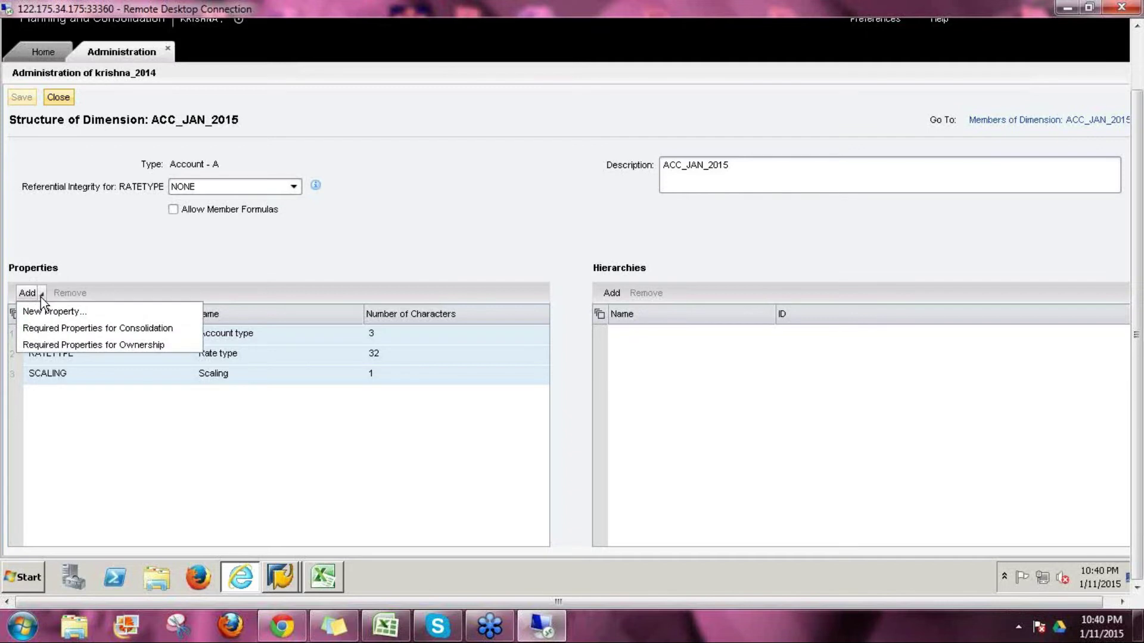
left_click(166, 332)
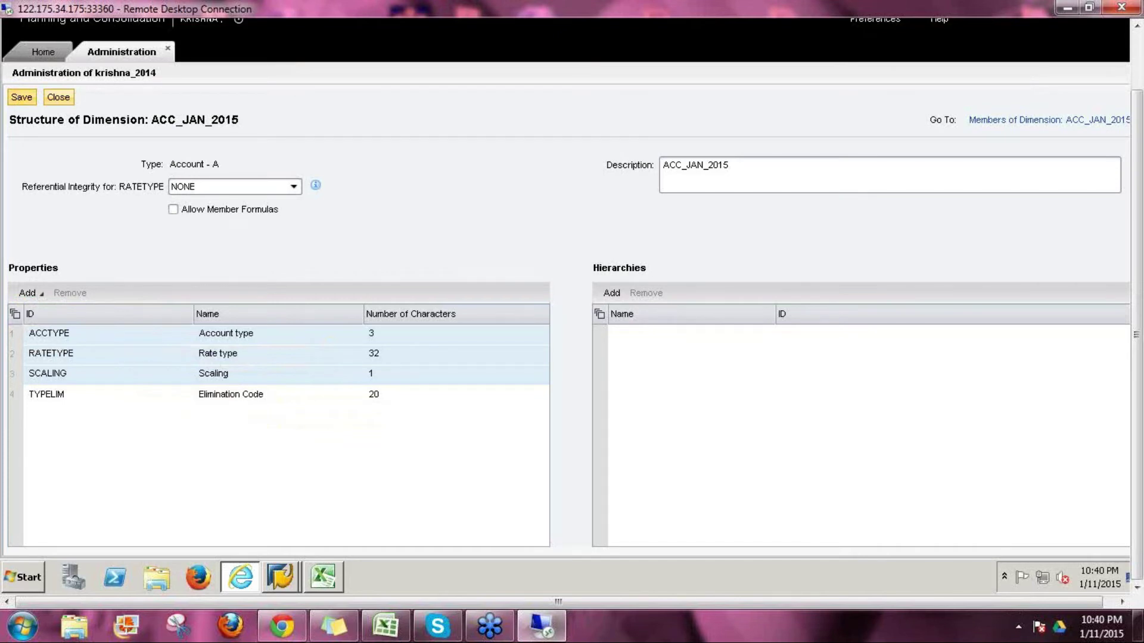
left_click(22, 98)
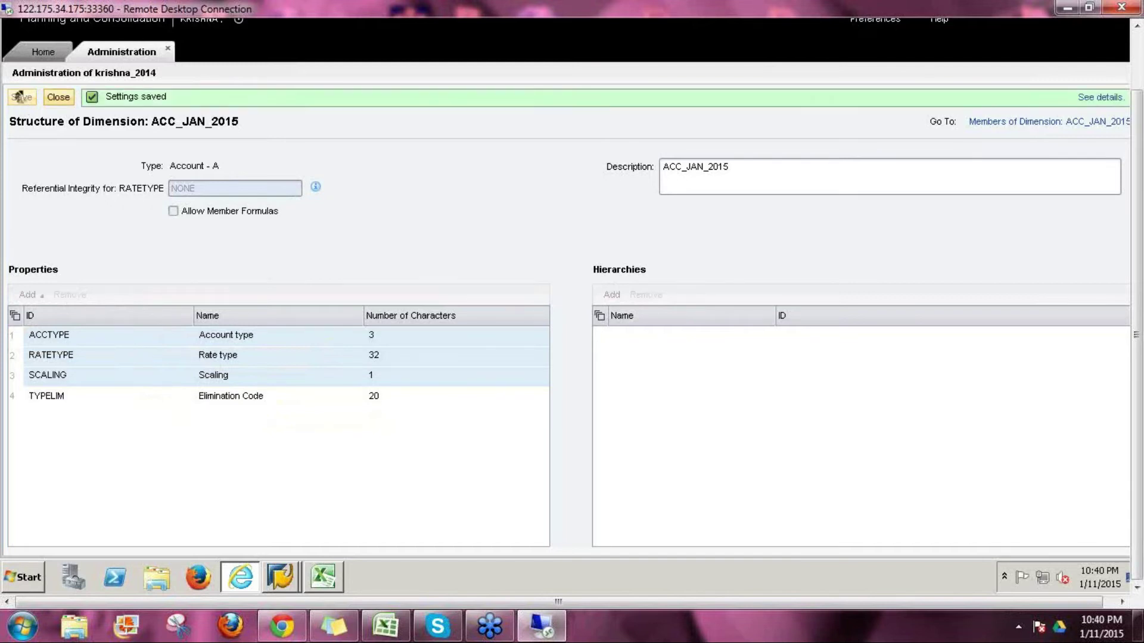
left_click(1014, 124)
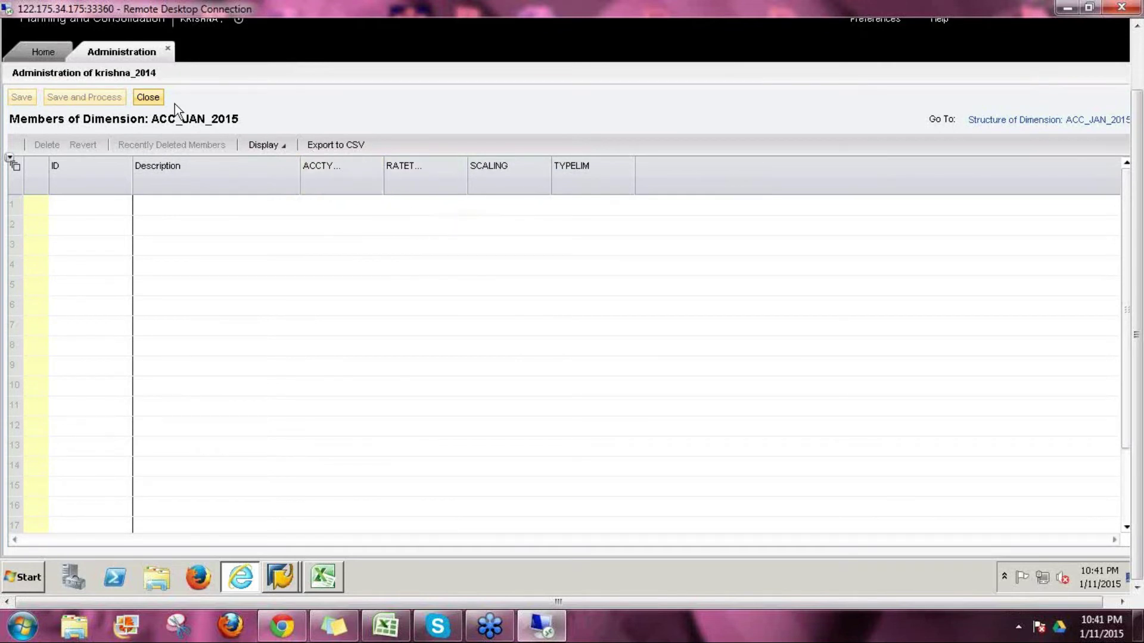
left_click(159, 98)
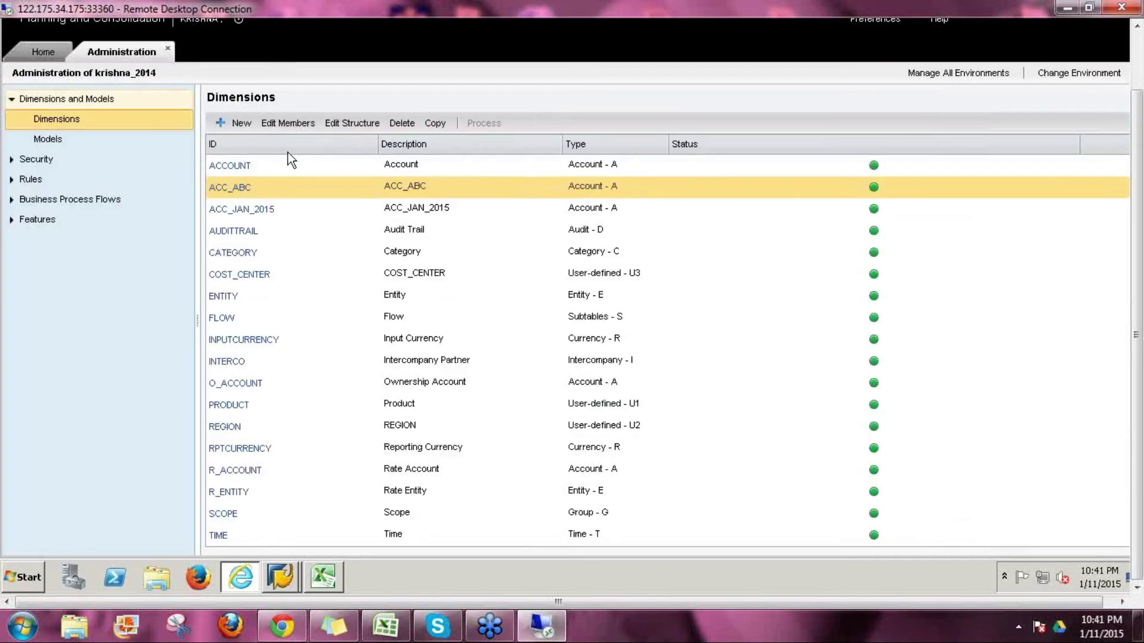
- Create a new dimension of type User-defined - U with TEST as both its ID and description
left_click(240, 124)
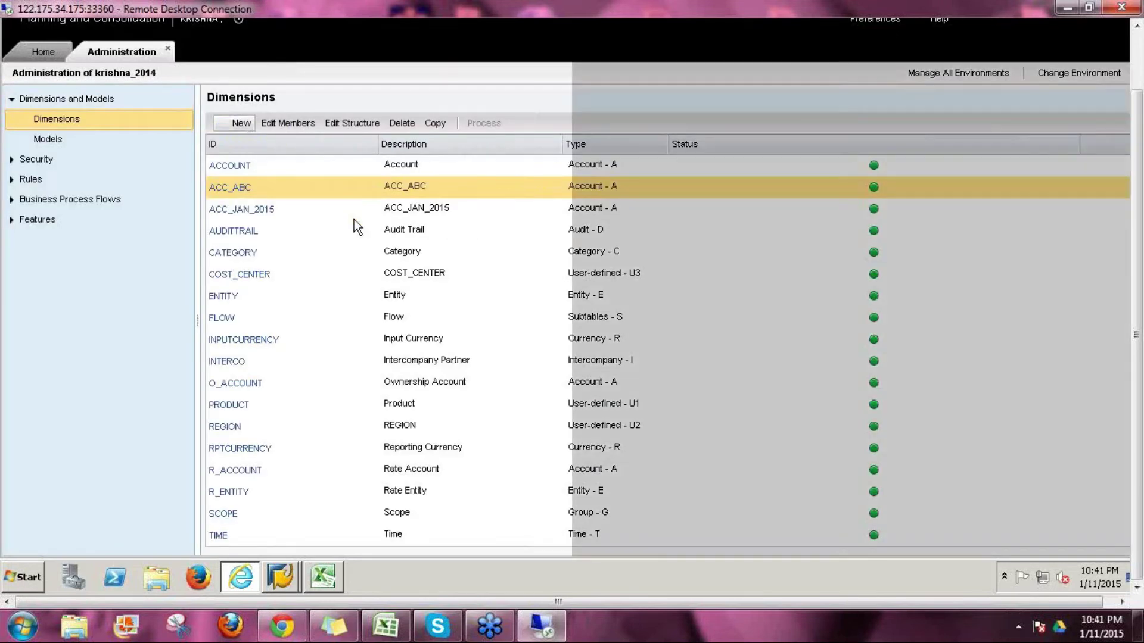
type("TEST")
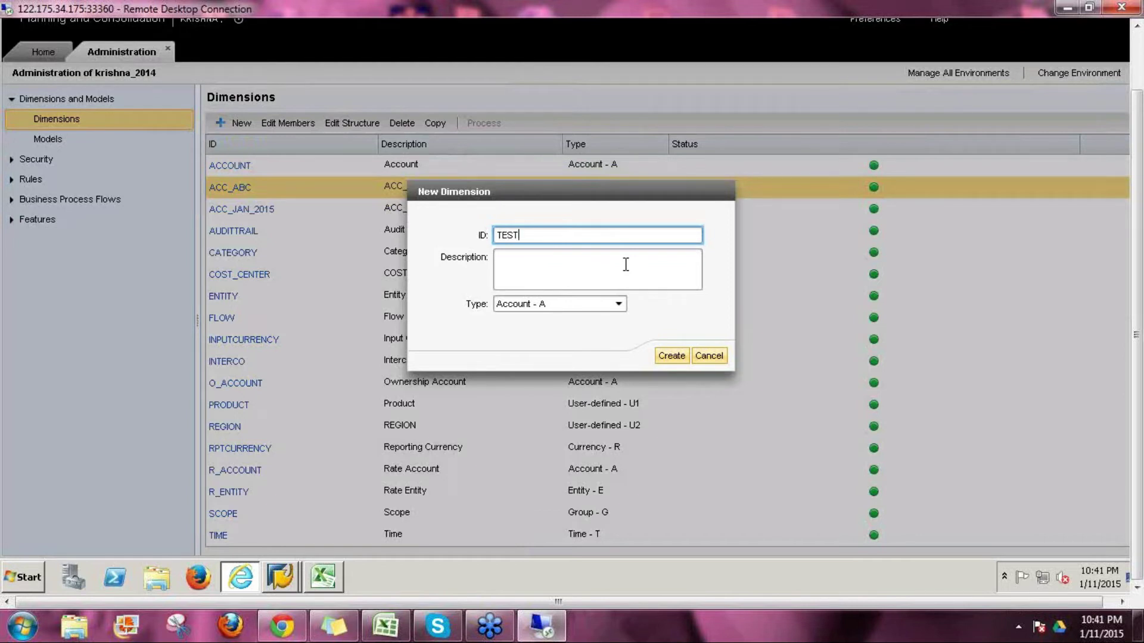
left_click(625, 264)
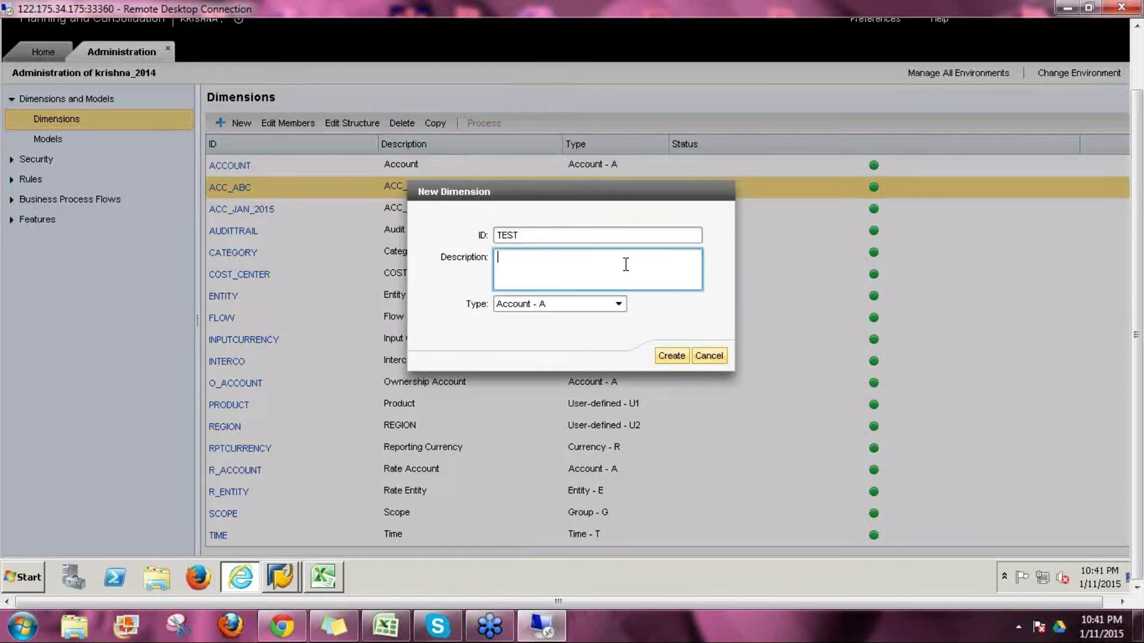
type("TEST")
left_click(619, 305)
left_click_drag(621, 363, 620, 435)
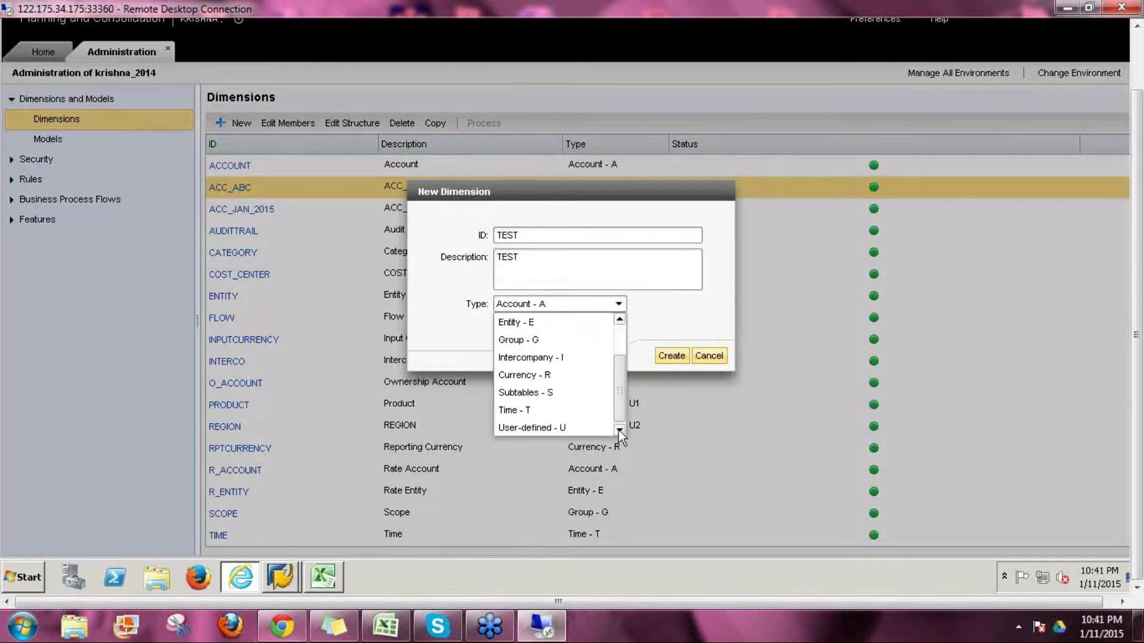
left_click(602, 427)
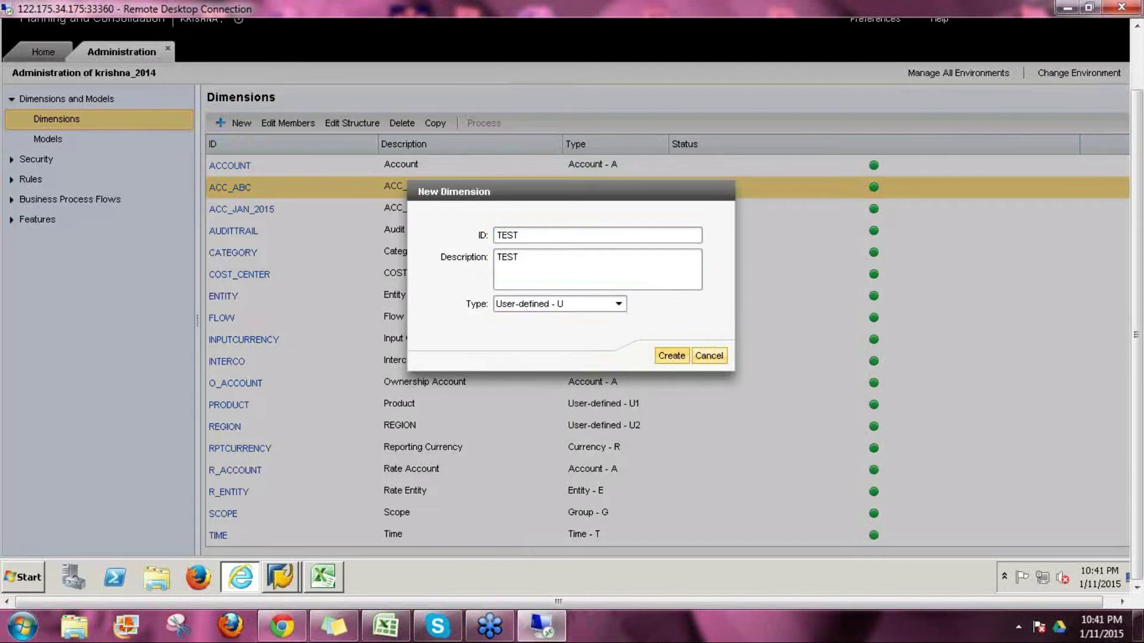
left_click(670, 357)
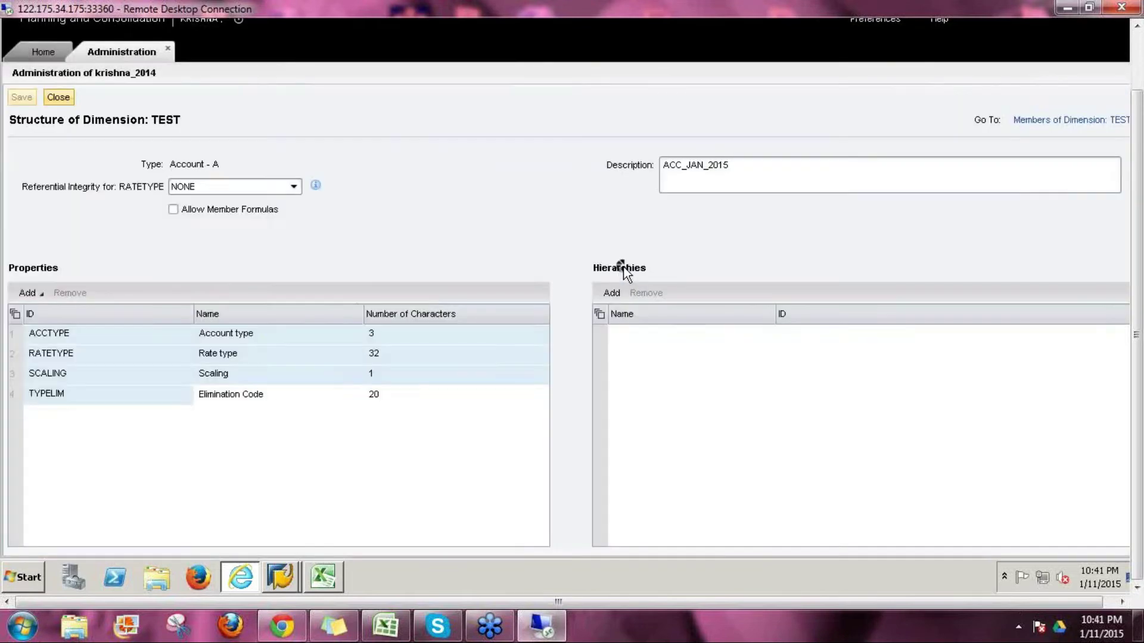
- Check the members grid columns and the structure of the TEST dimension, and return to the dimensions list
left_click(1028, 120)
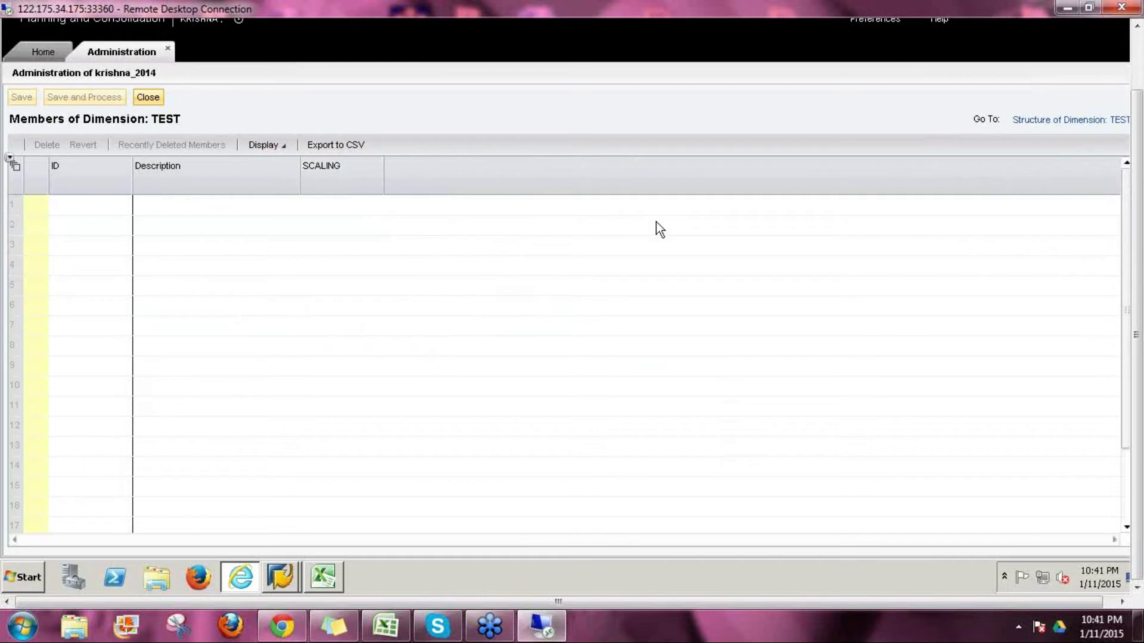
left_click(1034, 121)
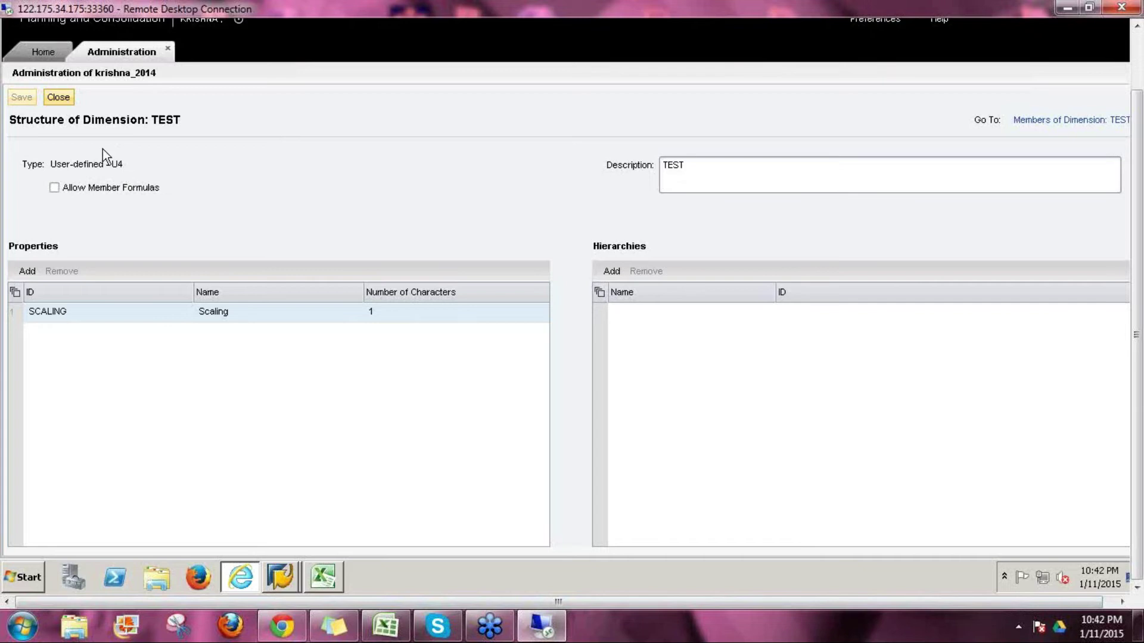
left_click(60, 97)
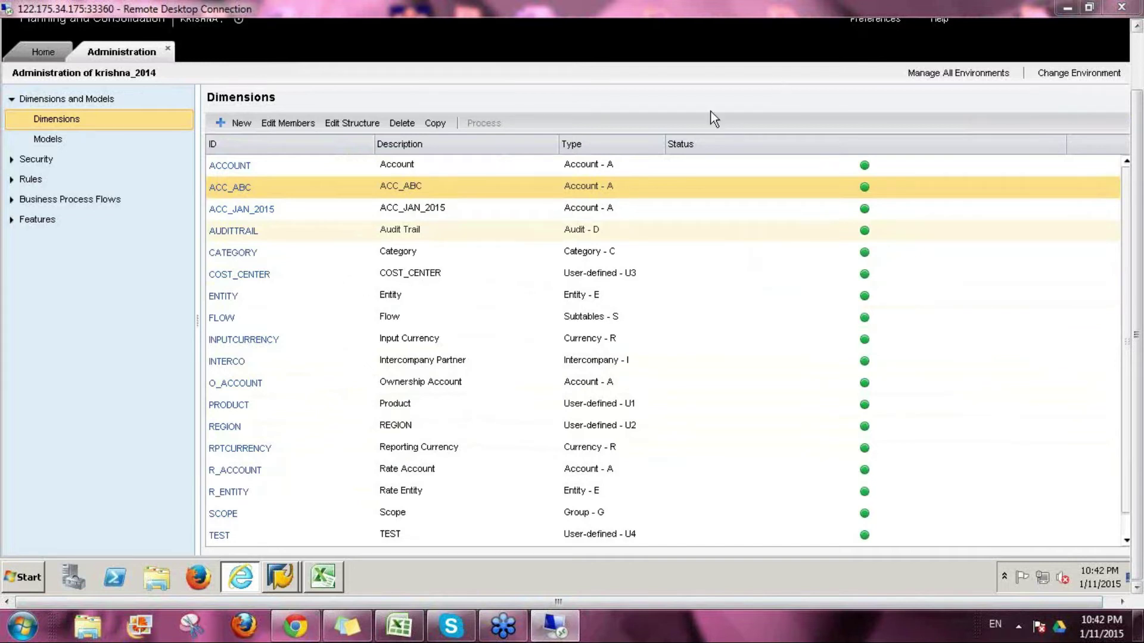
- Examine the ACCTYPE values of the first two members of the ACCOUNT dimension, and close the members grid
left_click(233, 168)
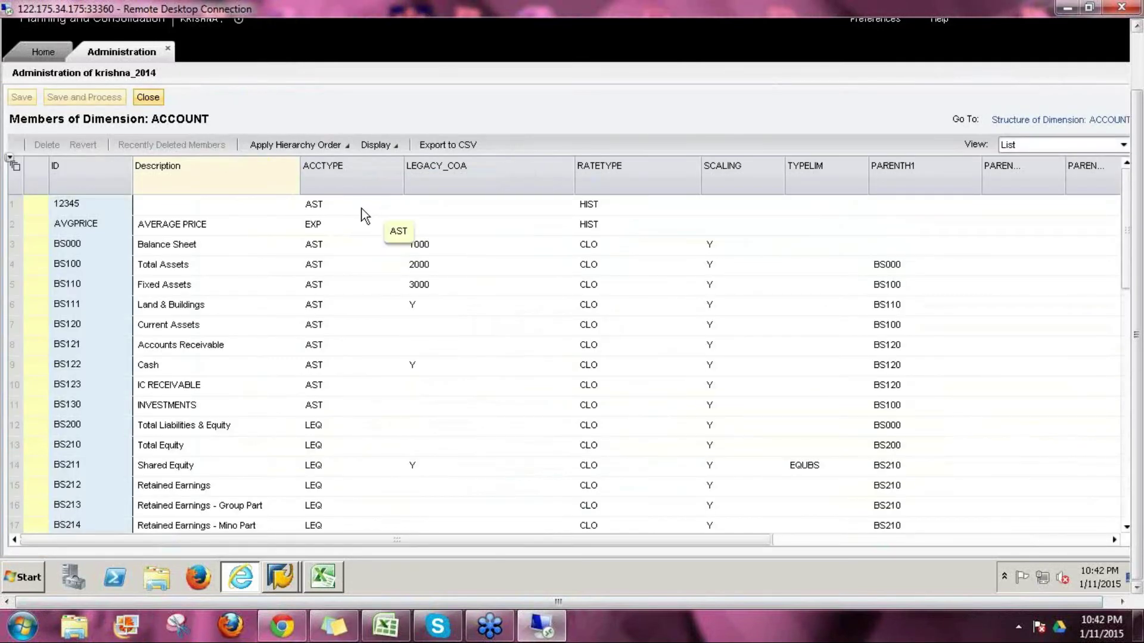
left_click(349, 207)
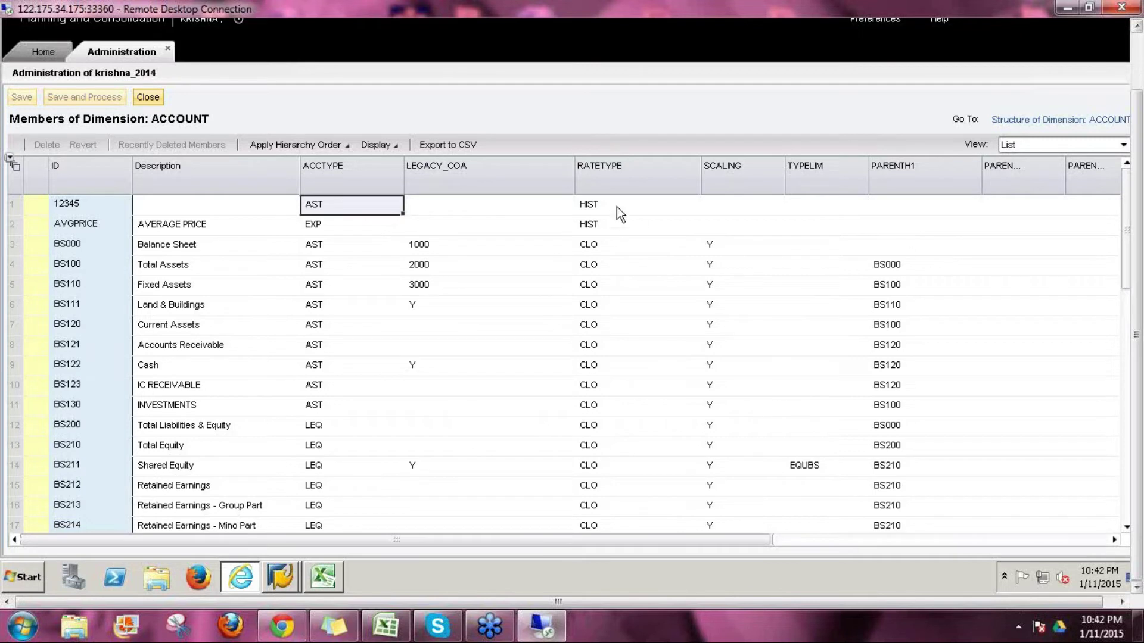
left_click(325, 229)
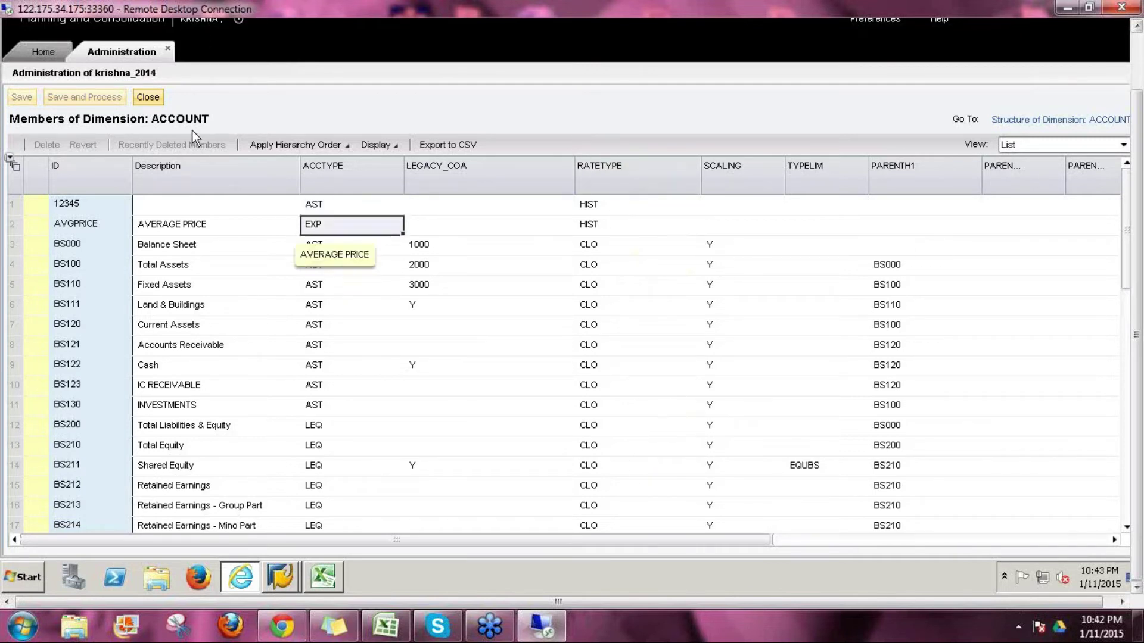
left_click(148, 97)
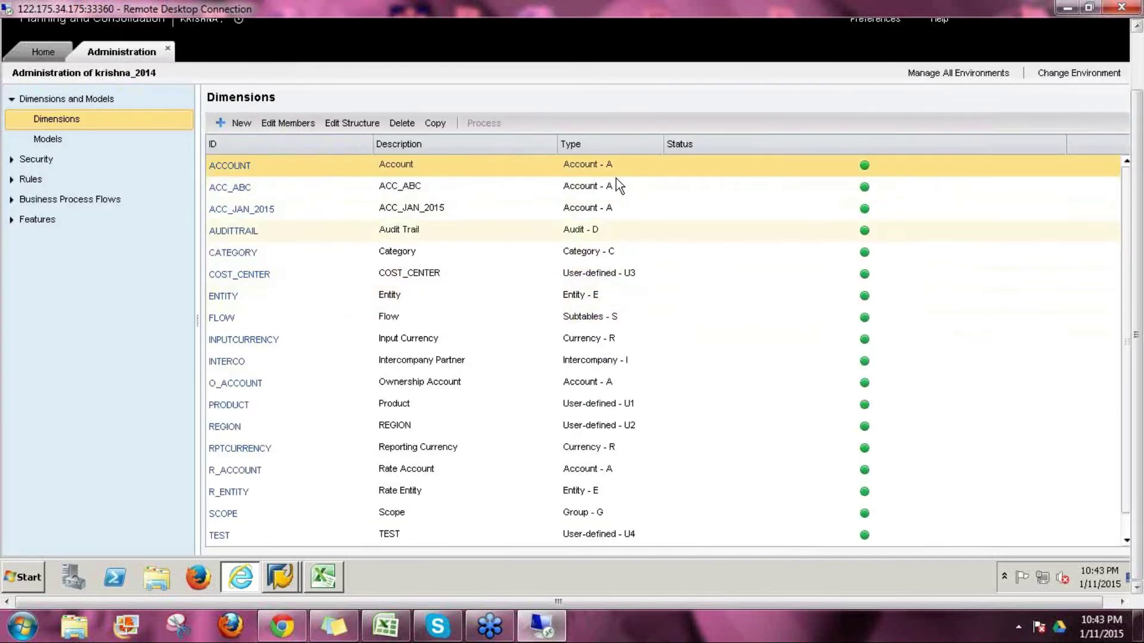
- Delete the user-defined TEST dimension and confirm the deletion
left_click(621, 411)
left_click(624, 426)
left_click(599, 536)
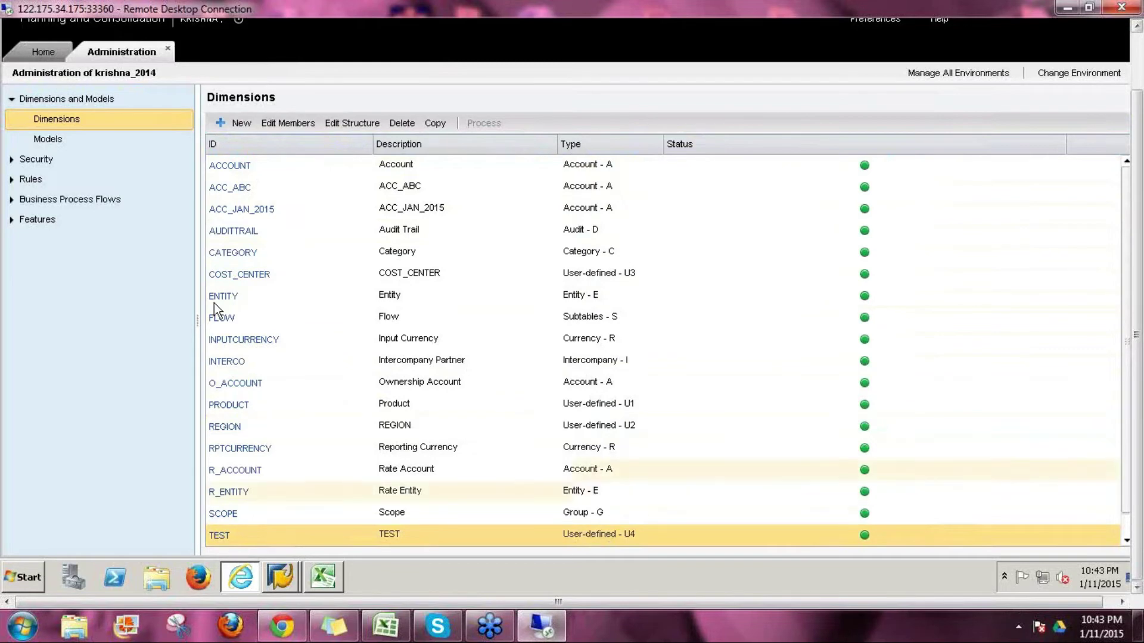
left_click(402, 126)
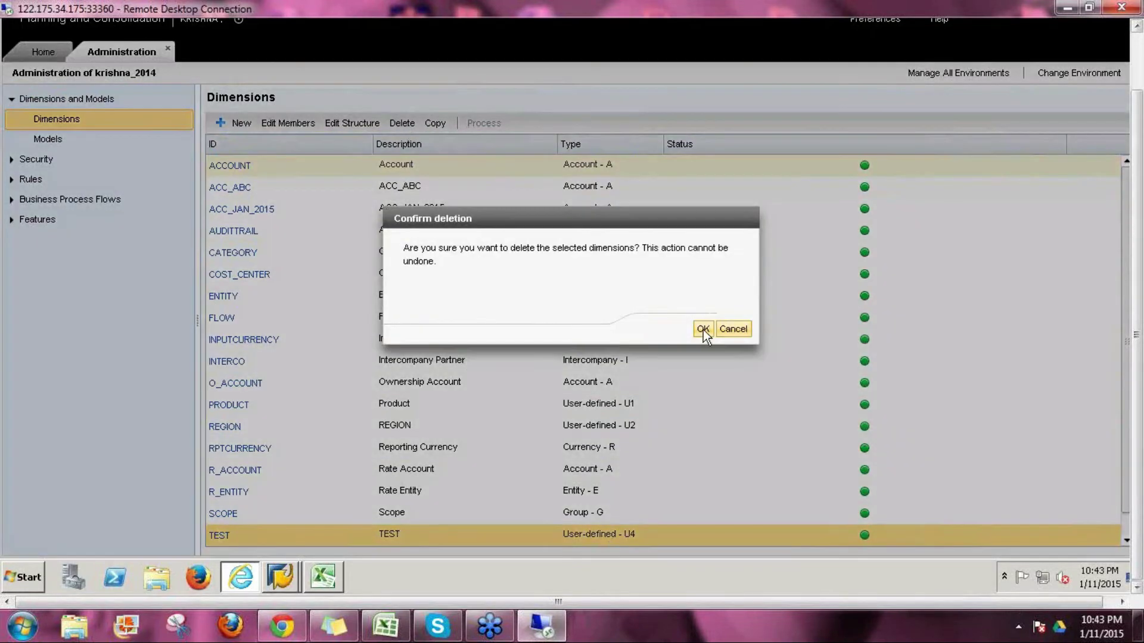
left_click(703, 330)
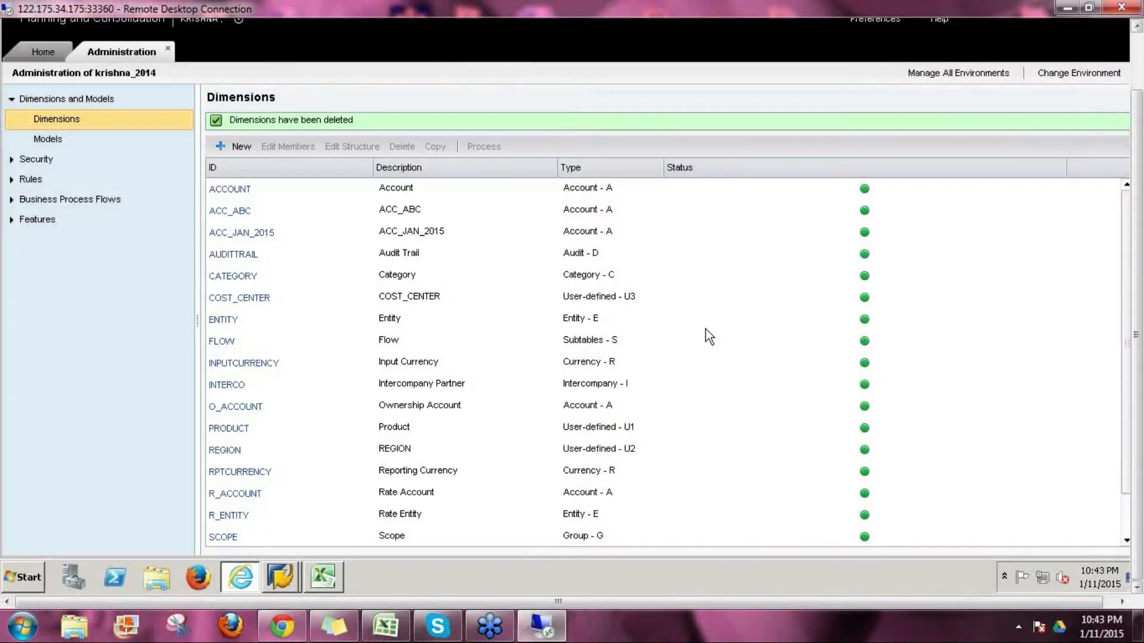
- View the members of the ACCOUNT dimension, and open its structure from the dimensions list
left_click(261, 190)
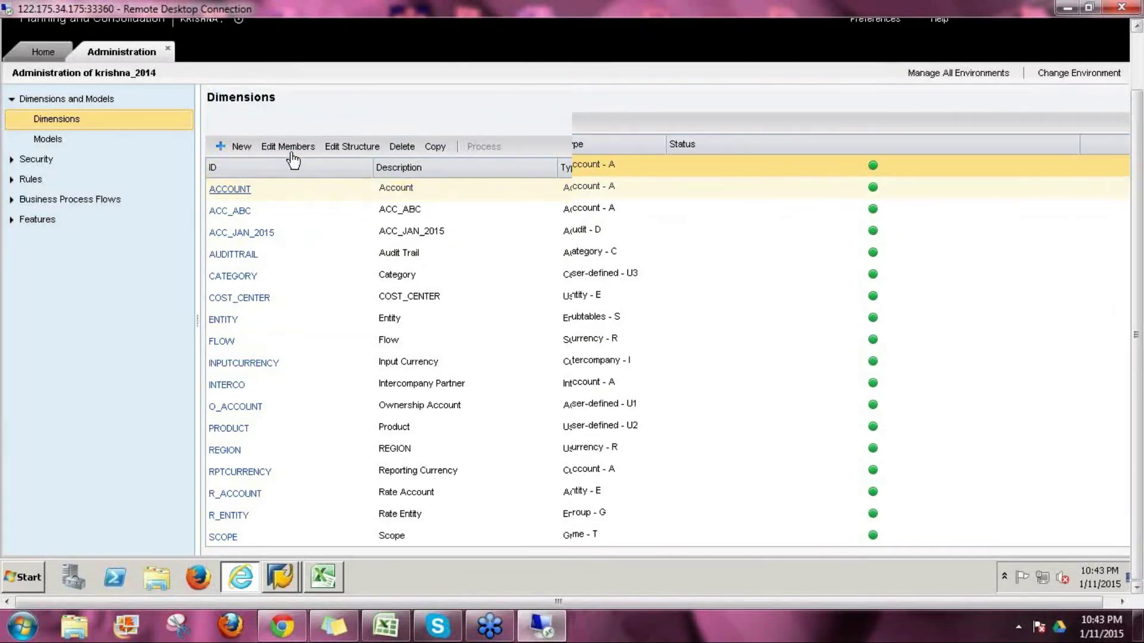
left_click(288, 123)
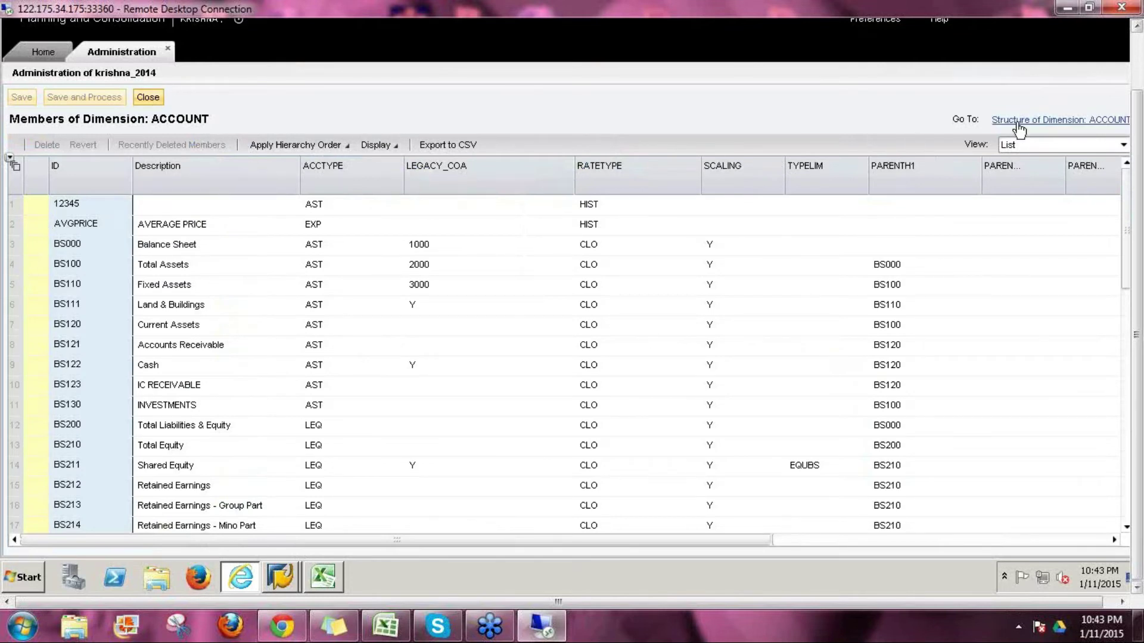
left_click(151, 100)
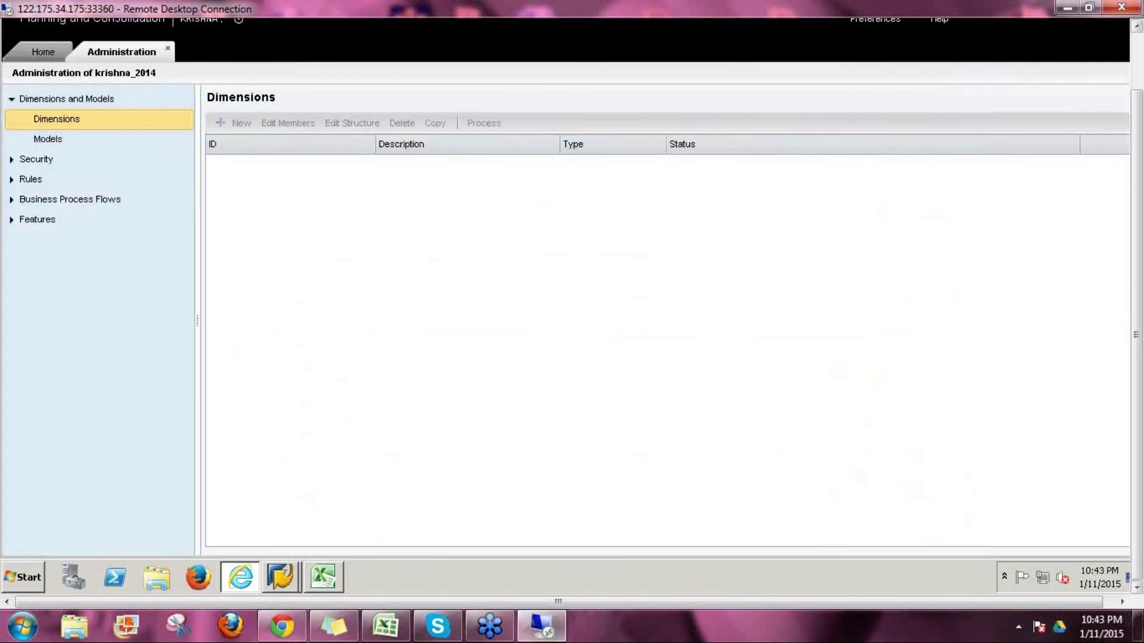
left_click(280, 166)
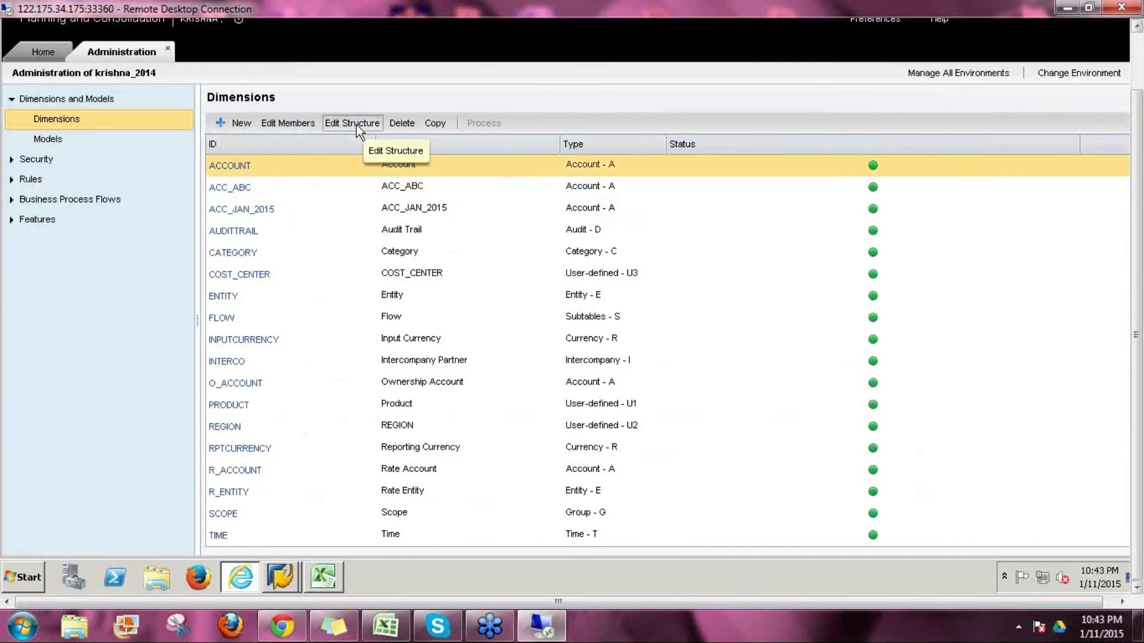
left_click(357, 124)
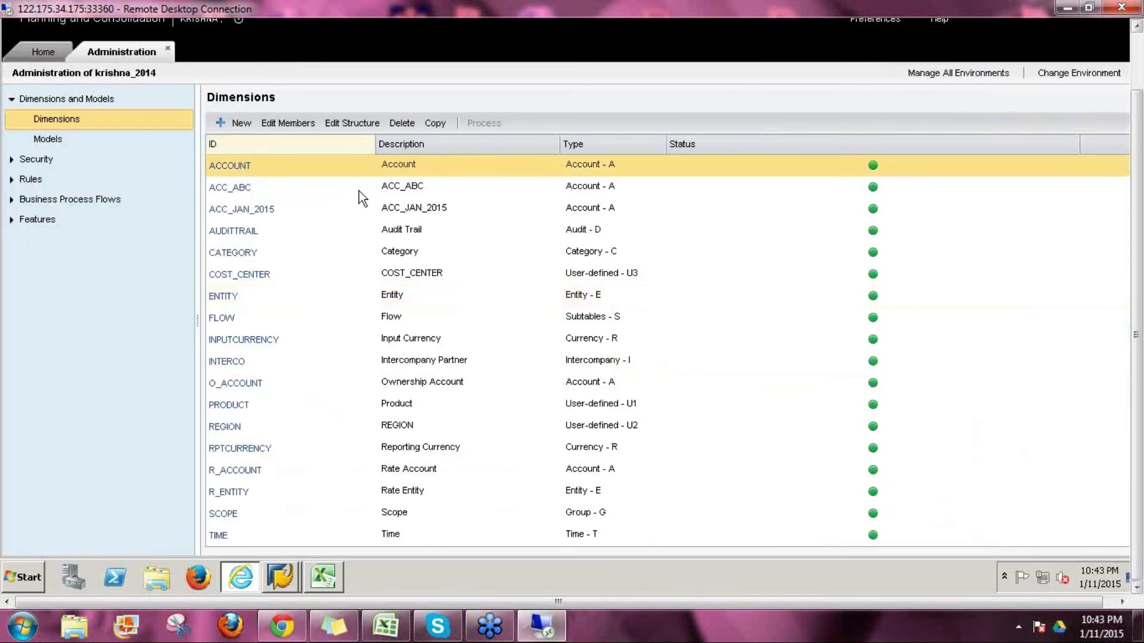
- Add a member with ID 2222 to the ACC_ABC dimension, save the members without processing, and close the grid
left_click(276, 190)
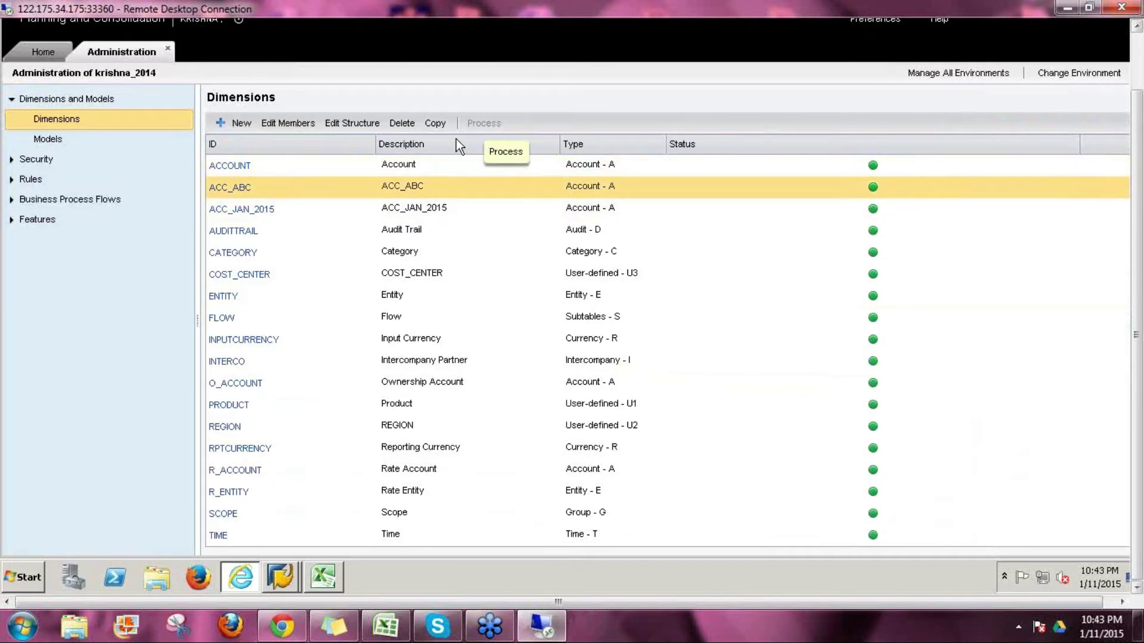
left_click(231, 187)
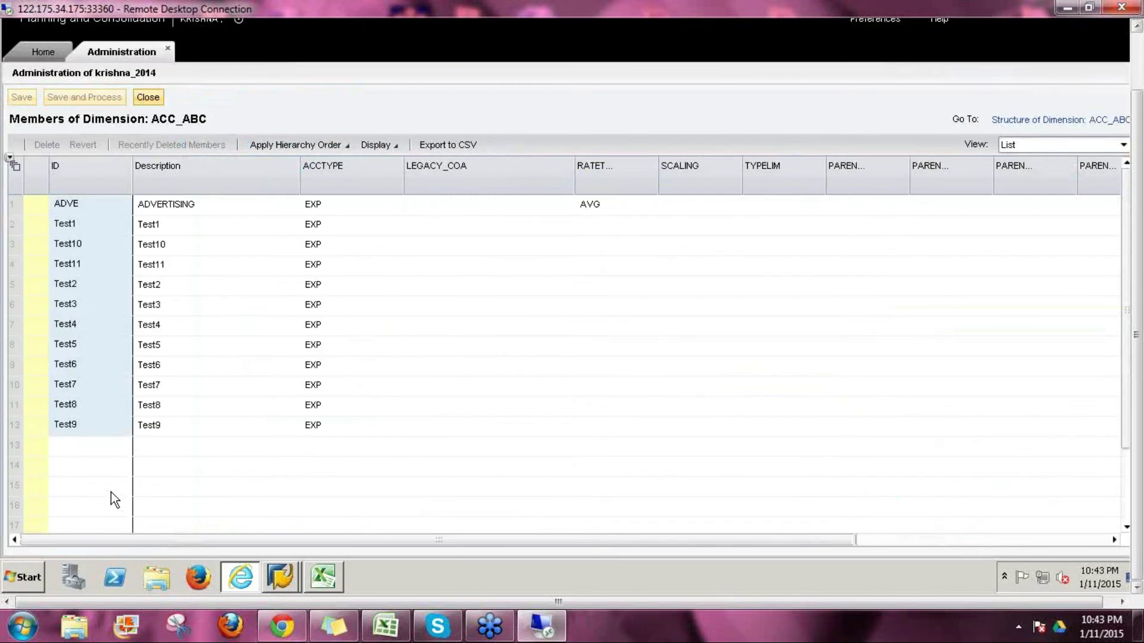
left_click(83, 448)
type("2222")
key("Return")
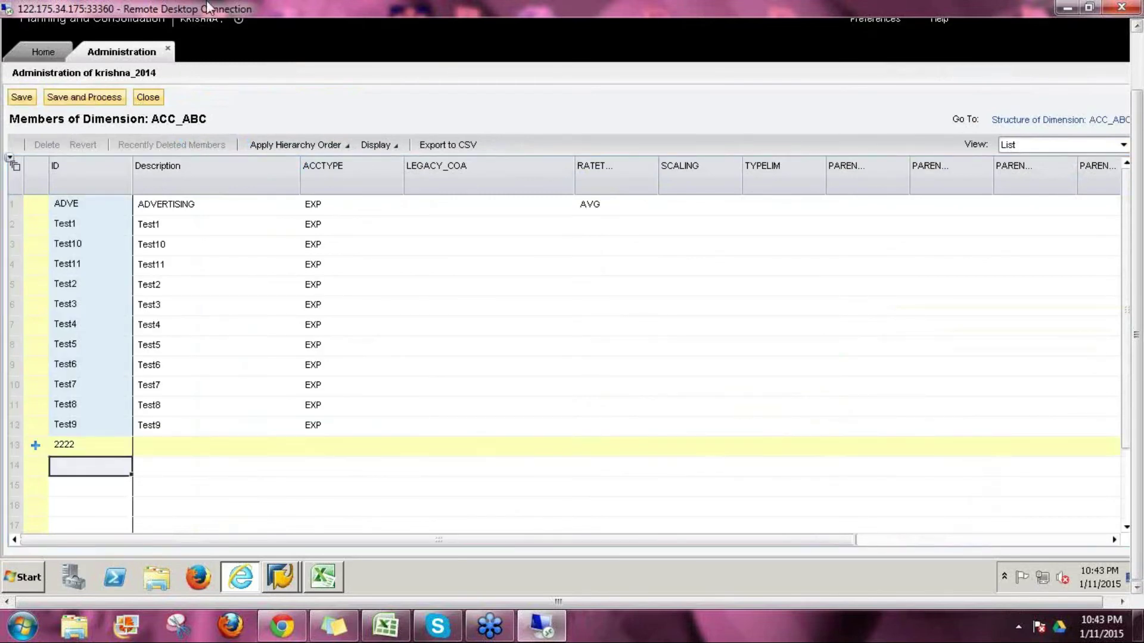
left_click(25, 98)
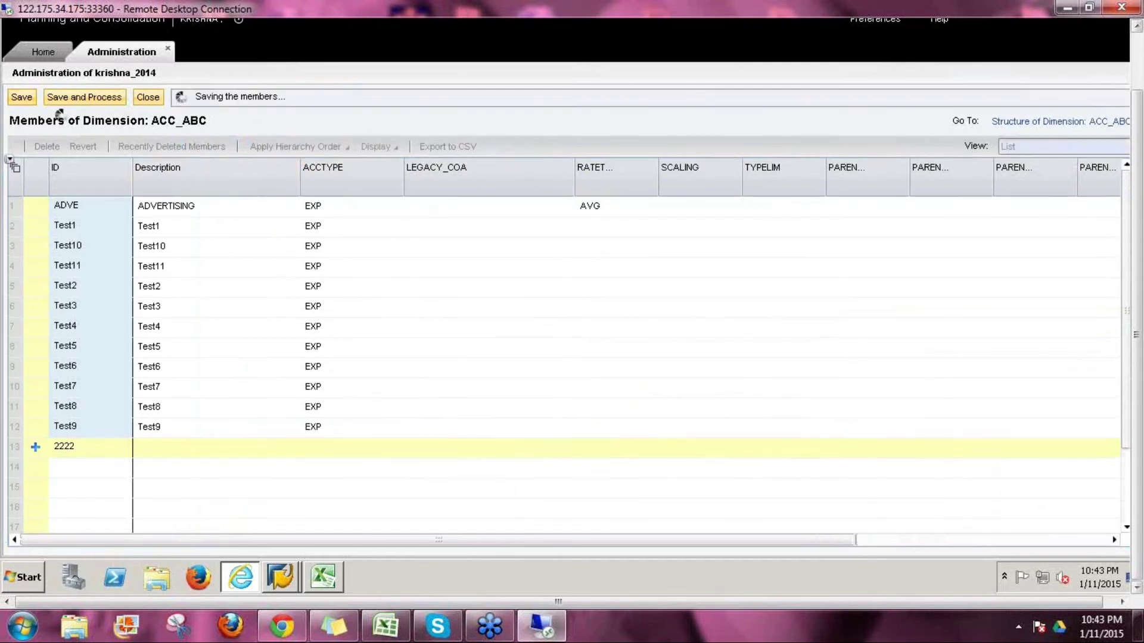
left_click(148, 97)
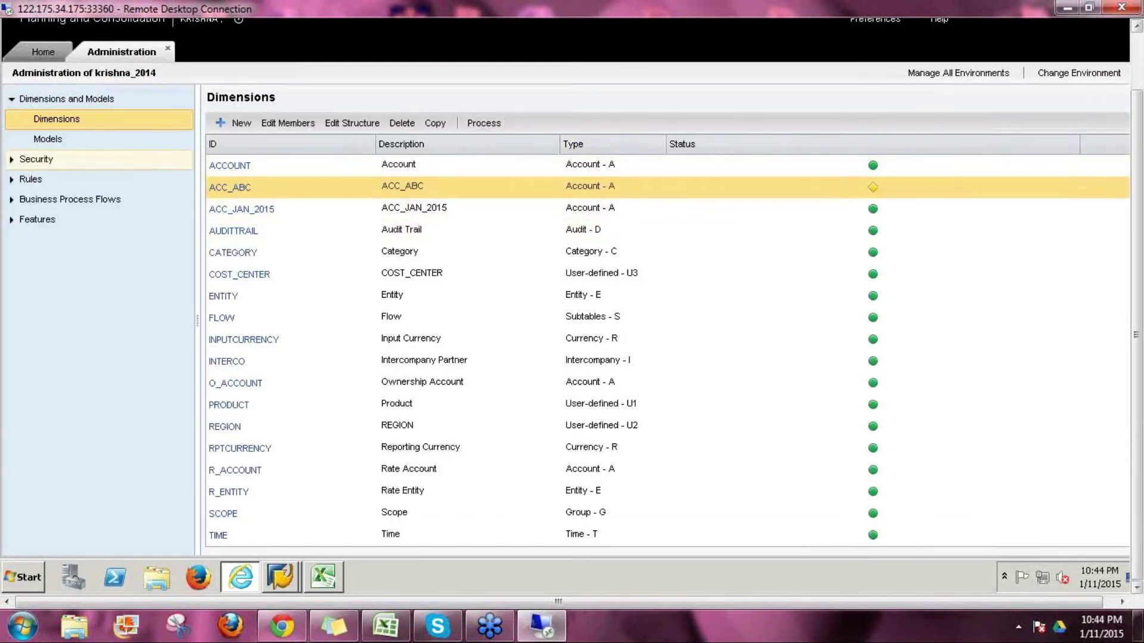
- Try to process the ACC_ABC dimension without taking the environment offline, and read the processing details
left_click(235, 189)
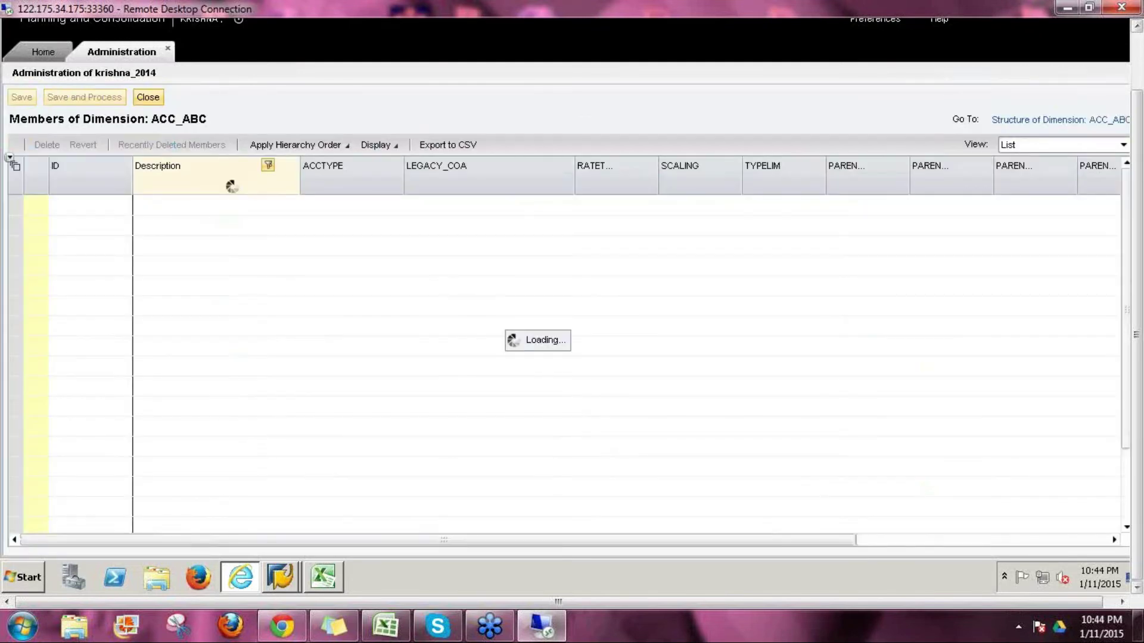
left_click(148, 98)
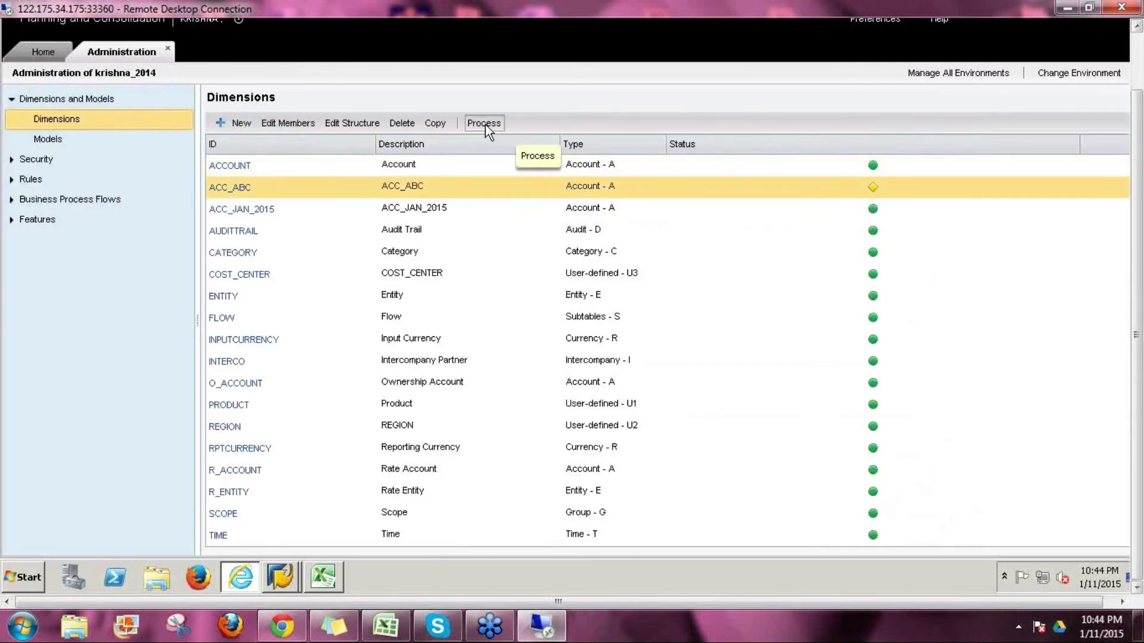
left_click(486, 124)
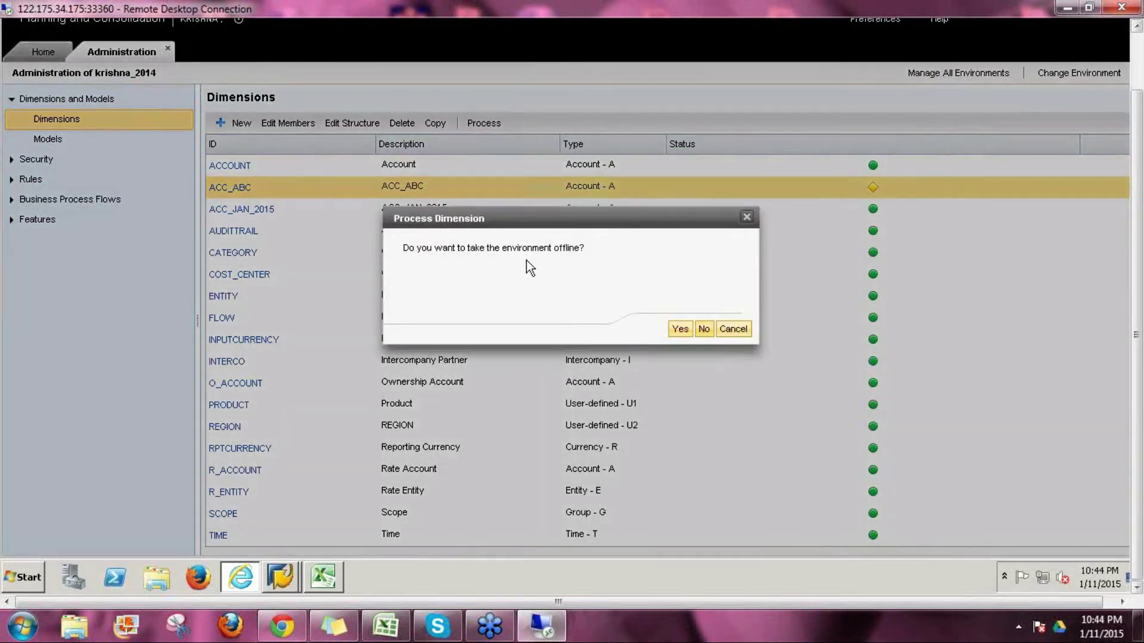
left_click(703, 330)
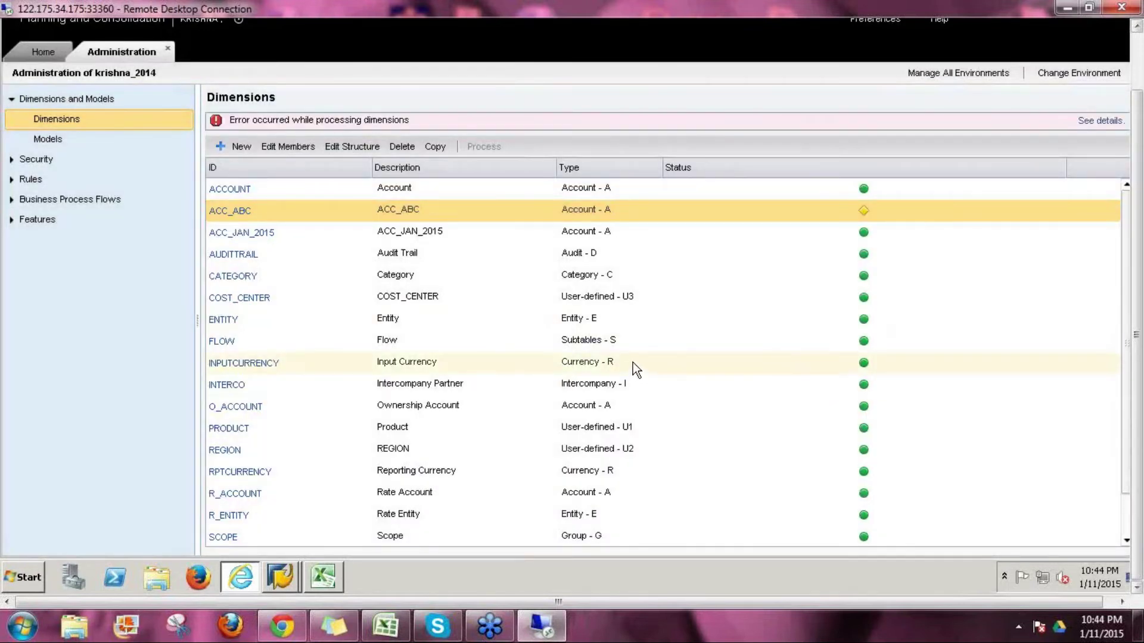
left_click(1082, 132)
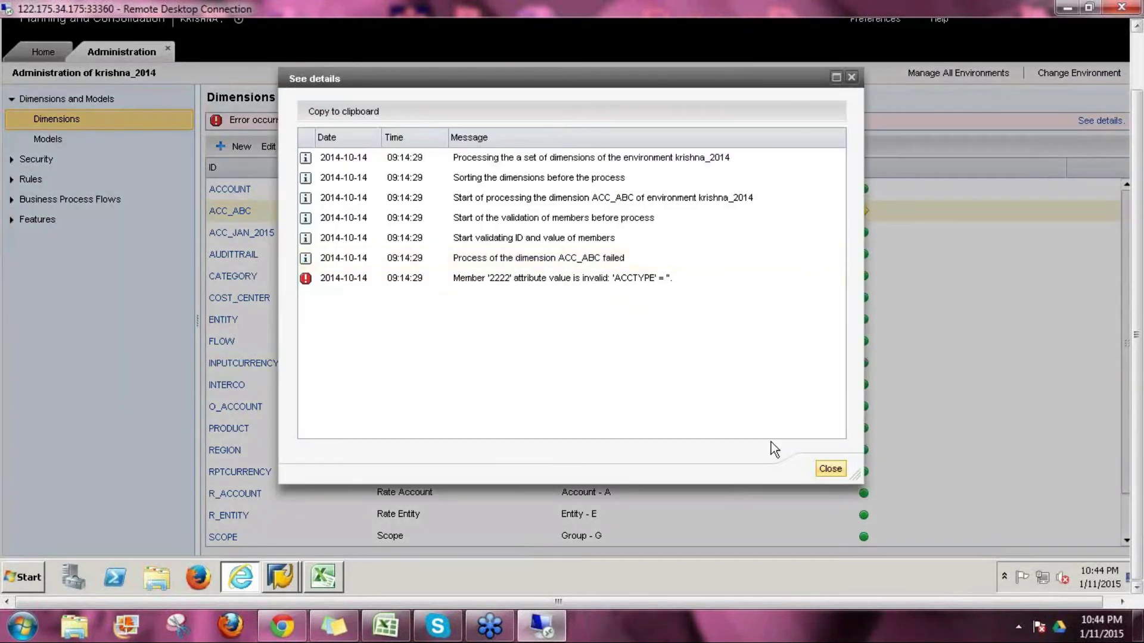
left_click(829, 468)
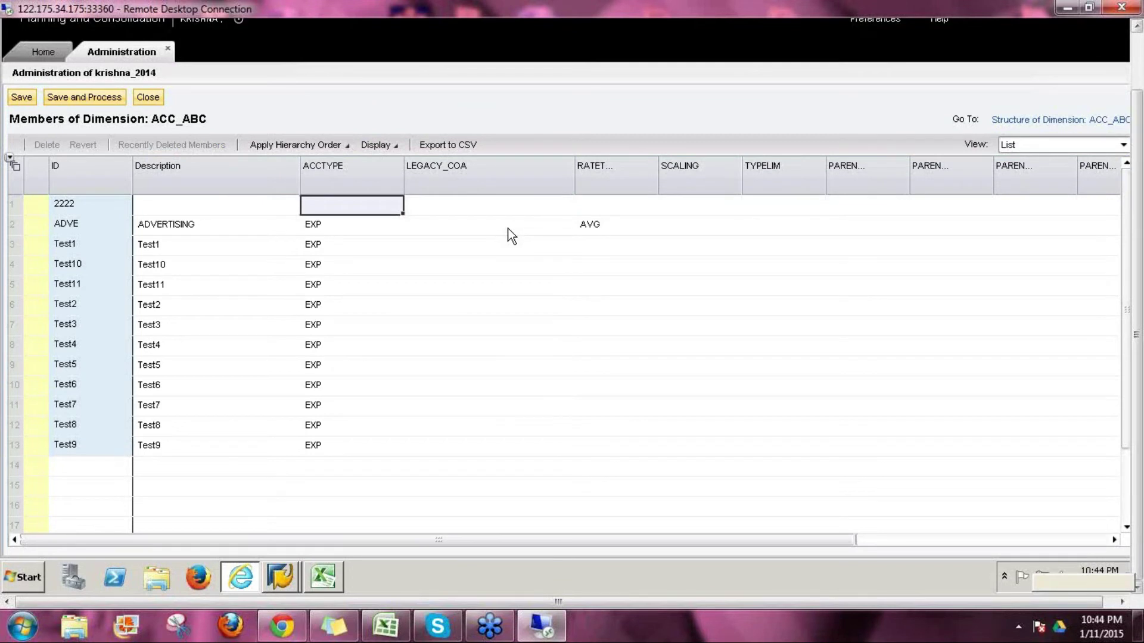
- Set the ACCTYPE of member 2222 in the ACC_ABC dimension to EXP and save the members
key("Caps_Lock")
type("EXP")
key("Return")
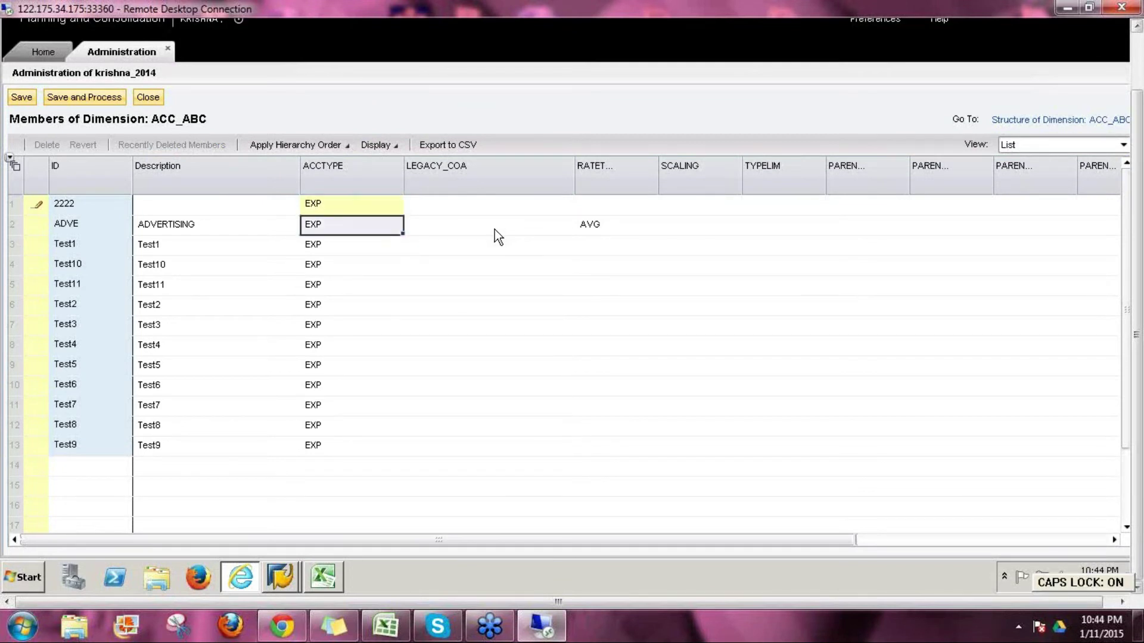
left_click(18, 97)
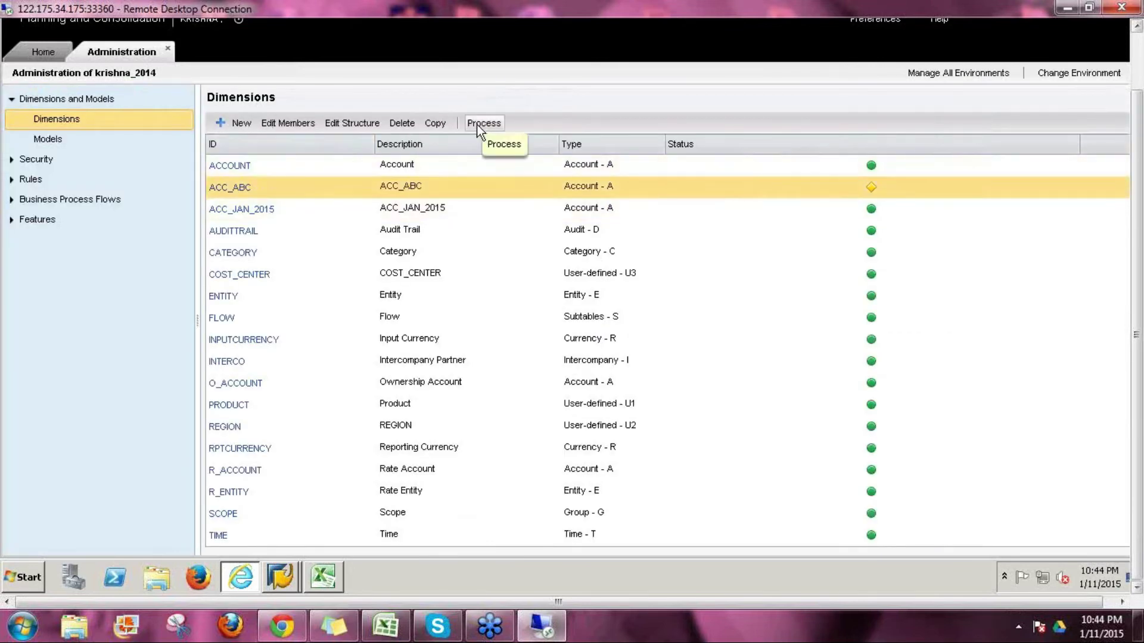
- Process the ACC_ABC dimension while keeping the environment online
left_click(481, 131)
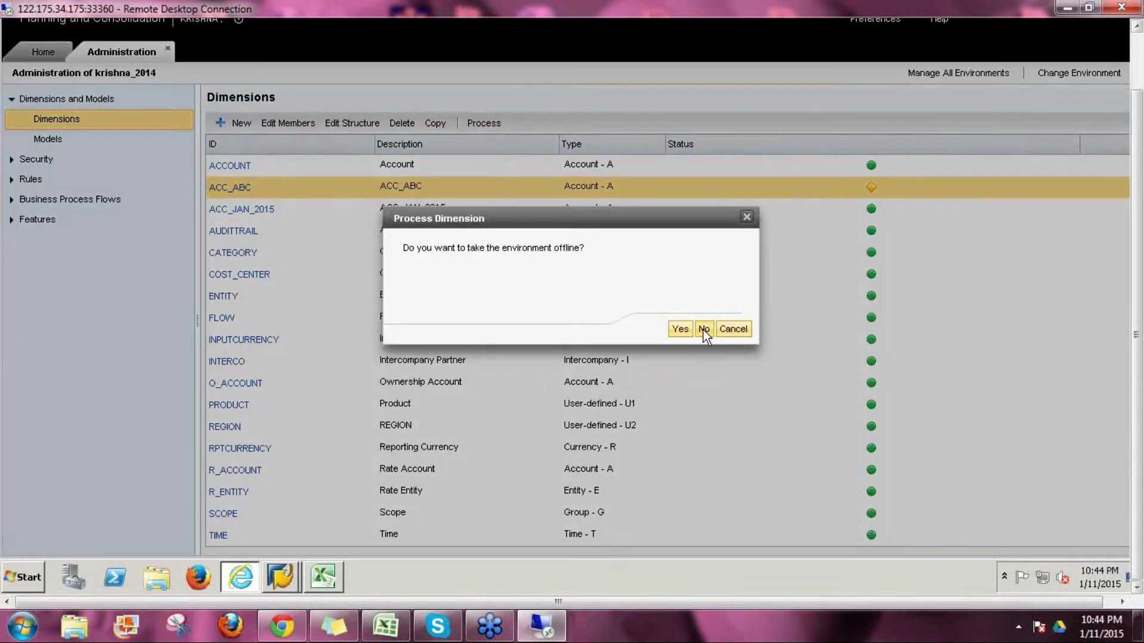
left_click(703, 330)
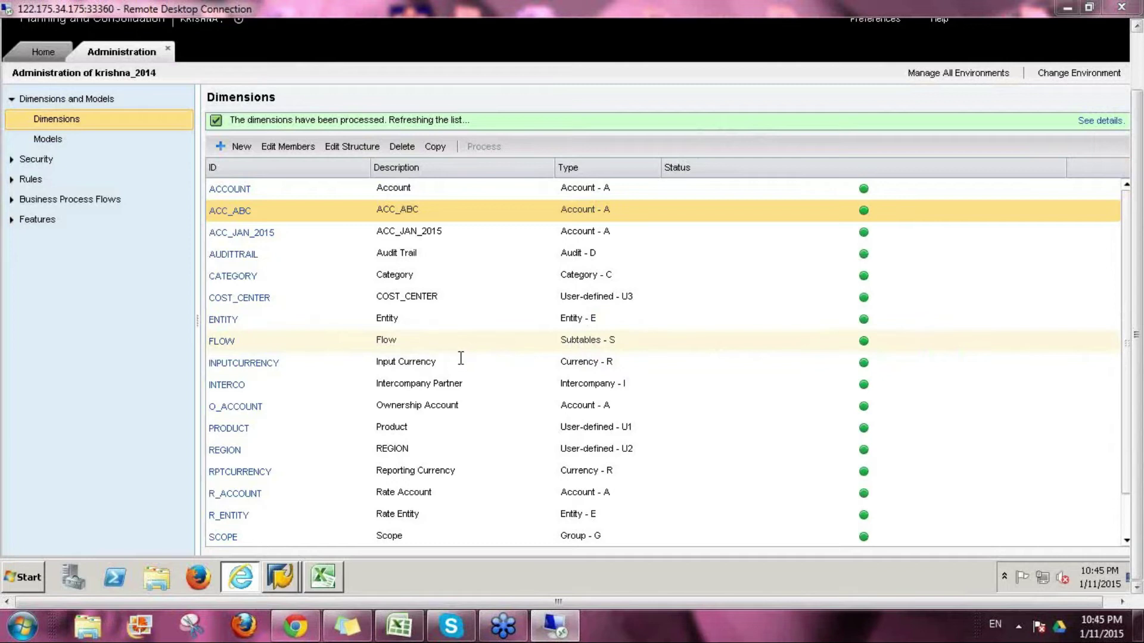
key("Caps_Lock")
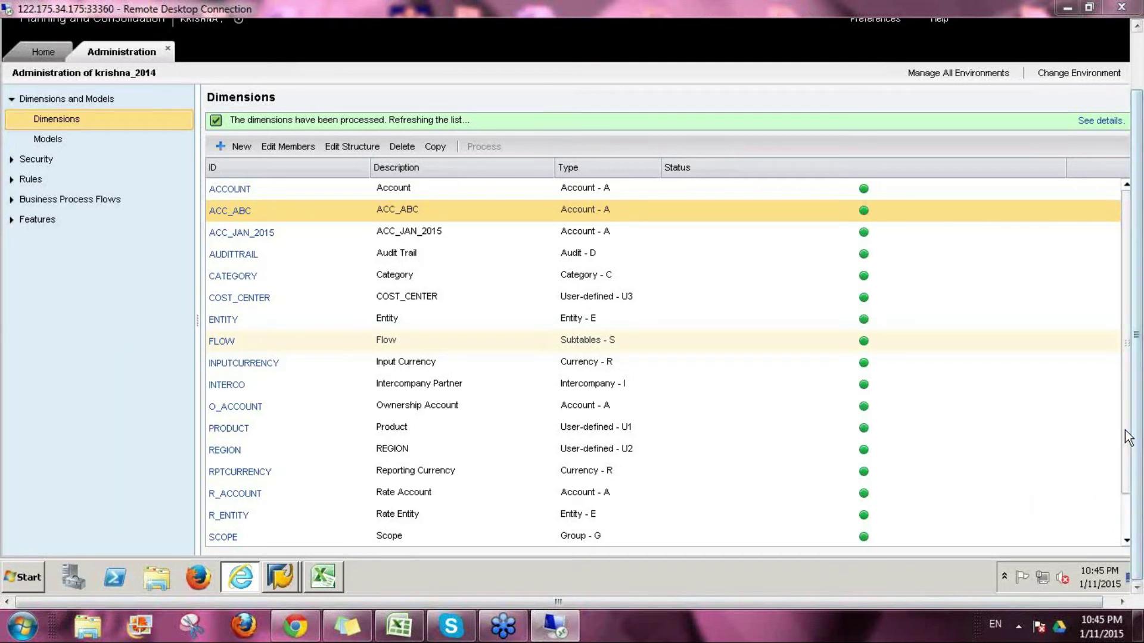
- Look over the types in the dimensions list and open the members of the ACCOUNT dimension
scroll(1128, 493, "down", 1)
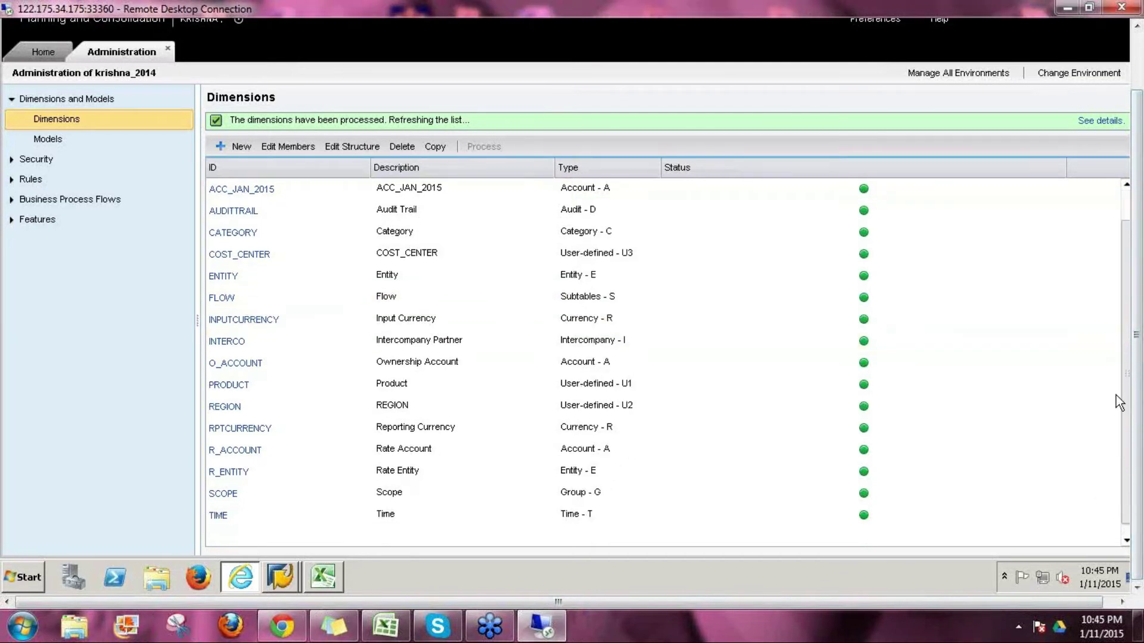
scroll(1117, 395, "up", 1)
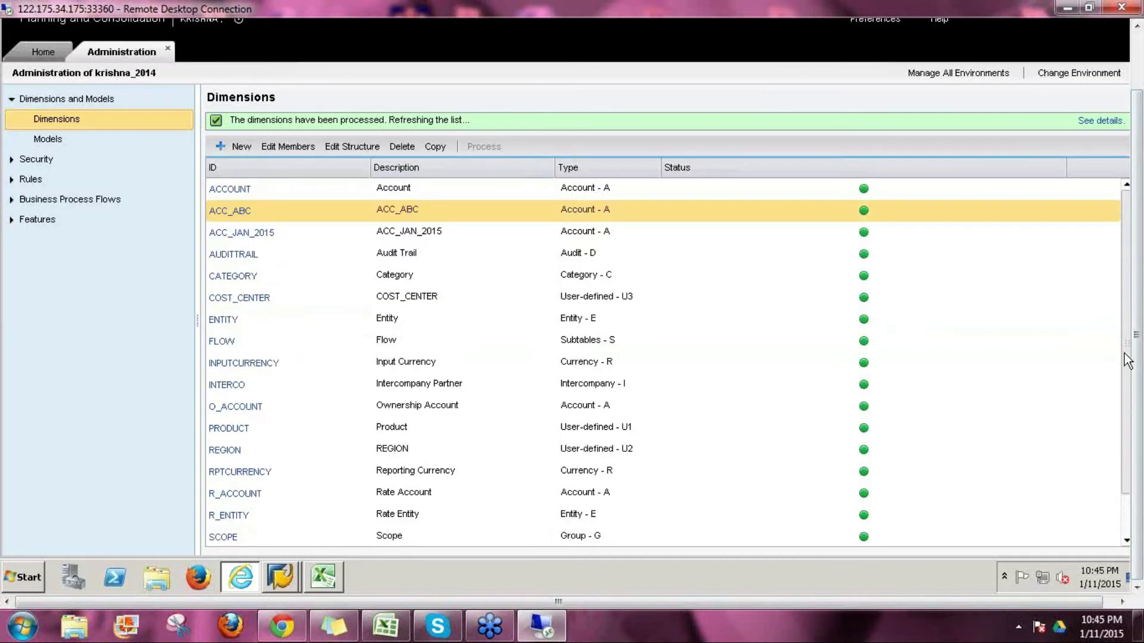
left_click(590, 191)
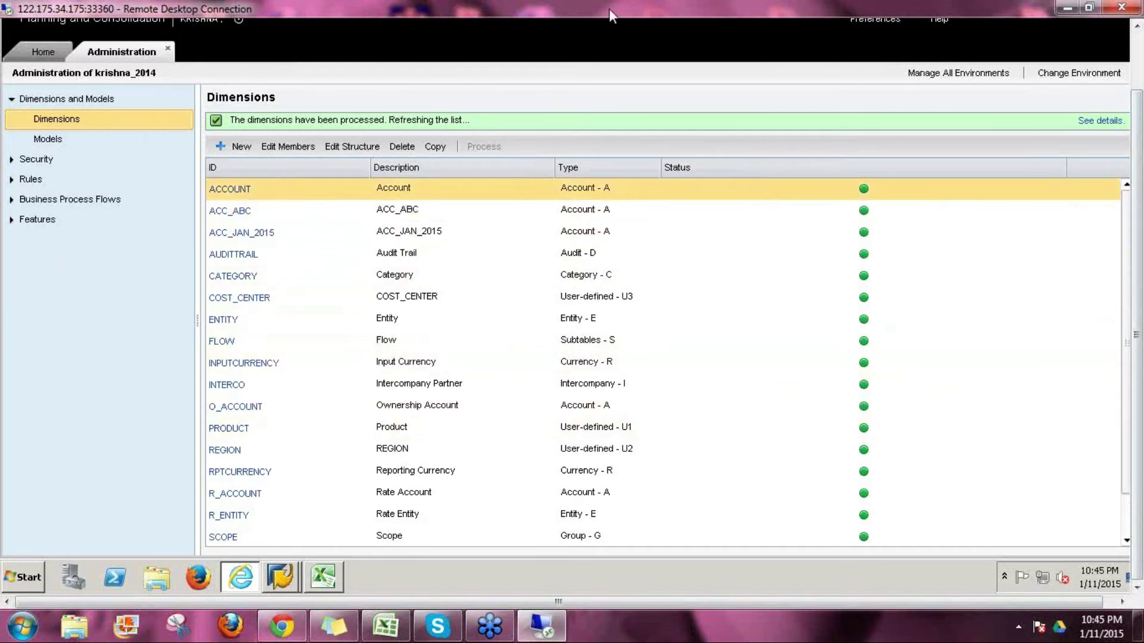
left_click(230, 189)
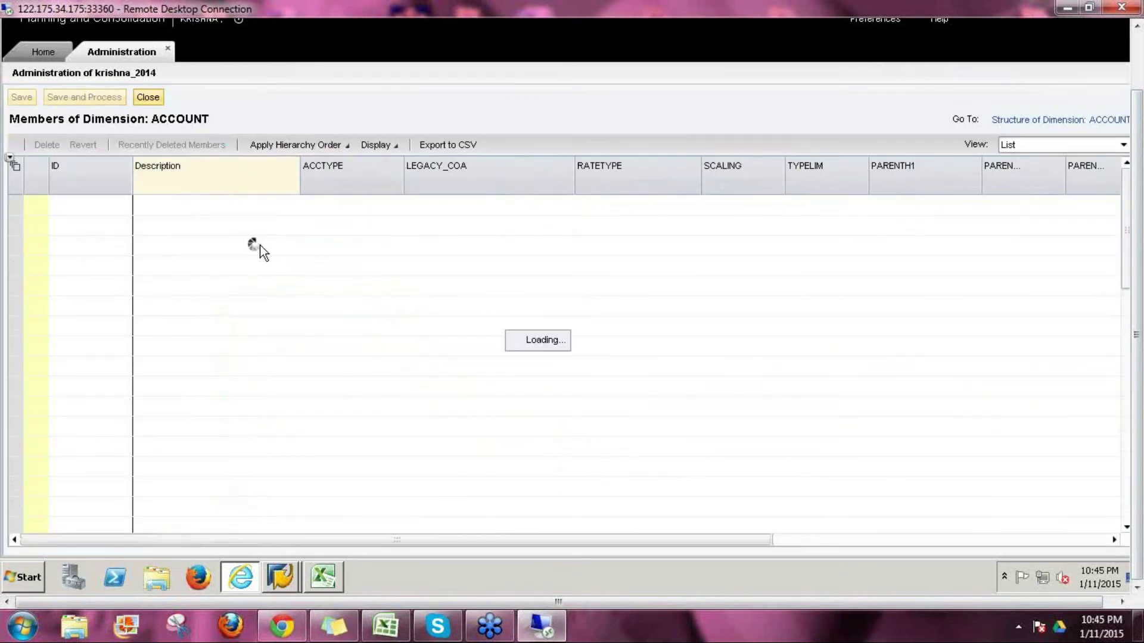
- Check the RATETYPE referential integrity setting in the ACCOUNT dimension's structure and examine the RATETYPE values of its members
left_click(1019, 122)
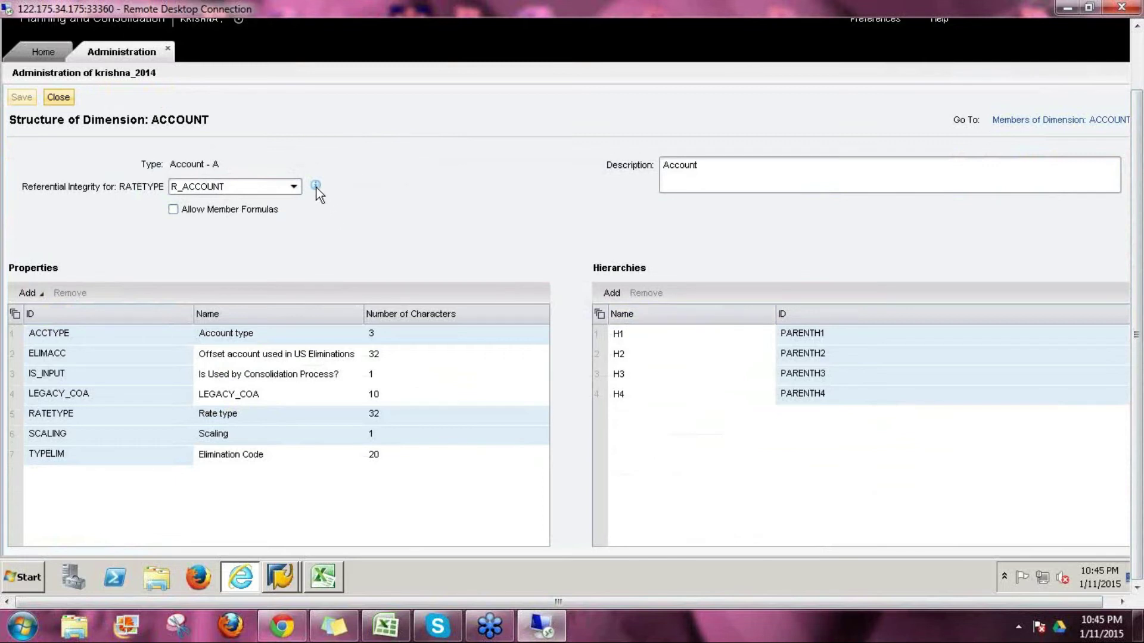
mouse_move(316, 186)
left_click(1034, 122)
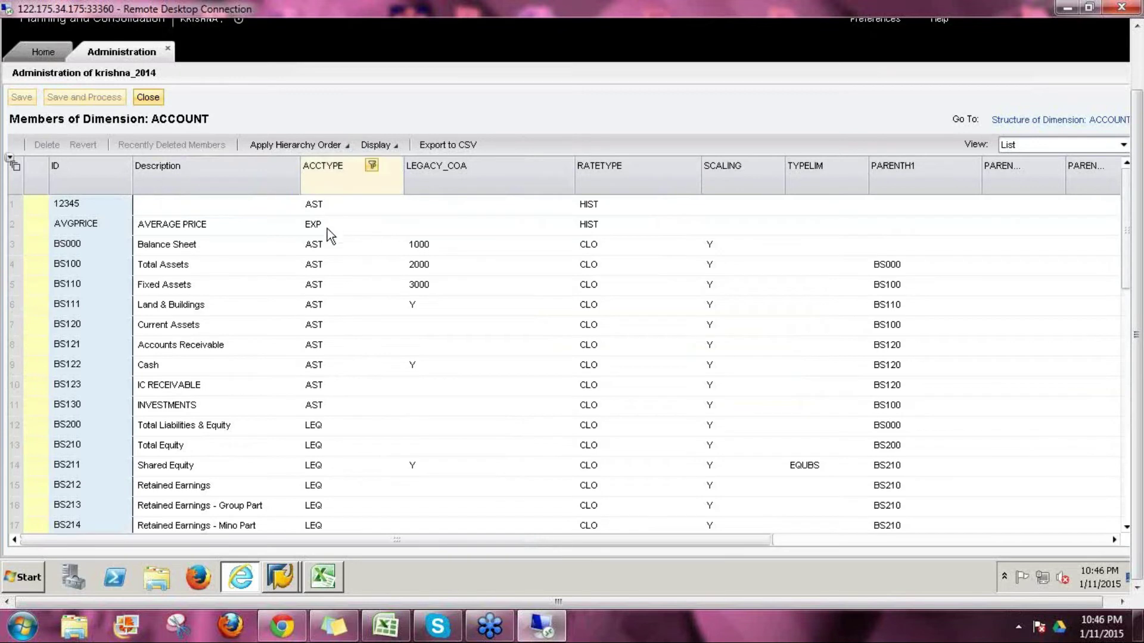
left_click(600, 205)
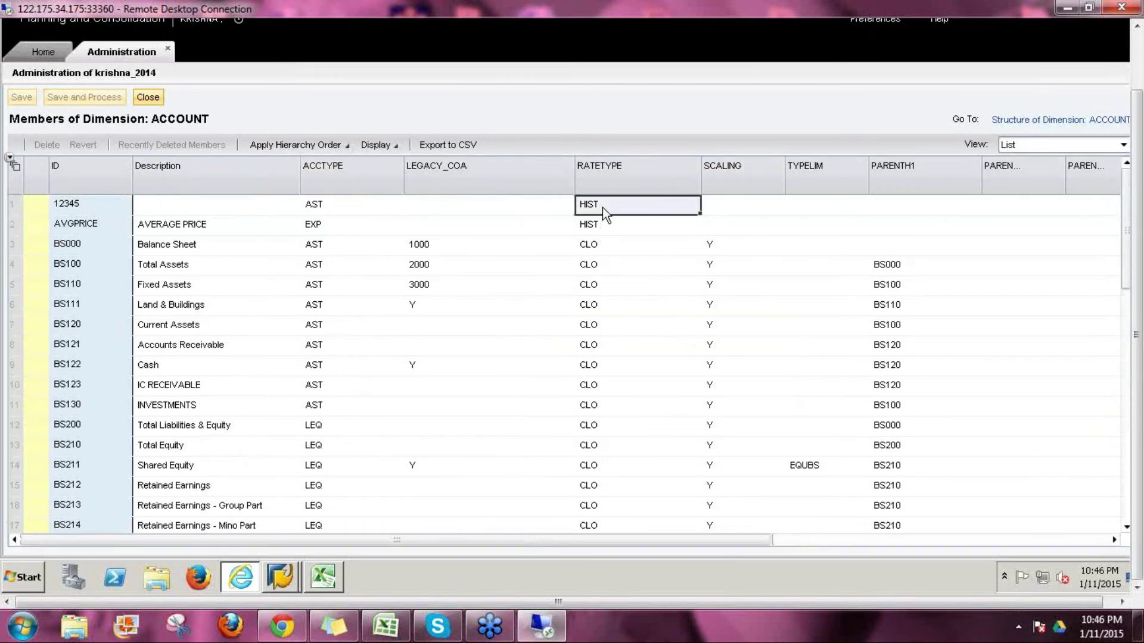
left_click(149, 97)
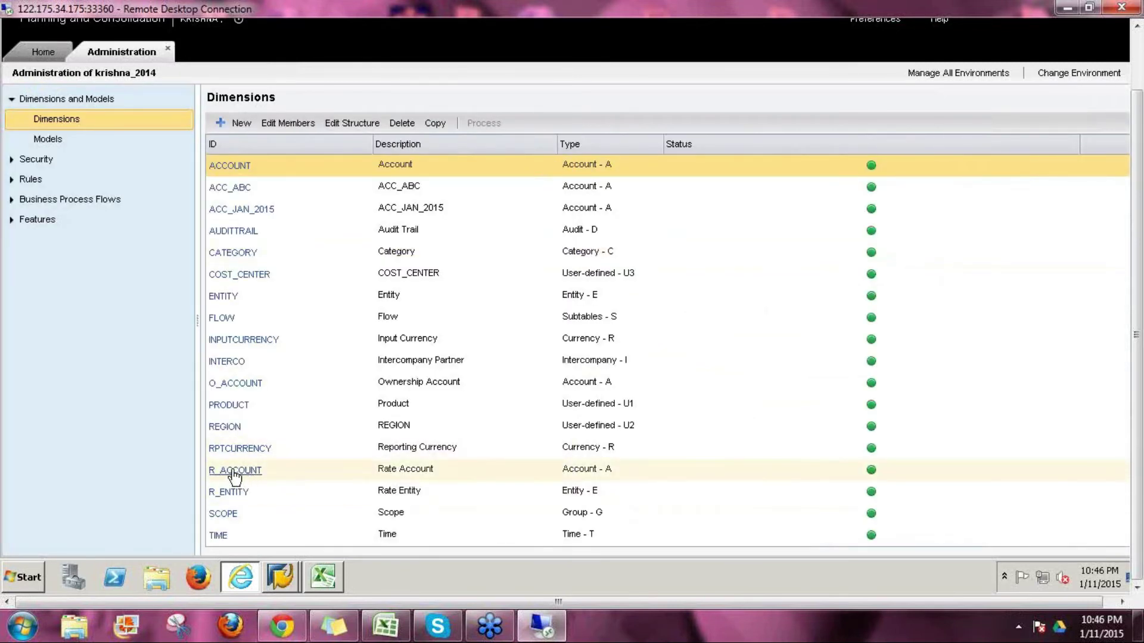
- Examine the member IDs of the R_ACCOUNT dimension and return to the dimensions list
left_click(244, 475)
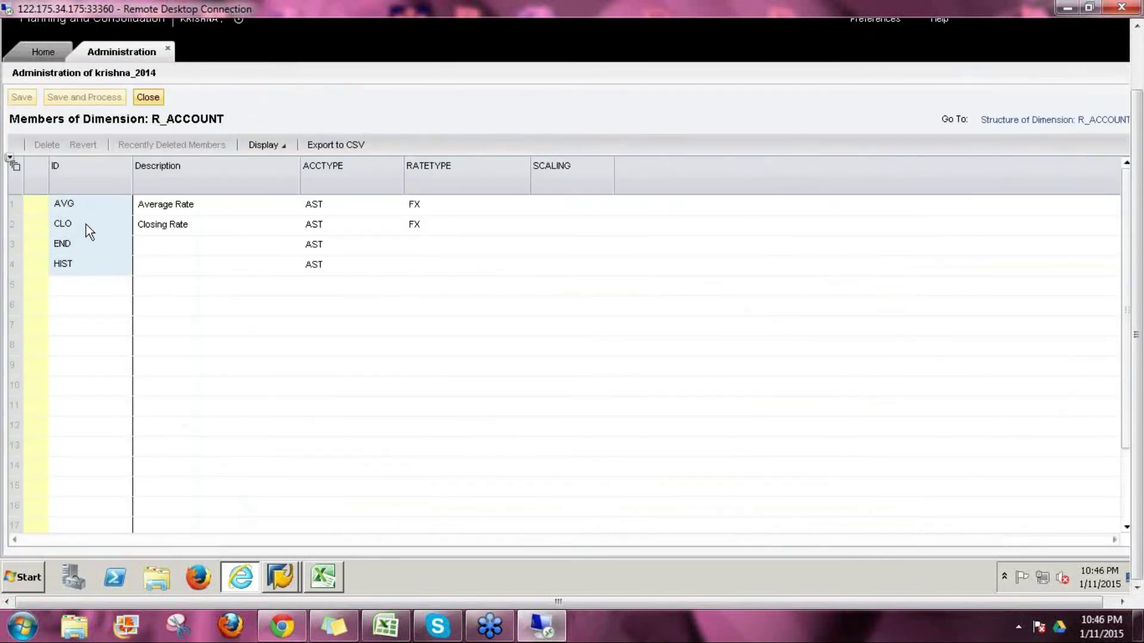
left_click(80, 268)
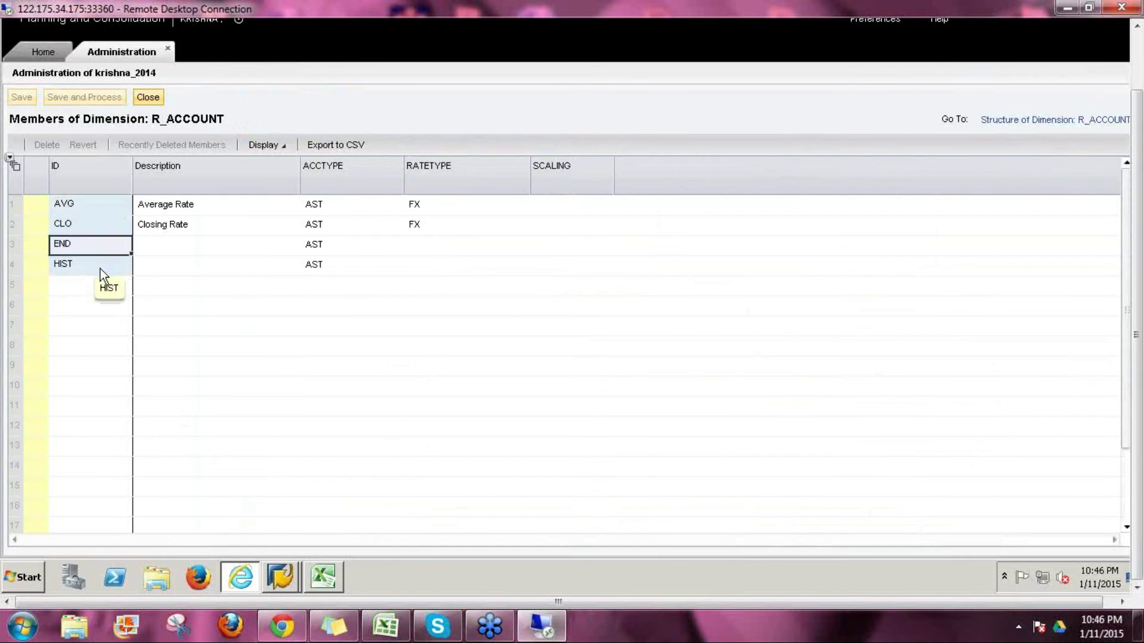
left_click(152, 99)
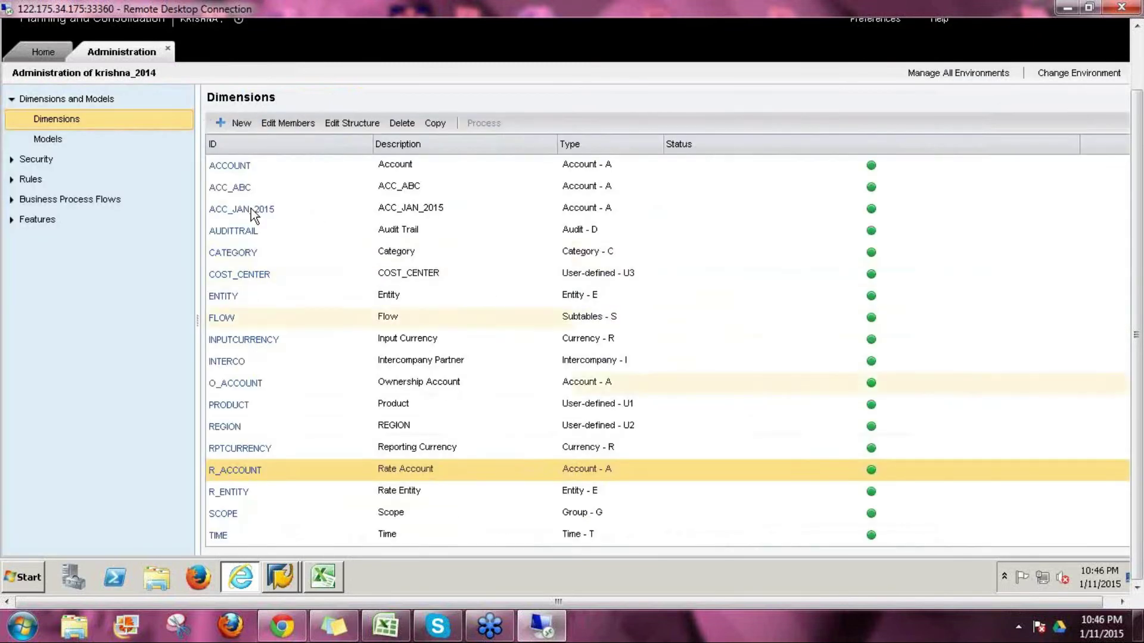
- Change the RATETYPE of the Balance Sheet member BS000 in the ACCOUNT dimension to CLOS
left_click(223, 166)
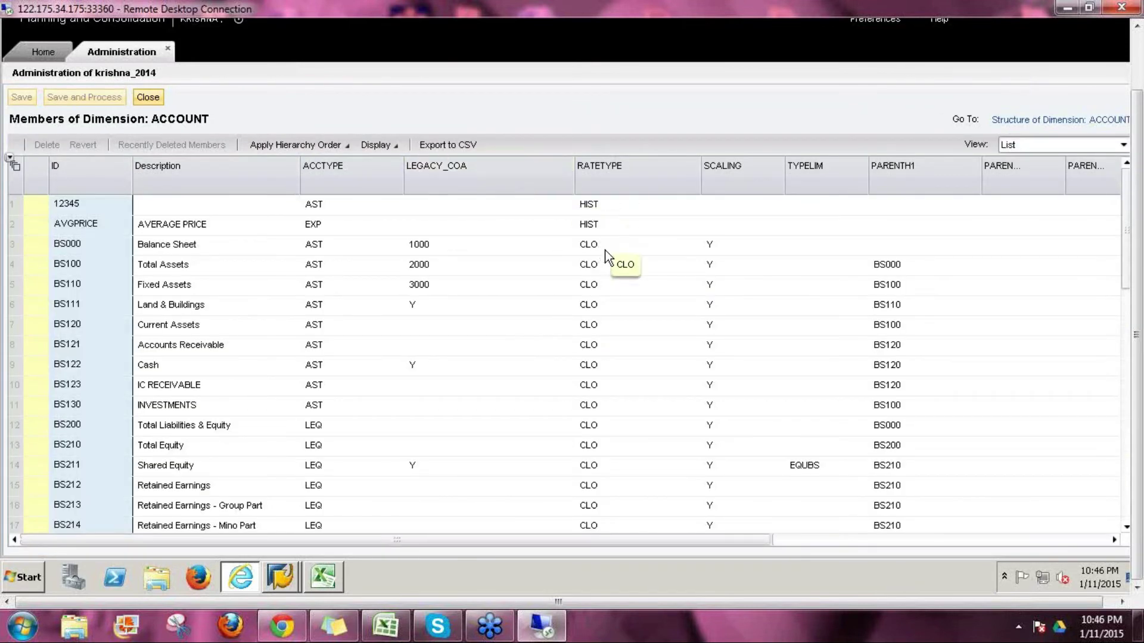
left_click(605, 249)
key("F2")
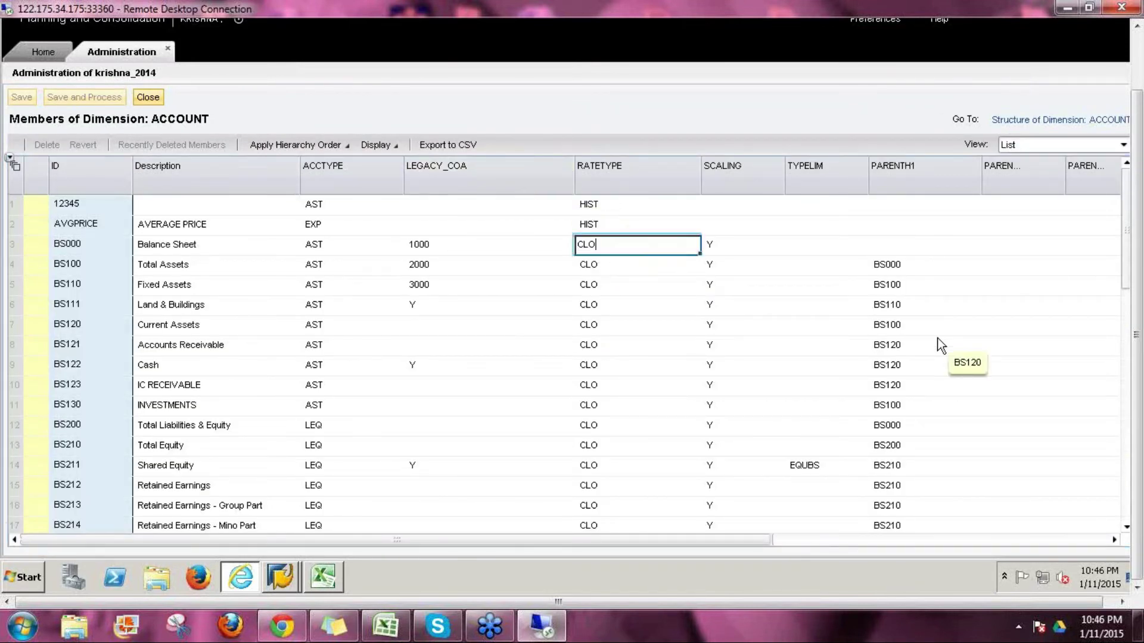
type("S")
key("Return")
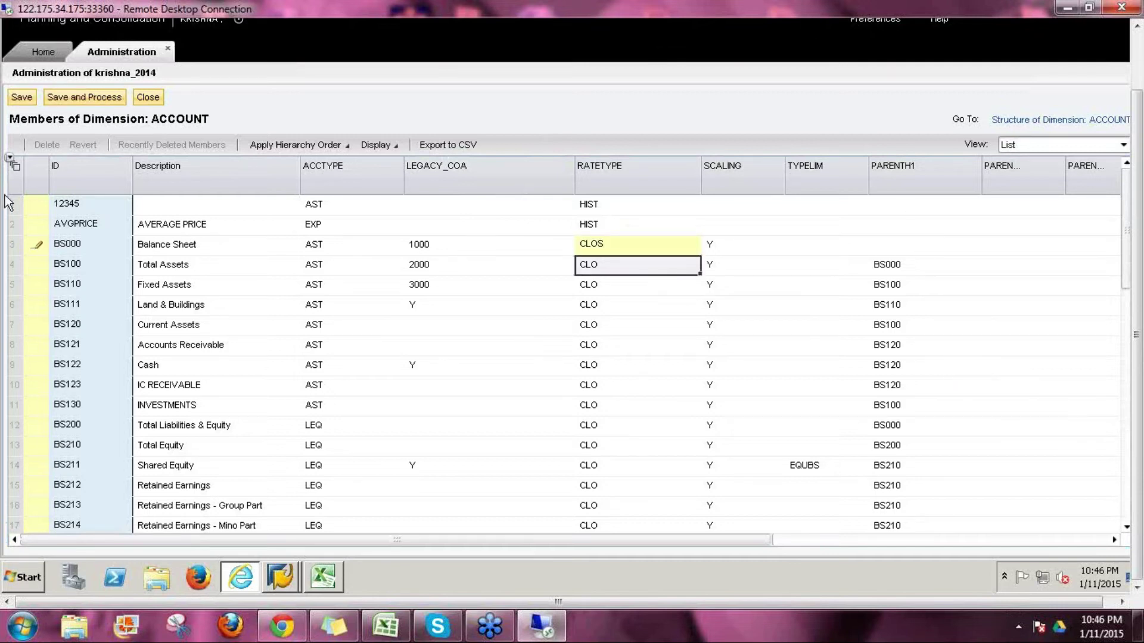
- Try to save and process the ACCOUNT dimension without taking the environment offline, and read the processing details
left_click(82, 98)
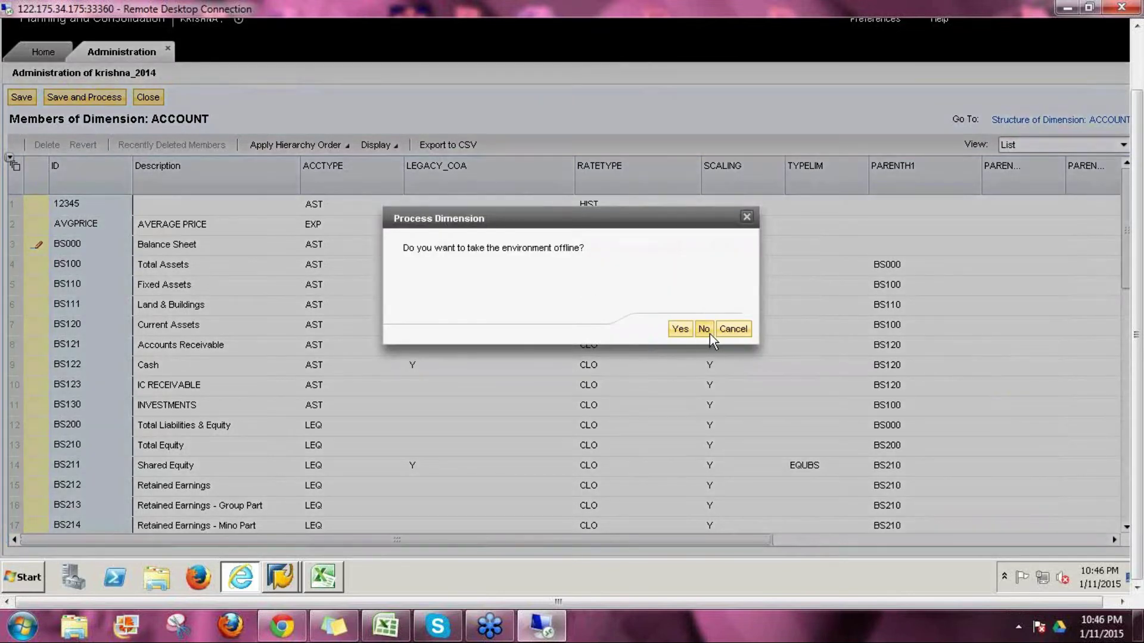
left_click(709, 332)
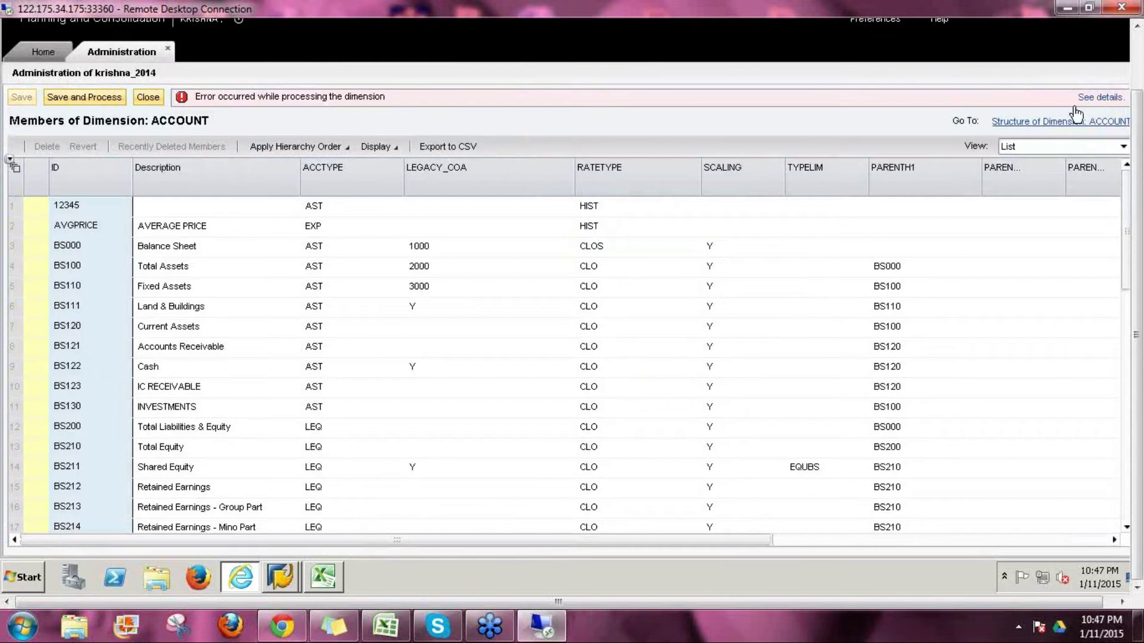
left_click(1090, 97)
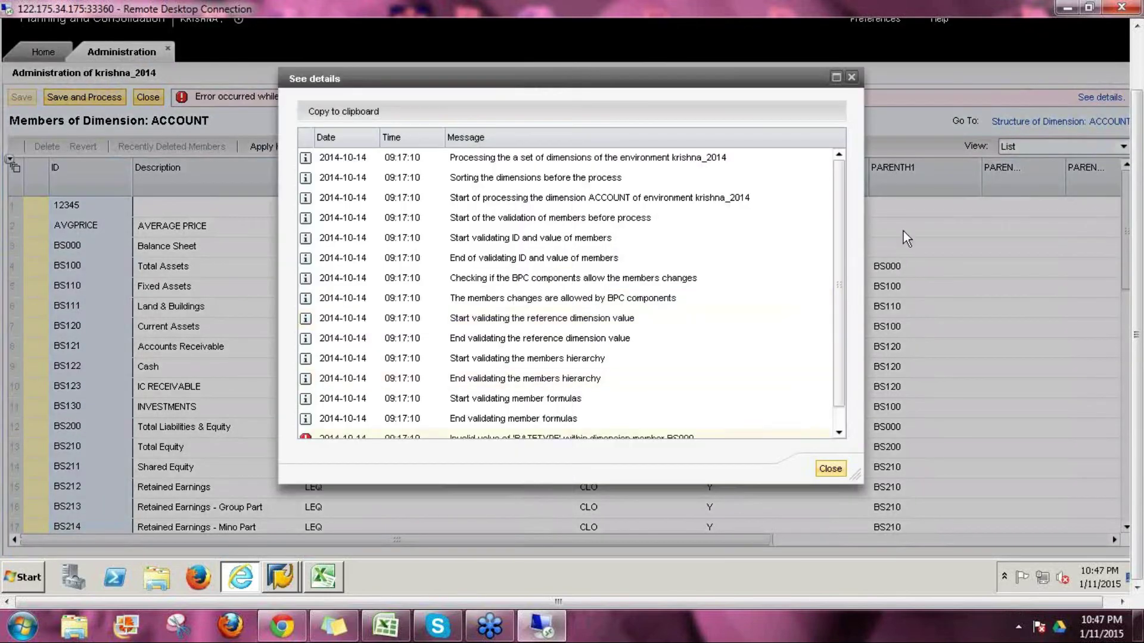
scroll(677, 402, "down", 1)
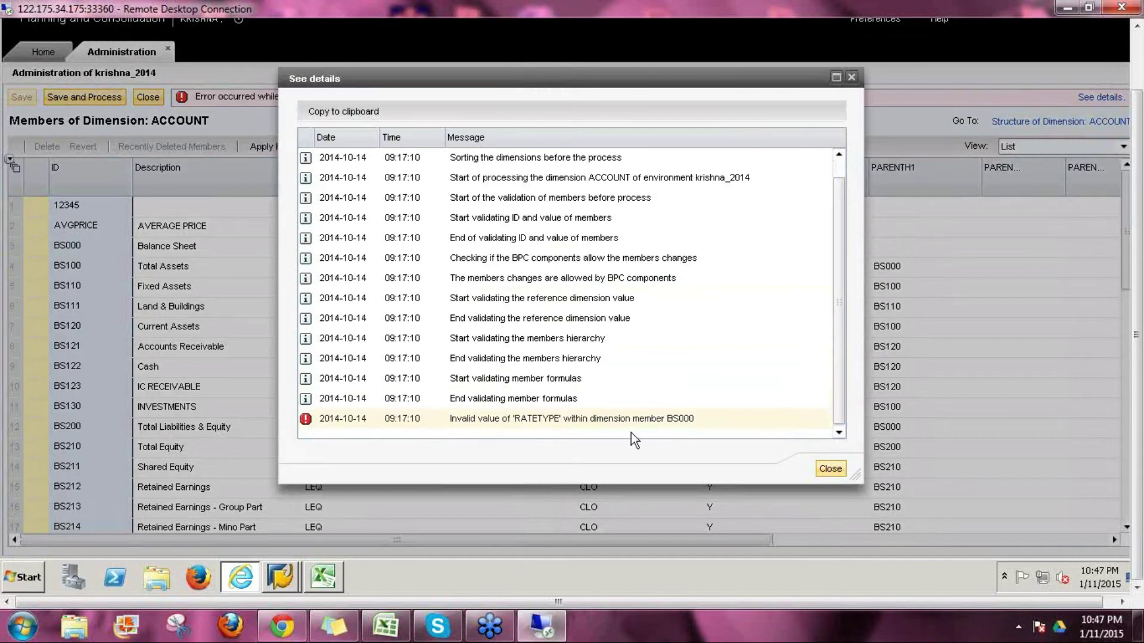
left_click(830, 469)
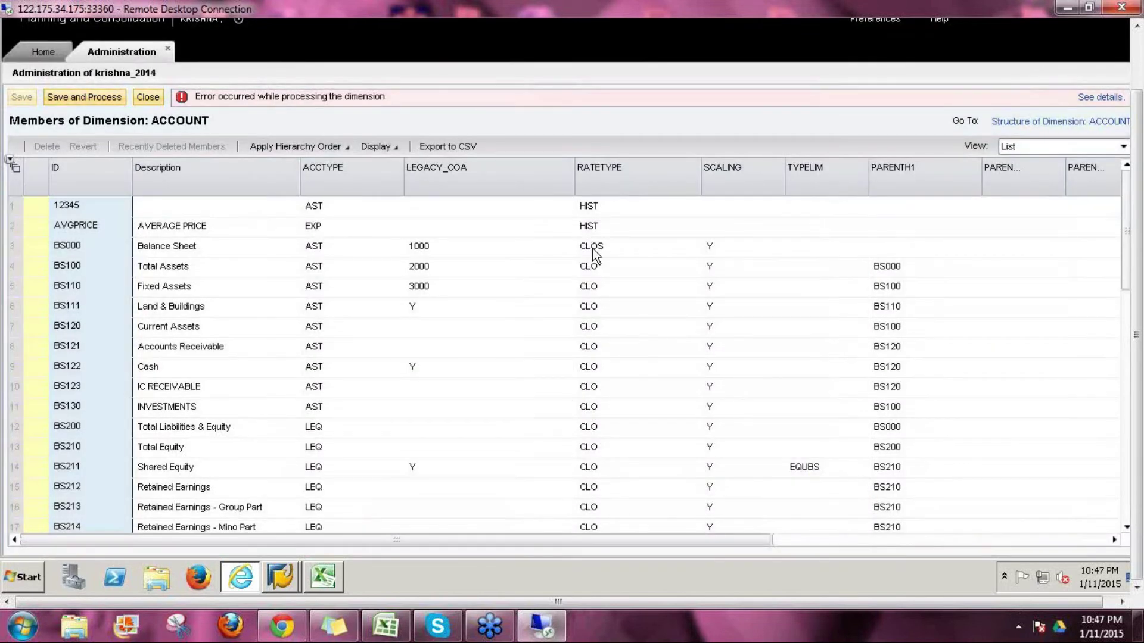
- Replace the RATETYPE of member BS000 with CLO in the ACCOUNT members table
left_click(595, 246)
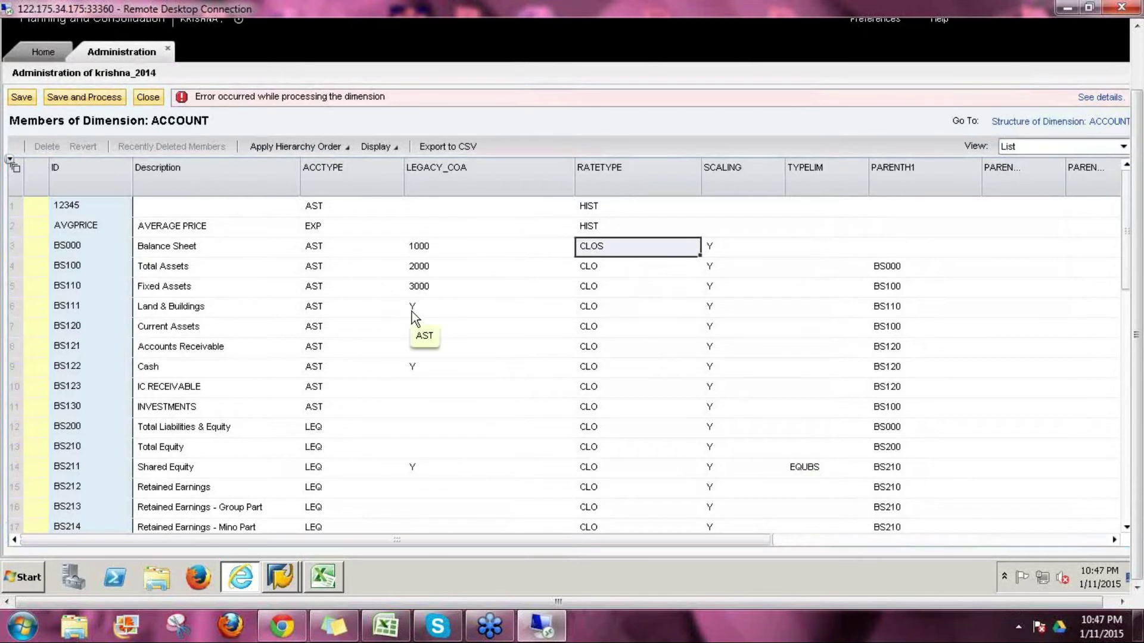
key("F2")
type("CLO")
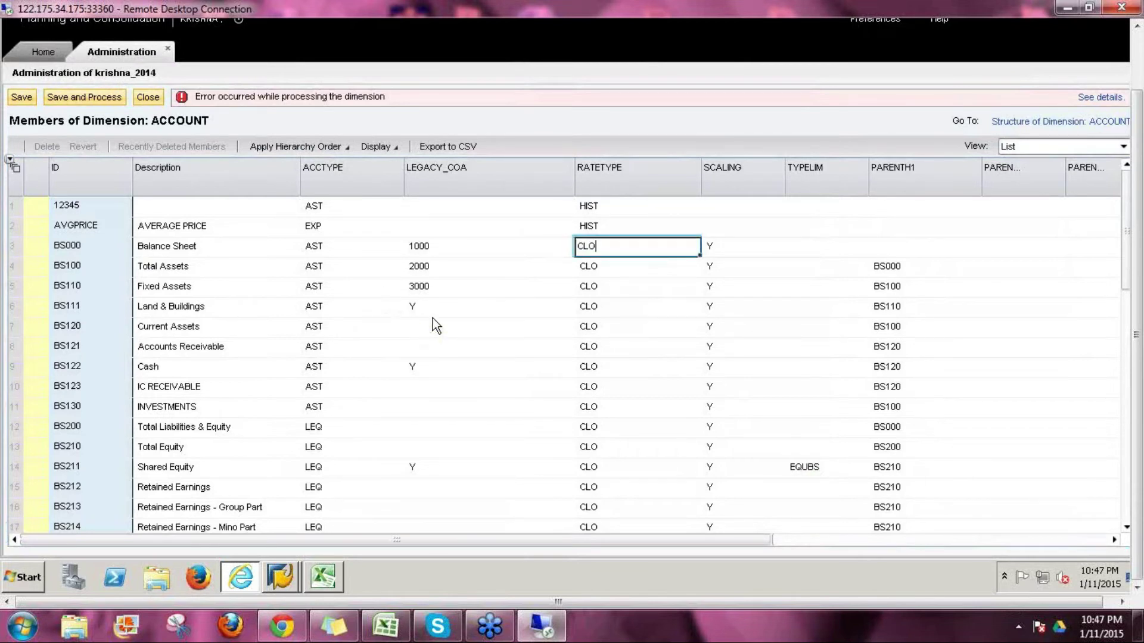
key("Return")
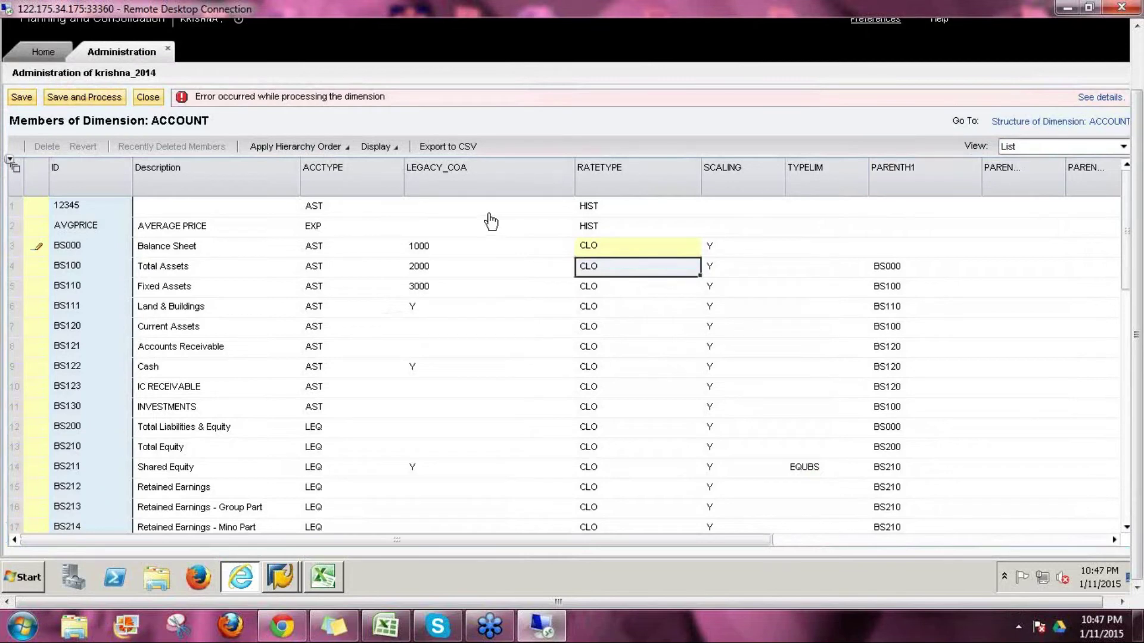
- Review the structure of the ACCOUNT dimension, discarding the unsaved member change, and return to the dimensions list
left_click(1040, 121)
left_click(732, 329)
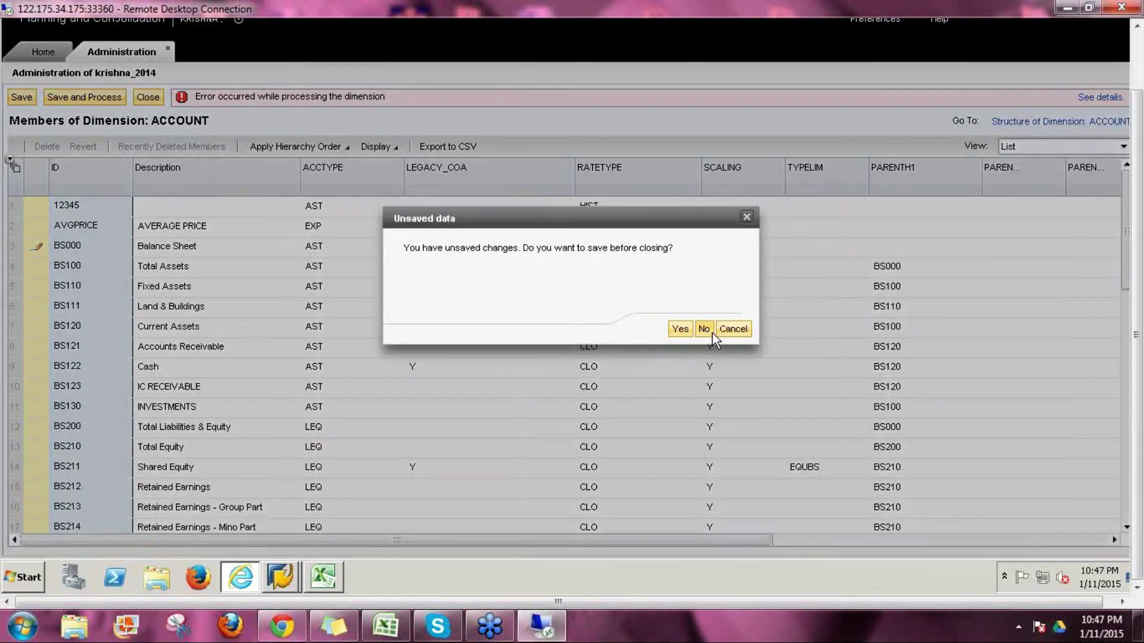
left_click(709, 326)
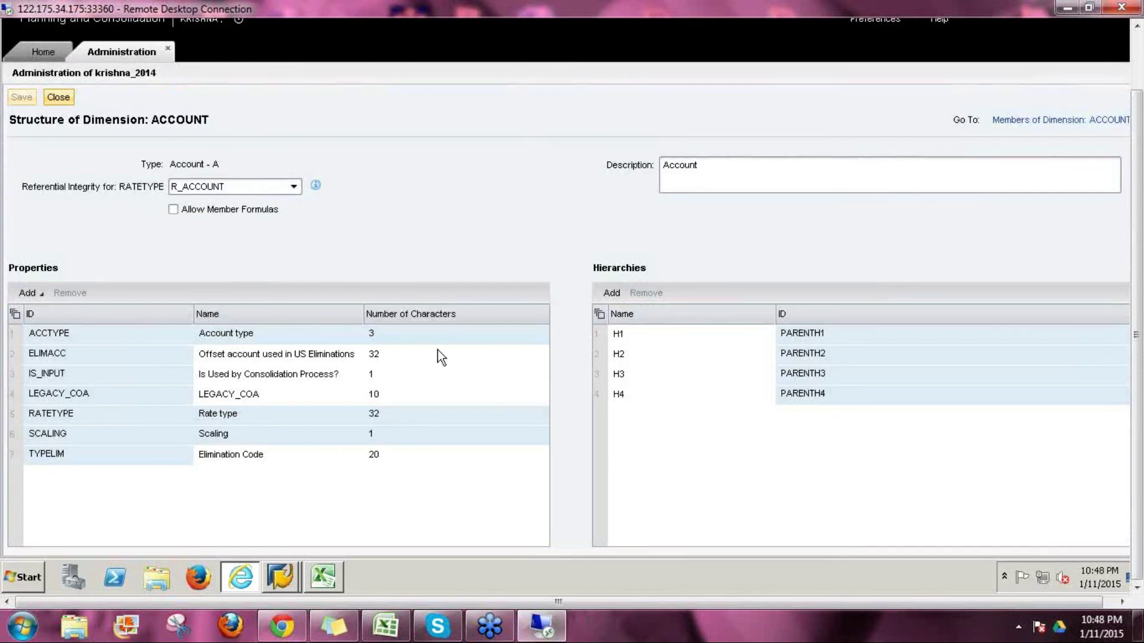
left_click(52, 98)
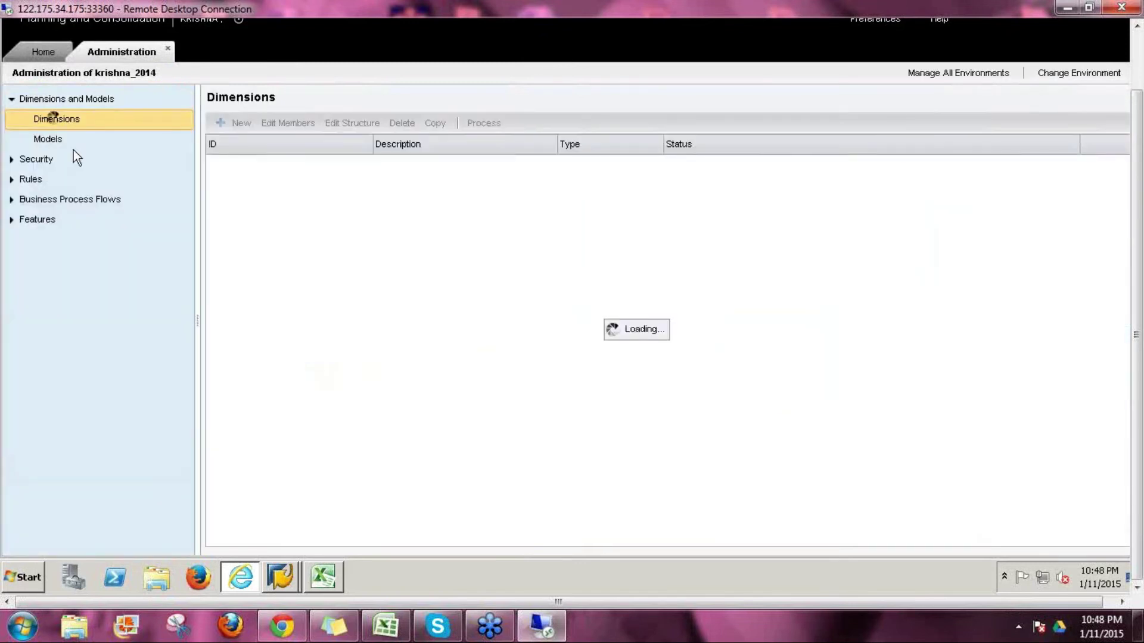
- Try to process the ACCOUNT dimension from the dimensions list while keeping the environment online, and read the processing details
left_click(483, 123)
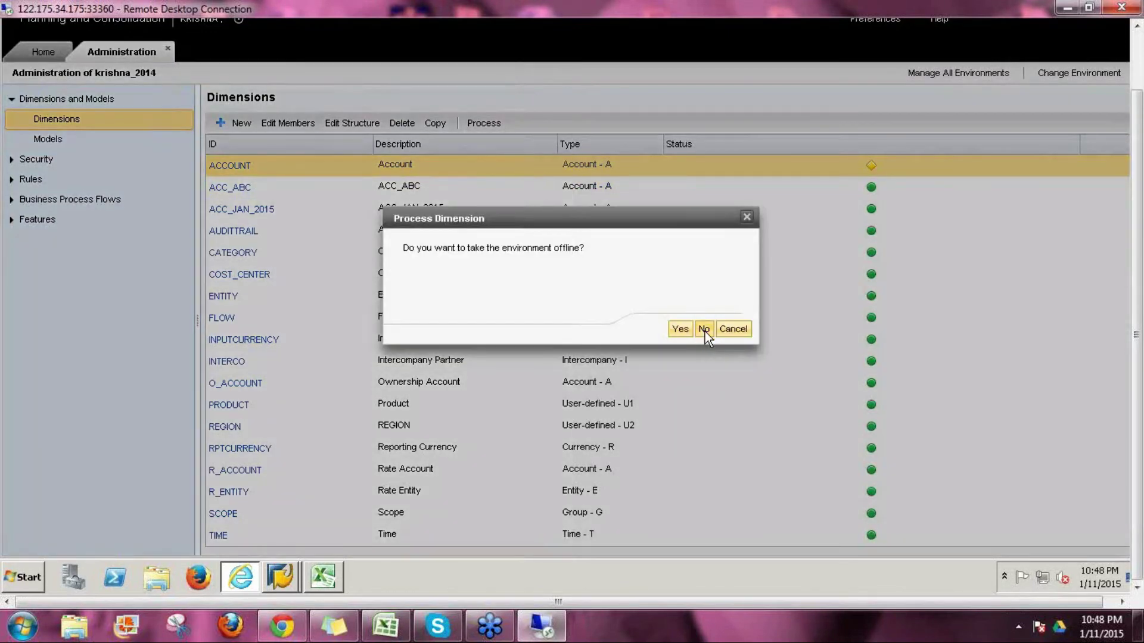
left_click(704, 330)
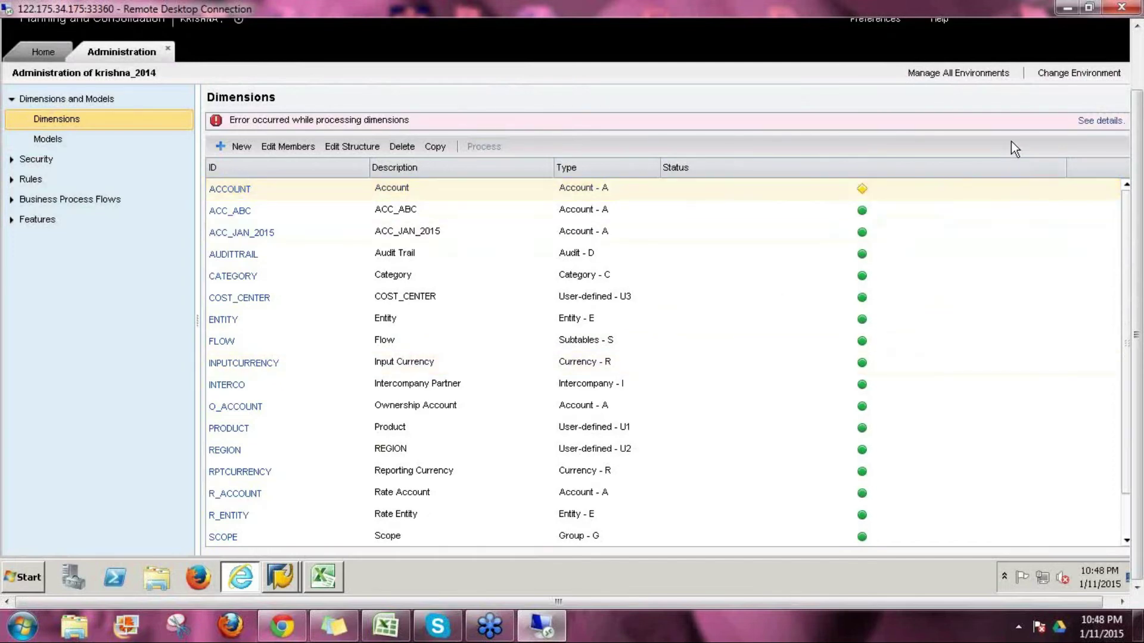
left_click(1087, 122)
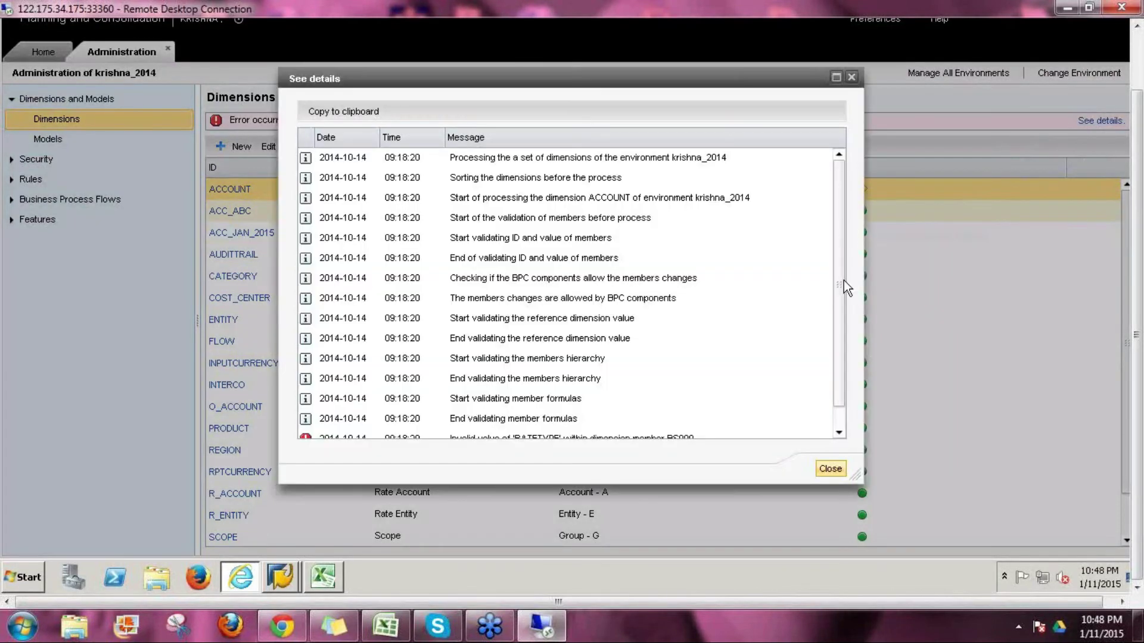
left_click_drag(844, 280, 835, 352)
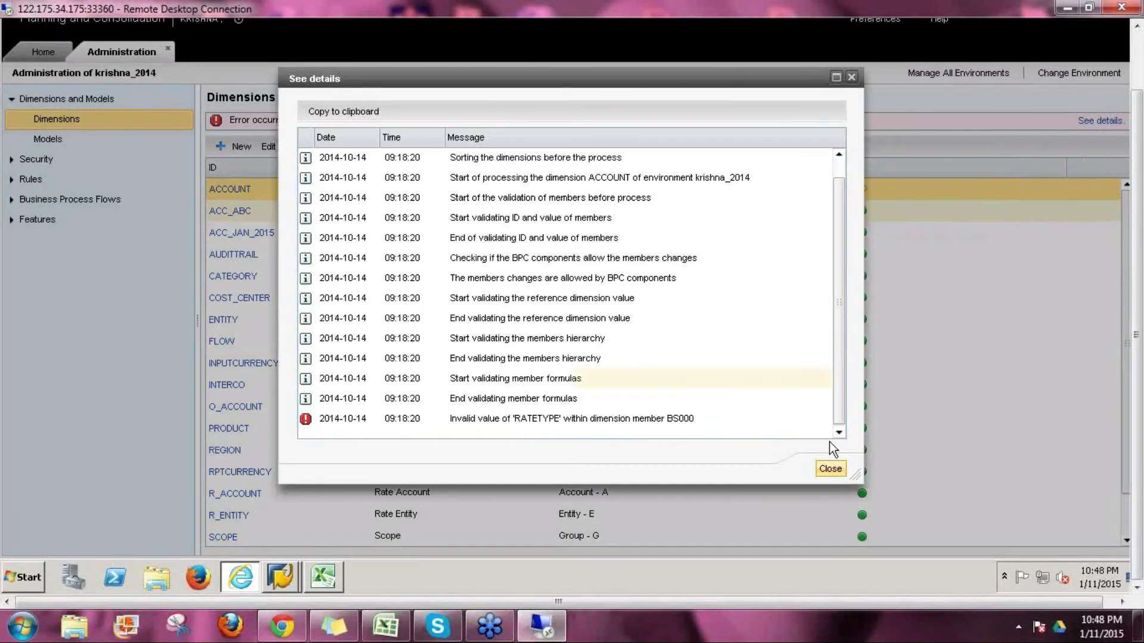
left_click(830, 468)
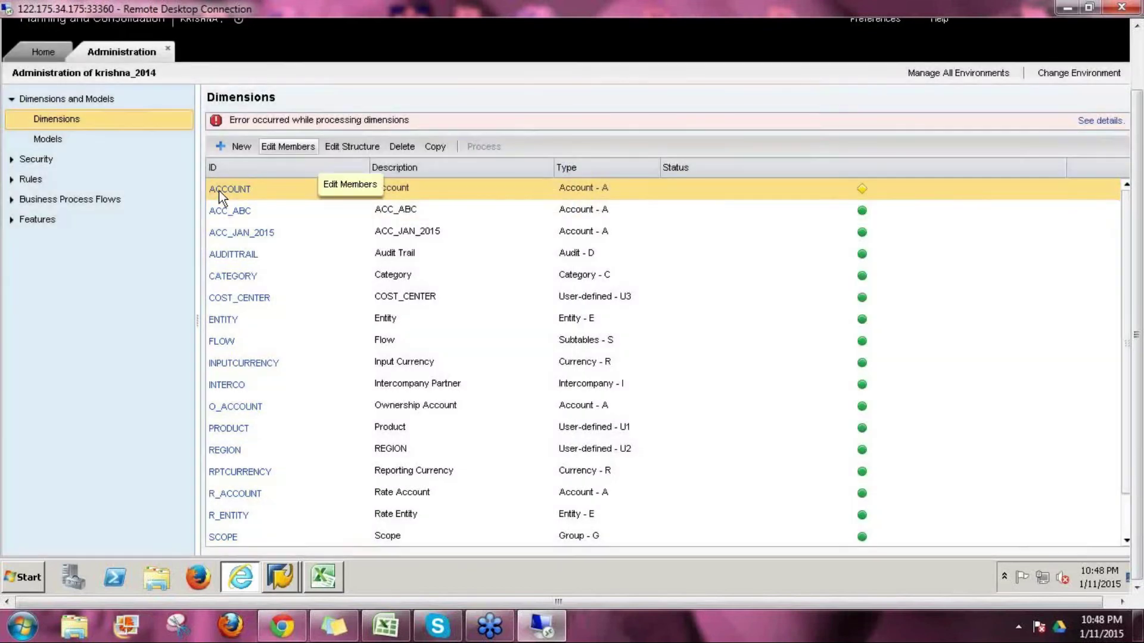
- Set the RATETYPE of ACCOUNT member BS000 to CLO, save and process the dimension, and close its members
left_click(290, 147)
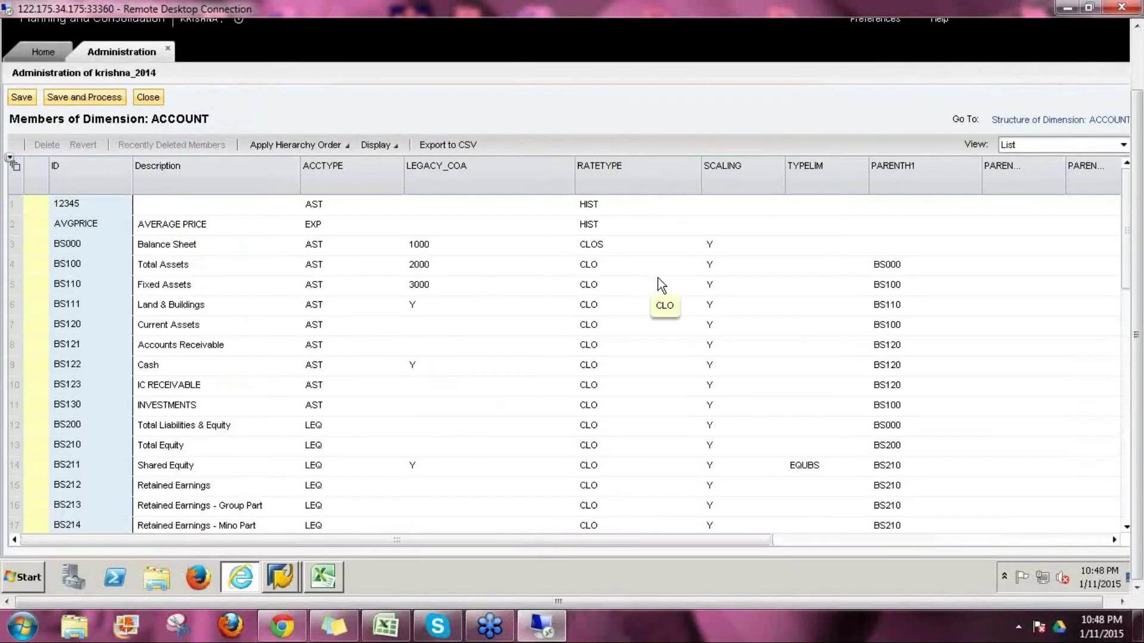
type("C")
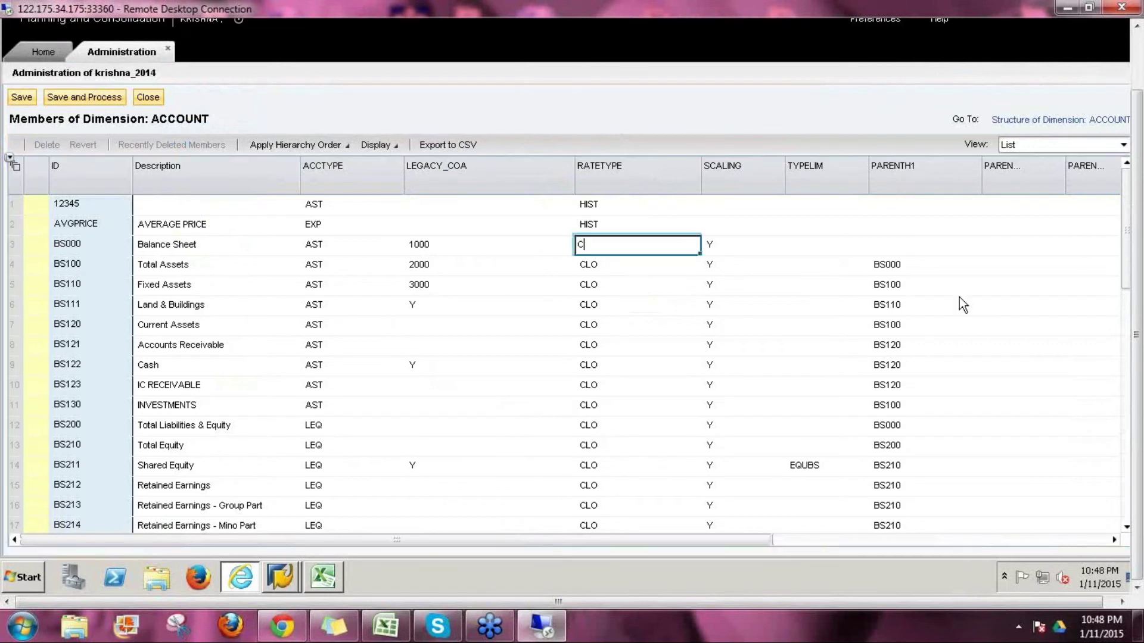
type("LO")
key("Return")
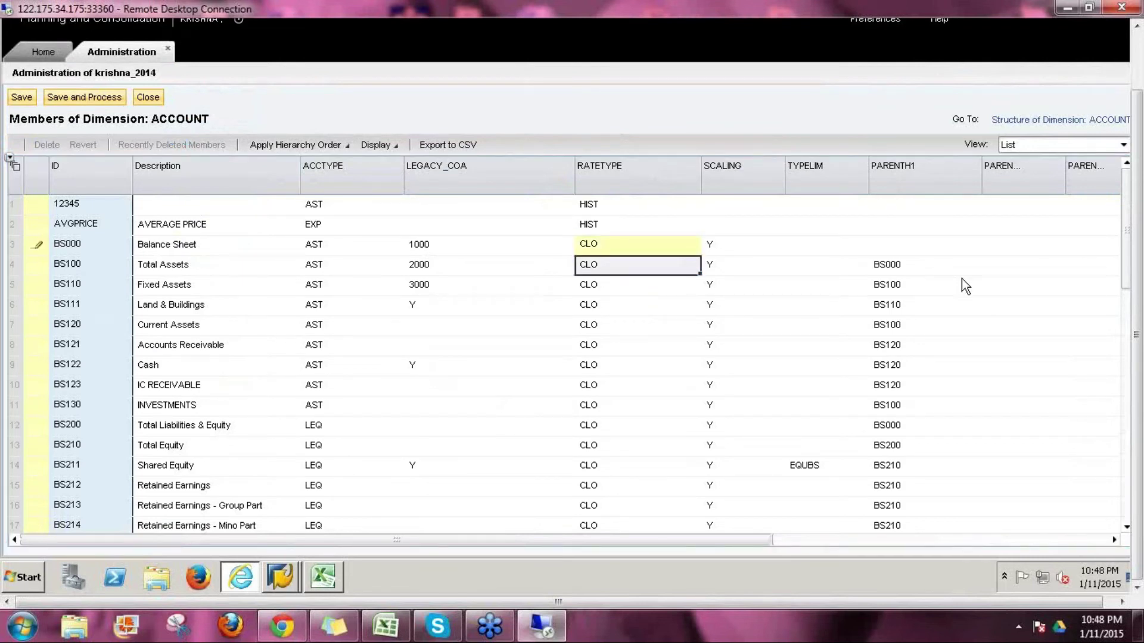
left_click(77, 98)
left_click(685, 330)
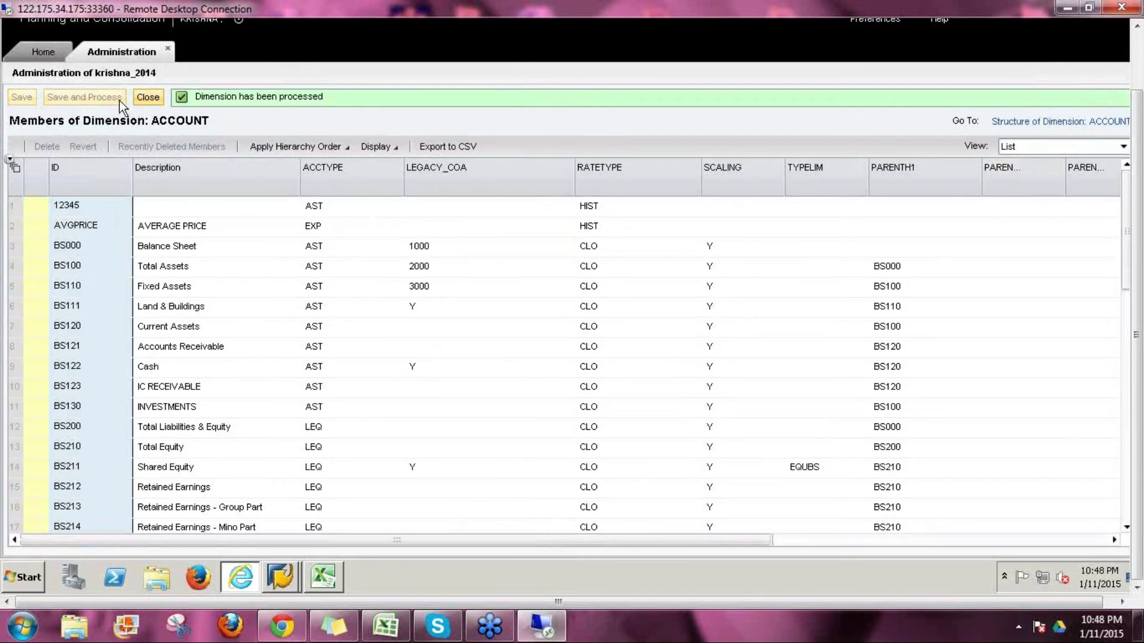
left_click(140, 95)
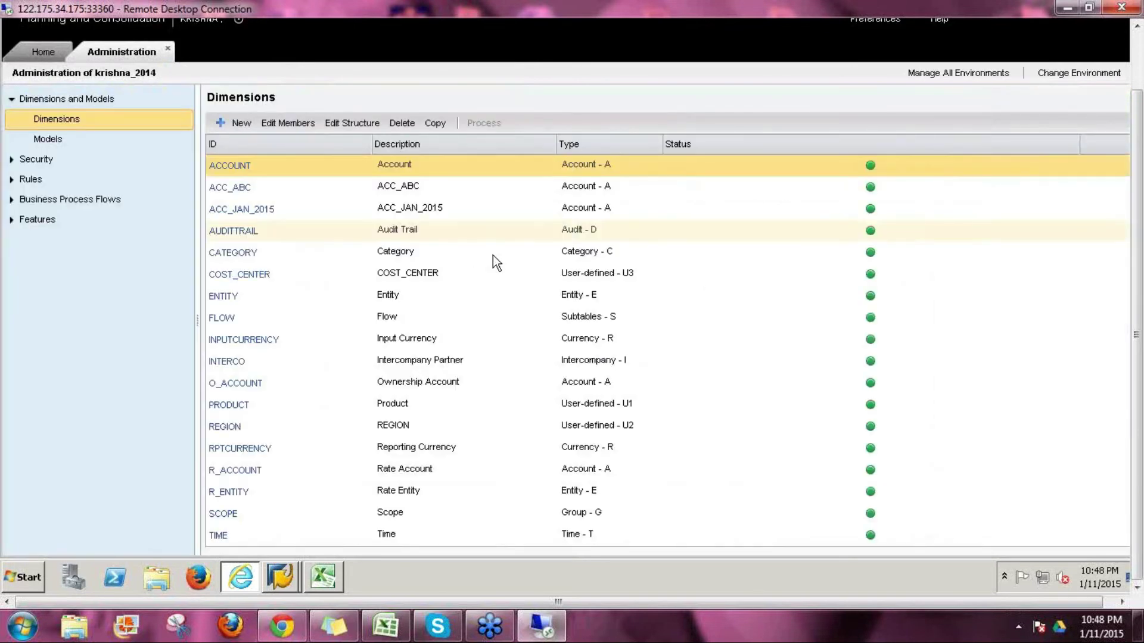
- Check the CURRENCY referential integrity setting in the ENTITY dimension's structure and examine the CURRENCY values of its members
left_click(231, 296)
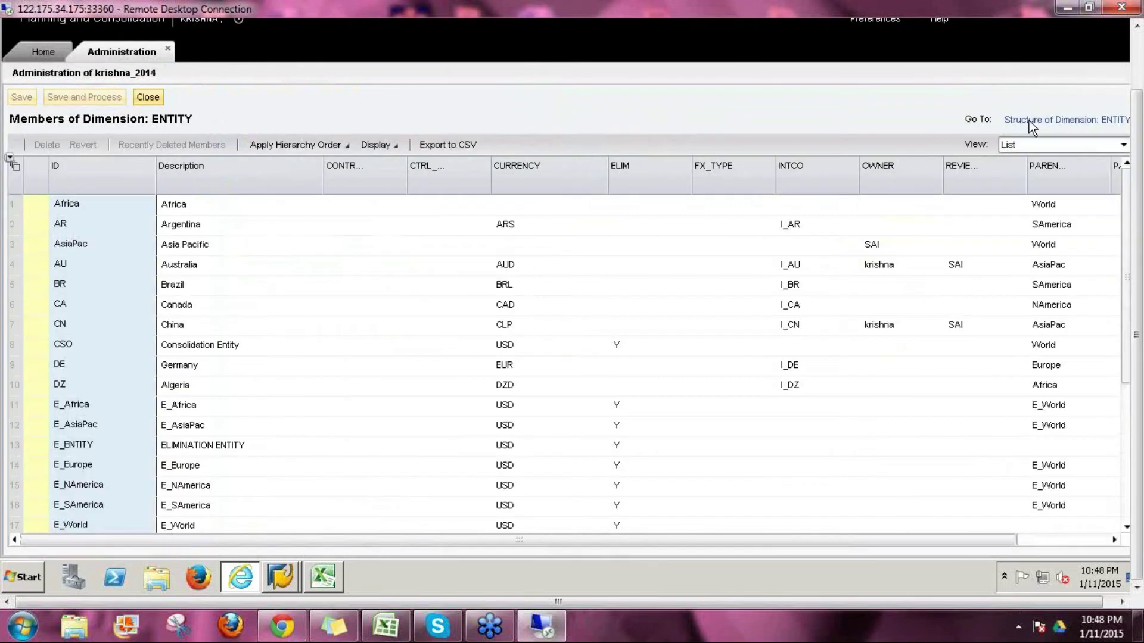
left_click(1037, 120)
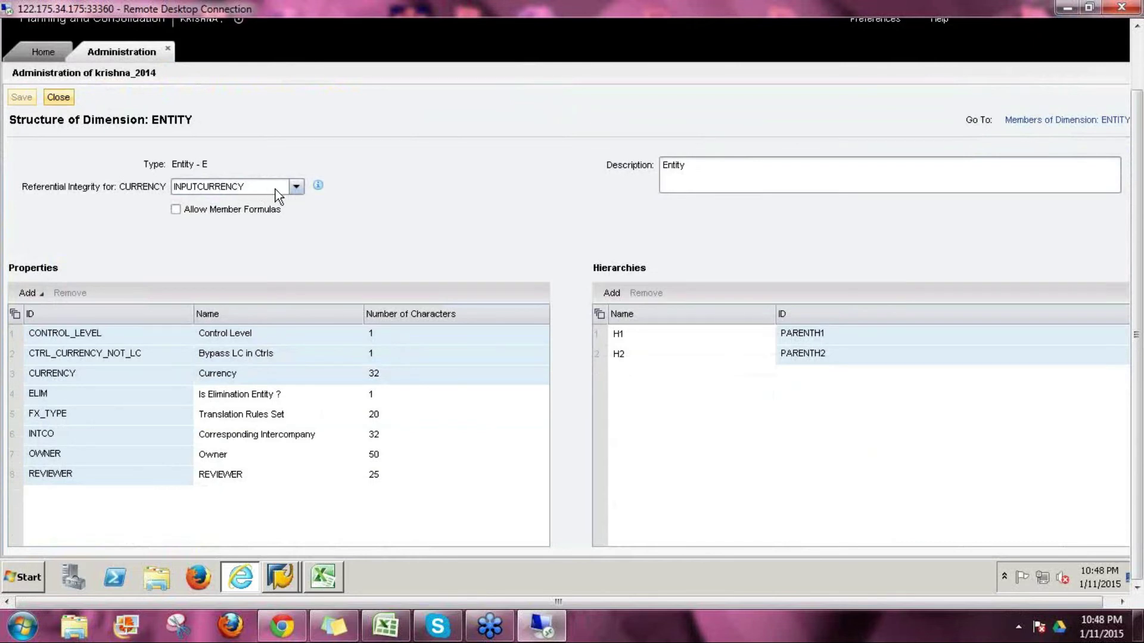
left_click(1040, 122)
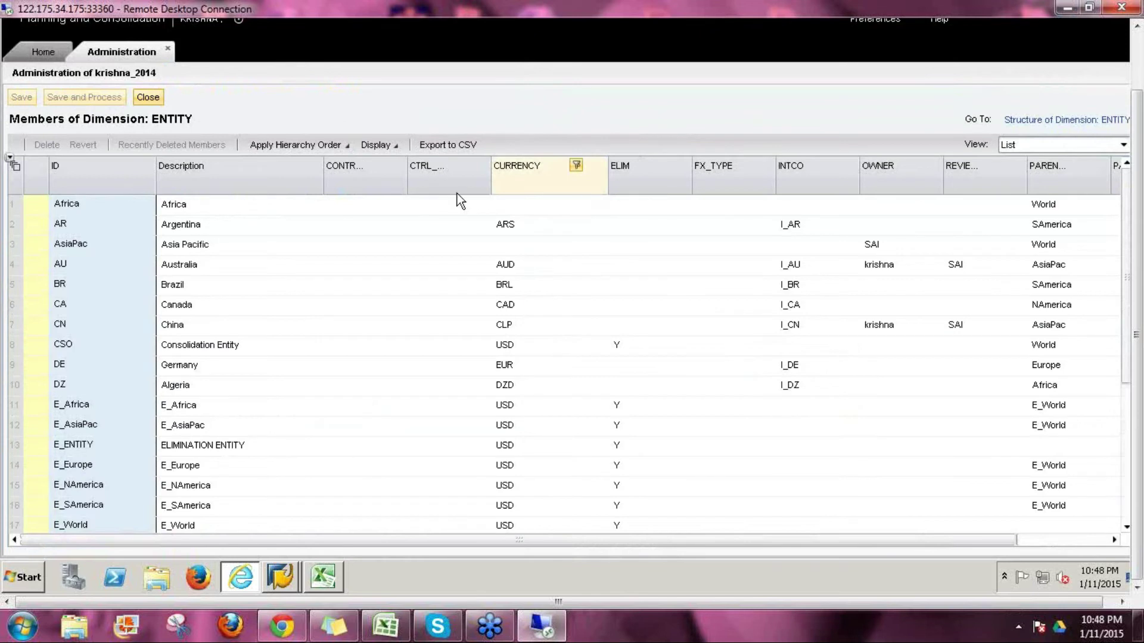
left_click(513, 264)
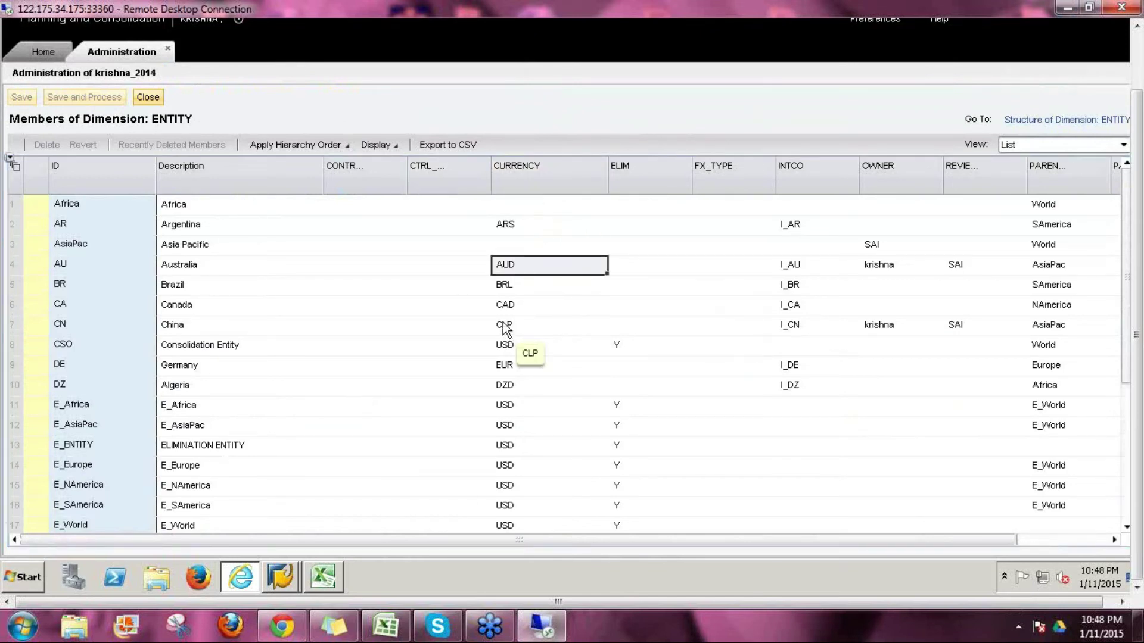
- Check the CURRENCY referential integrity setting in the ENTITY dimension's structure and return to the dimensions list
left_click(1020, 122)
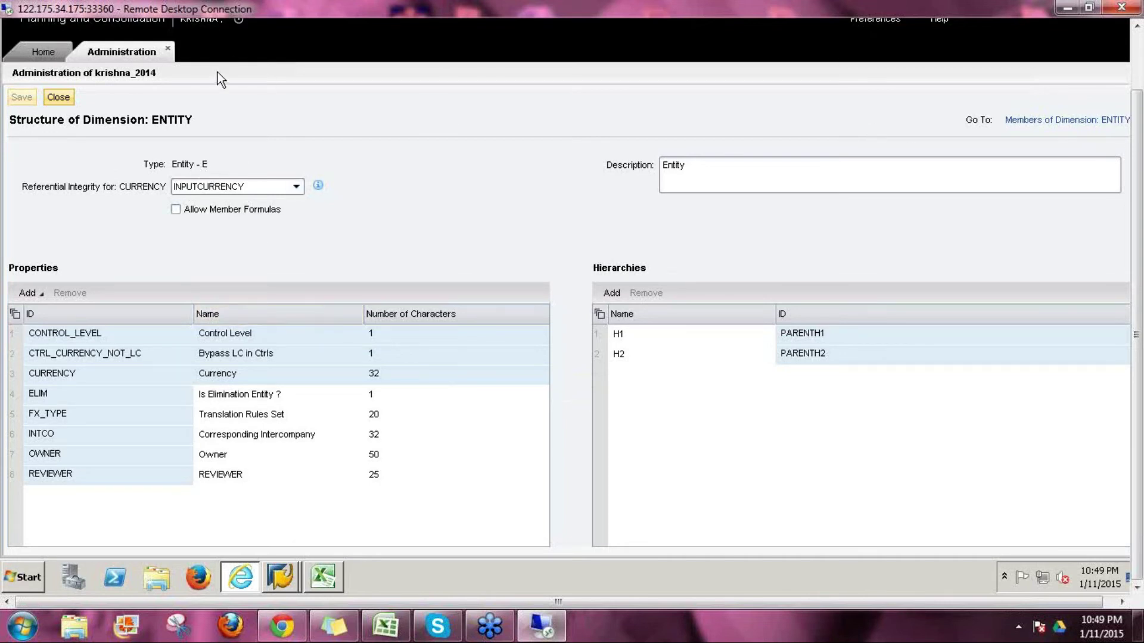
left_click(59, 99)
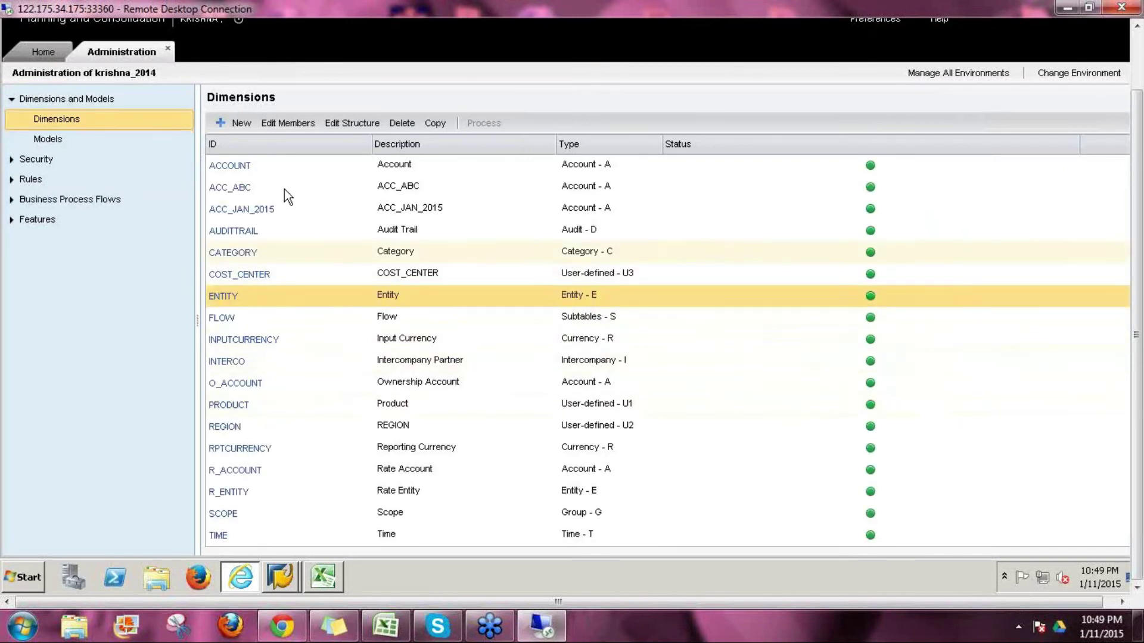
left_click(266, 167)
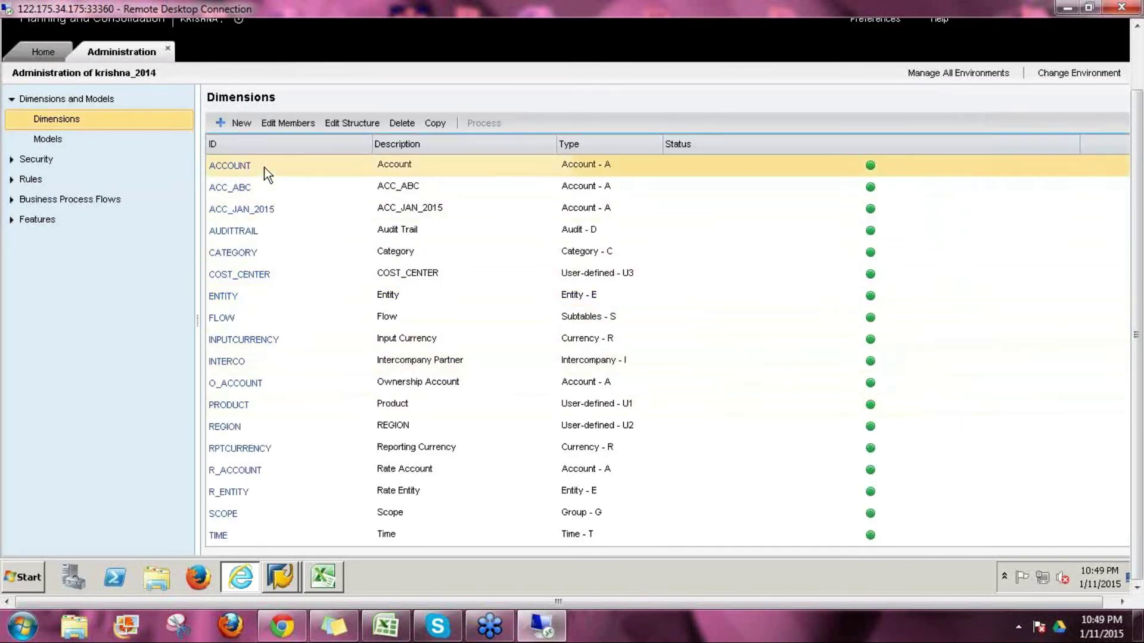
left_click(541, 174)
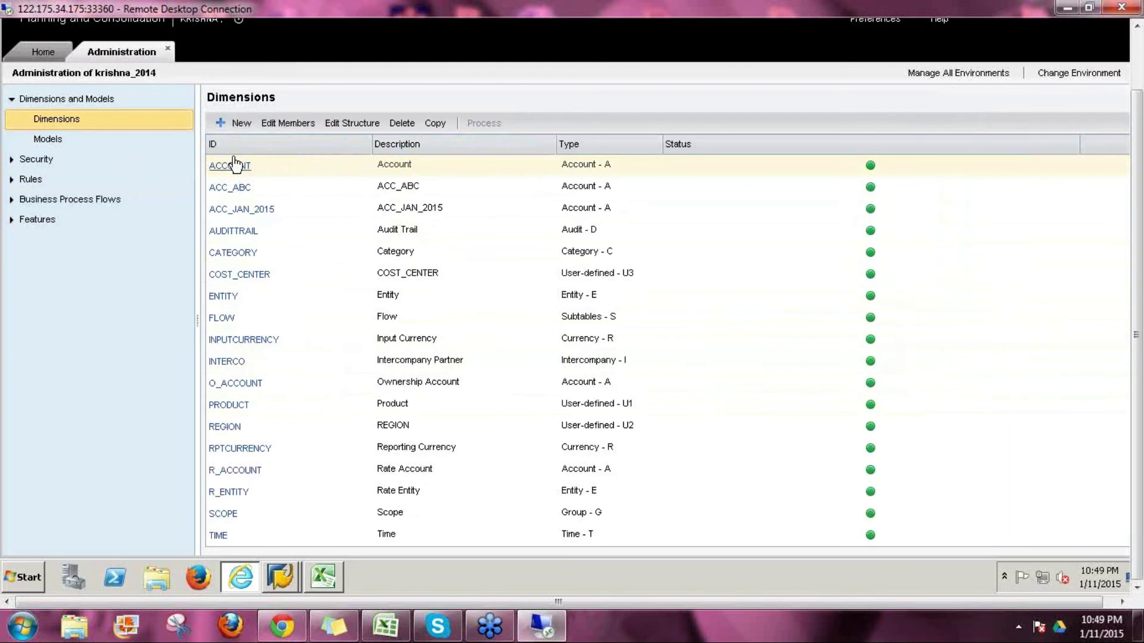
left_click(306, 212)
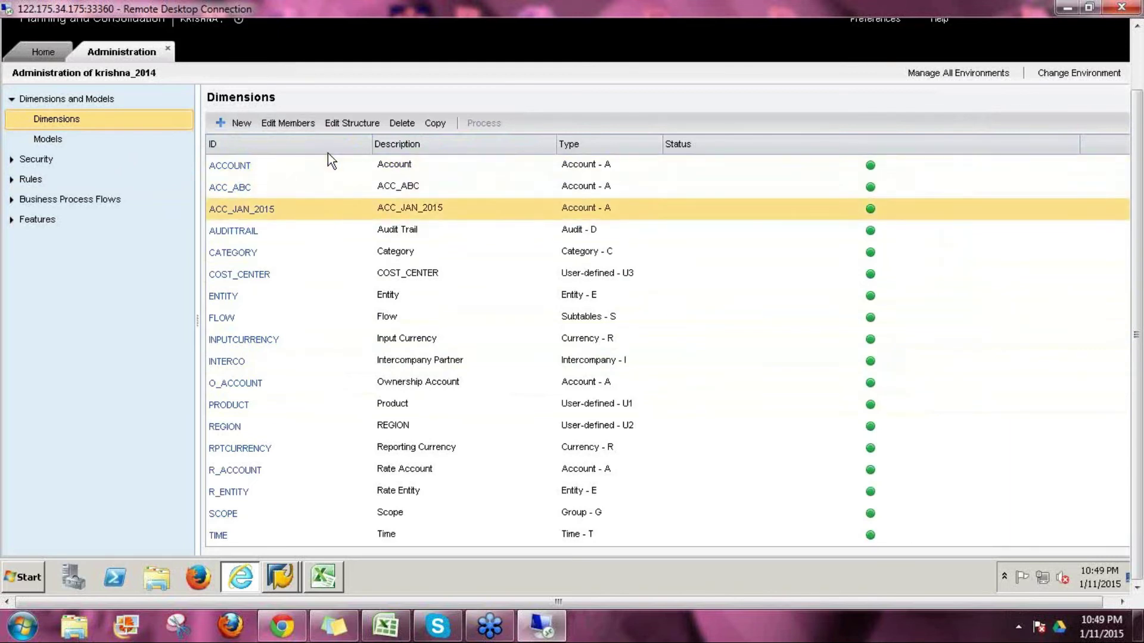
left_click(470, 212, "ctrl")
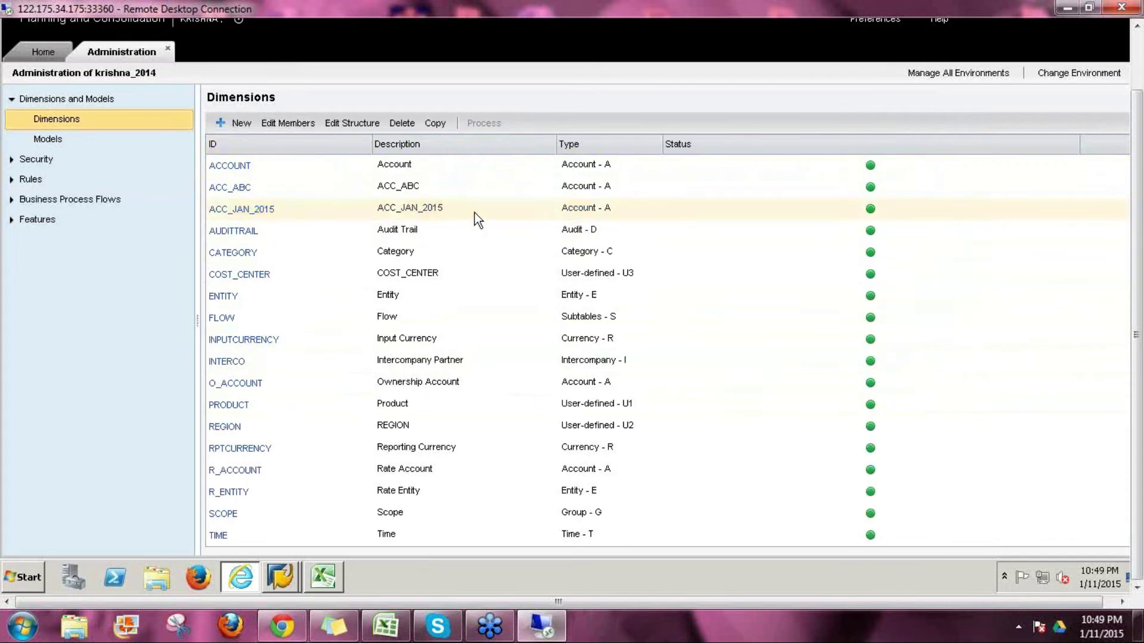
left_click(616, 209)
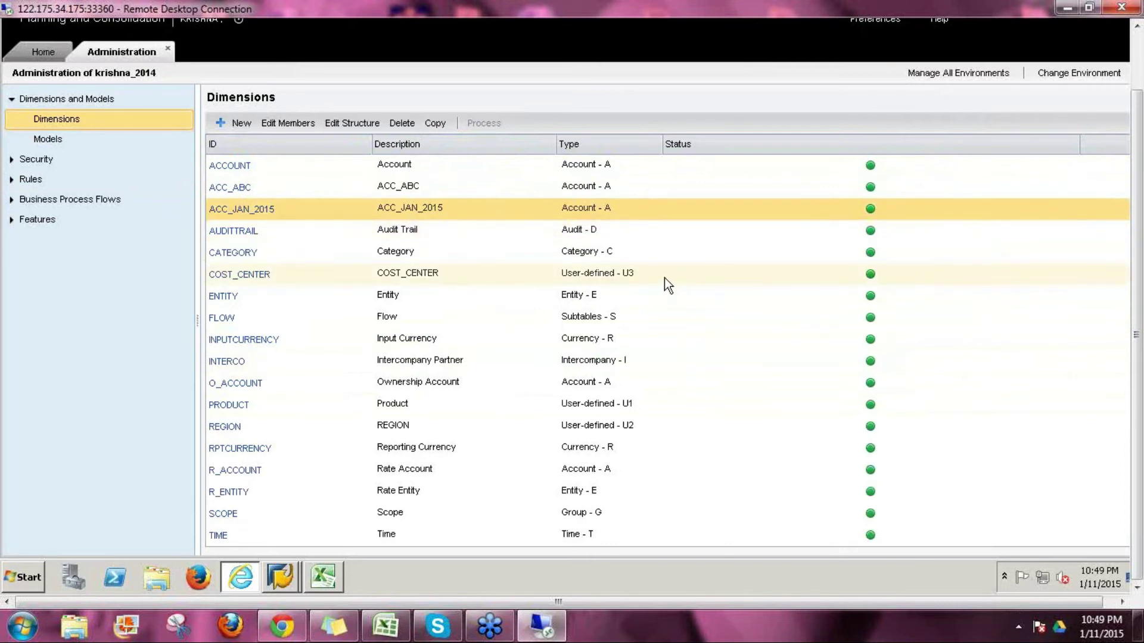
left_click(259, 212, "ctrl")
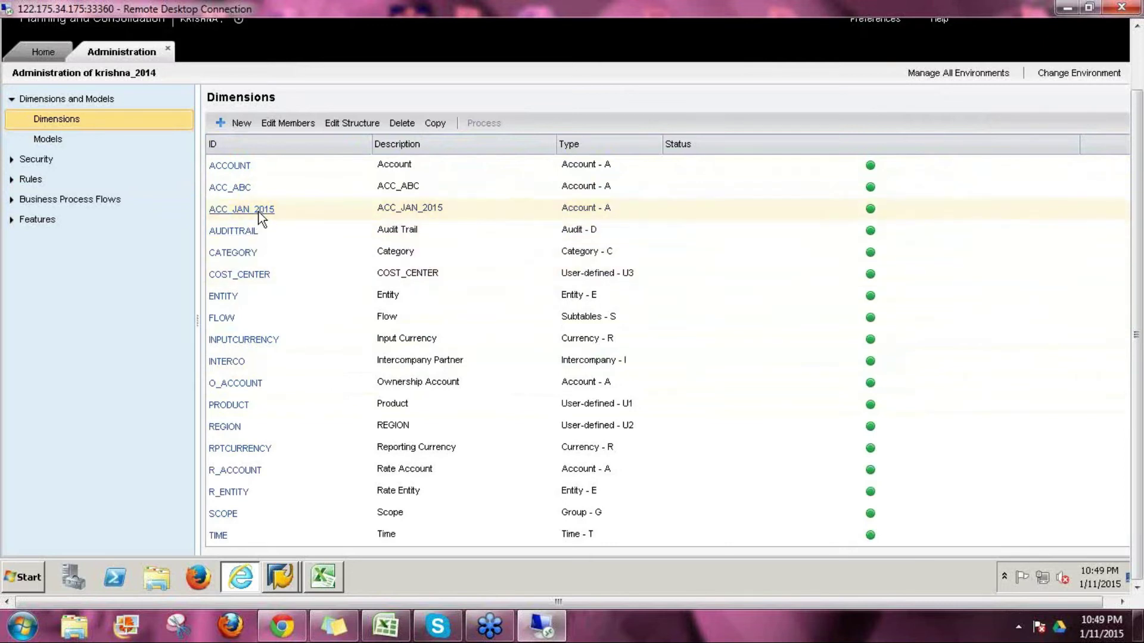
- Set the RATETYPE referential integrity of the ACC_JAN_2015 dimension to R_ACCOUNT, save its structure and close it
left_click(259, 210)
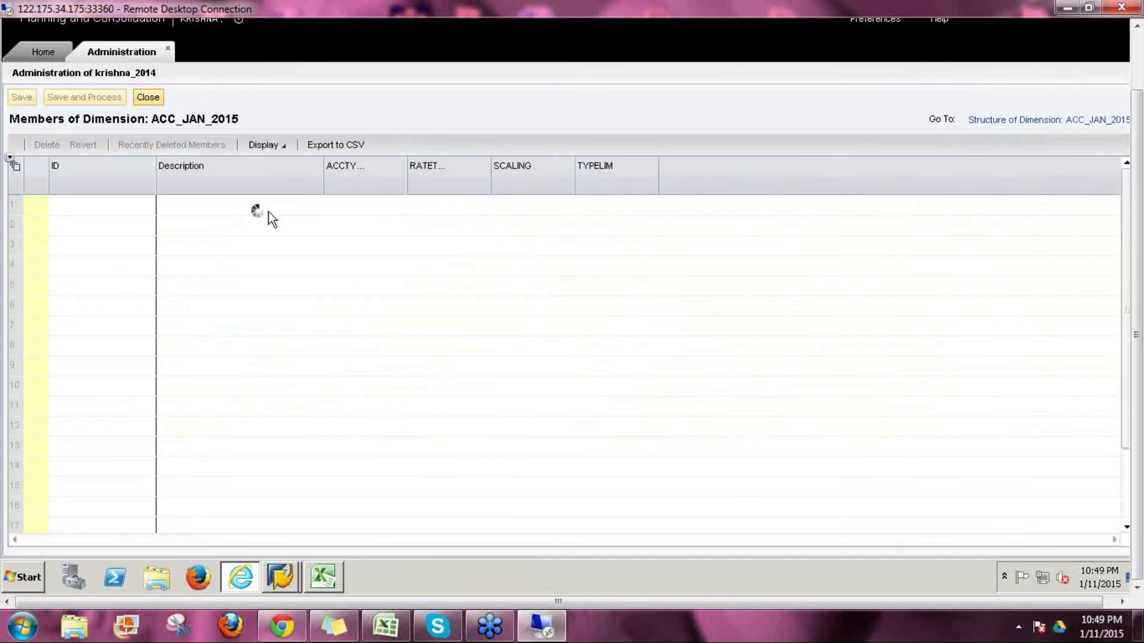
left_click(1001, 121)
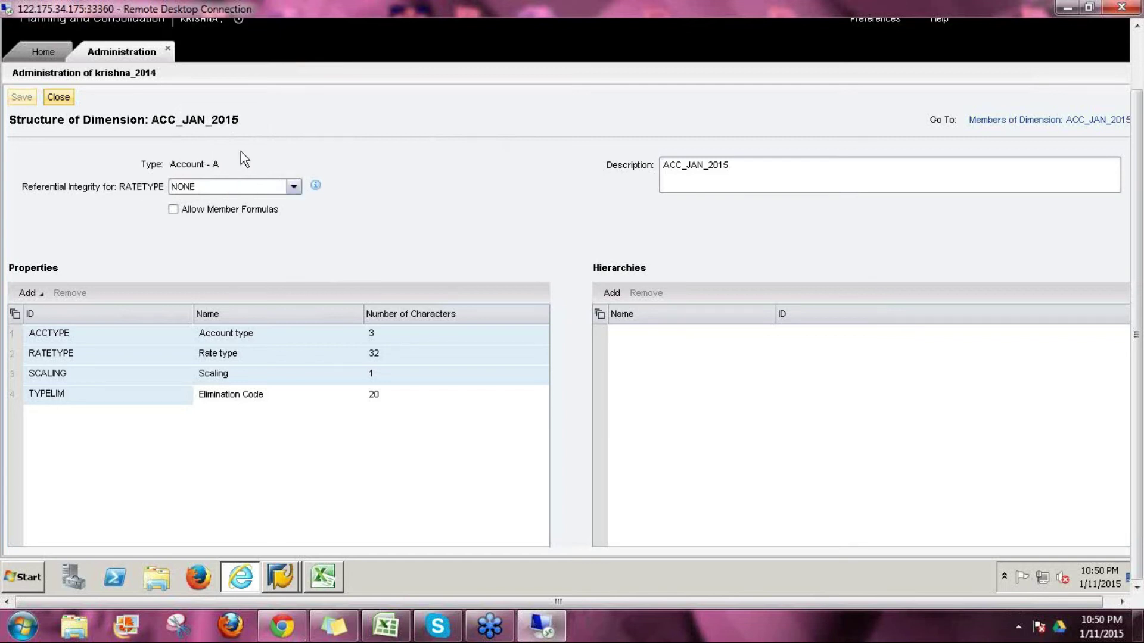
left_click(294, 187)
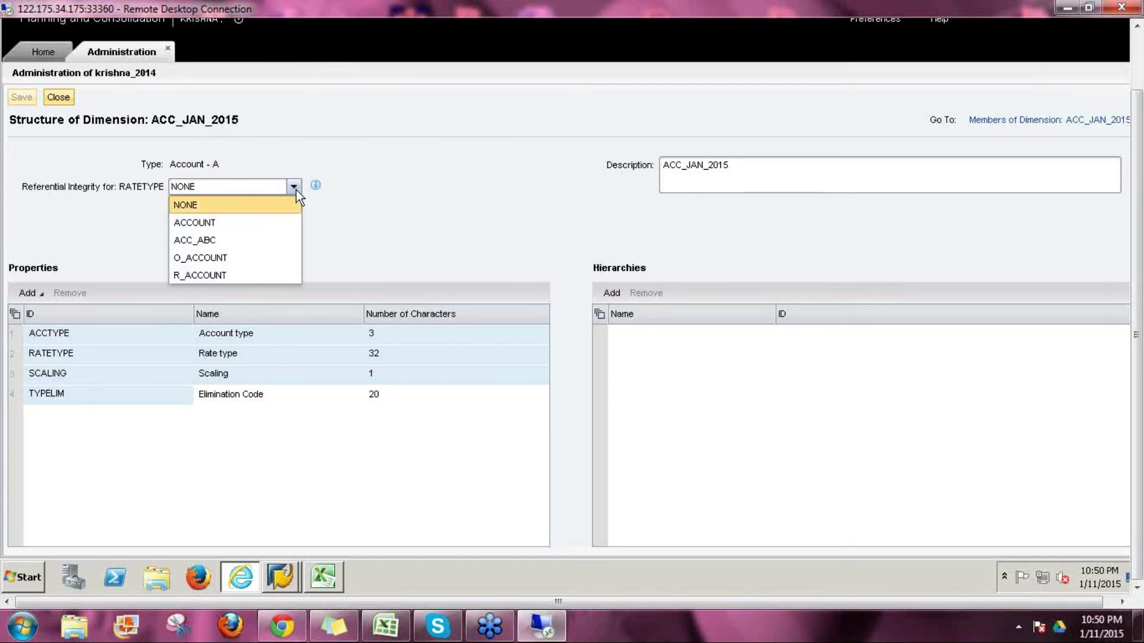
left_click(242, 277)
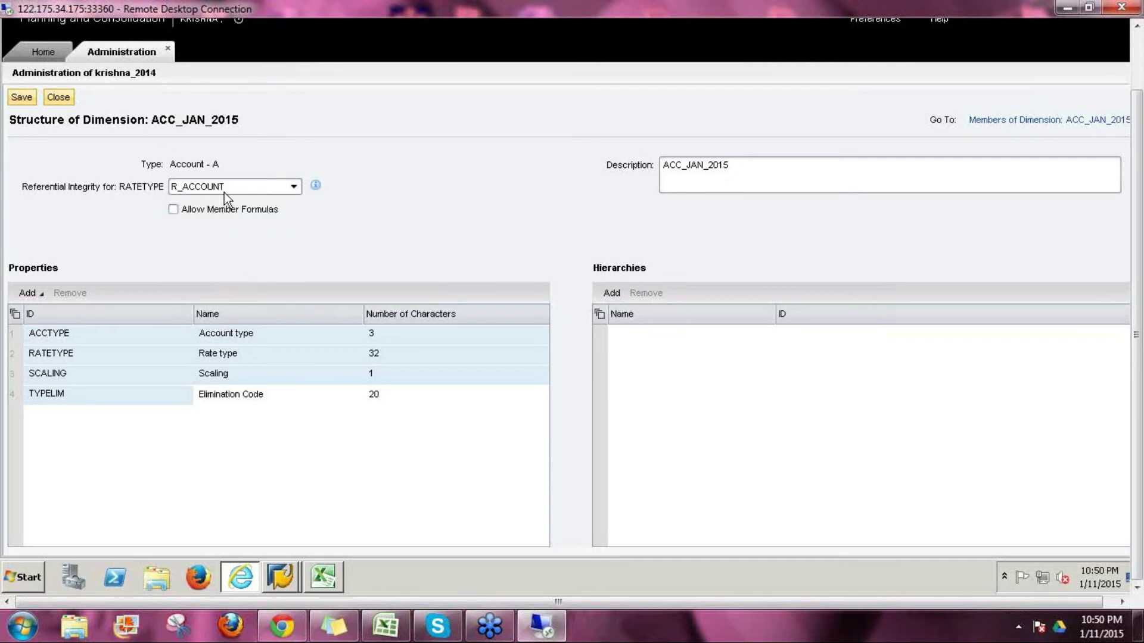
left_click(21, 99)
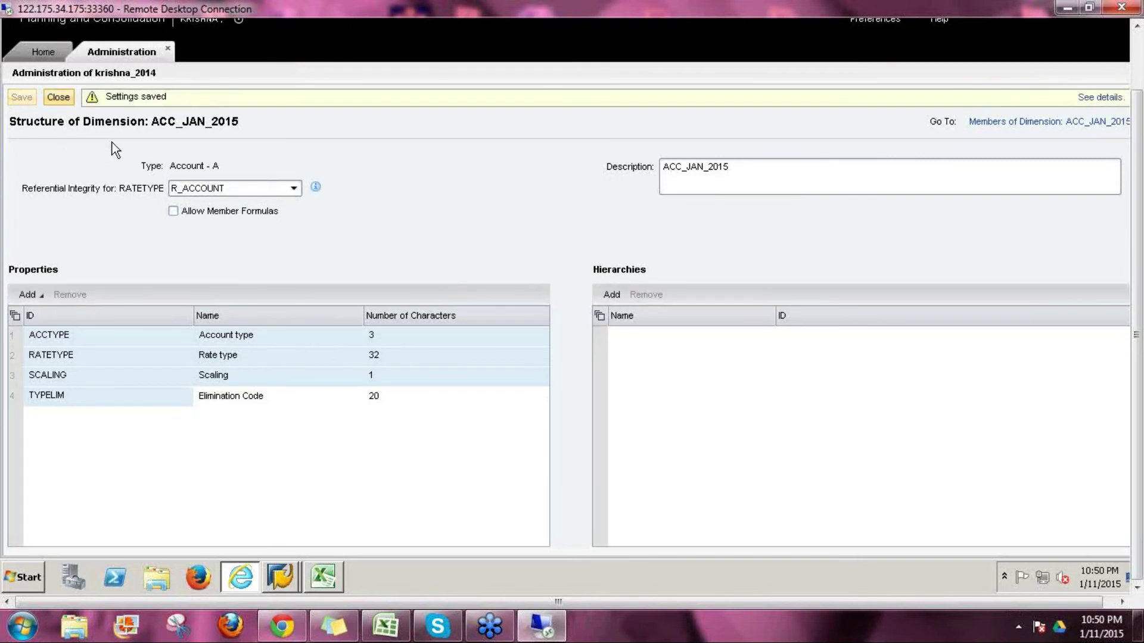
left_click(59, 99)
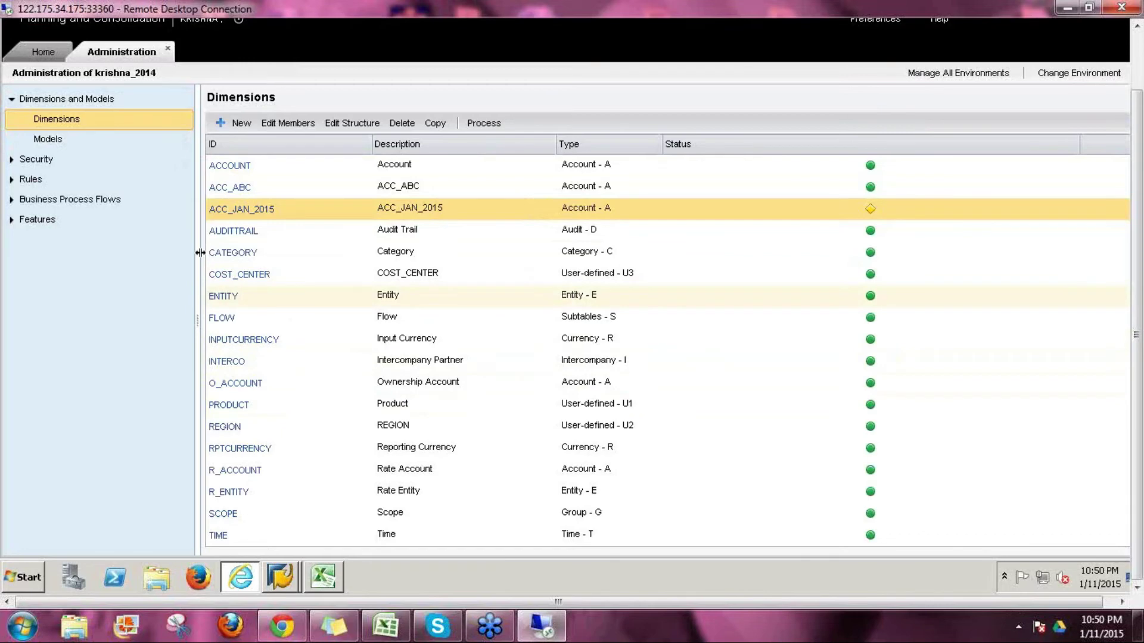
- Check the YEAR referential integrity setting in the CATEGORY dimension's structure and return to the dimensions list
left_click(248, 256)
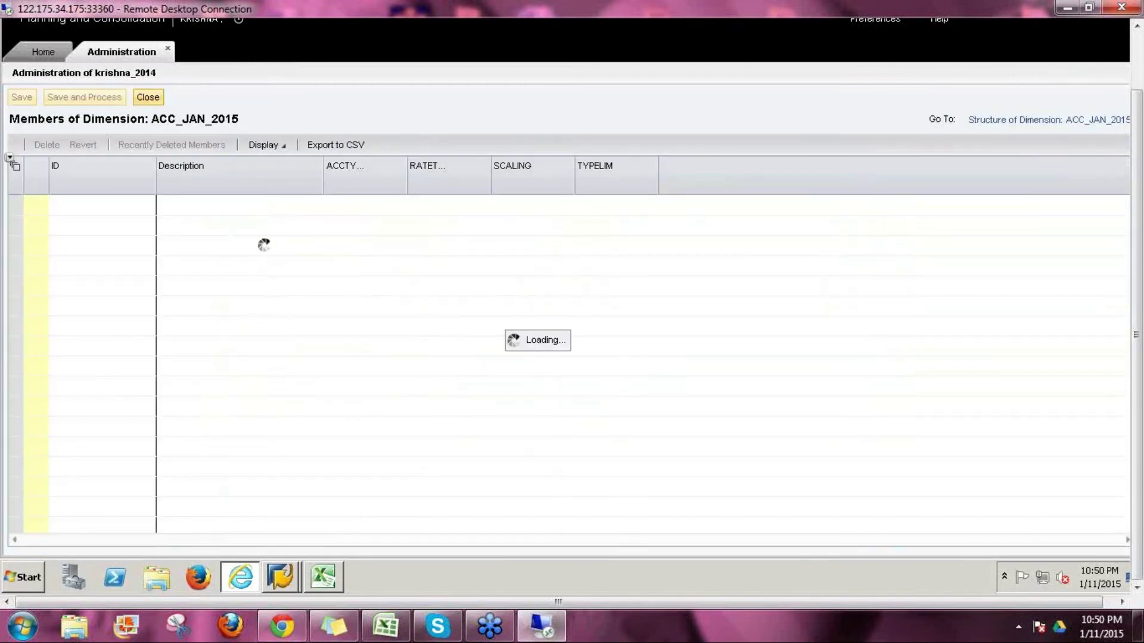
left_click(1006, 119)
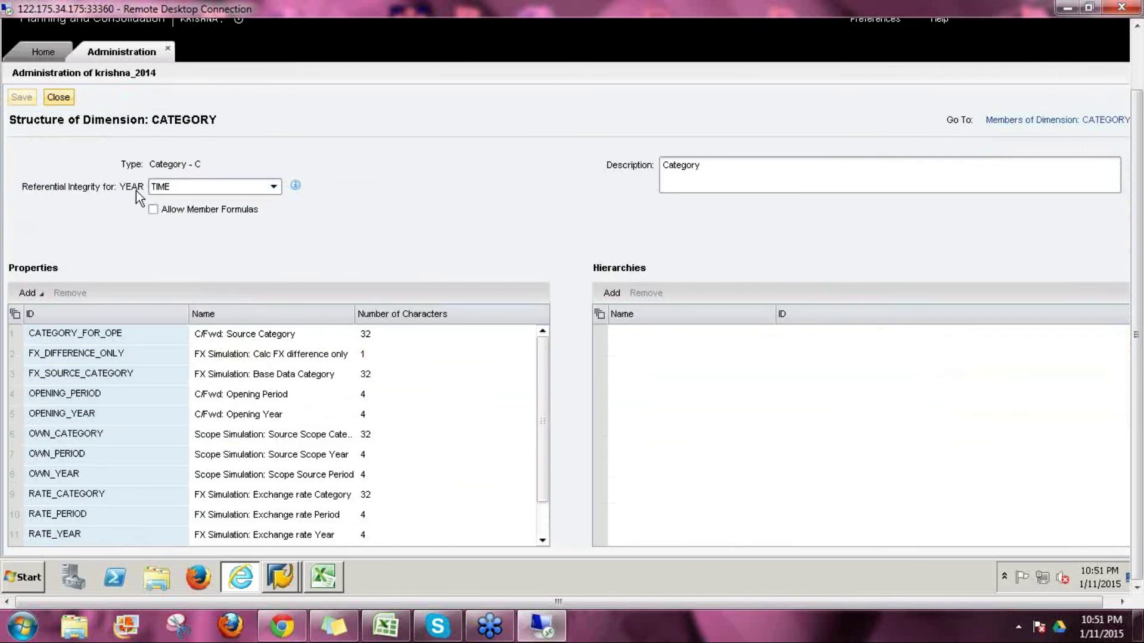
left_click(58, 97)
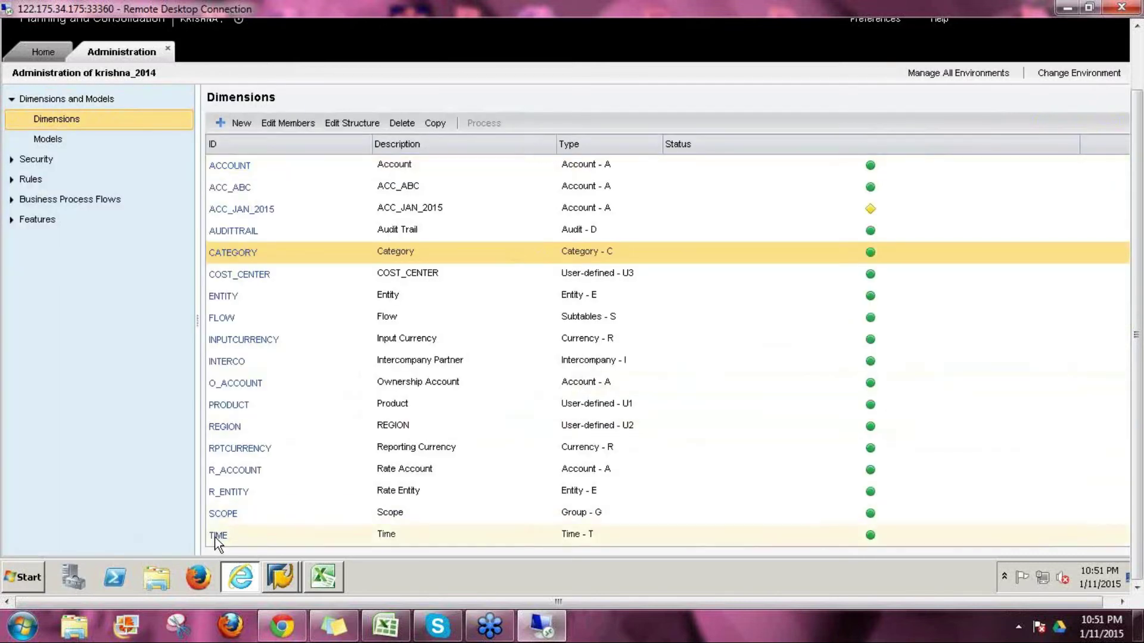
- Examine the YEAR values of the TIME dimension's members as a list, review its structure, and return to the dimensions list
left_click(218, 536)
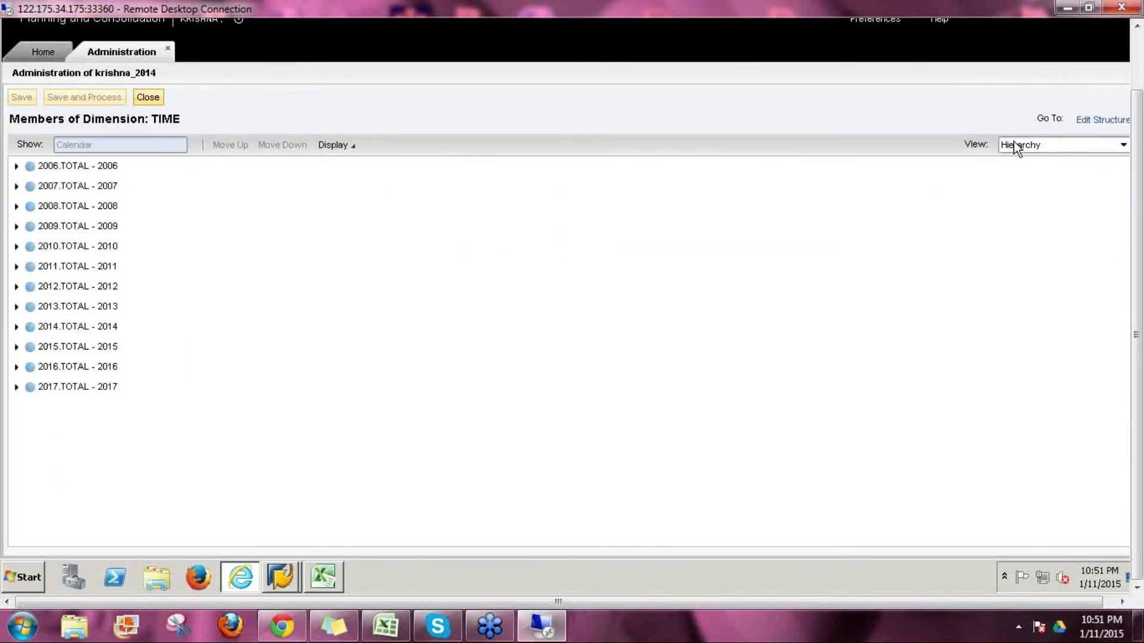
left_click(1016, 149)
left_click(1014, 160)
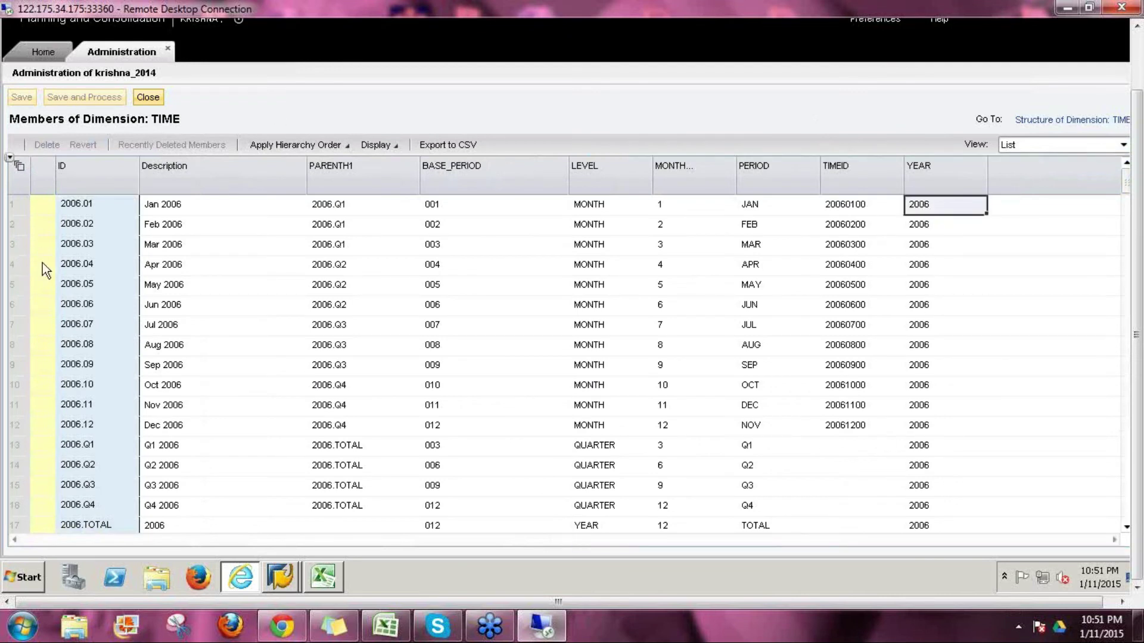
left_click(1052, 120)
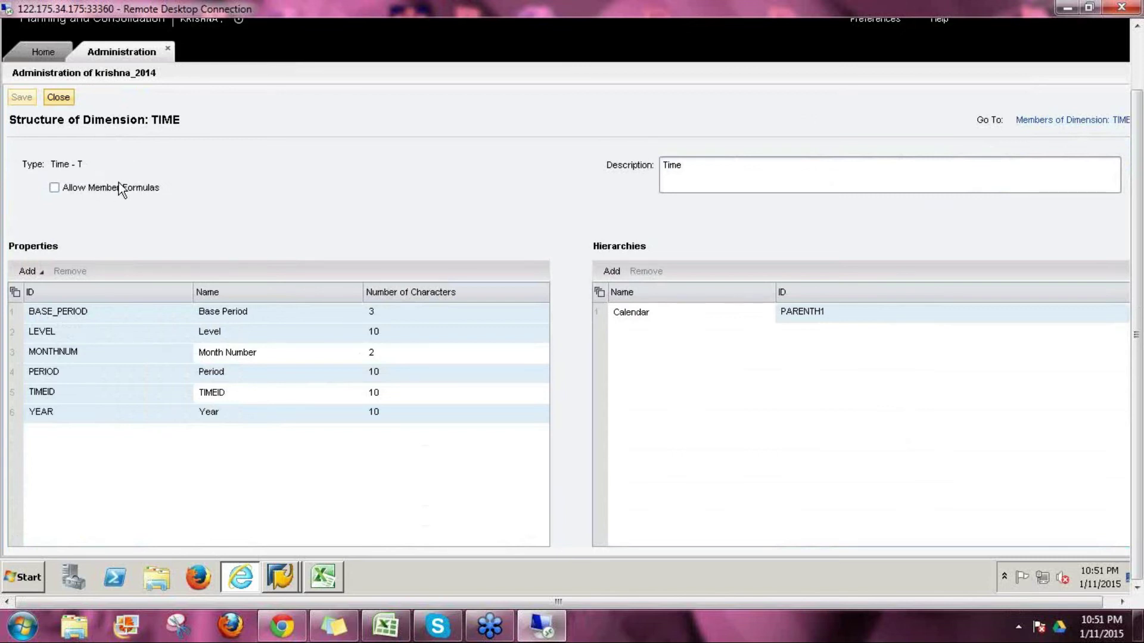
left_click(66, 98)
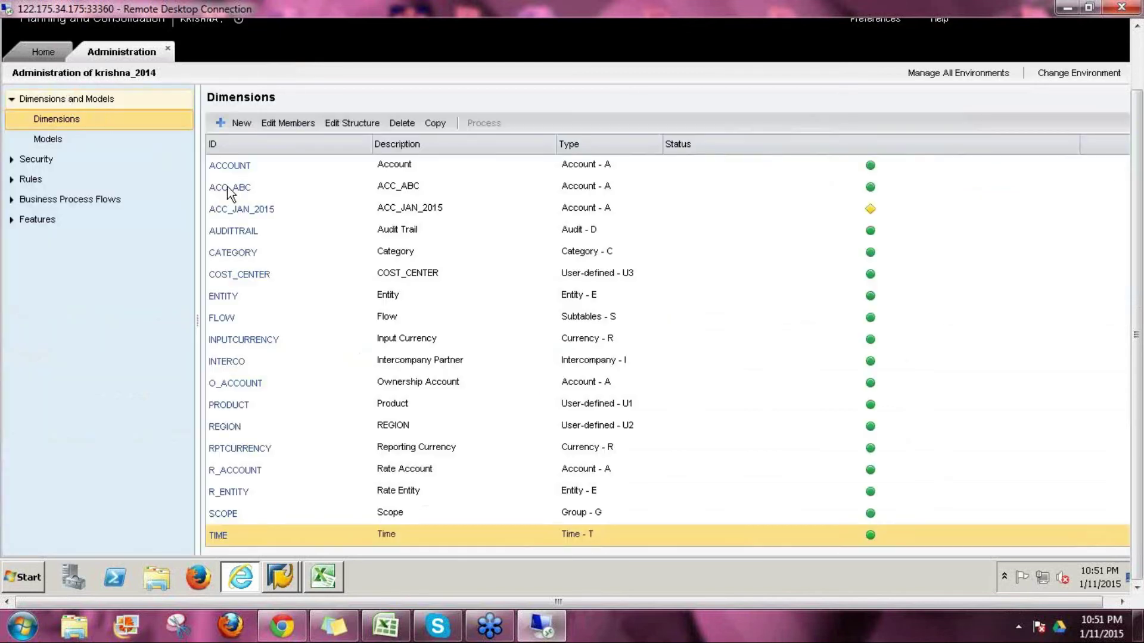
- Process the ACC_JAN_2015 dimension from the dimensions list without taking the environment offline
left_click(620, 205)
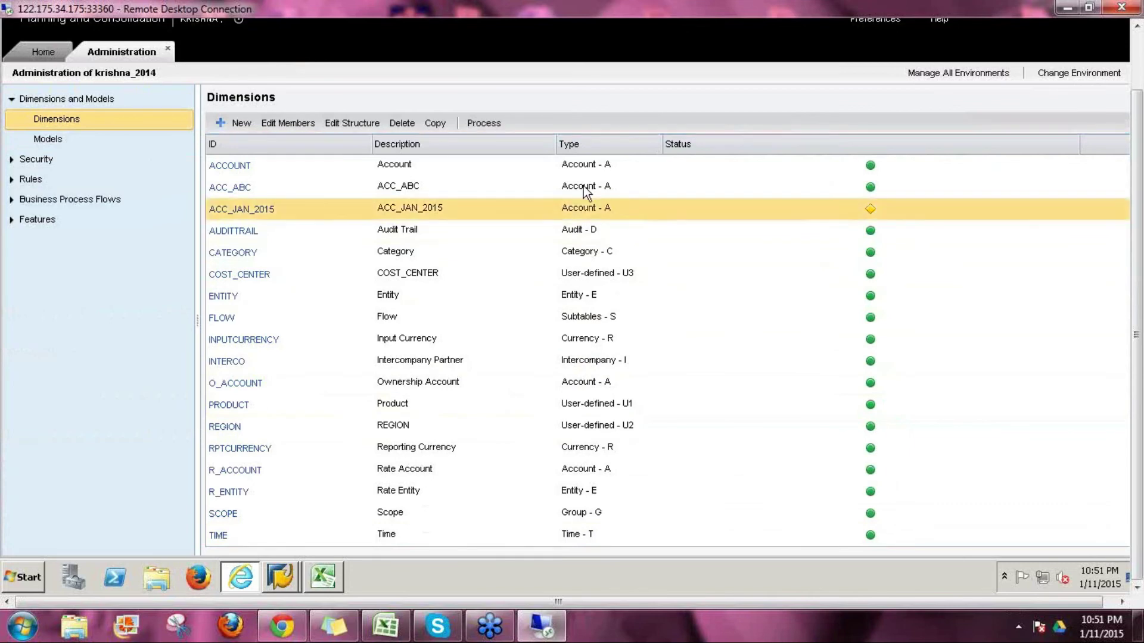
left_click(498, 126)
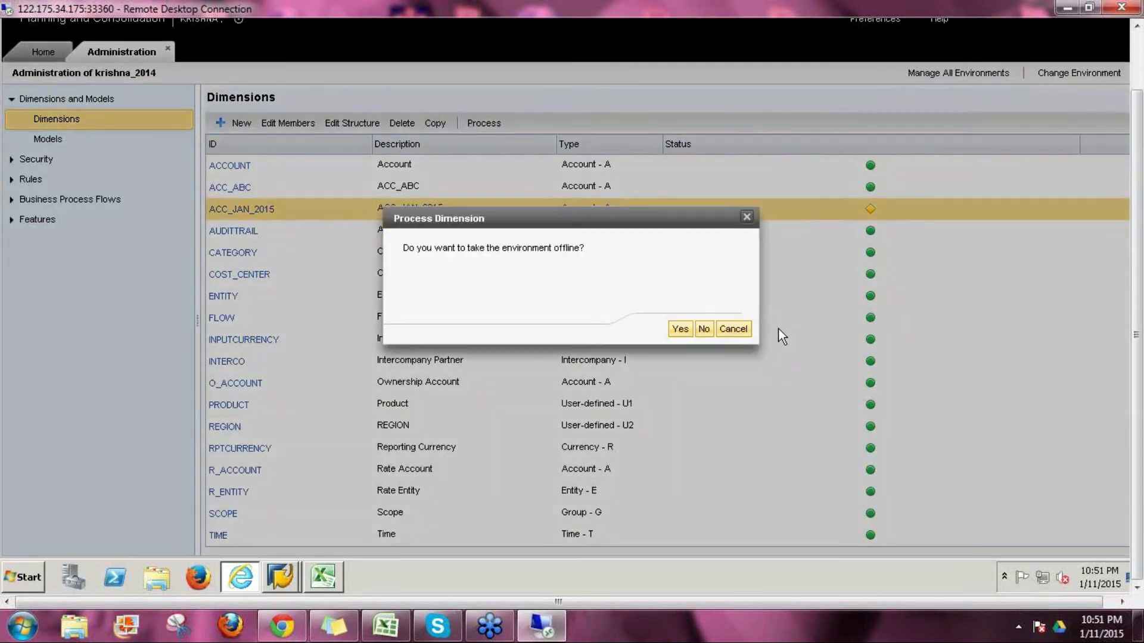
left_click(704, 329)
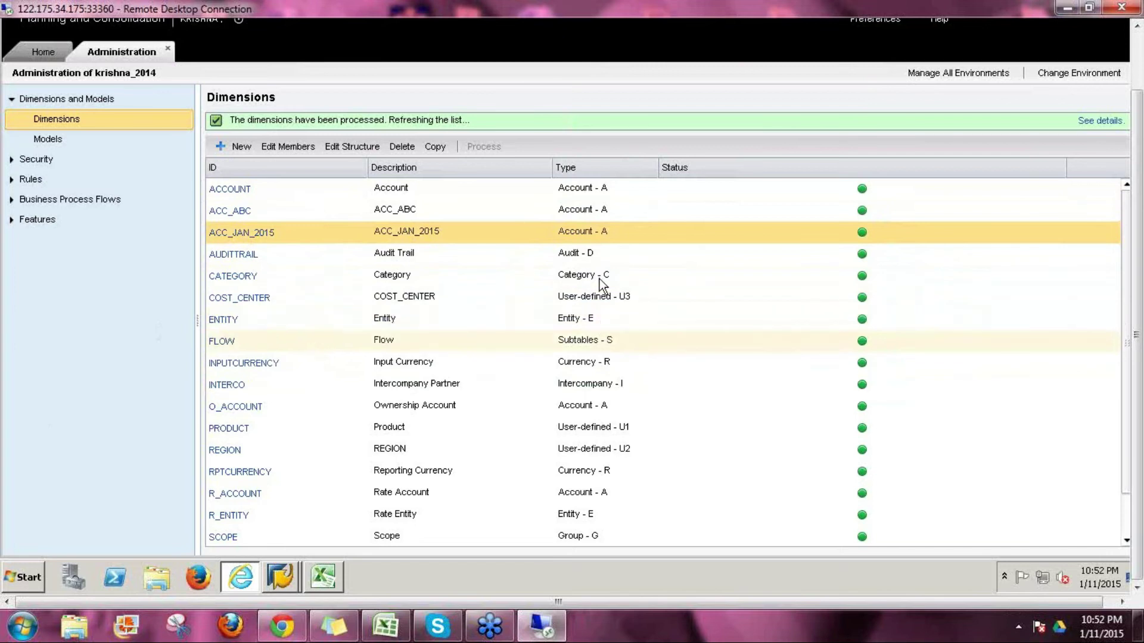
left_click(620, 229, "ctrl")
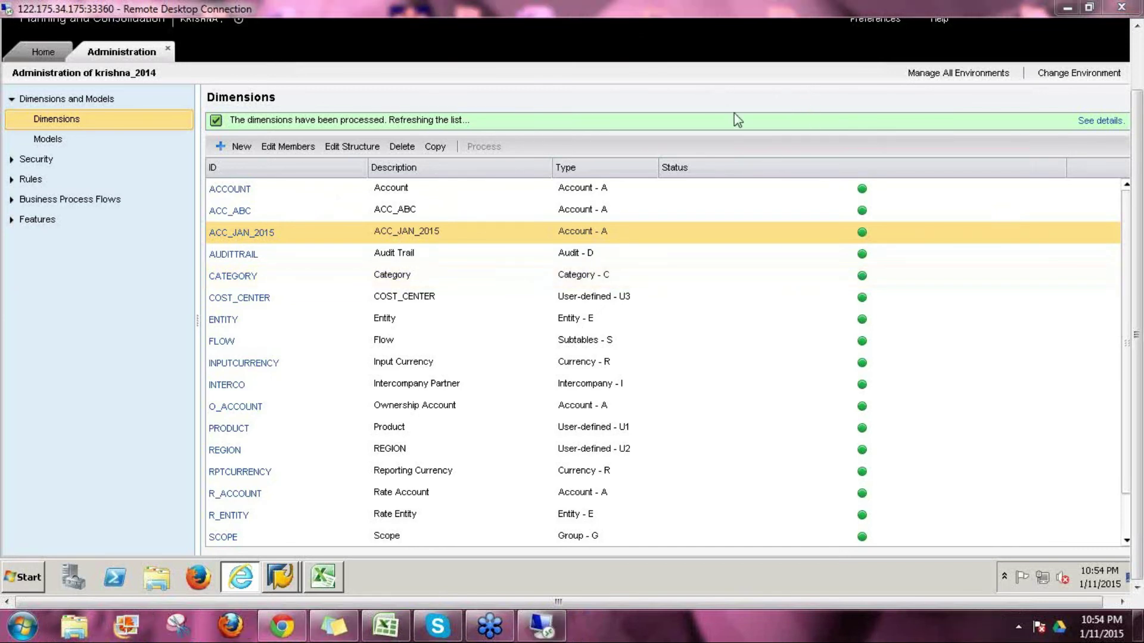
- Review the RATETYPE referential integrity in the ACCOUNT dimension's structure and go back to the start page
left_click(239, 190)
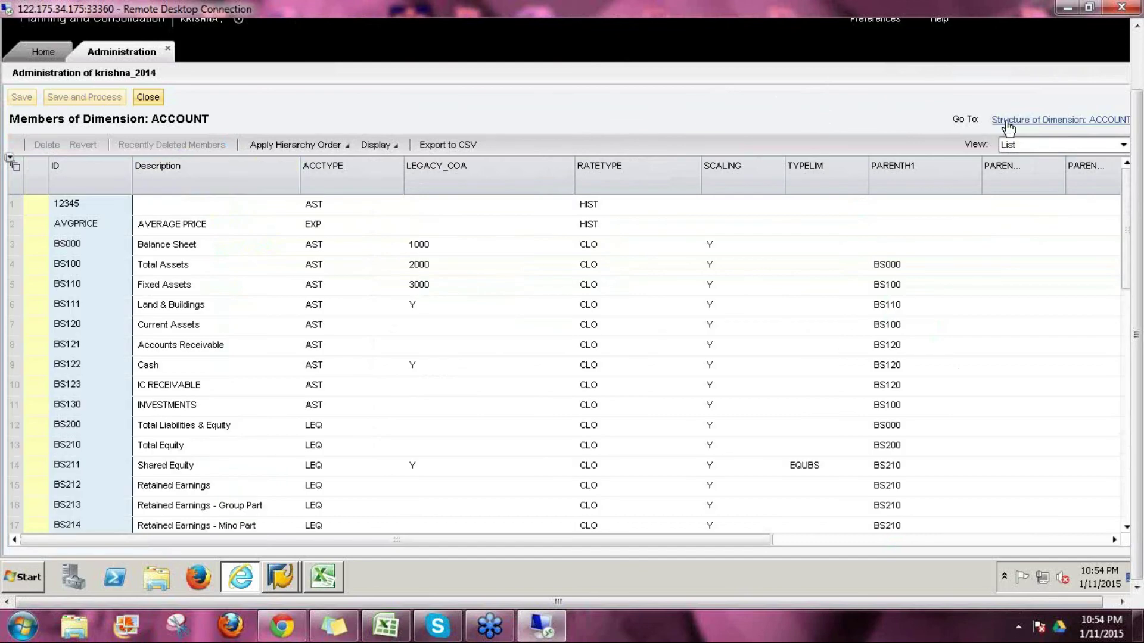
left_click(1016, 120)
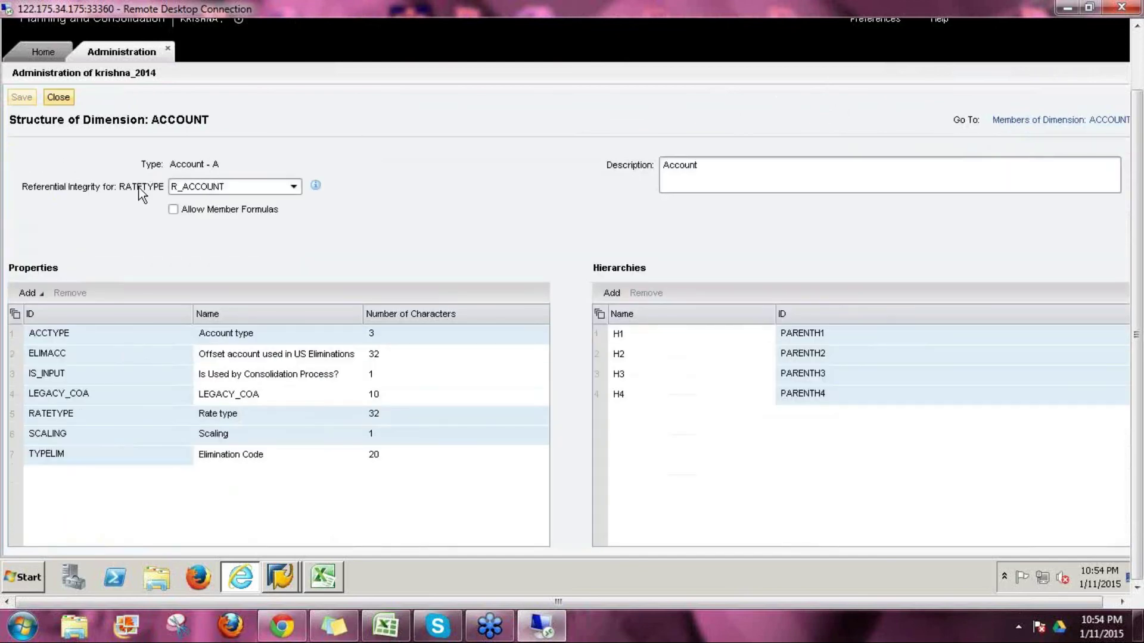
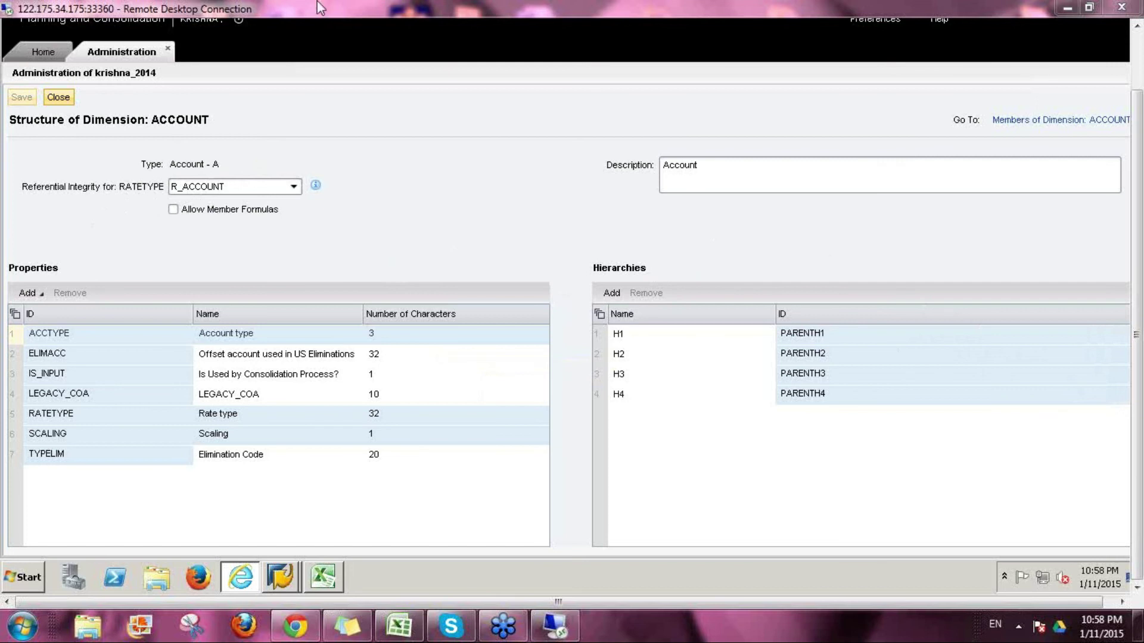
left_click(51, 55)
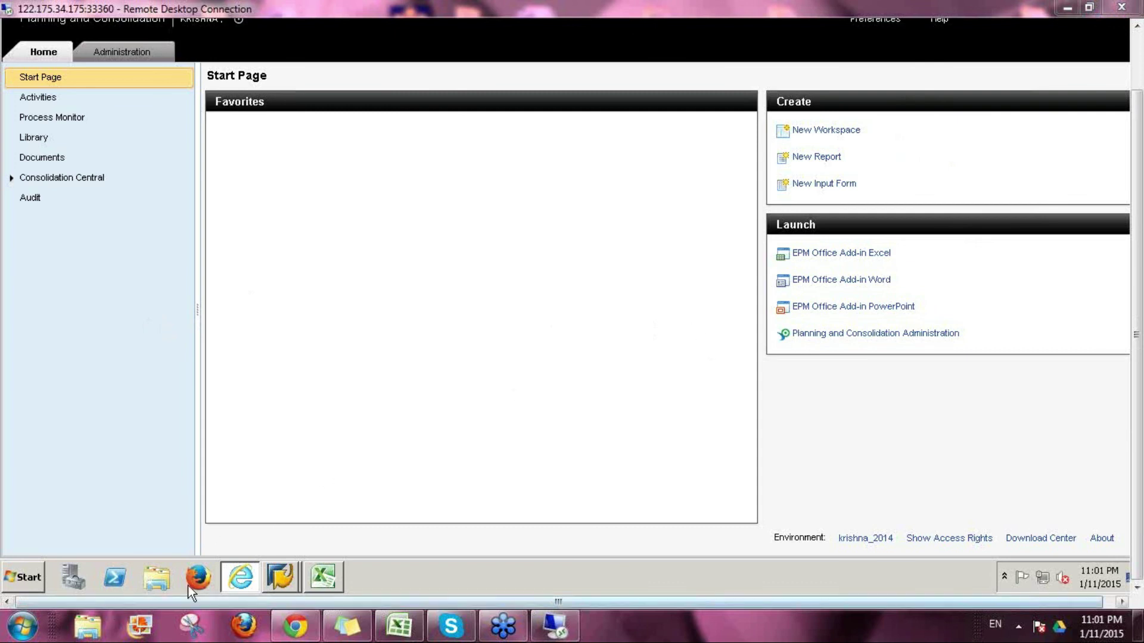
left_click(286, 631)
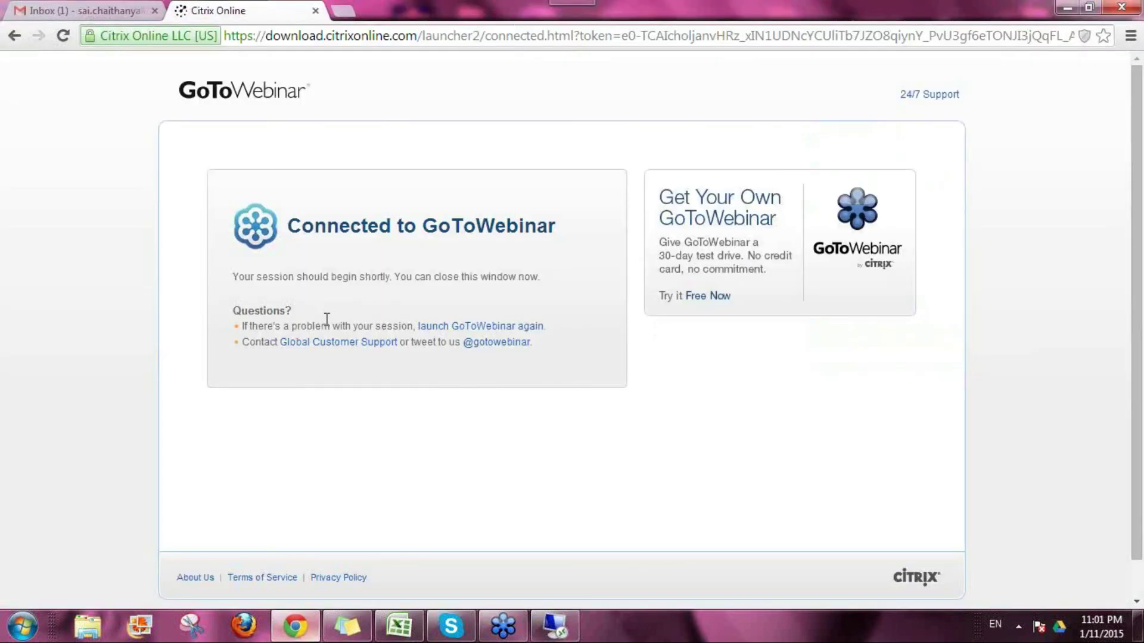
left_click(344, 11)
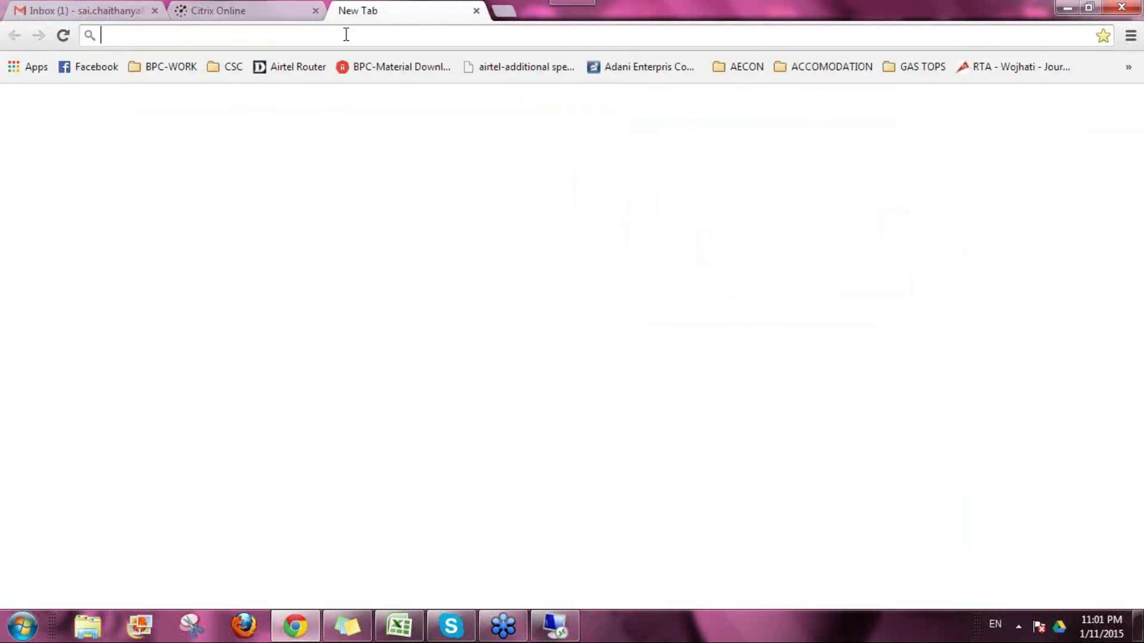
type("https://s3-eu-west-1.amazonaws.com/gxmedia.galileo-press.de/leseproben/3711/Reading_Sample_sappress_1179_Implementing_SAP_Business_Planning_and_Consolidation.pdf")
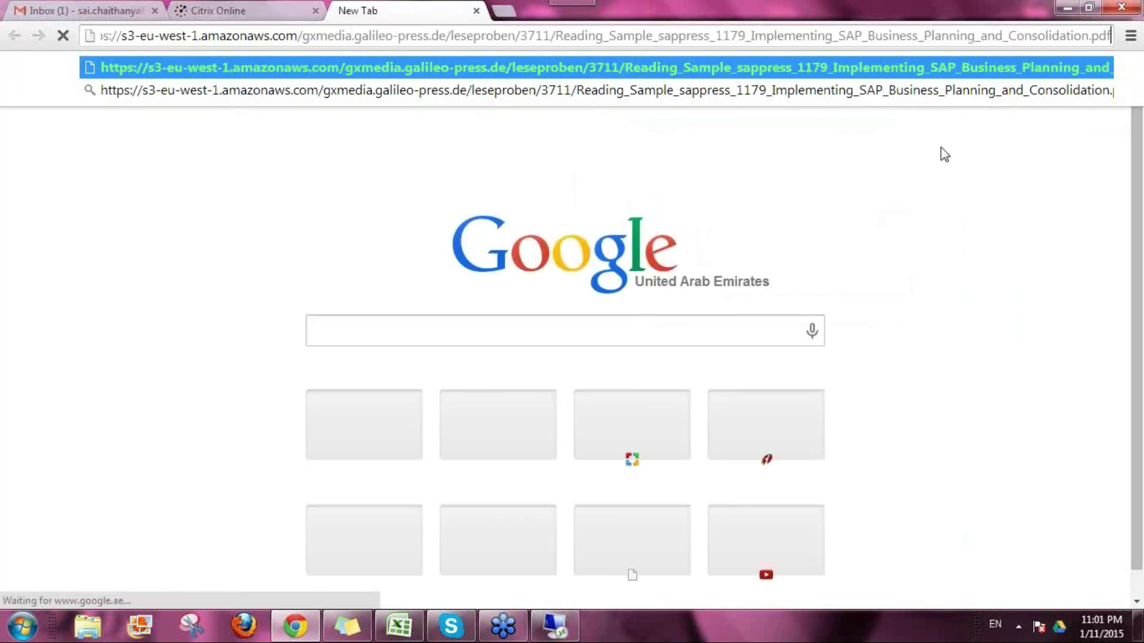
key("Return")
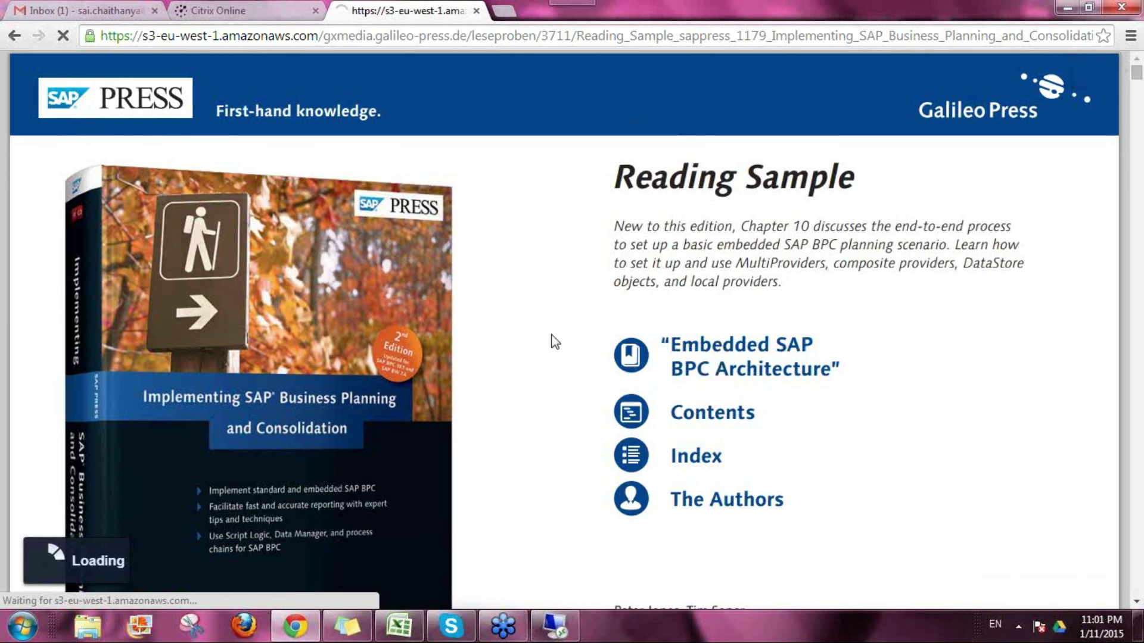
scroll(548, 340, "down", 2)
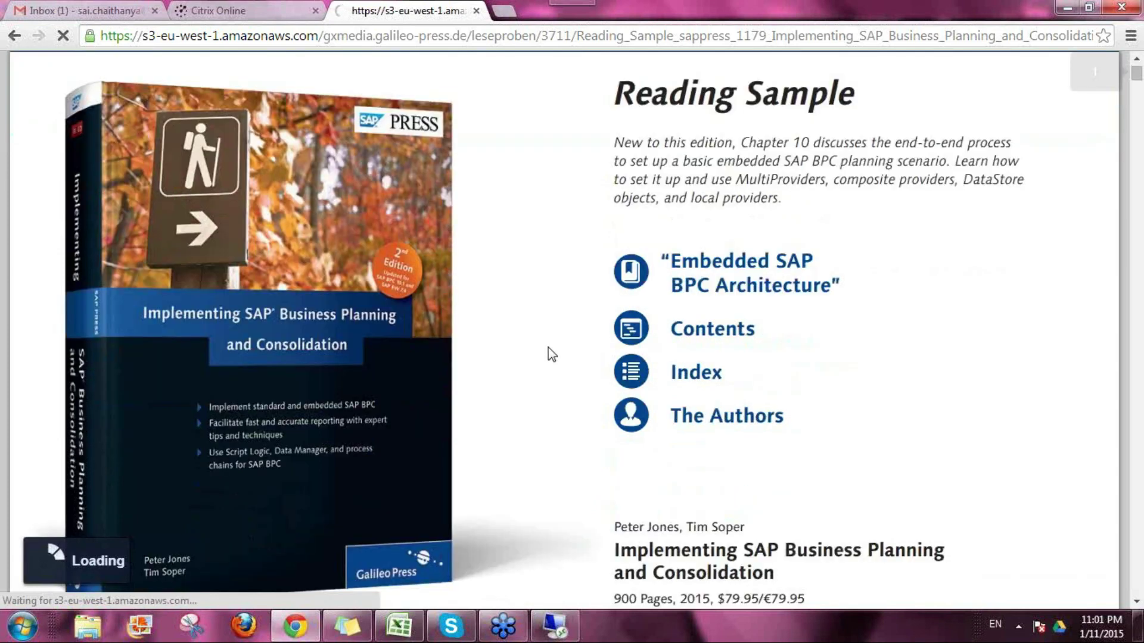
scroll(548, 349, "down", 3)
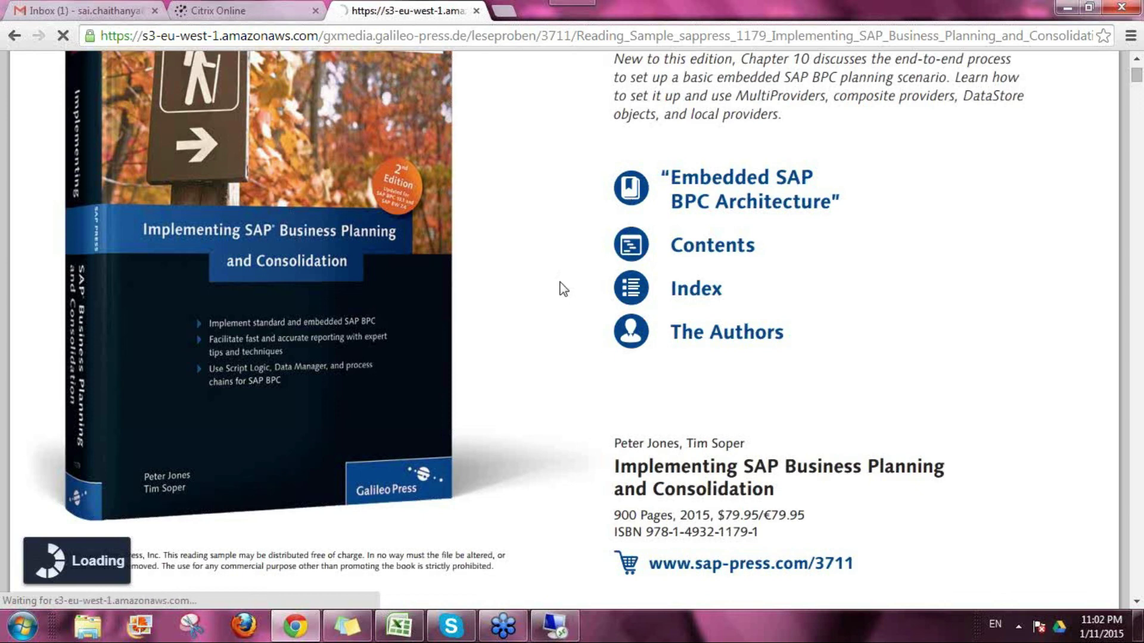
- Skim the reading sample's Chapter 10 sections on real-time InfoCubes, aggregation levels, the copy planning function and planning-enabled queries
scroll(560, 290, "down", 4)
scroll(557, 299, "down", 5)
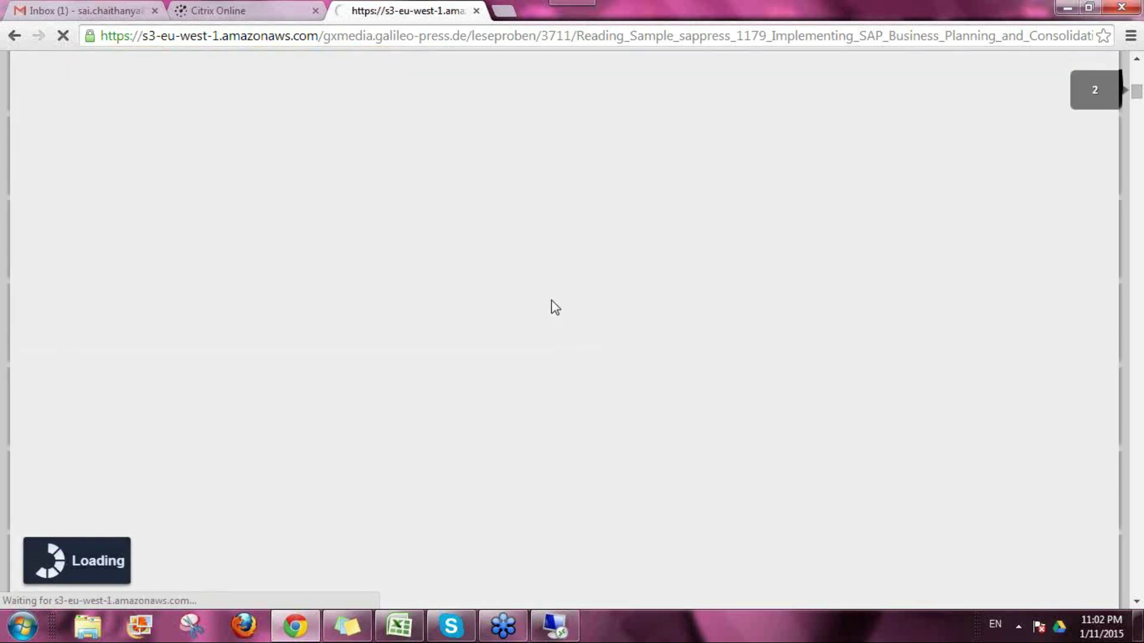
scroll(569, 304, "down", 5)
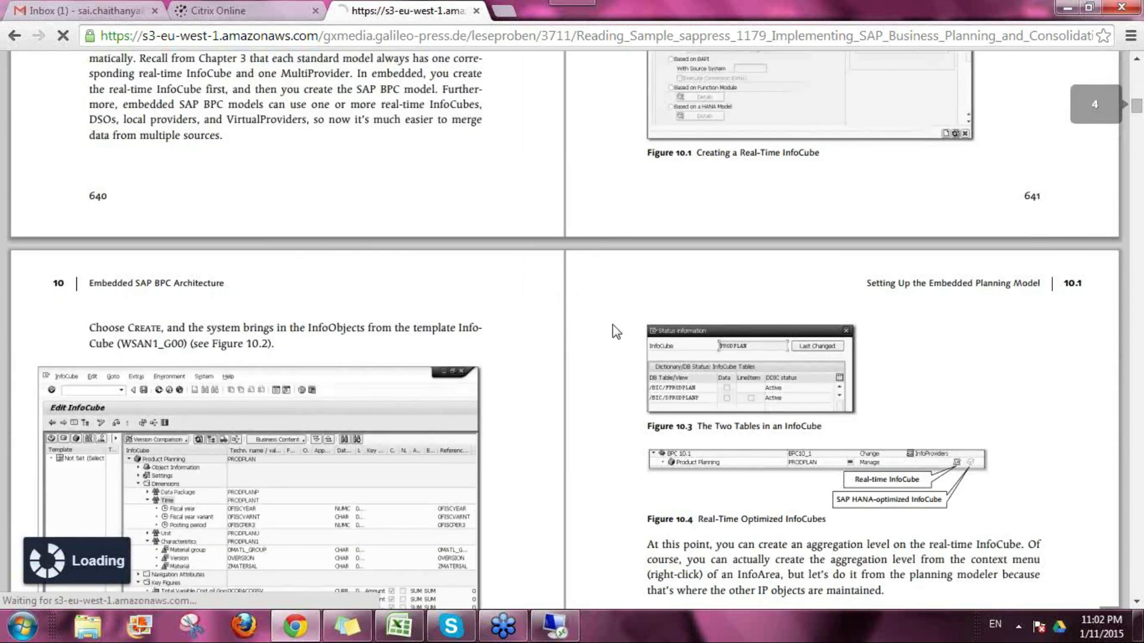
scroll(610, 330, "up", 2)
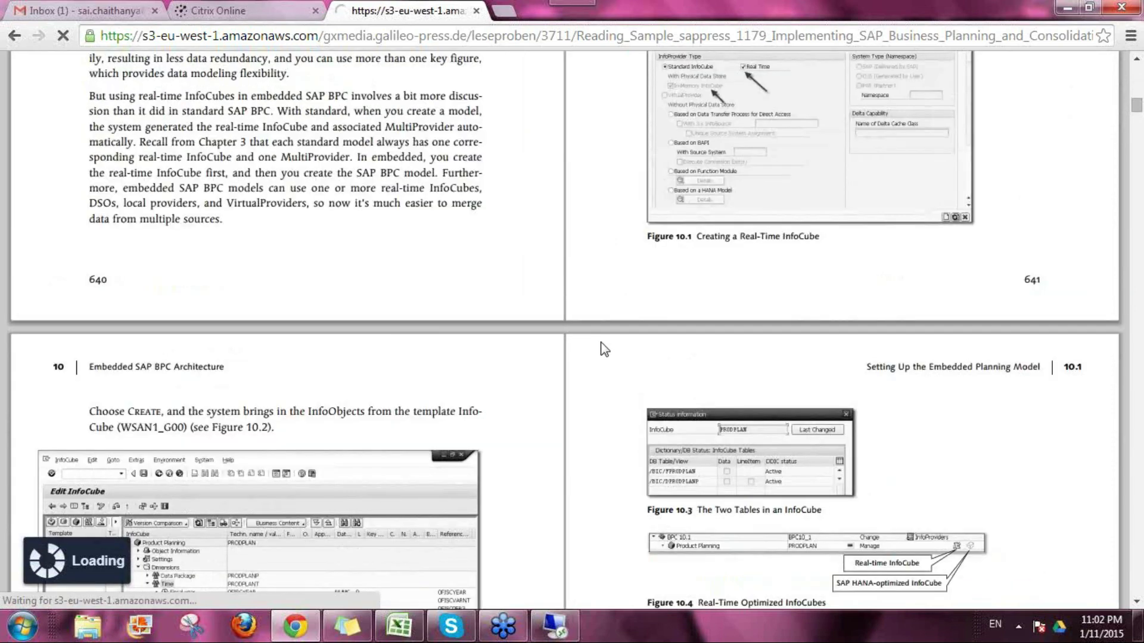
scroll(605, 346, "up", 5)
scroll(605, 342, "up", 15)
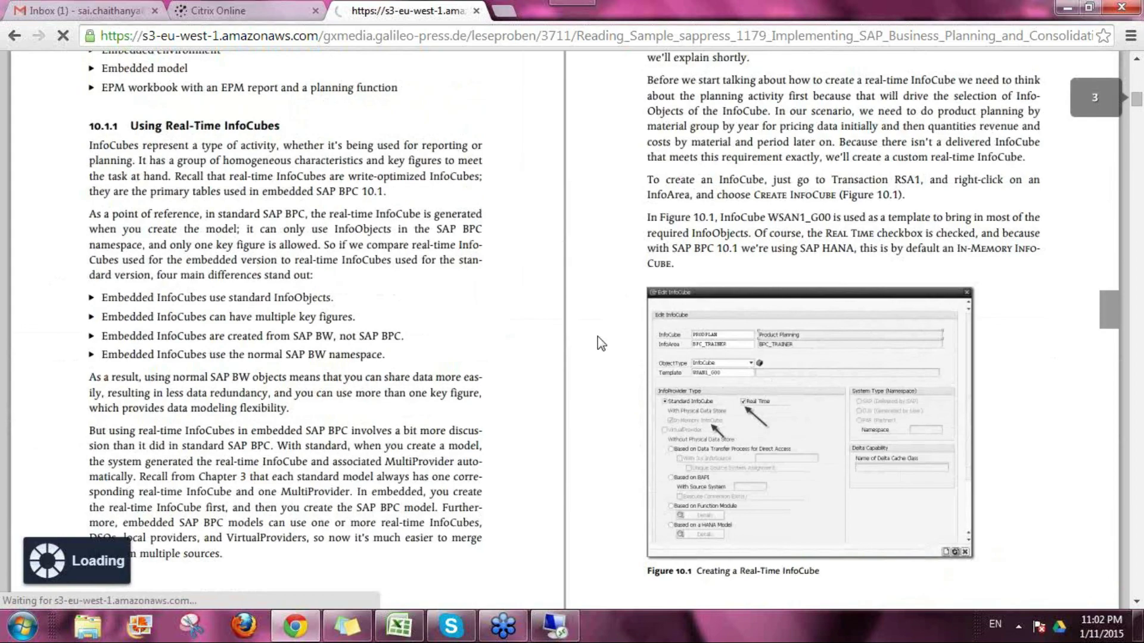
scroll(594, 357, "down", 7)
scroll(594, 359, "down", 20)
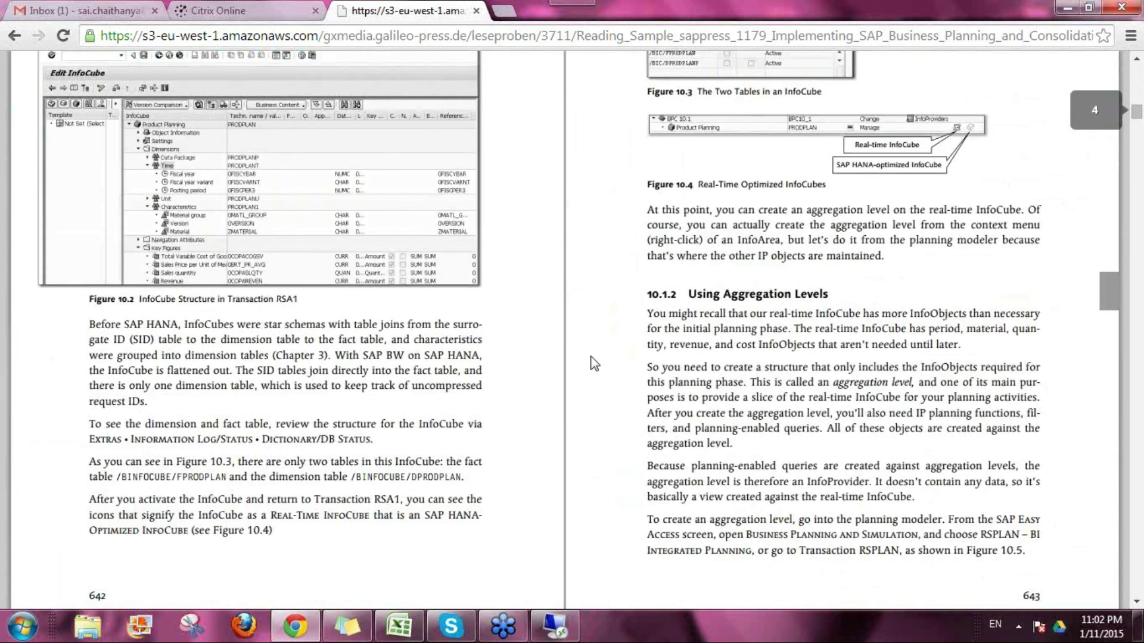
scroll(594, 363, "down", 20)
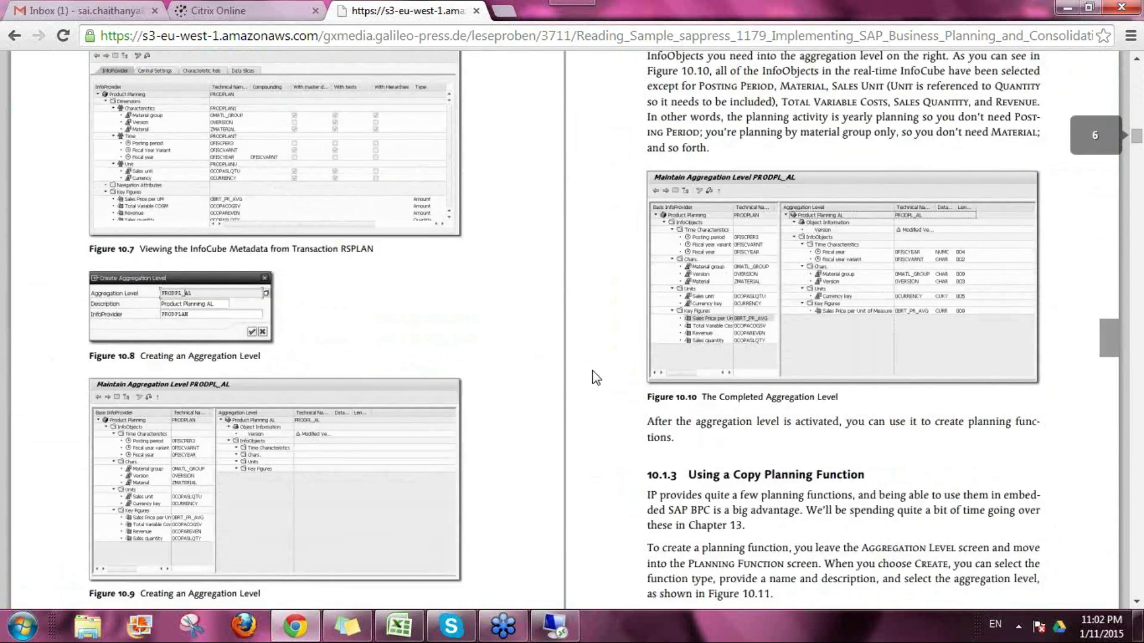
scroll(594, 376, "down", 12)
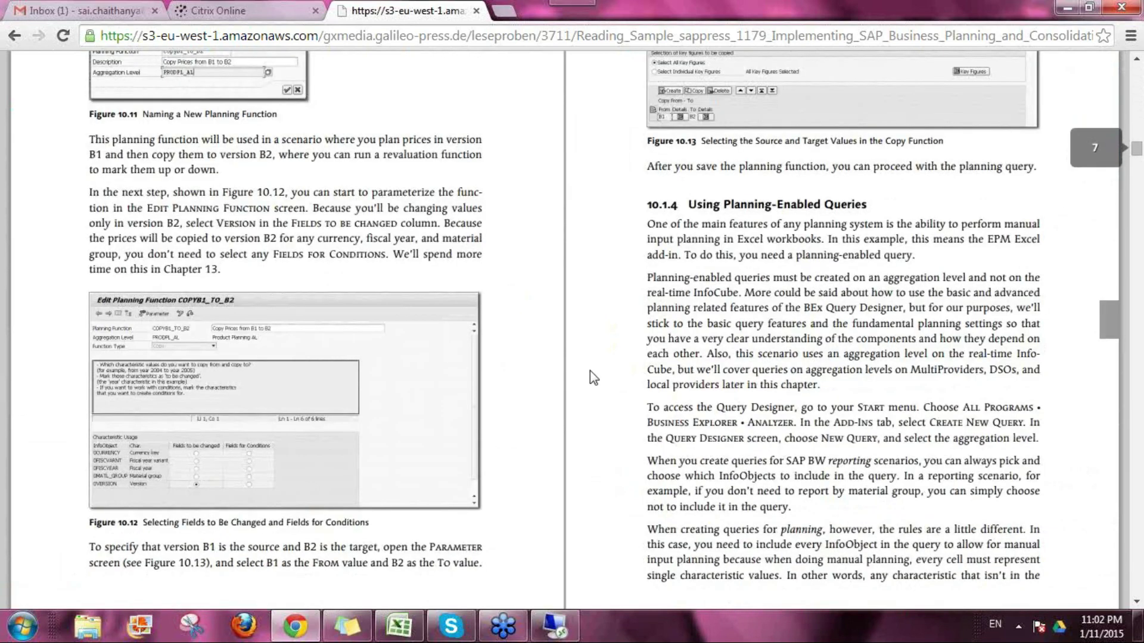
scroll(592, 377, "down", 15)
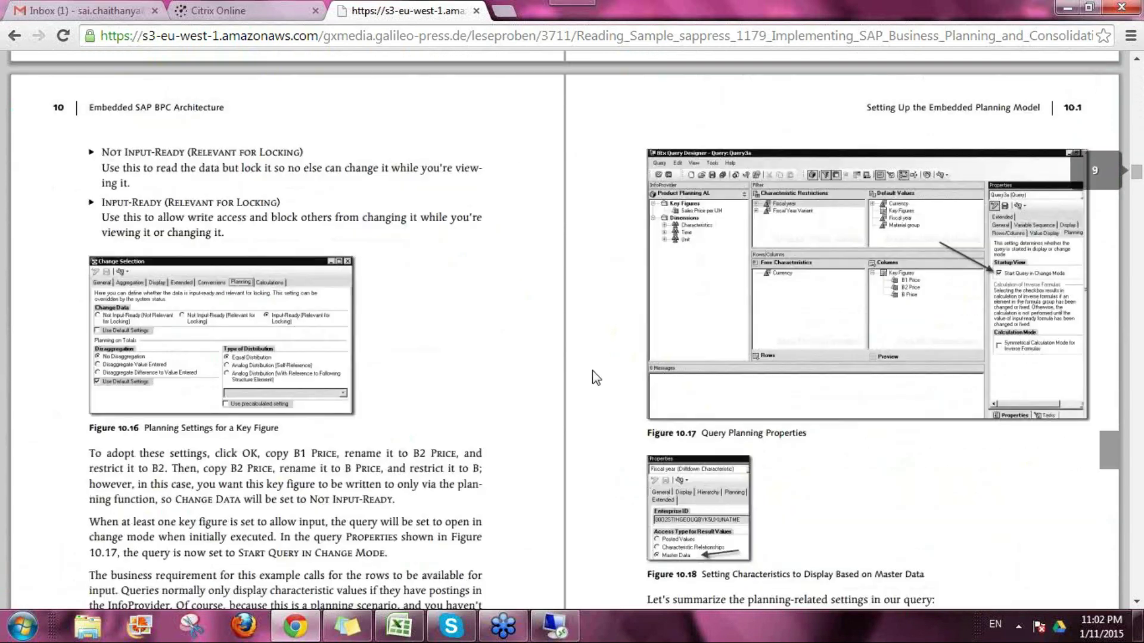
- Examine the sections on embedded SAP BPC environments and models, including the figures on creating an environment and a new model
scroll(593, 373, "down", 4)
scroll(593, 372, "down", 8)
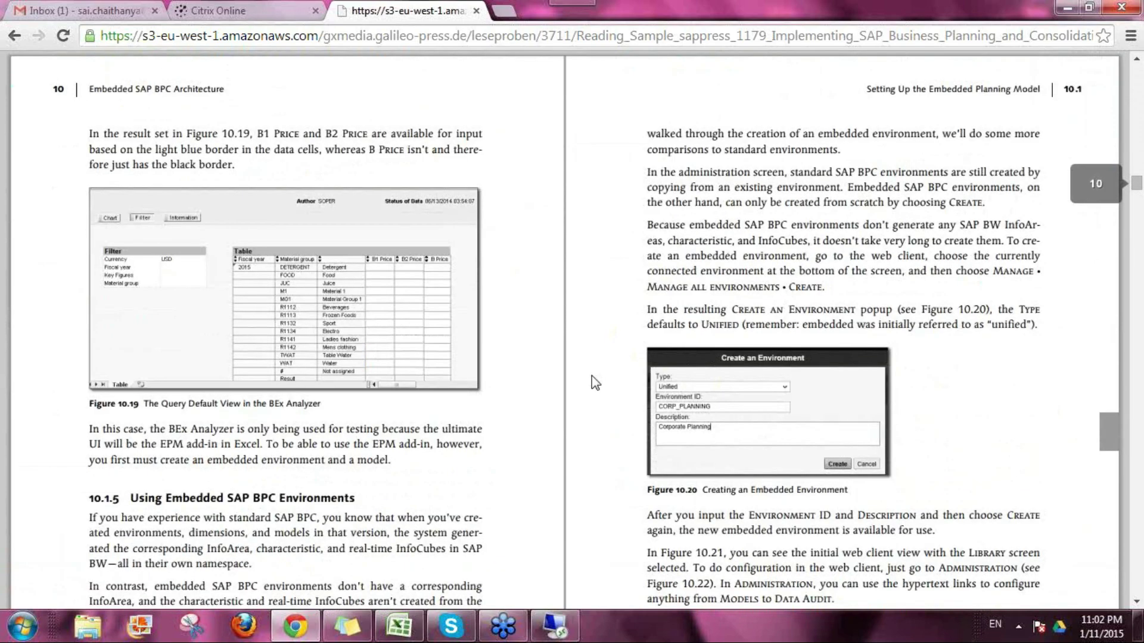
scroll(592, 375, "down", 3)
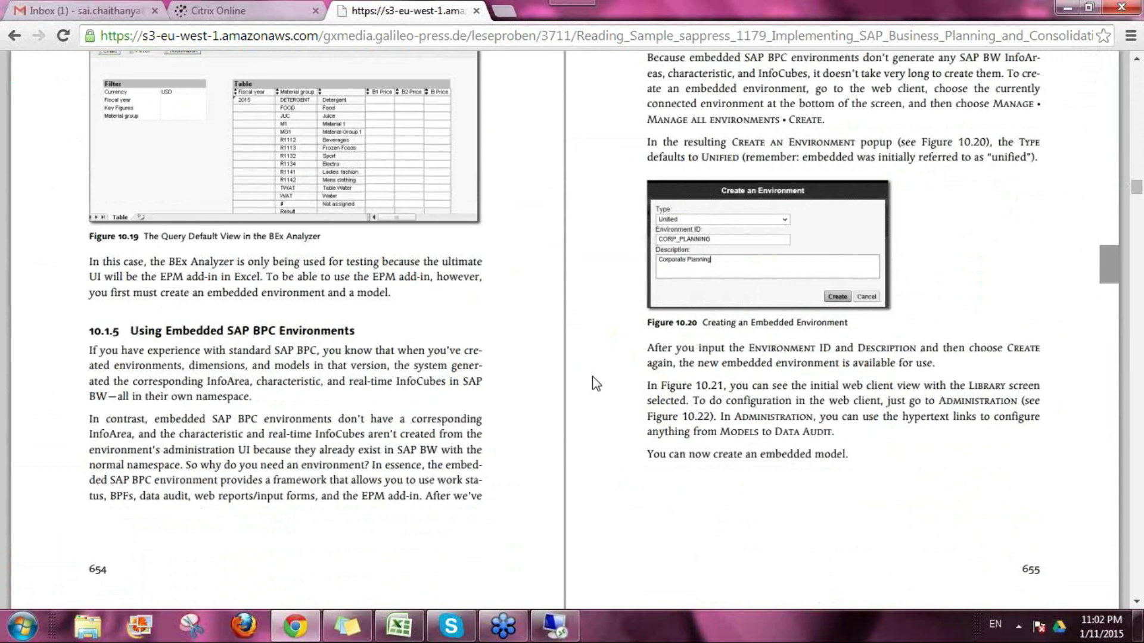
scroll(594, 383, "down", 1)
scroll(597, 381, "down", 8)
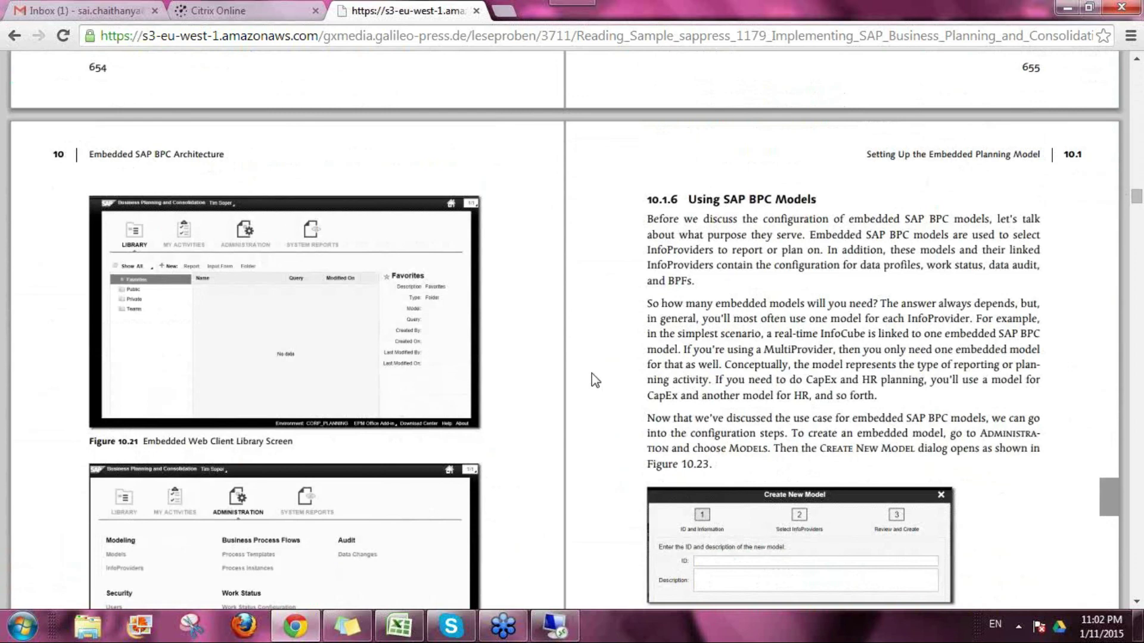
scroll(592, 374, "down", 1)
scroll(592, 373, "down", 2)
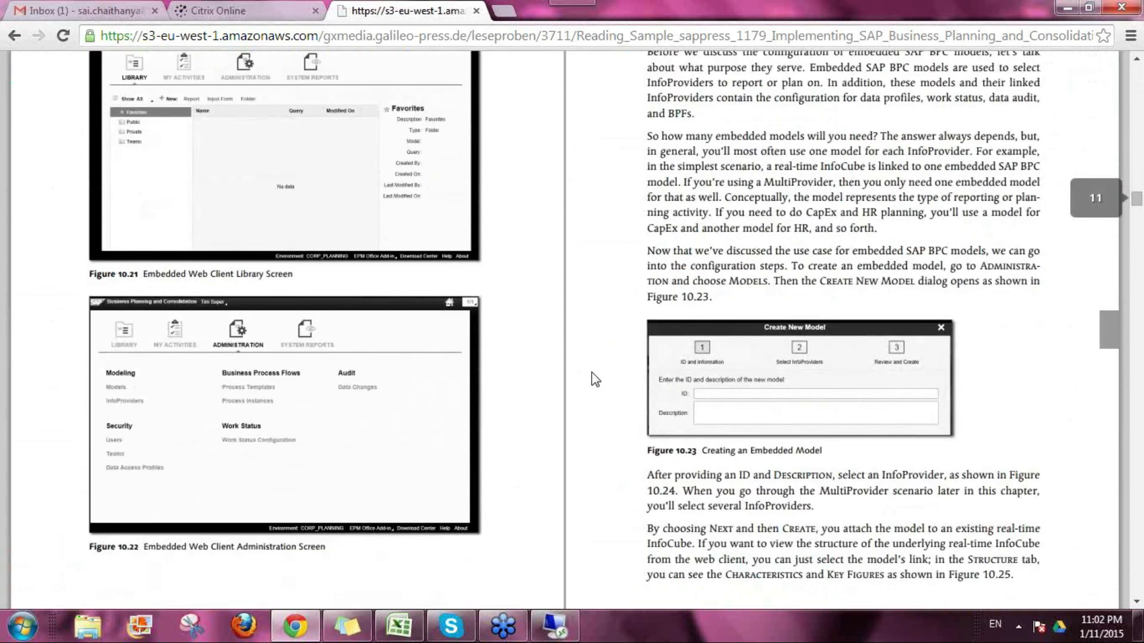
scroll(591, 374, "down", 1)
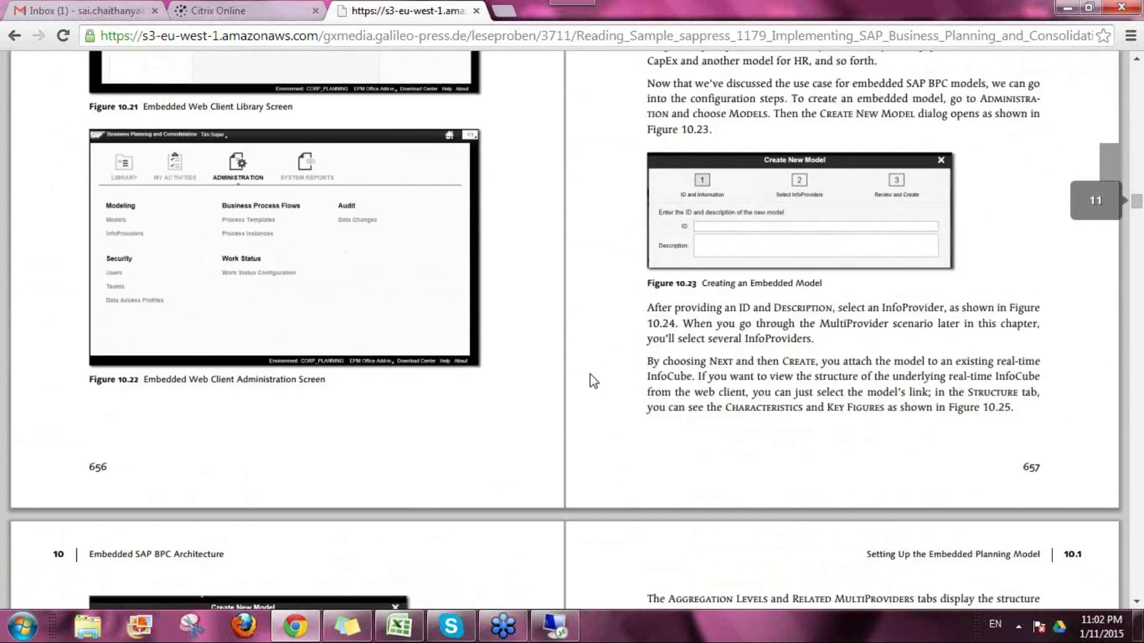
scroll(589, 373, "up", 2)
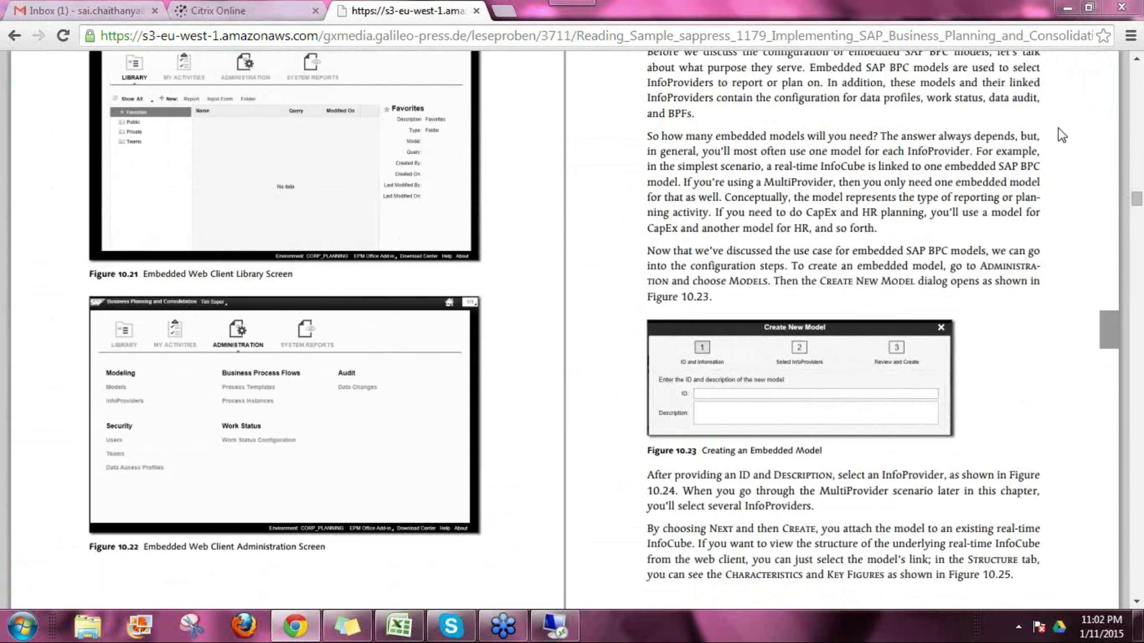
- Minimize Chrome to return to the remote desktop session's start page, and end the webinar
left_click(1062, 9)
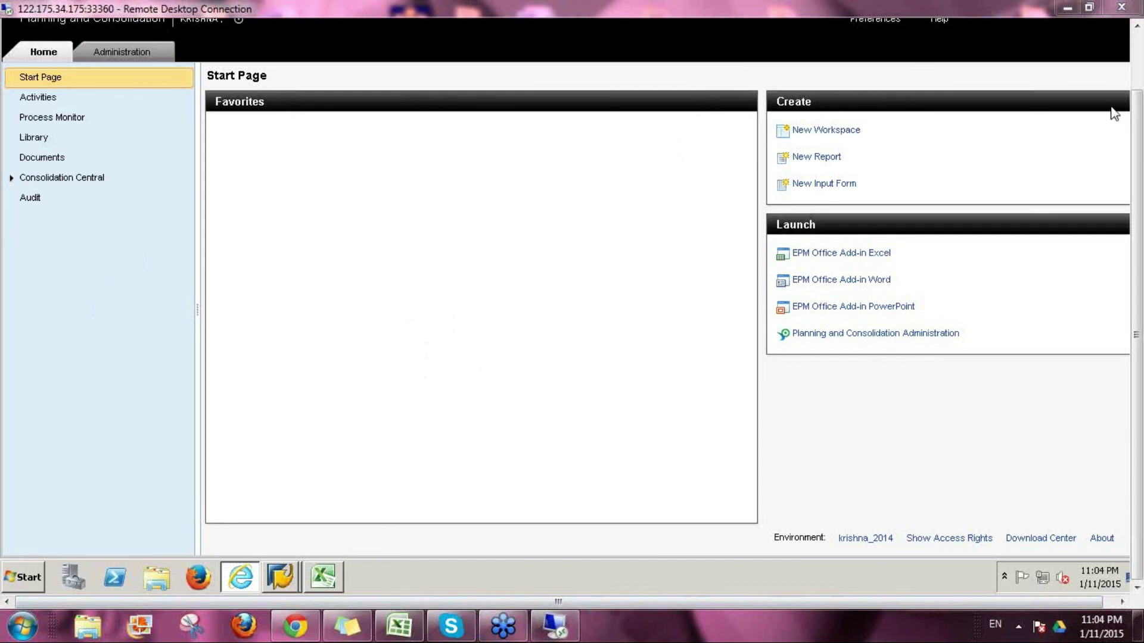
left_click(935, 7)
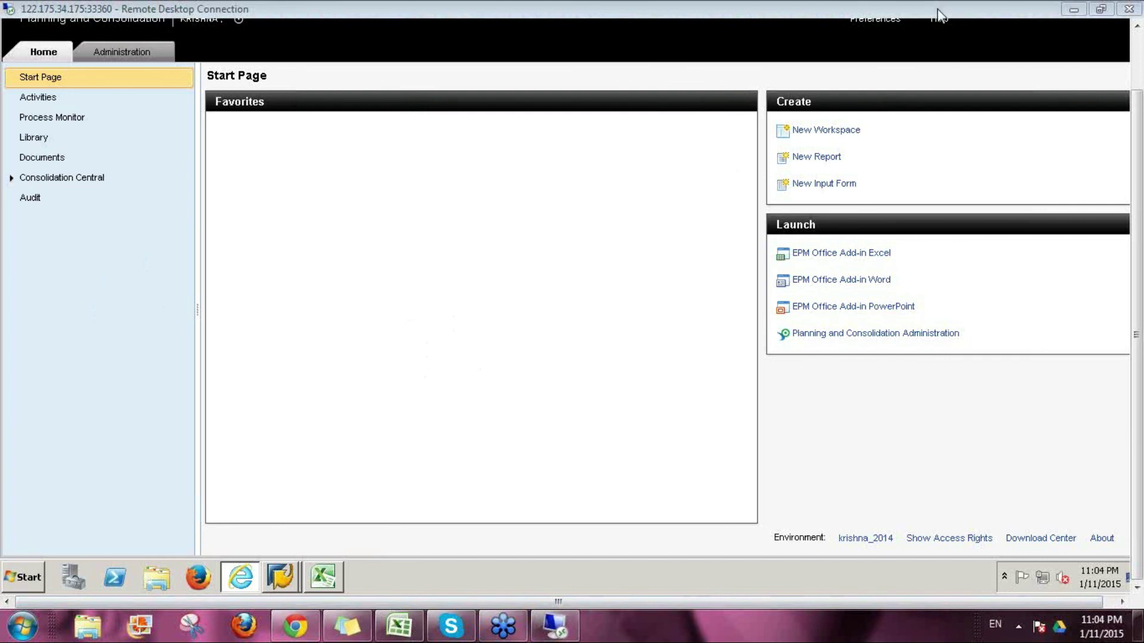
left_click(938, 8)
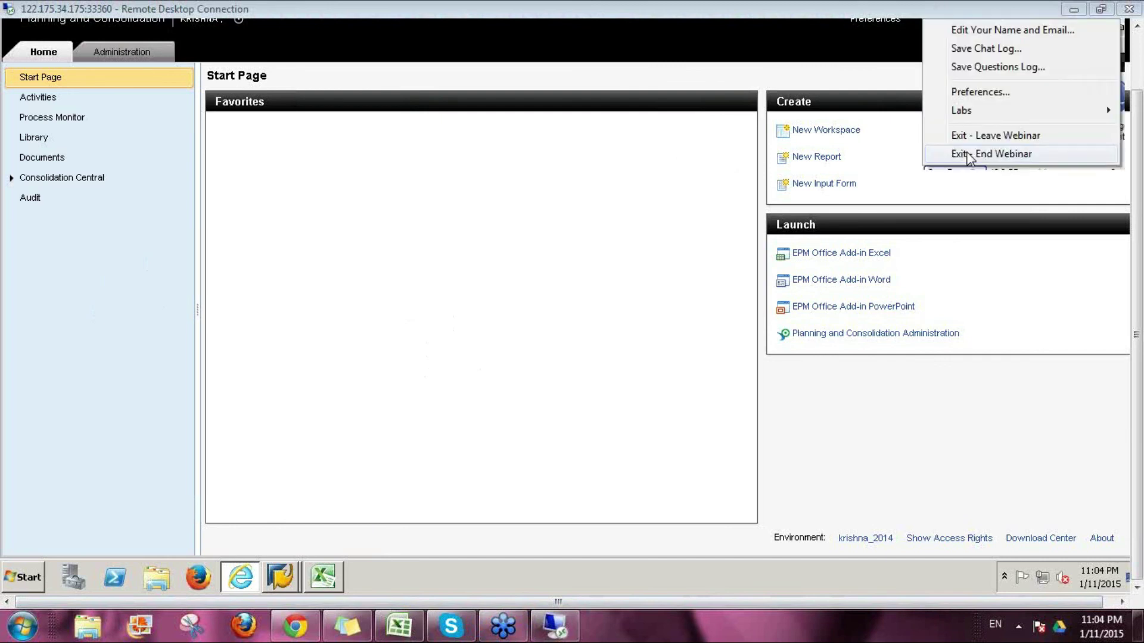
left_click(968, 155)
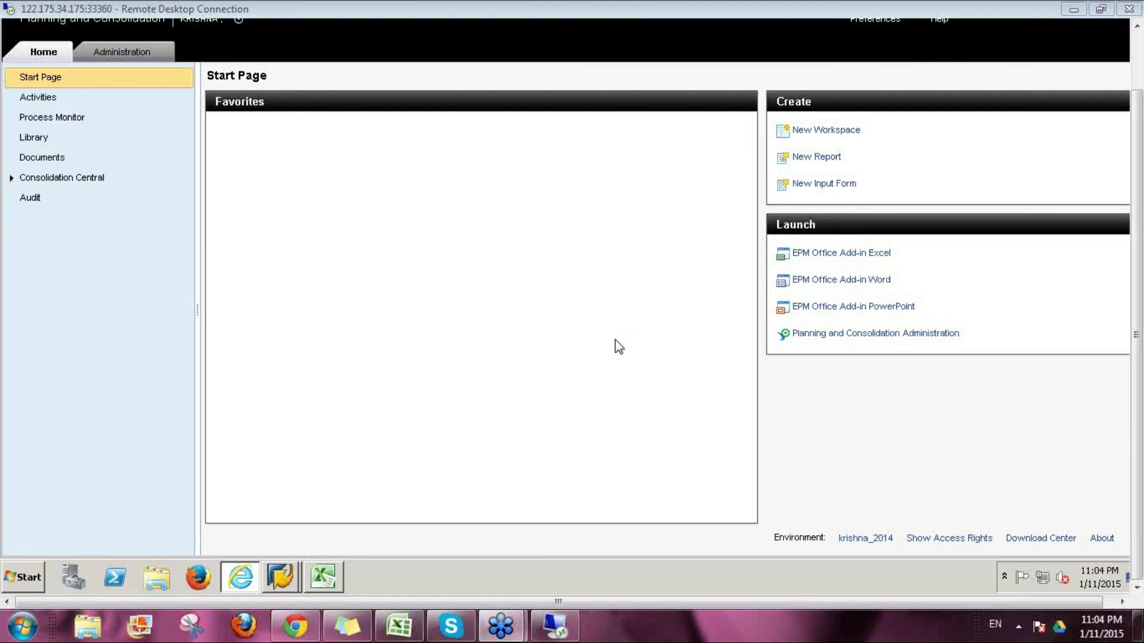